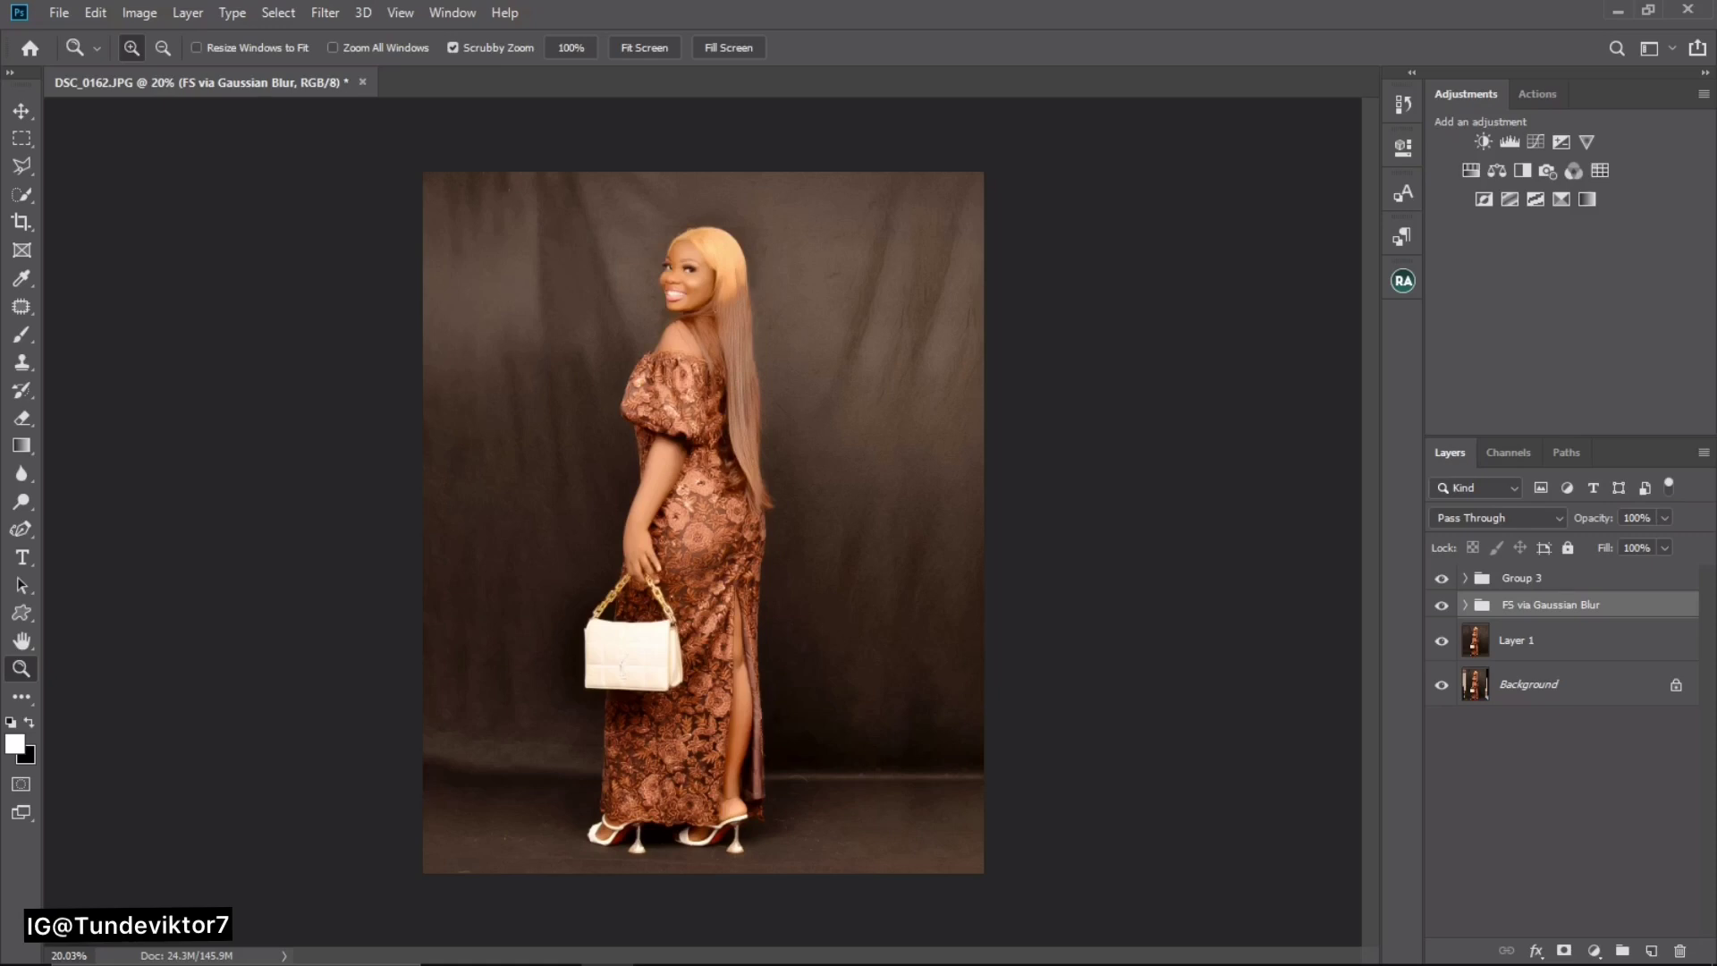
- Compare the retouched portrait with the original by showing only the Background layer and restoring all layers
click(1521, 579)
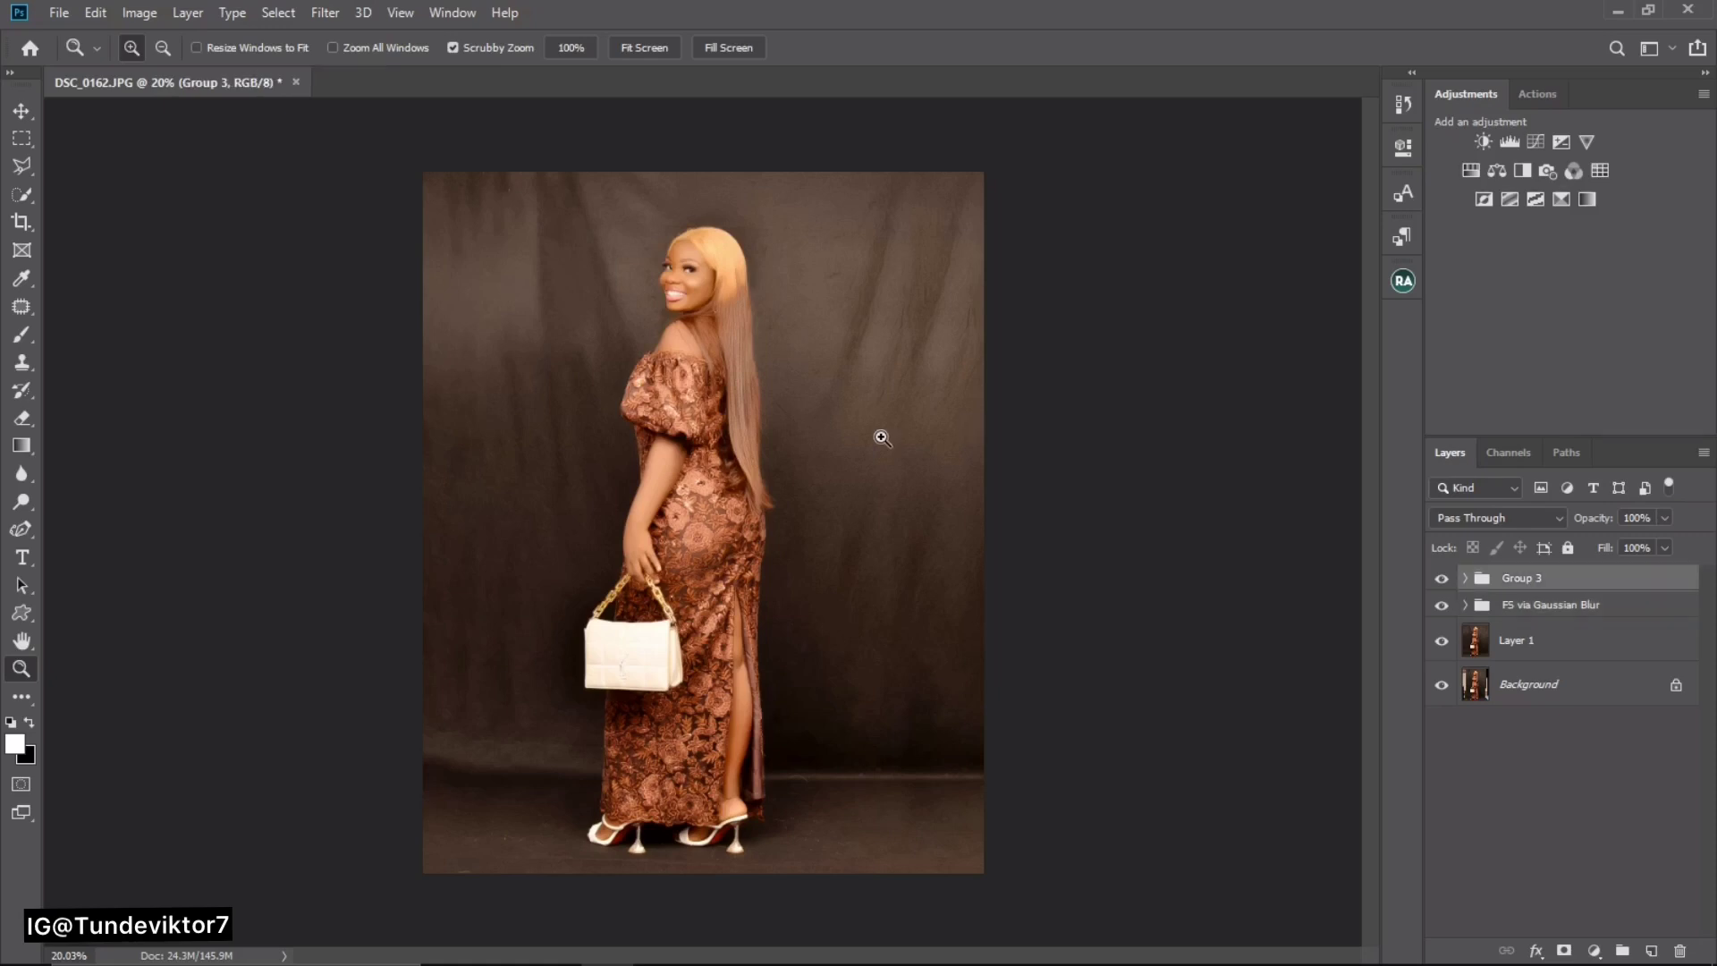
drag(690, 288, 734, 294)
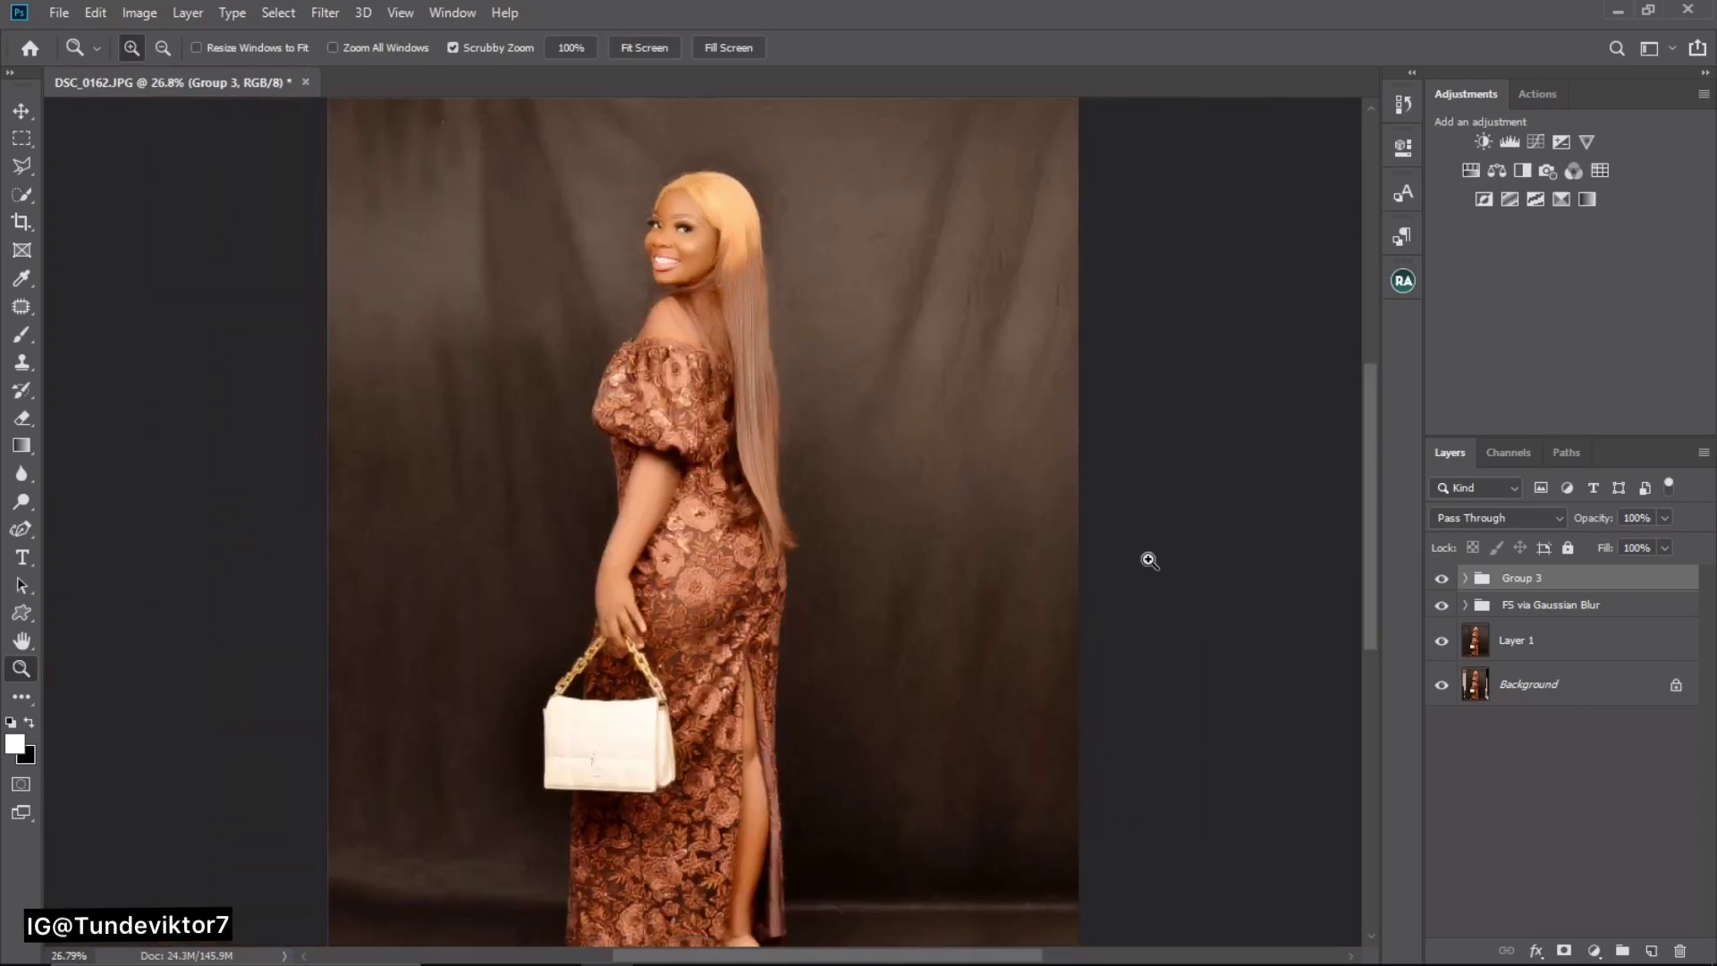
alt+click(1441, 685)
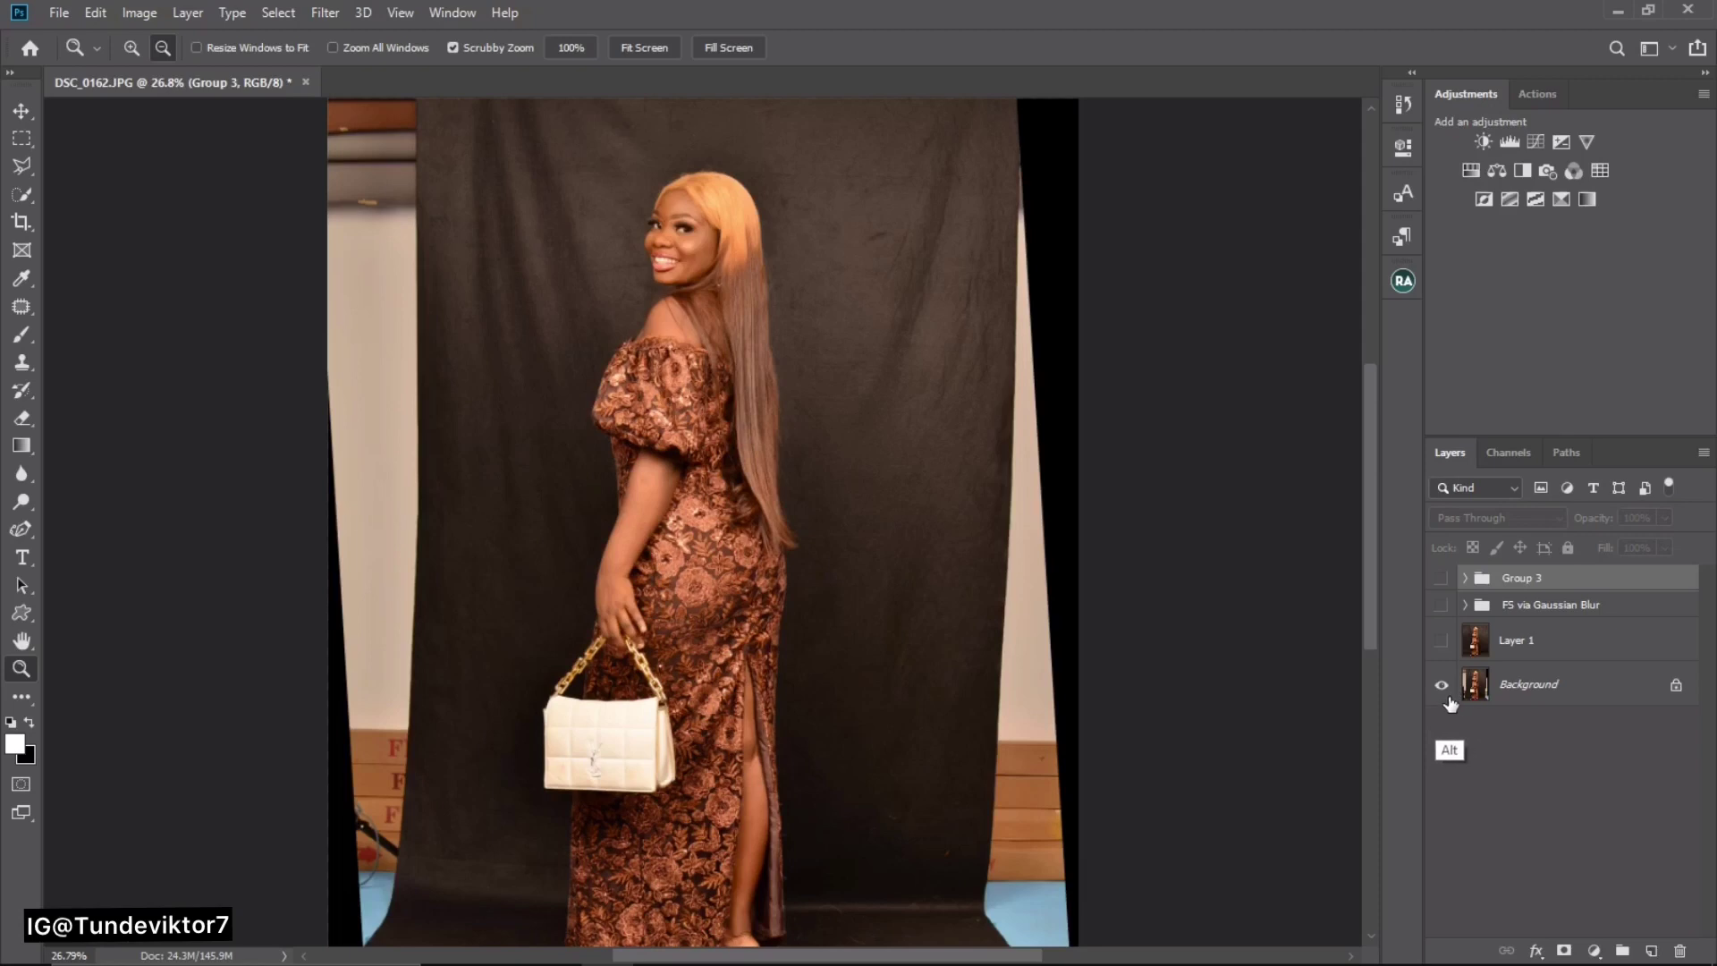
alt+click(1442, 685)
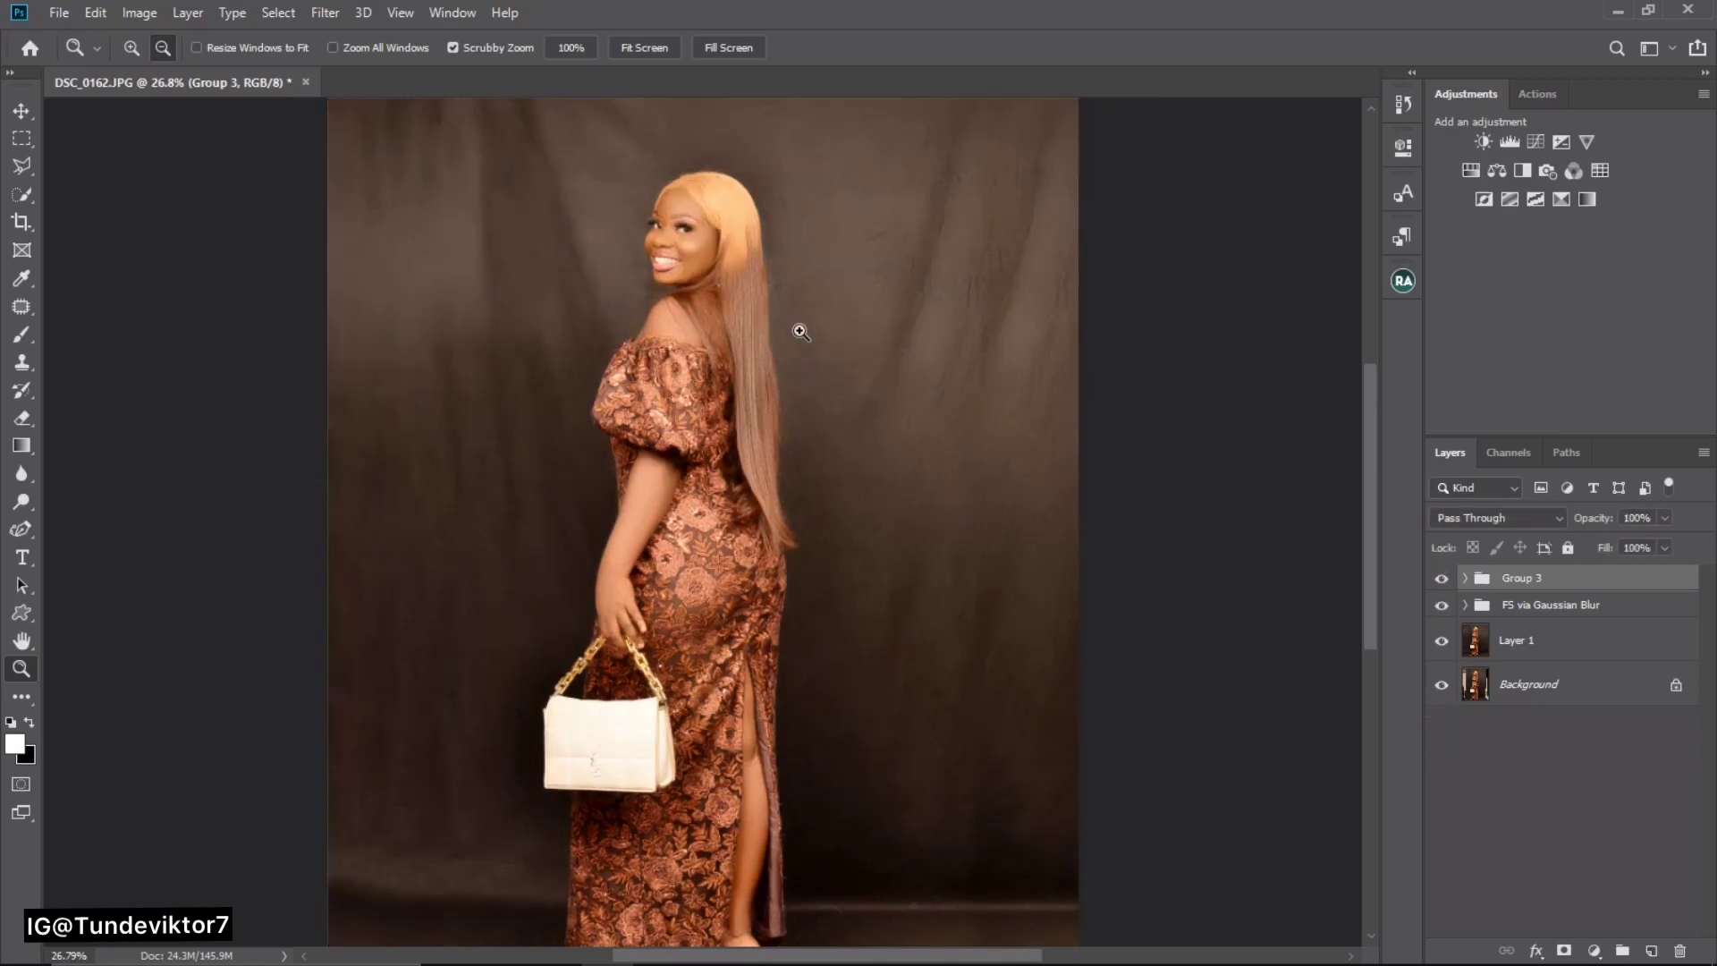
drag(792, 325, 698, 336)
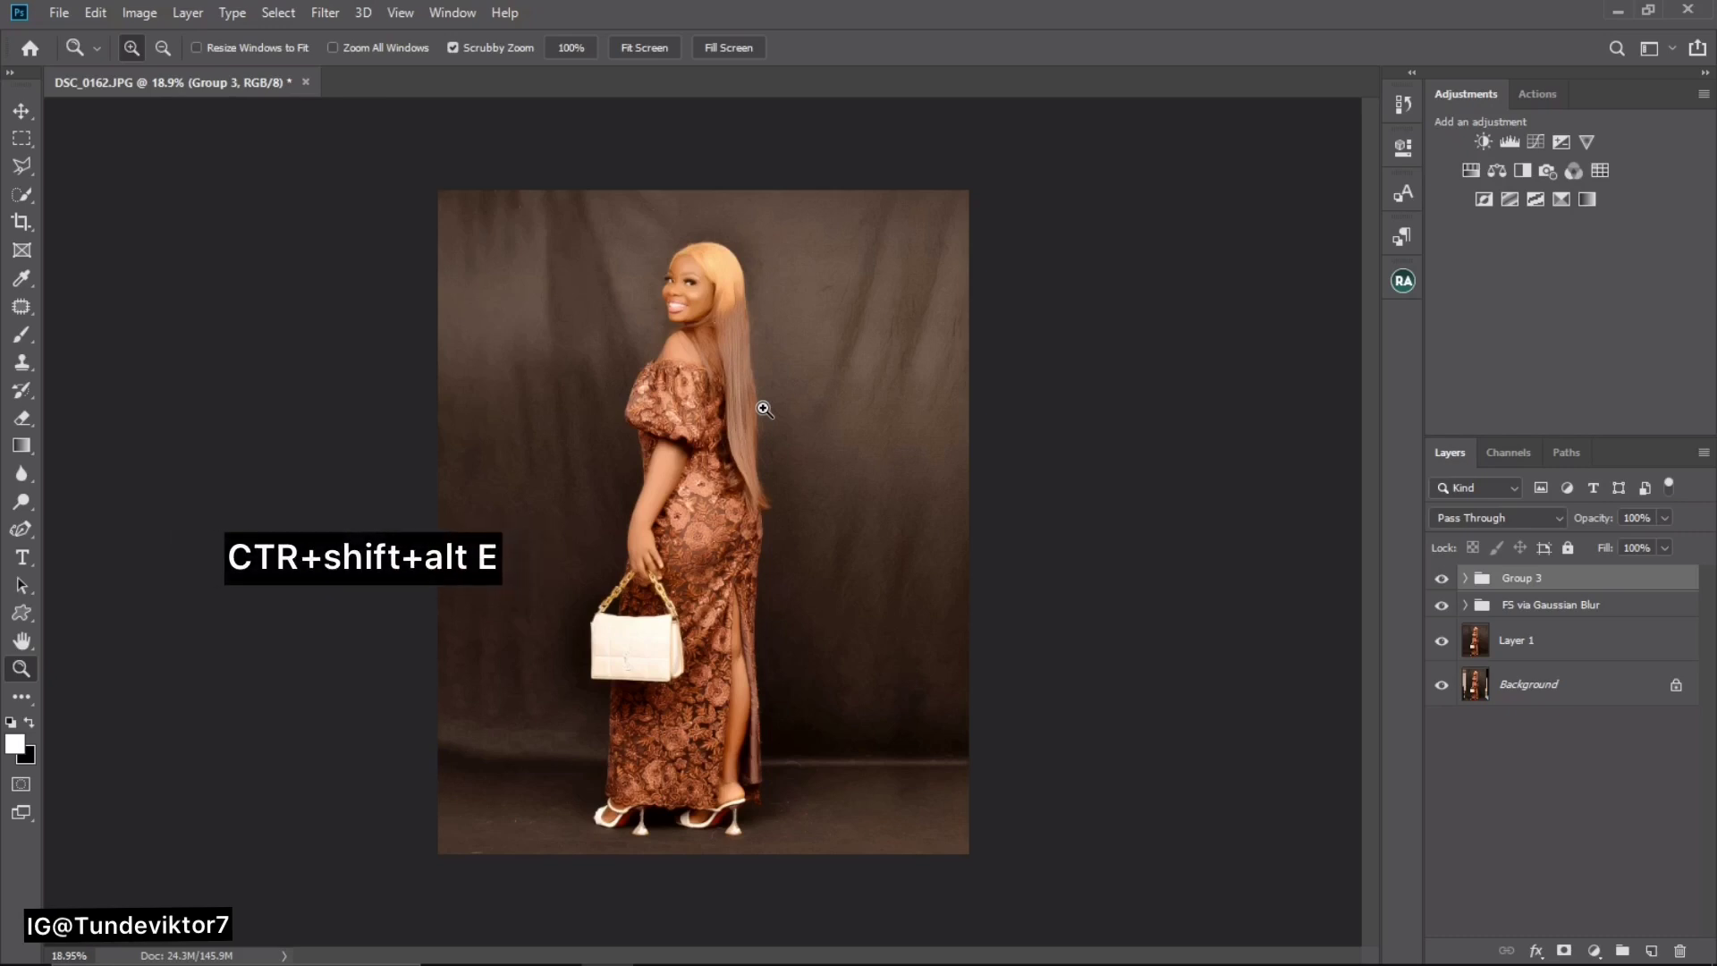
- Stamp all visible layers into a new layer above Group 3 and duplicate that merged layer
key(ctrl+shift+alt+e)
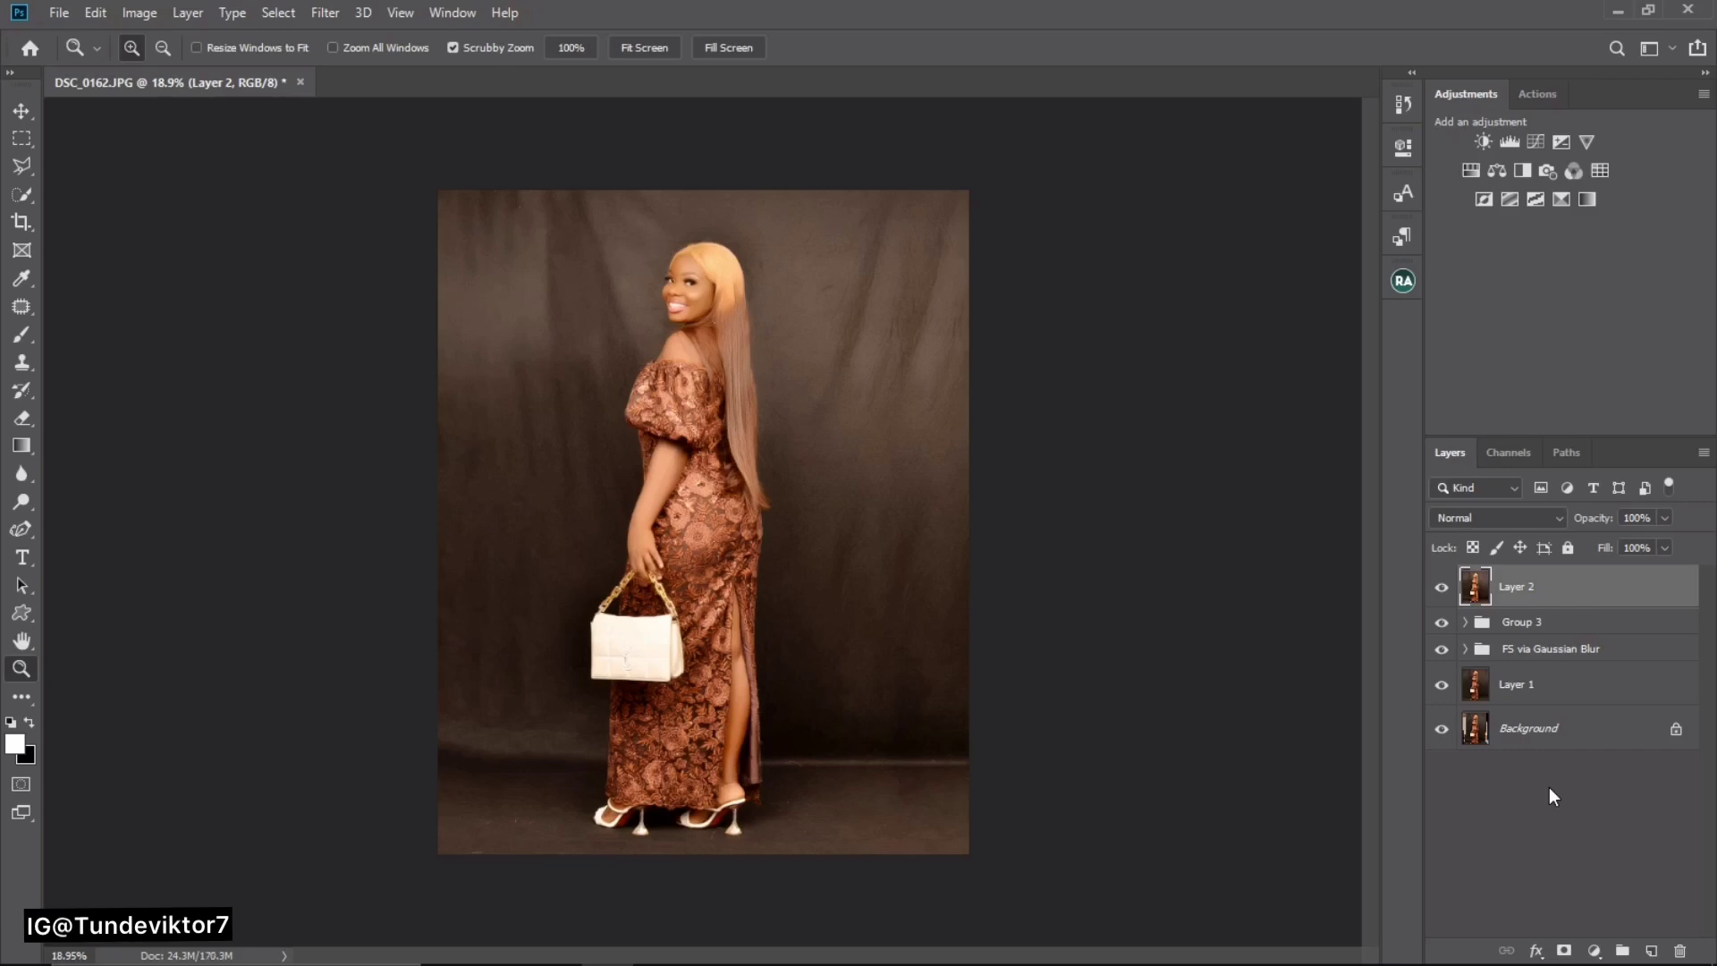
key(ctrl+j)
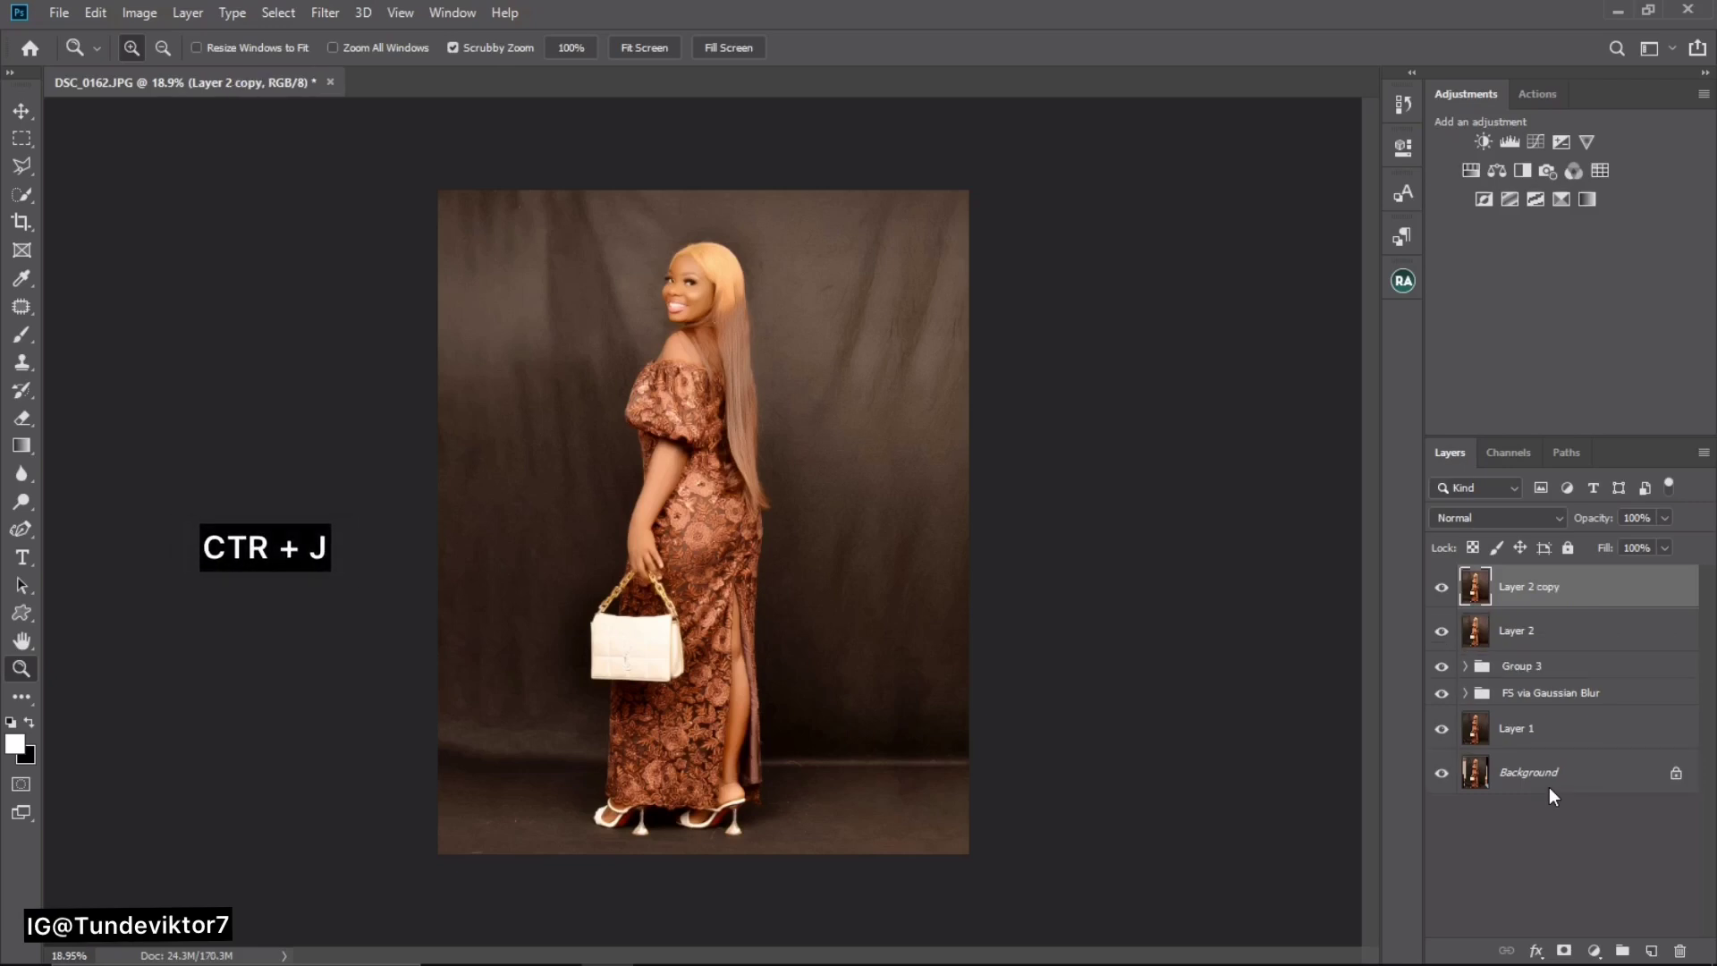
click(1513, 644)
click(1513, 594)
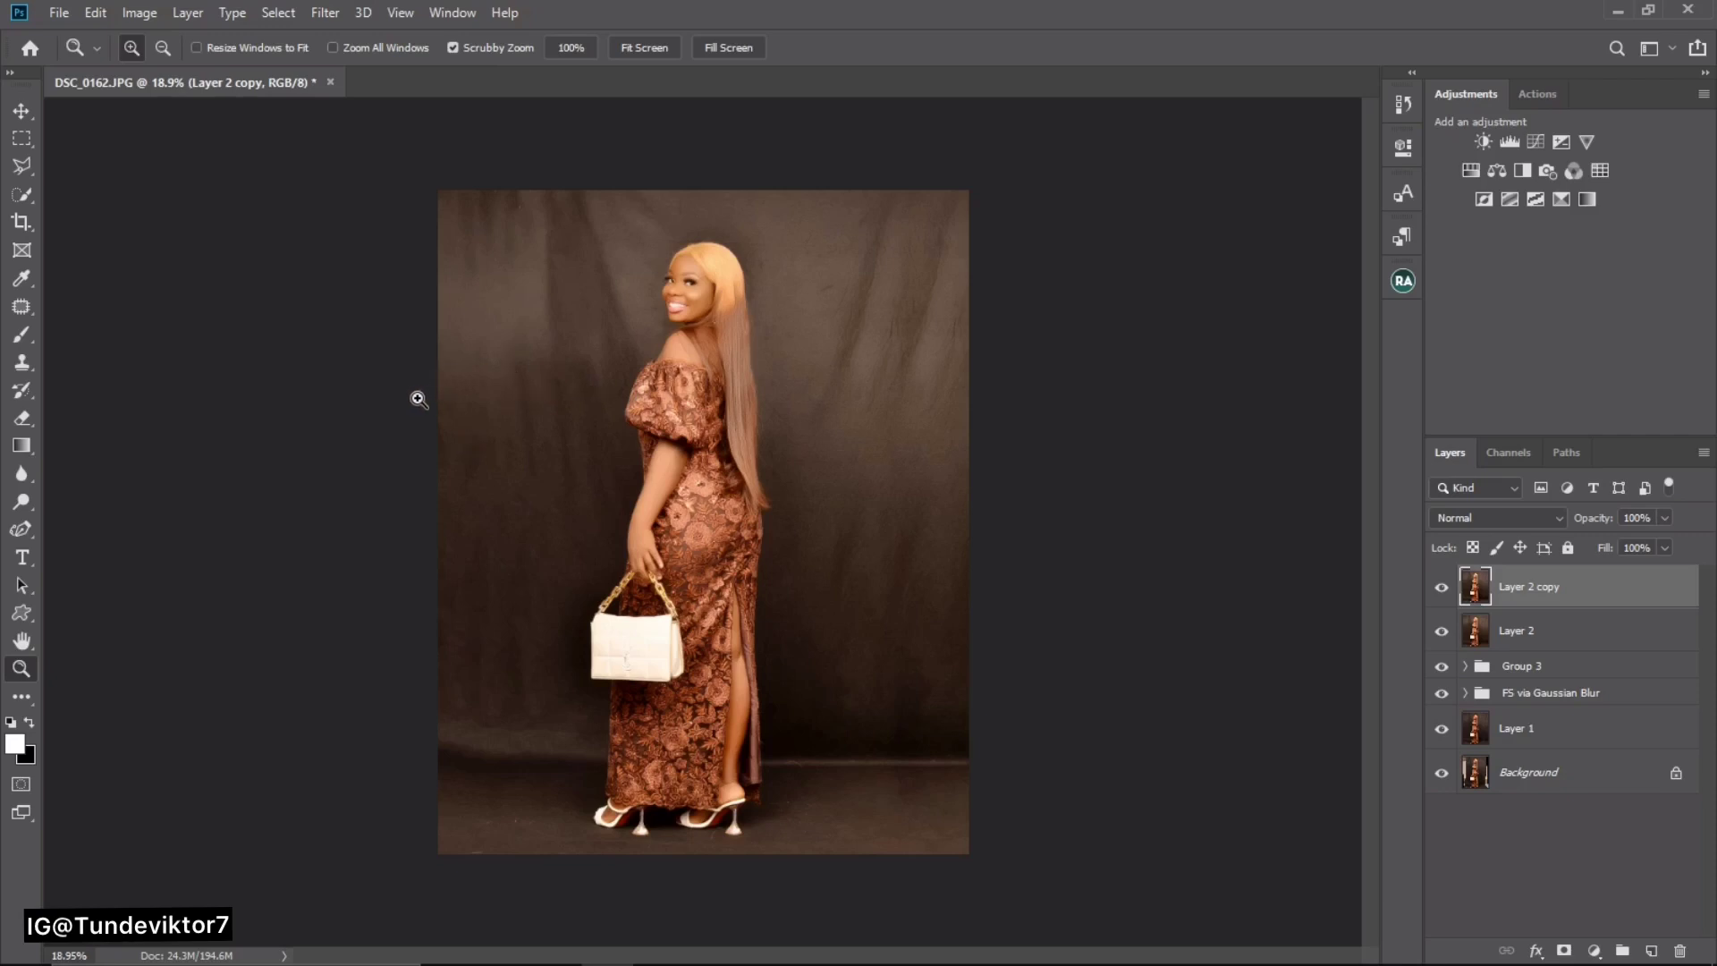
- Select the woman on Layer 2 copy automatically with Select Subject
click(22, 196)
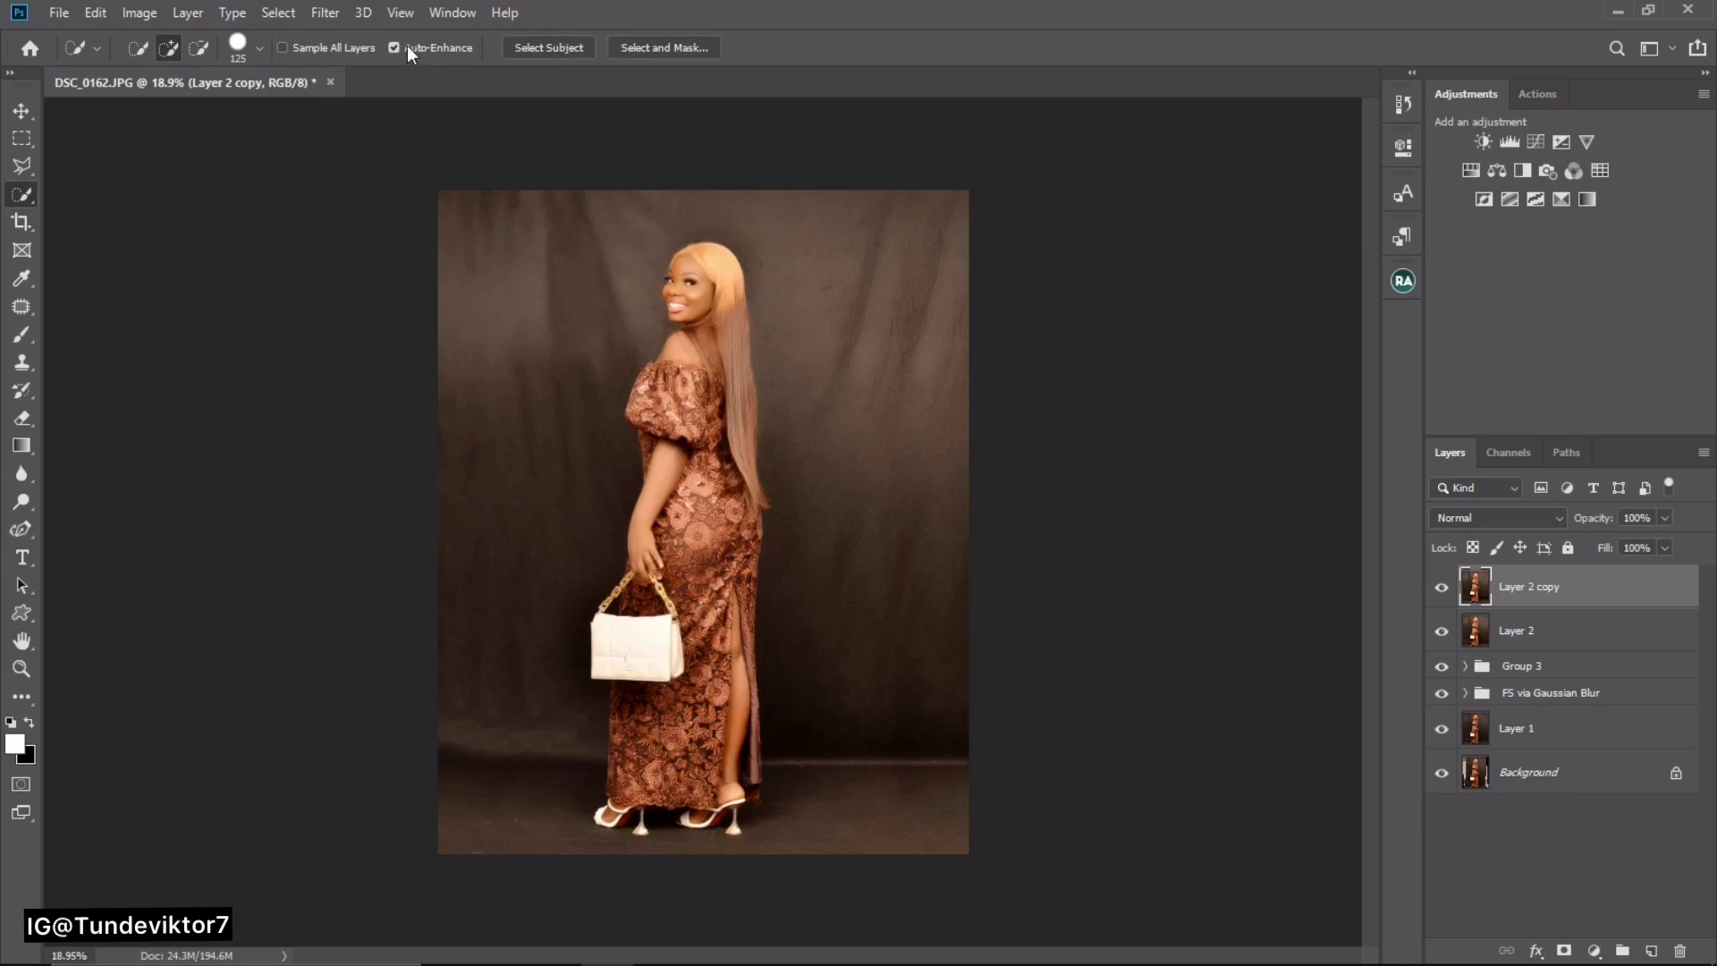
key(ctrl)
click(560, 48)
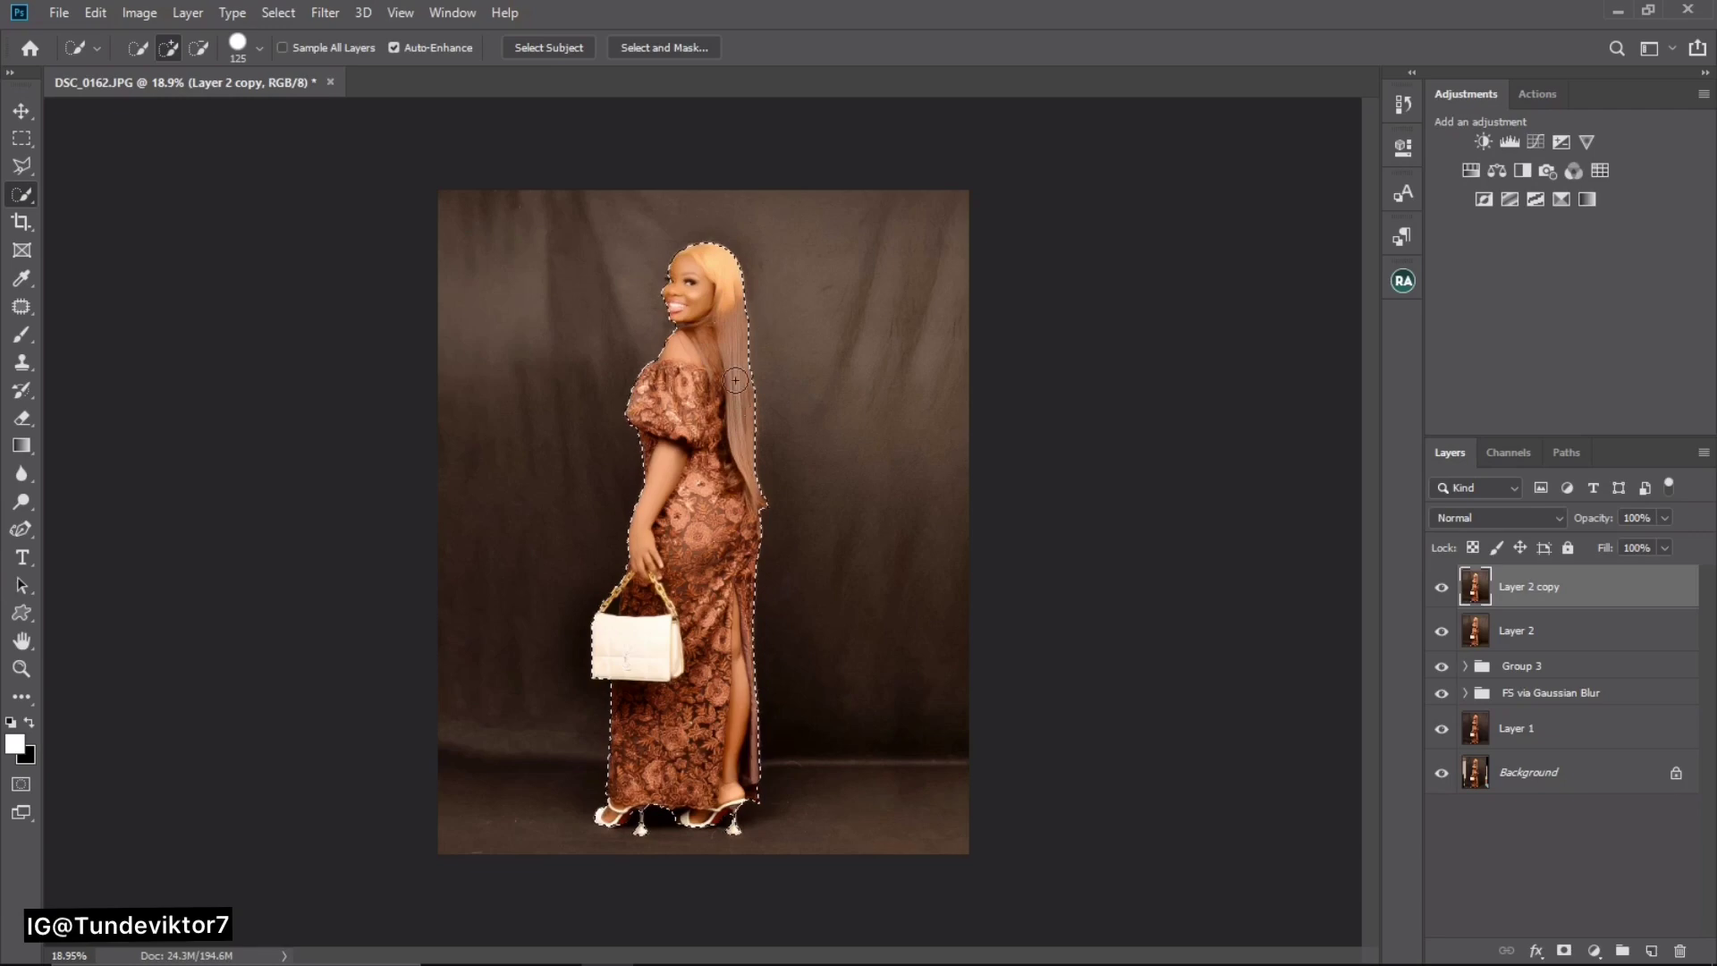
- Examine the selection outline around the woman from her face and hair down to the dress hem and shoes
key(z)
mouse_move(702, 367)
mouse_down()
mouse_move(834, 356)
mouse_move(720, 457)
mouse_up()
key(w)
key(z)
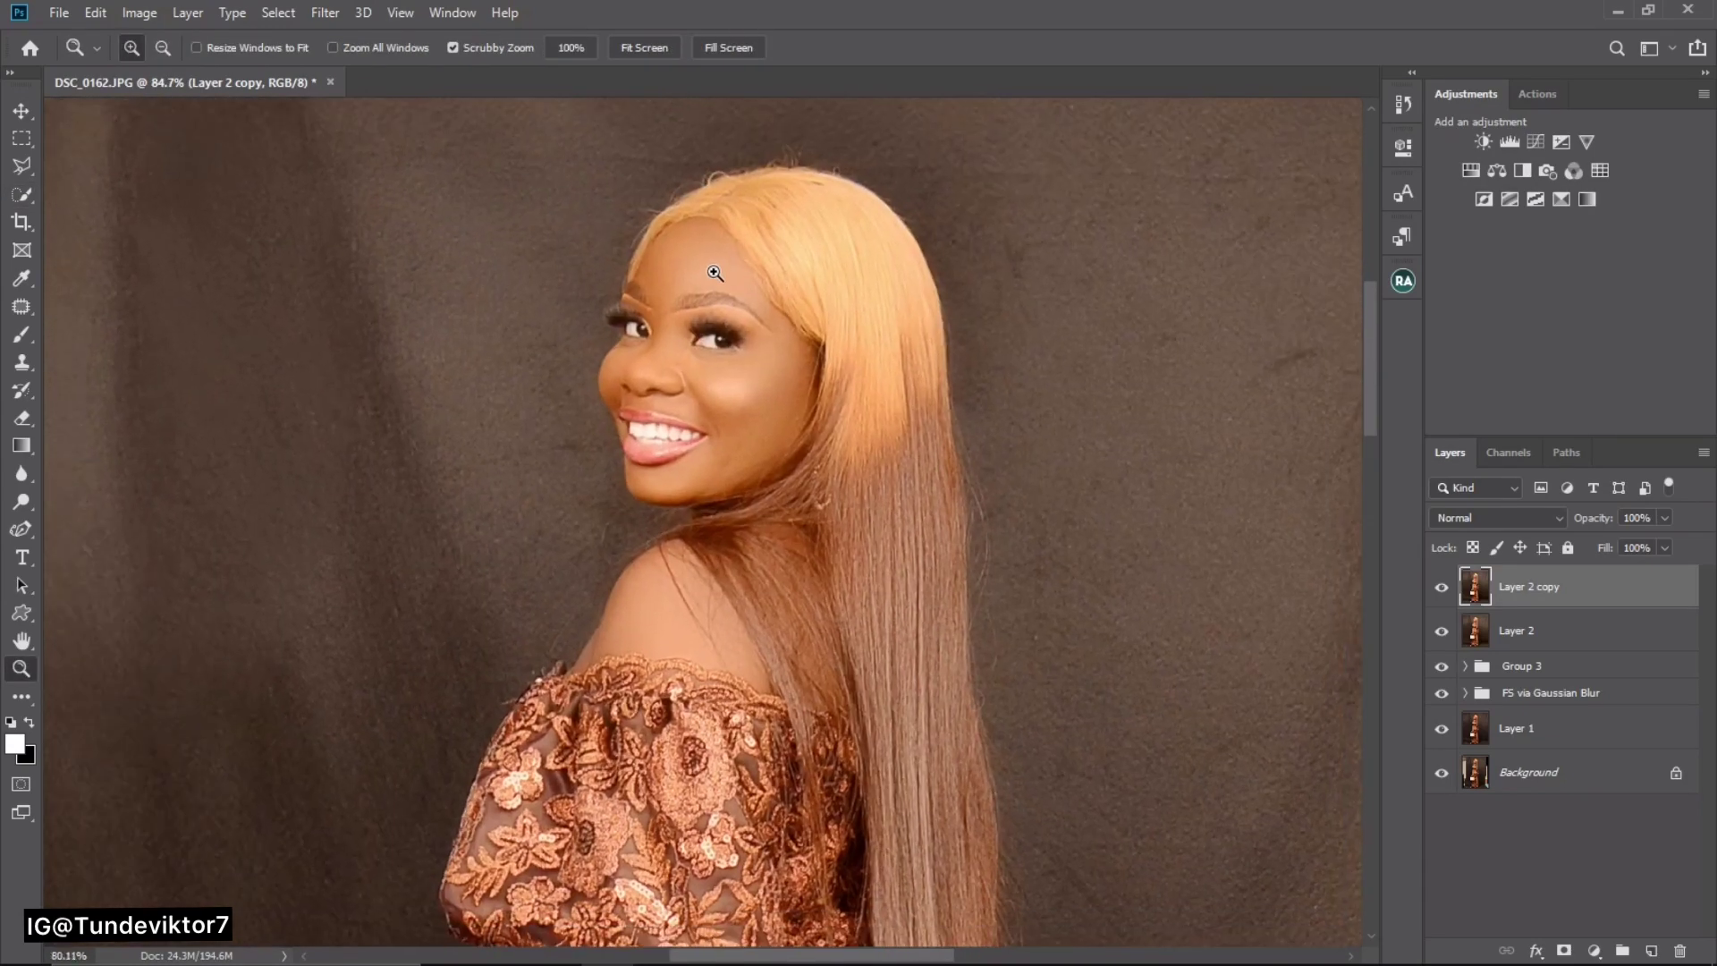
drag(617, 331, 656, 300)
key(w)
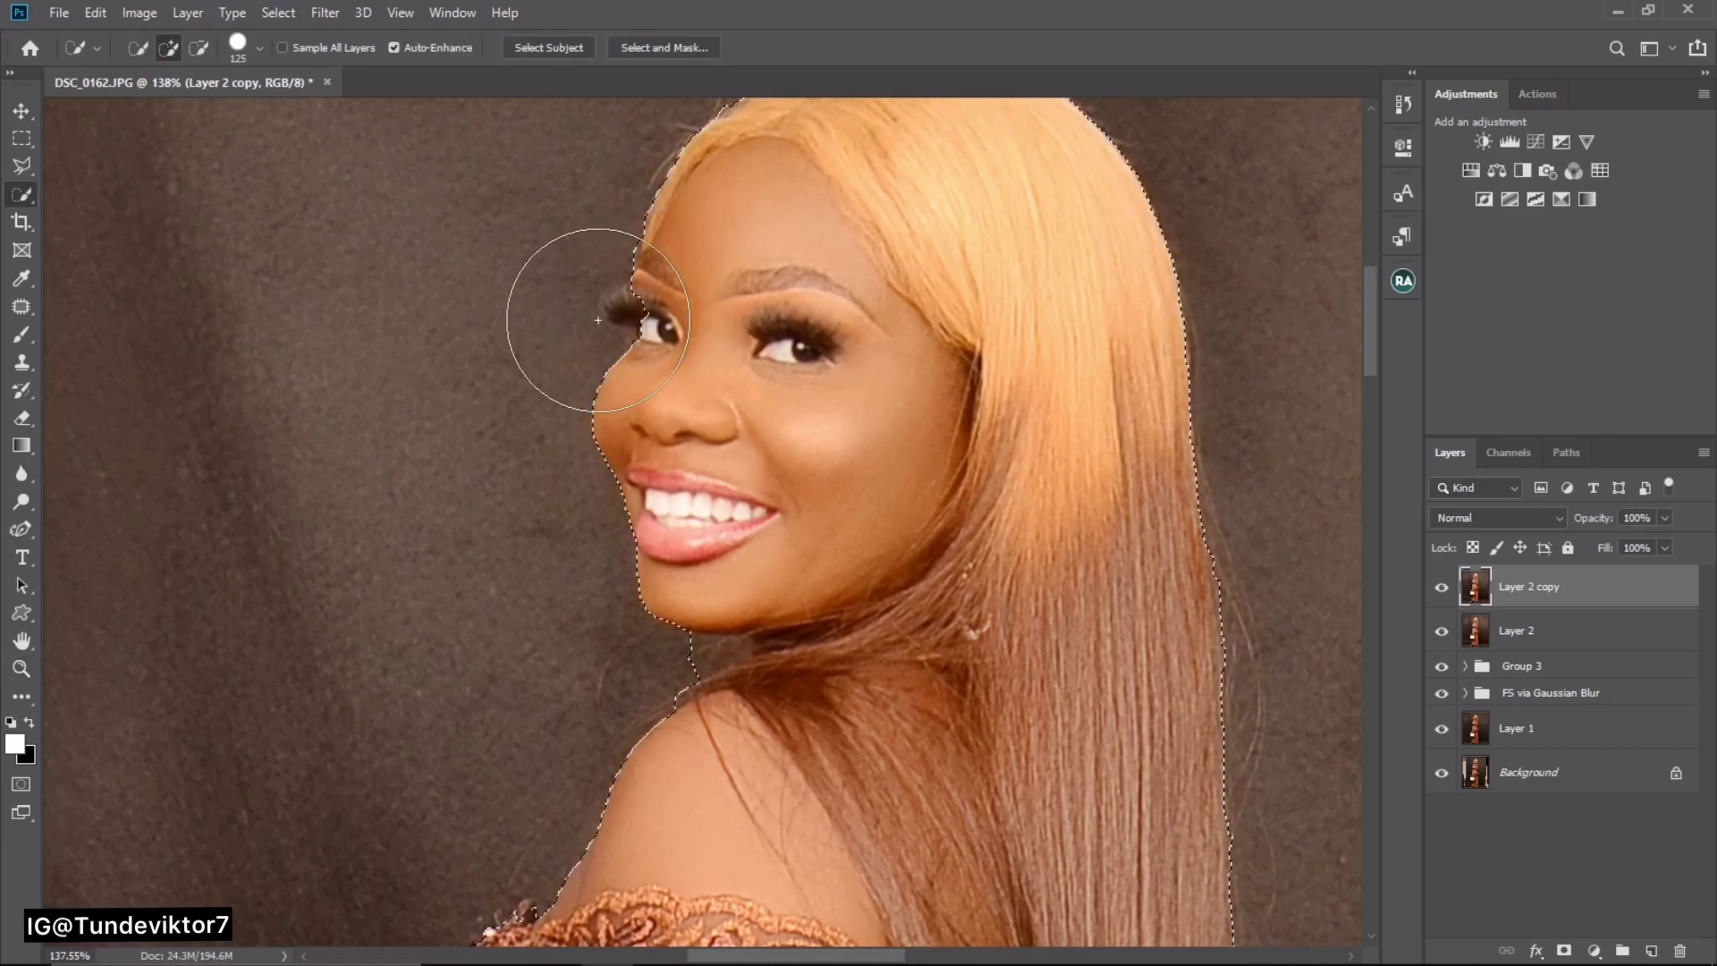
key(b)
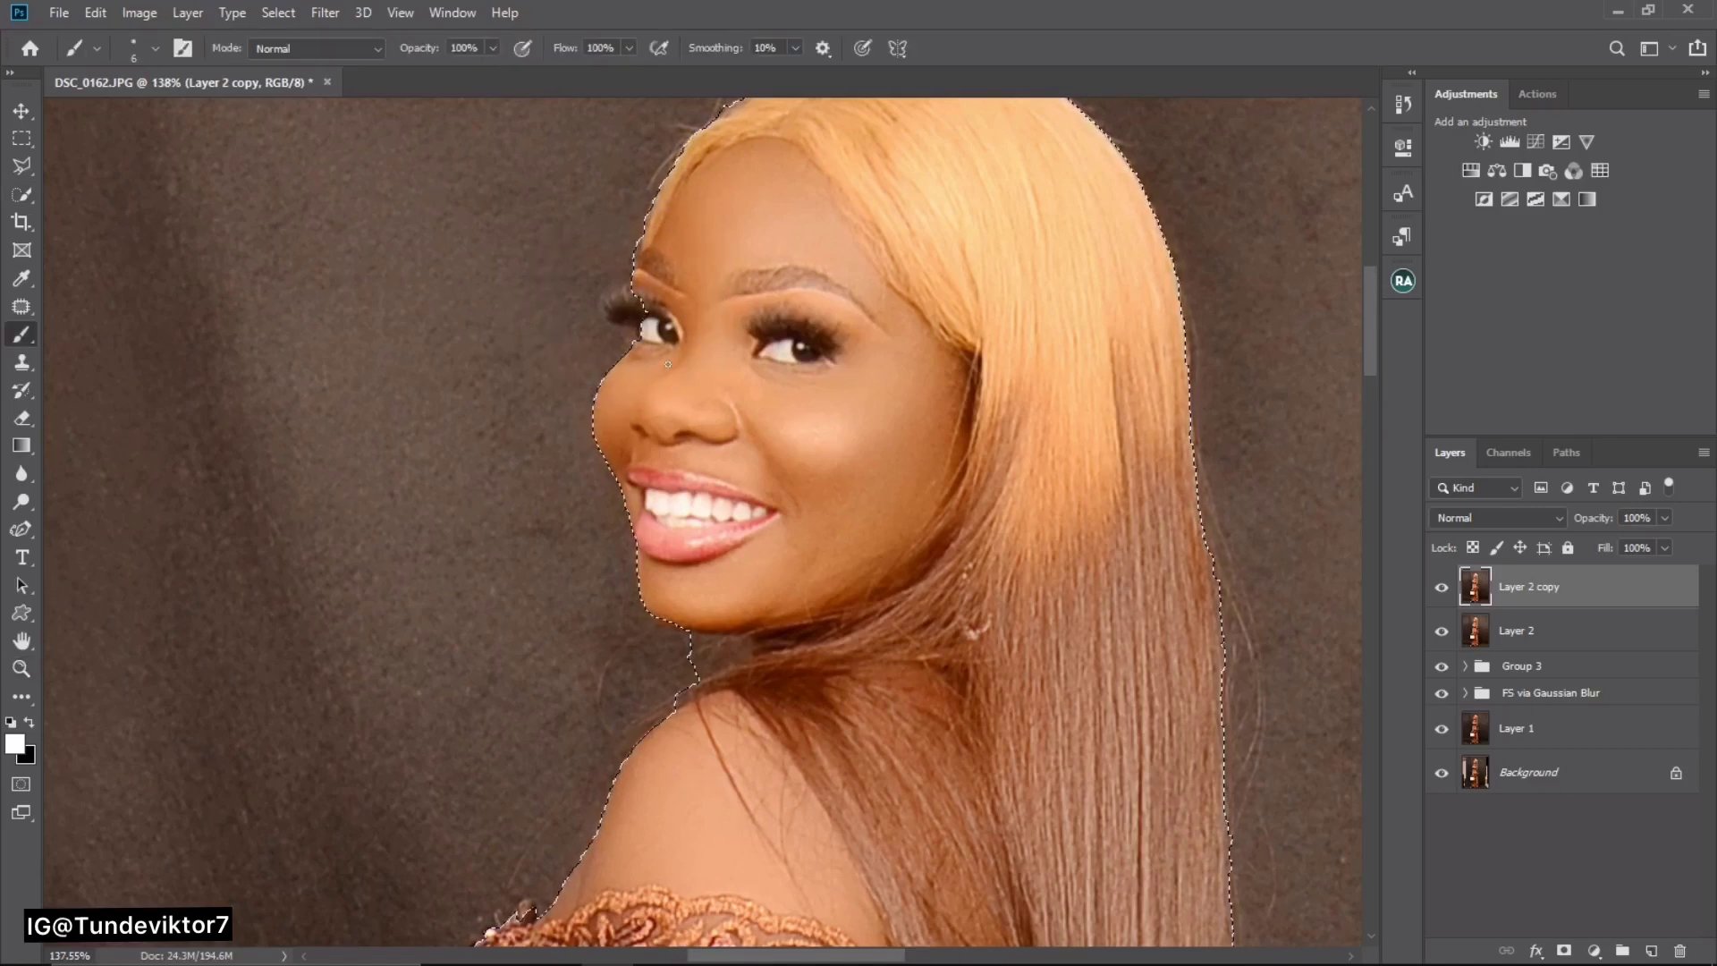
drag(748, 451, 798, 182)
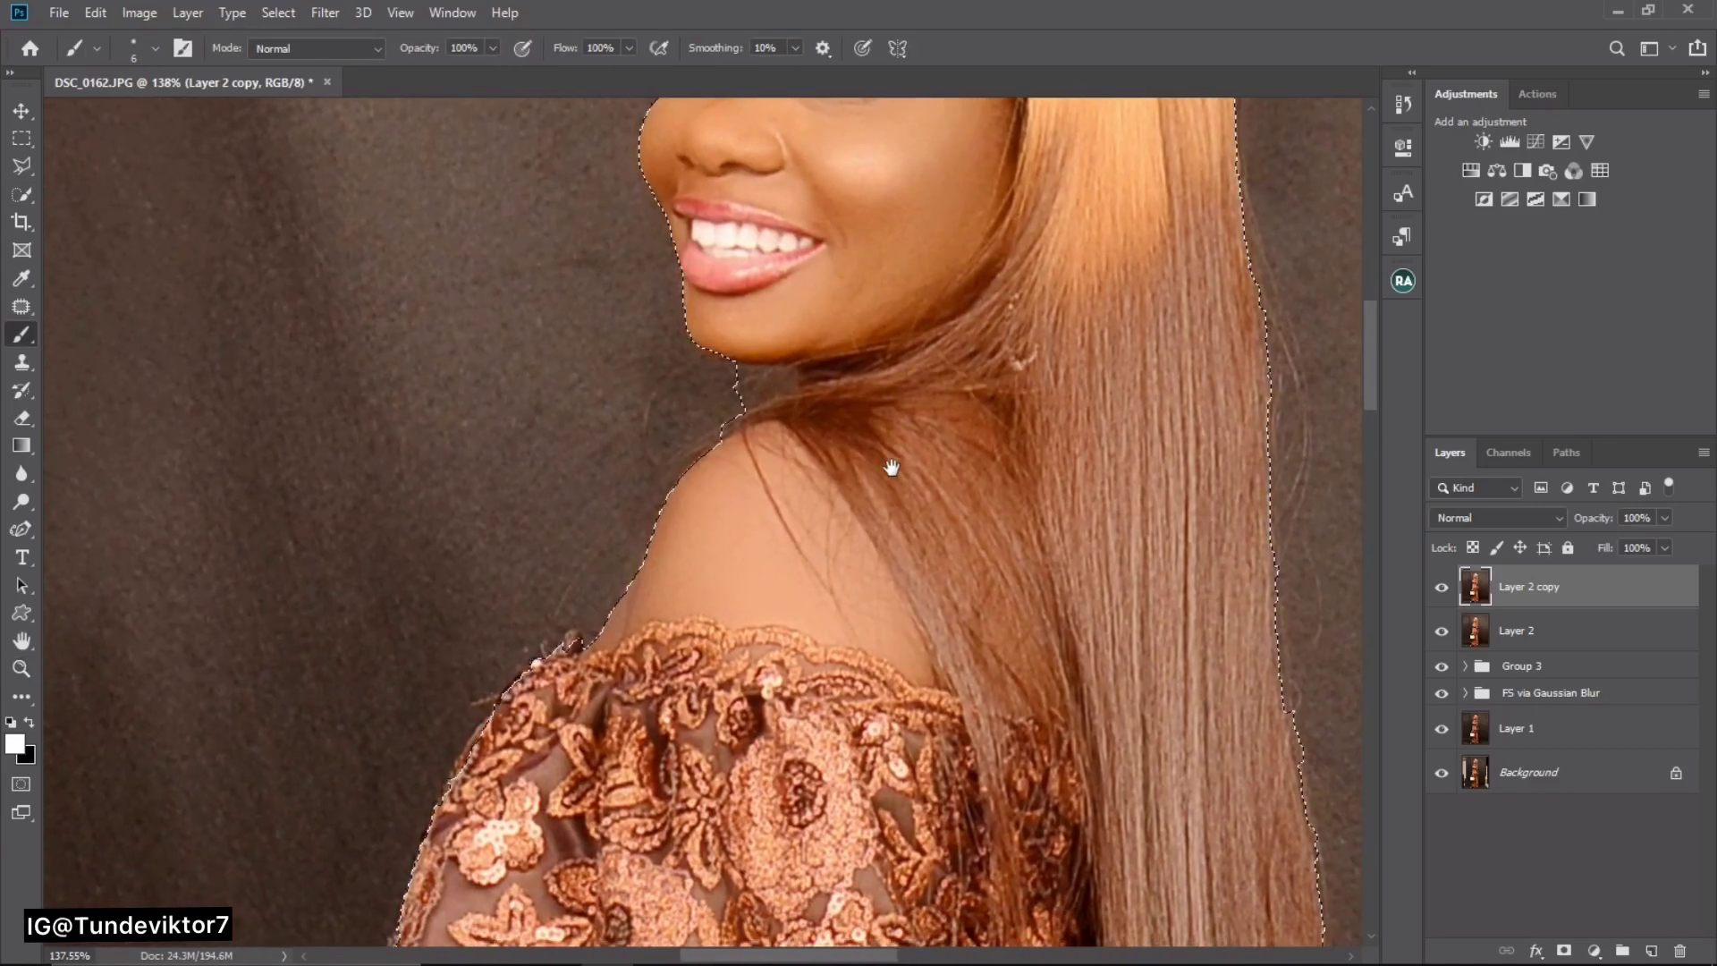
drag(905, 461, 701, 479)
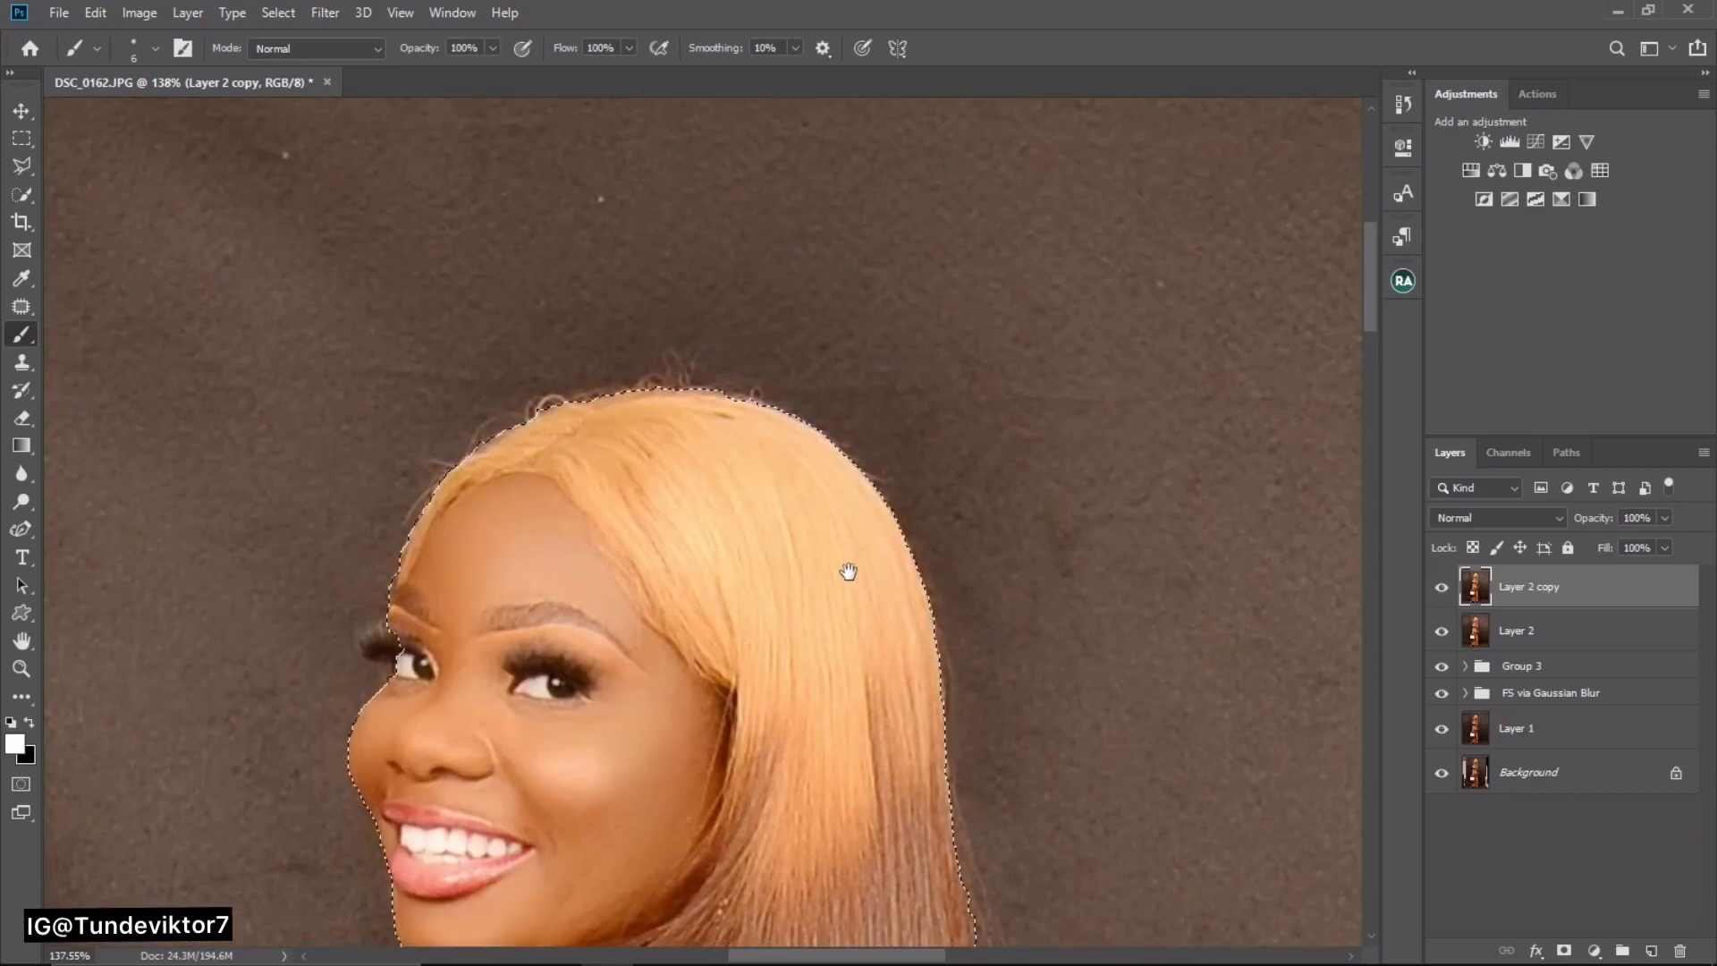
drag(591, 472, 602, 187)
scroll(701, 287, down, 10)
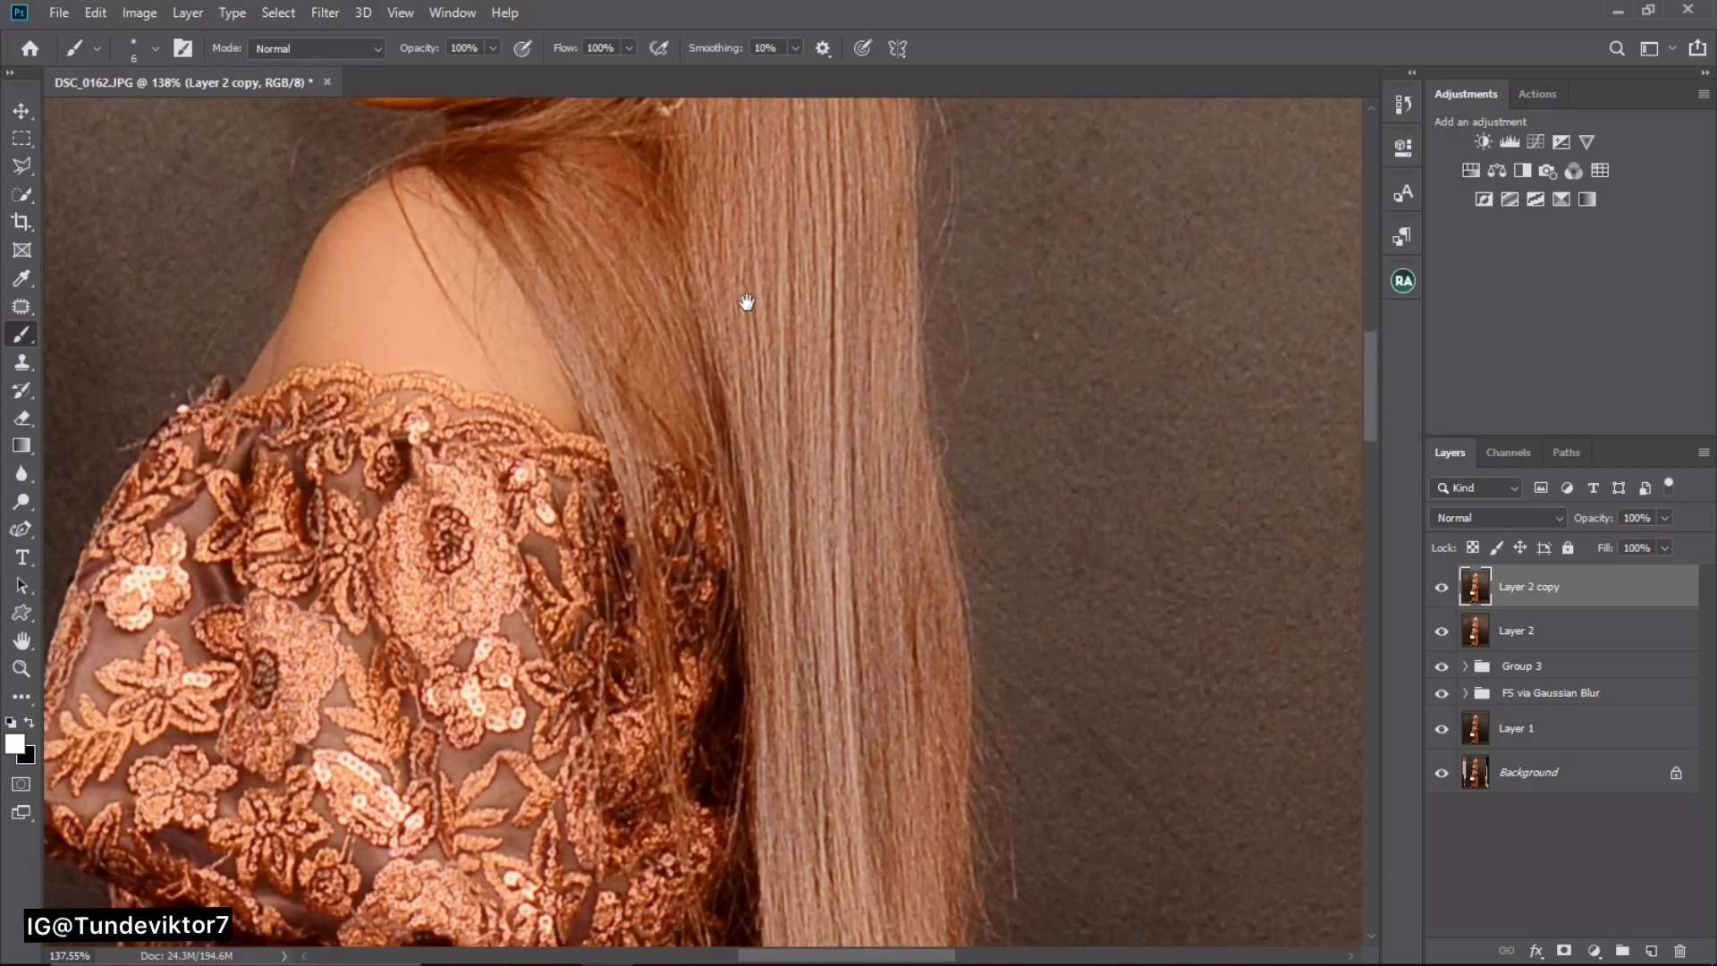
scroll(716, 490, down, 15)
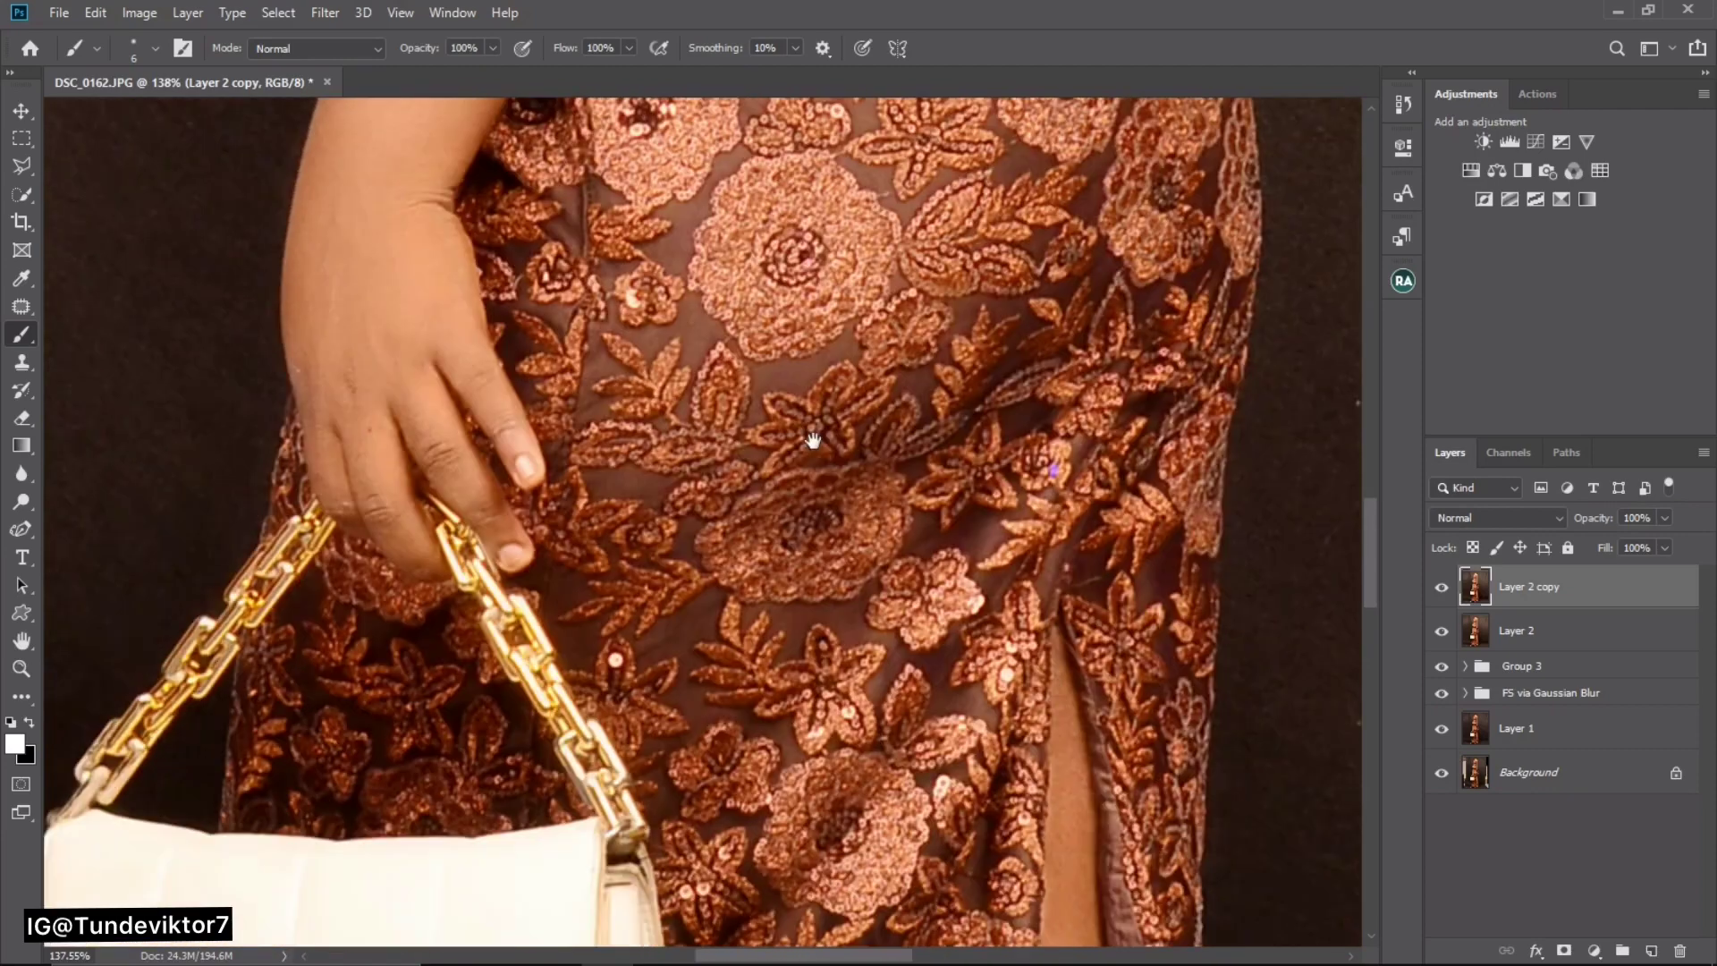
scroll(888, 215, down, 12)
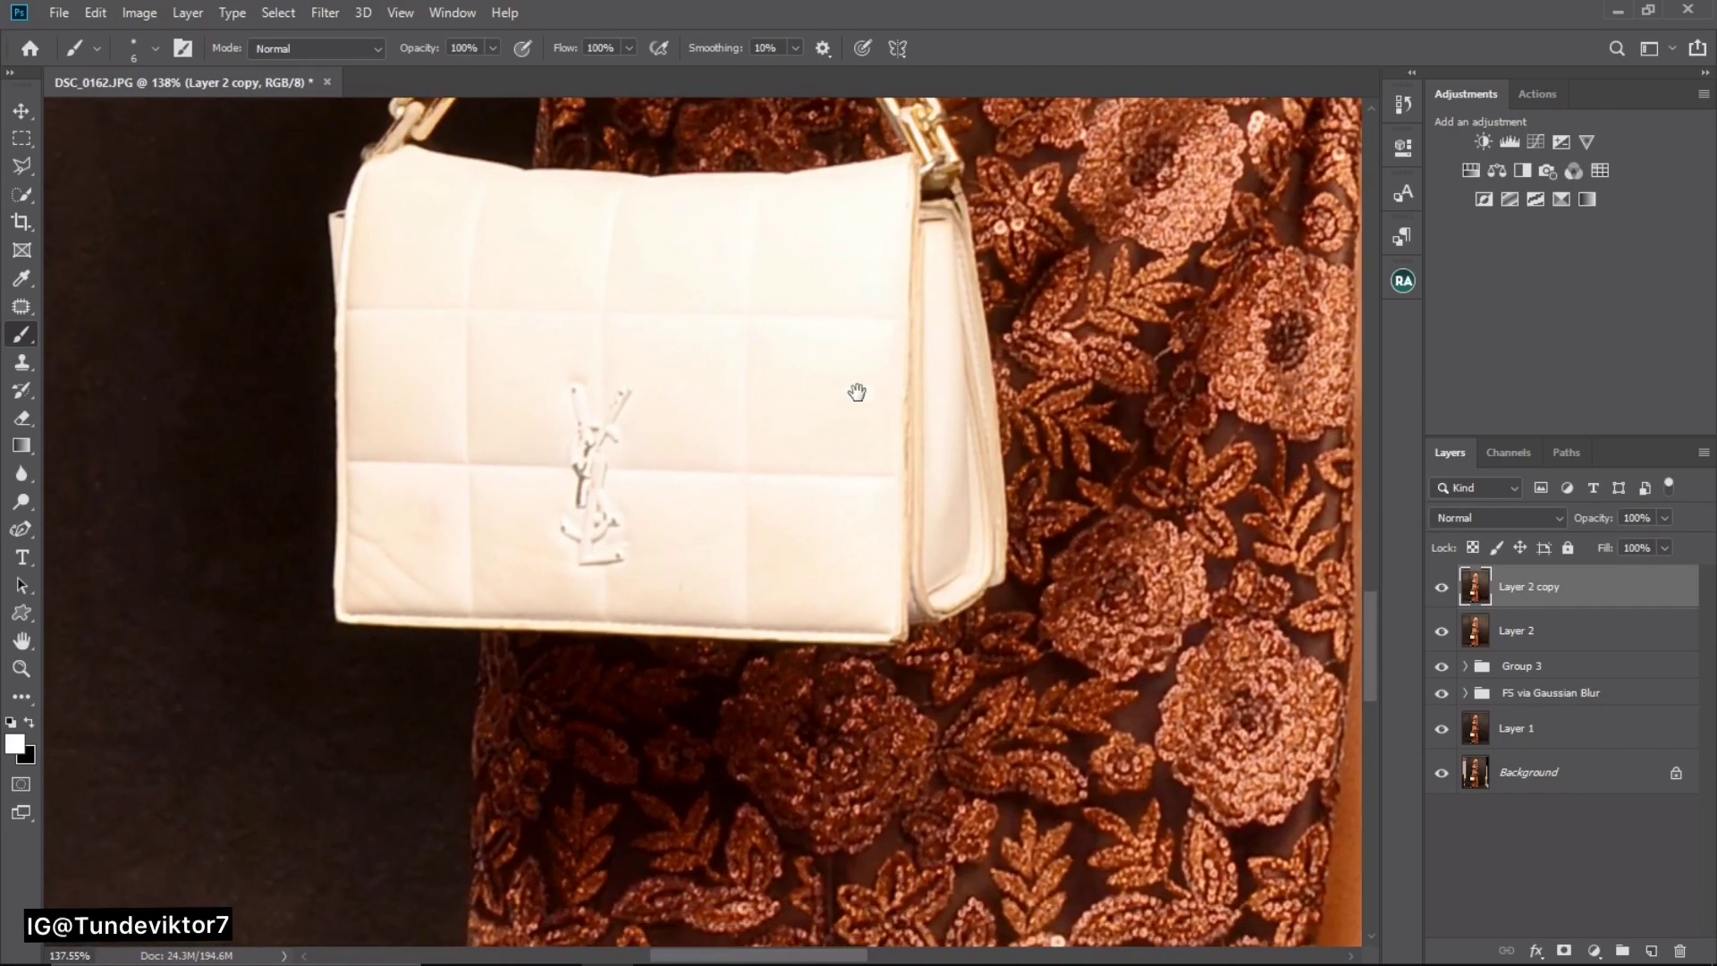
scroll(857, 432, down, 12)
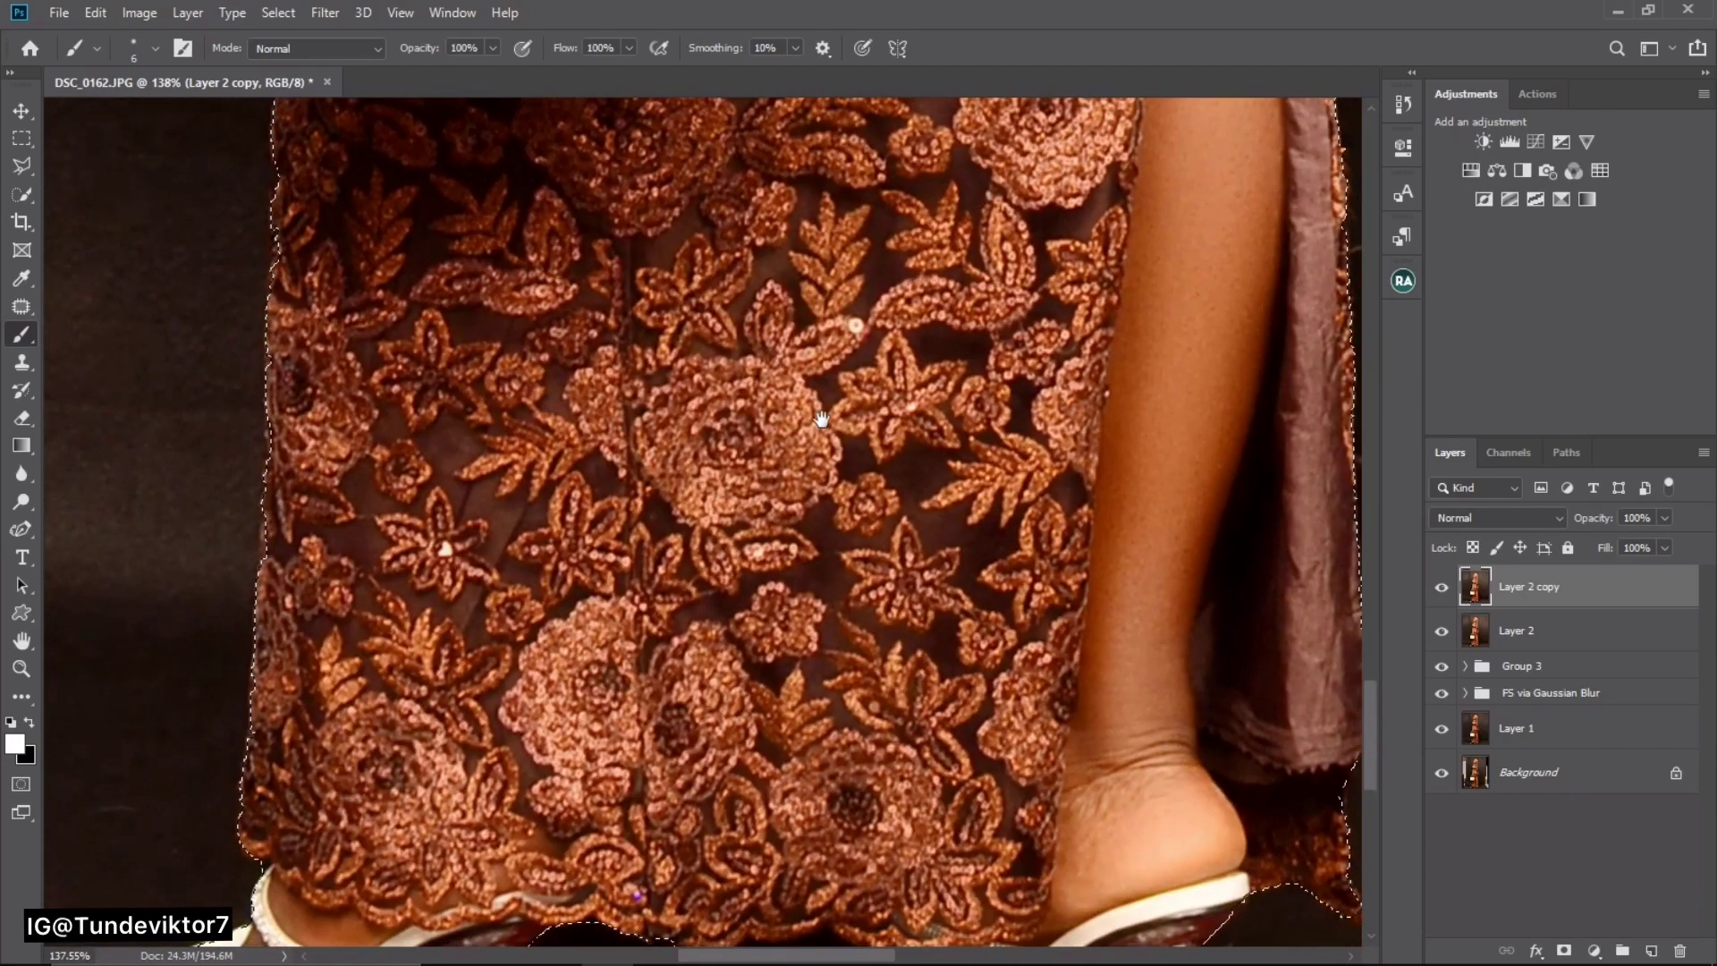
scroll(792, 340, down, 8)
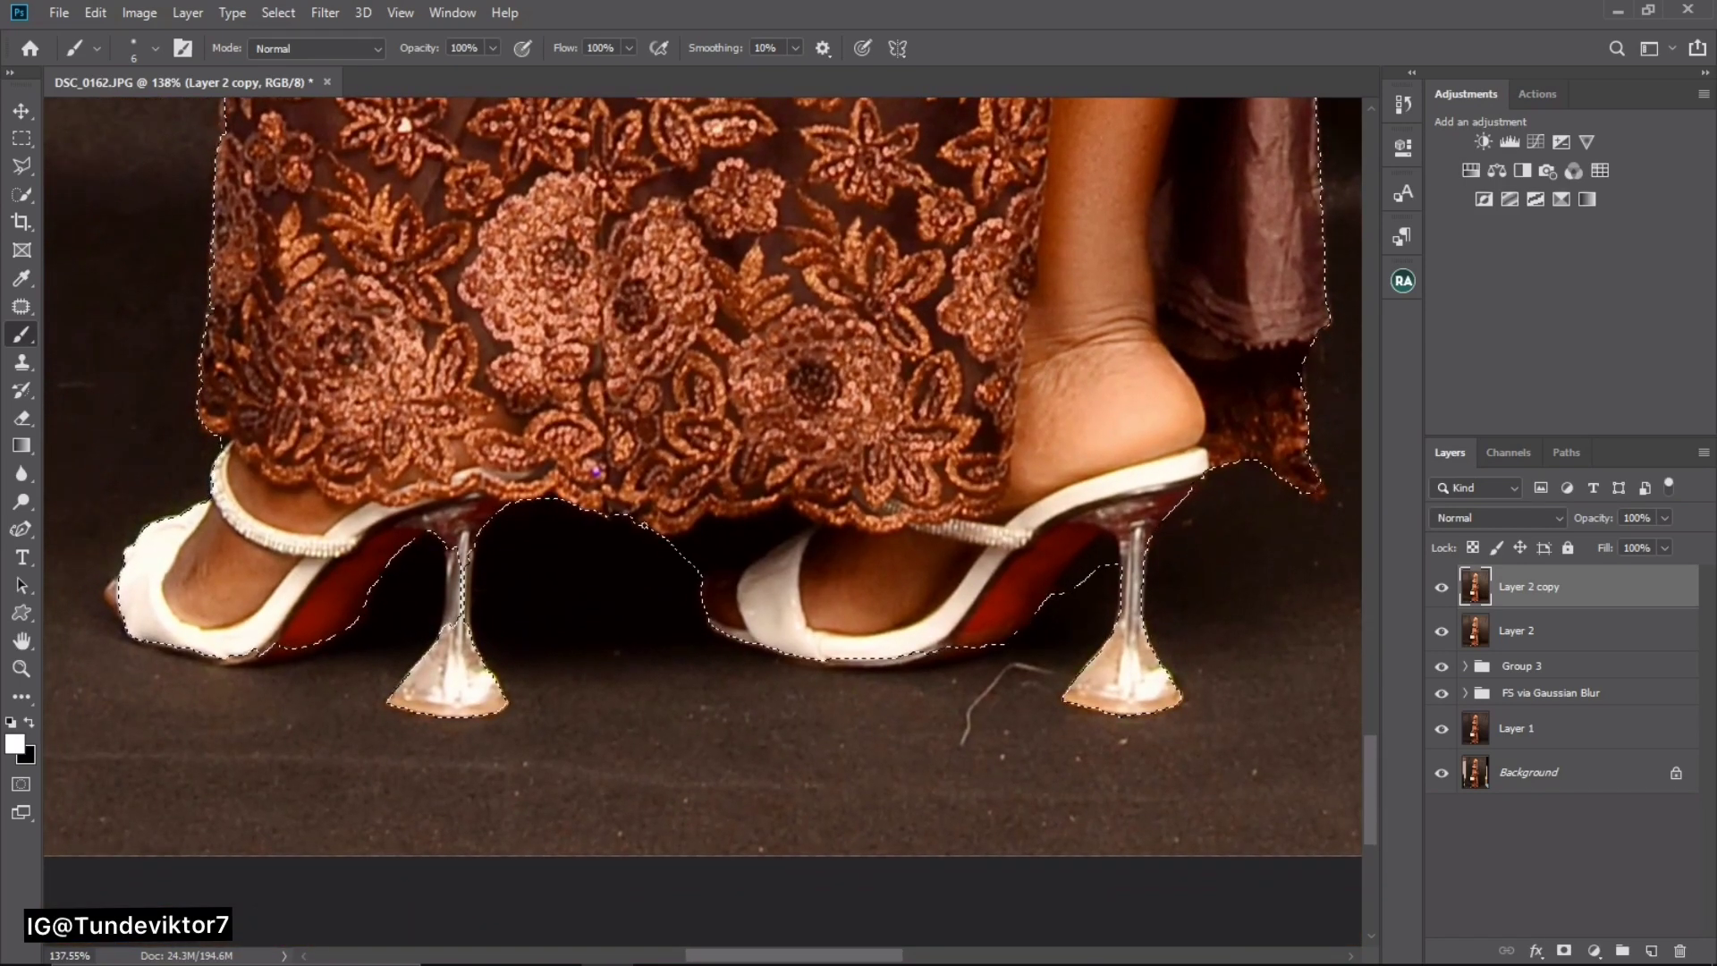
key(z)
drag(661, 441, 554, 464)
drag(741, 392, 705, 384)
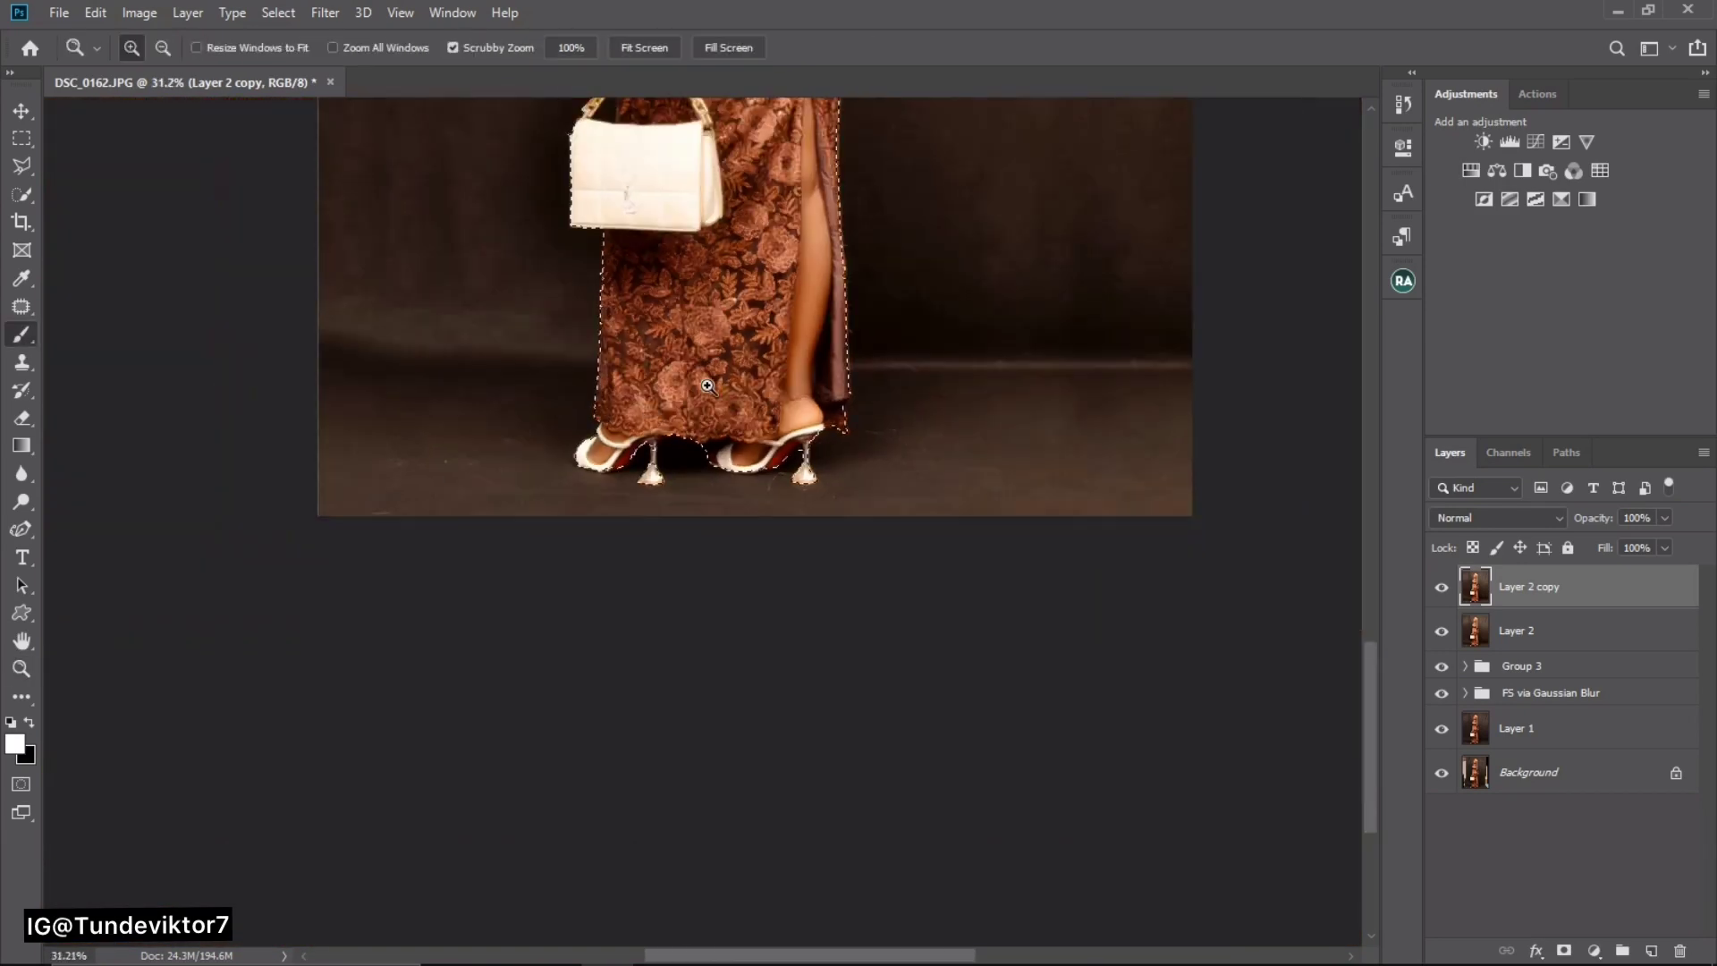
- Add the eyelashes protruding past the face outline to the subject selection with the Polygonal Lasso
drag(748, 228, 614, 597)
mouse_move(635, 166)
mouse_down()
mouse_move(697, 360)
mouse_move(666, 351)
mouse_move(728, 346)
mouse_move(717, 273)
mouse_move(783, 297)
mouse_up()
key(z)
key(l)
key(z)
key(l)
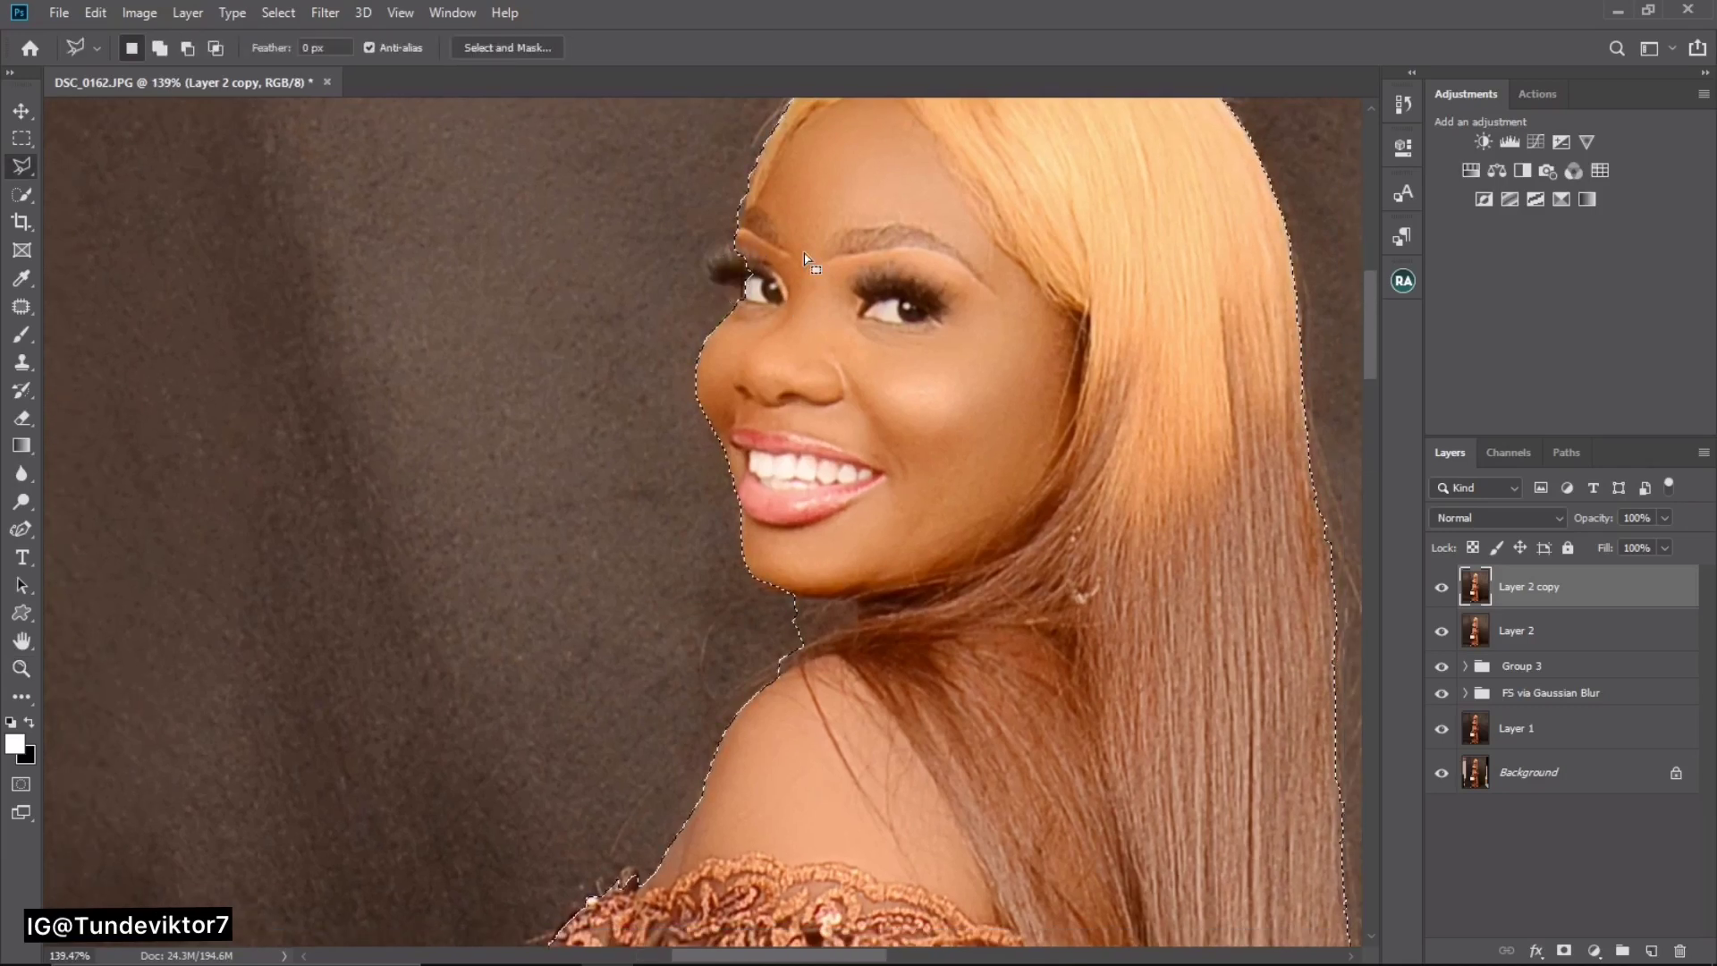
key(shift)
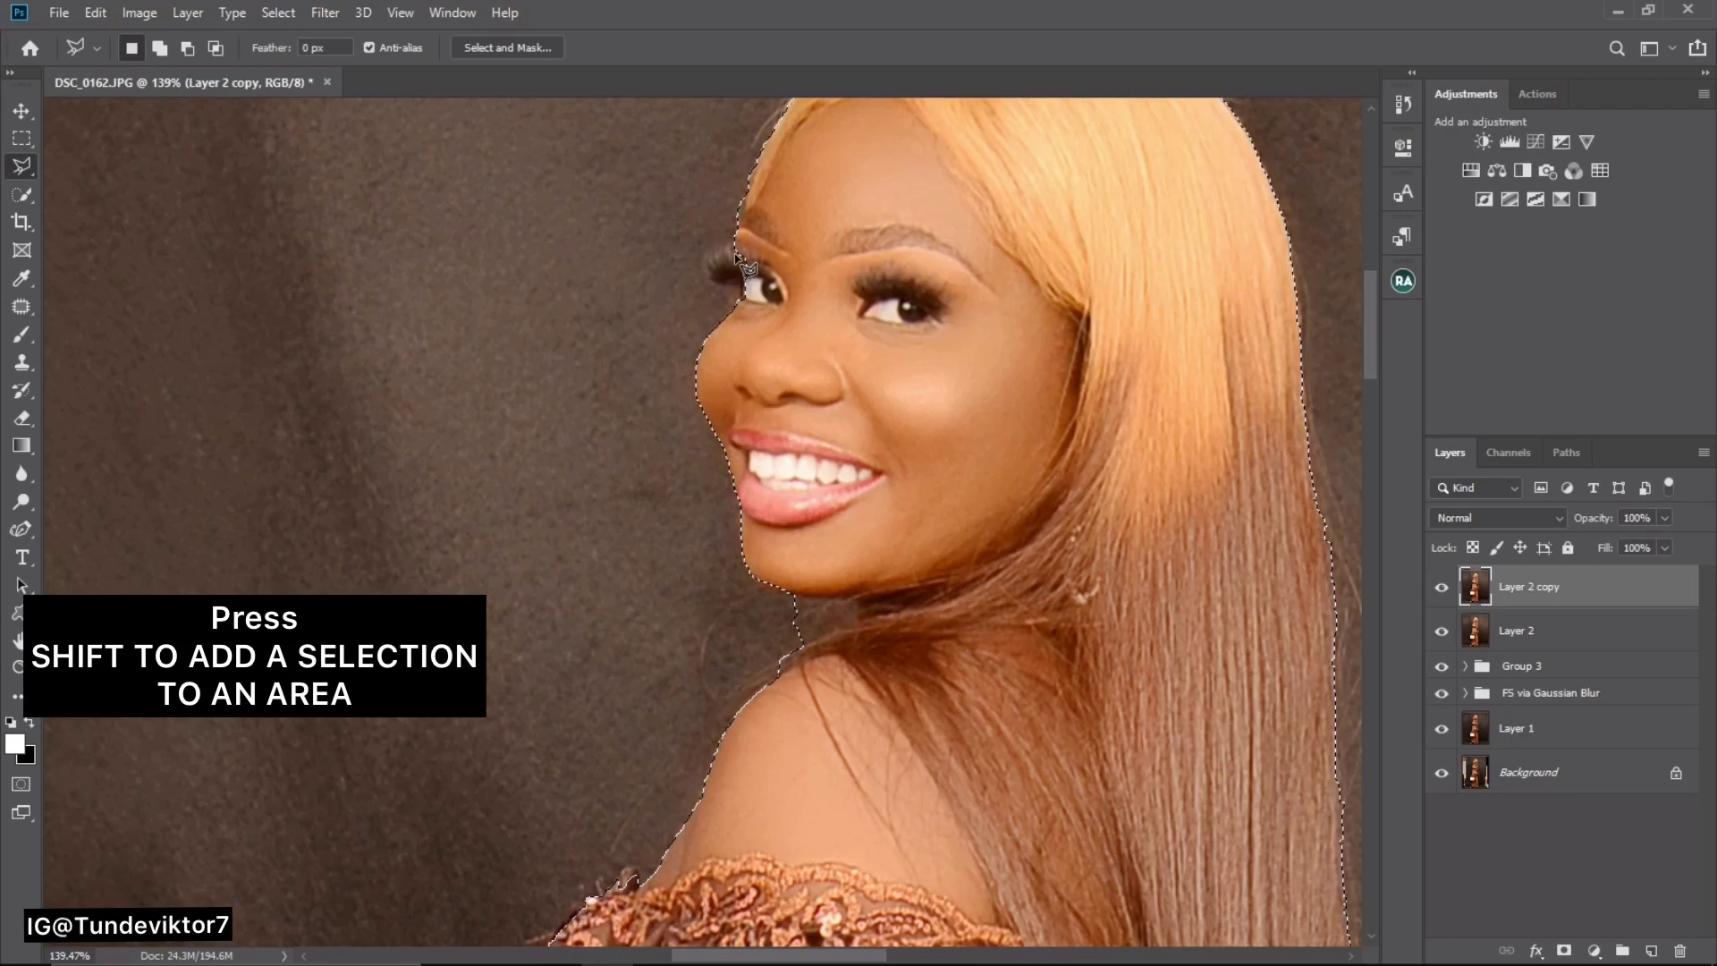
key(shift)
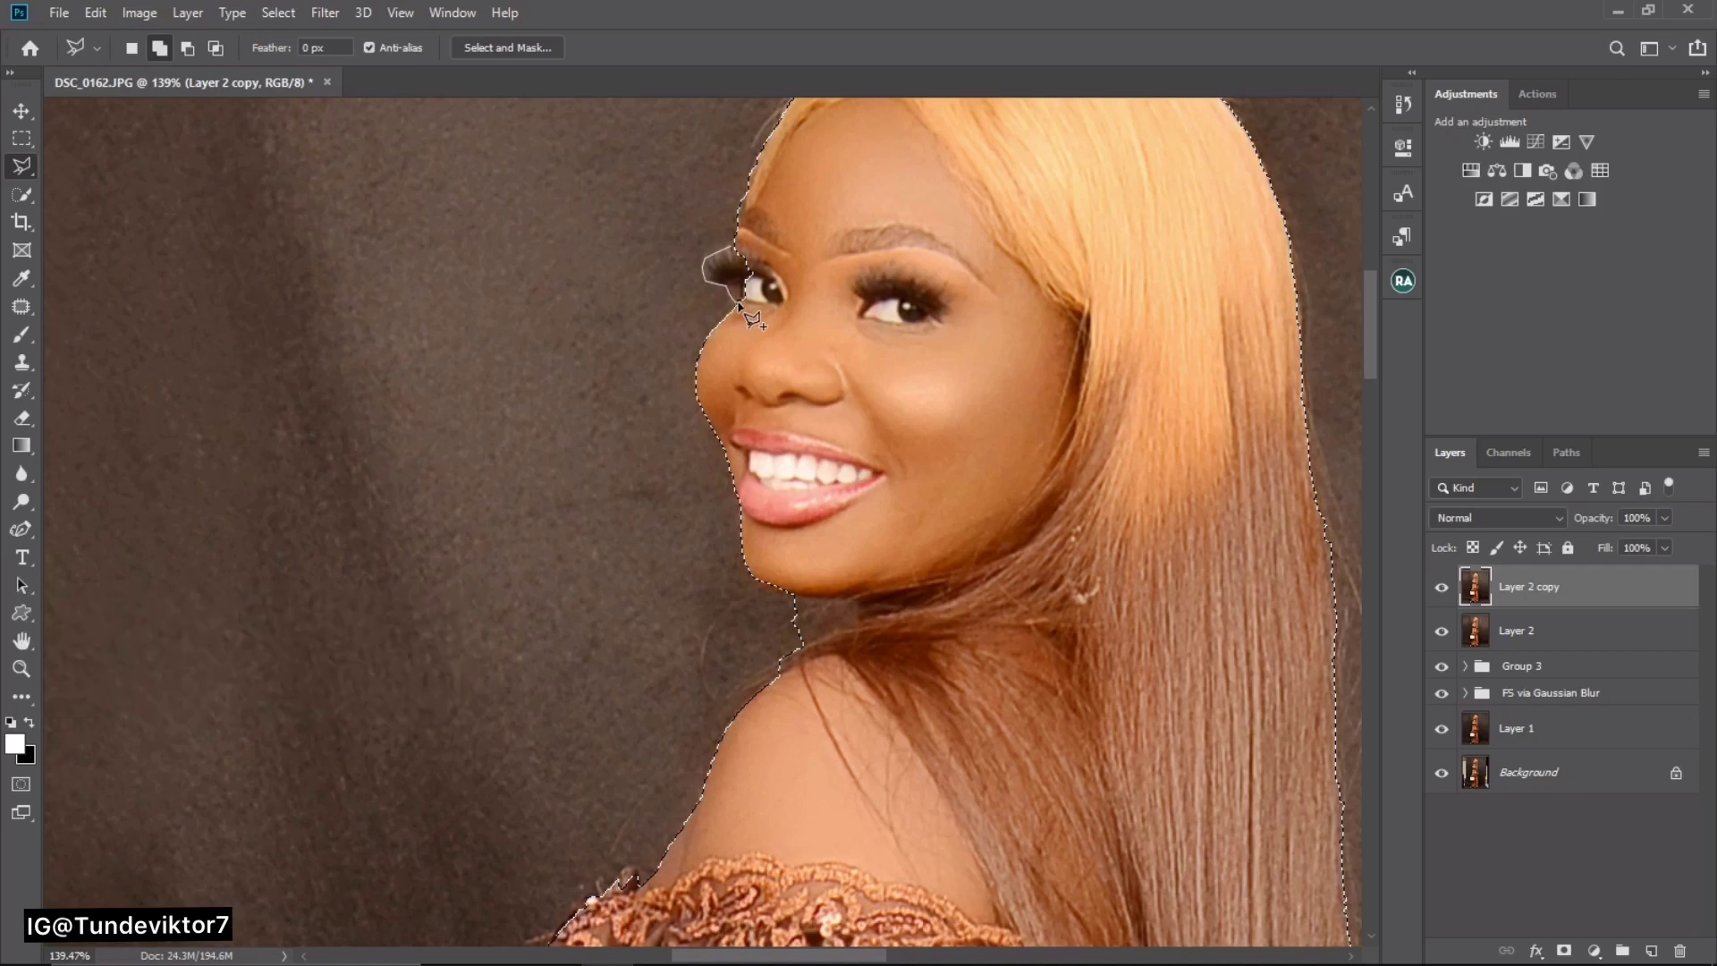
click(812, 287)
click(799, 259)
click(733, 251)
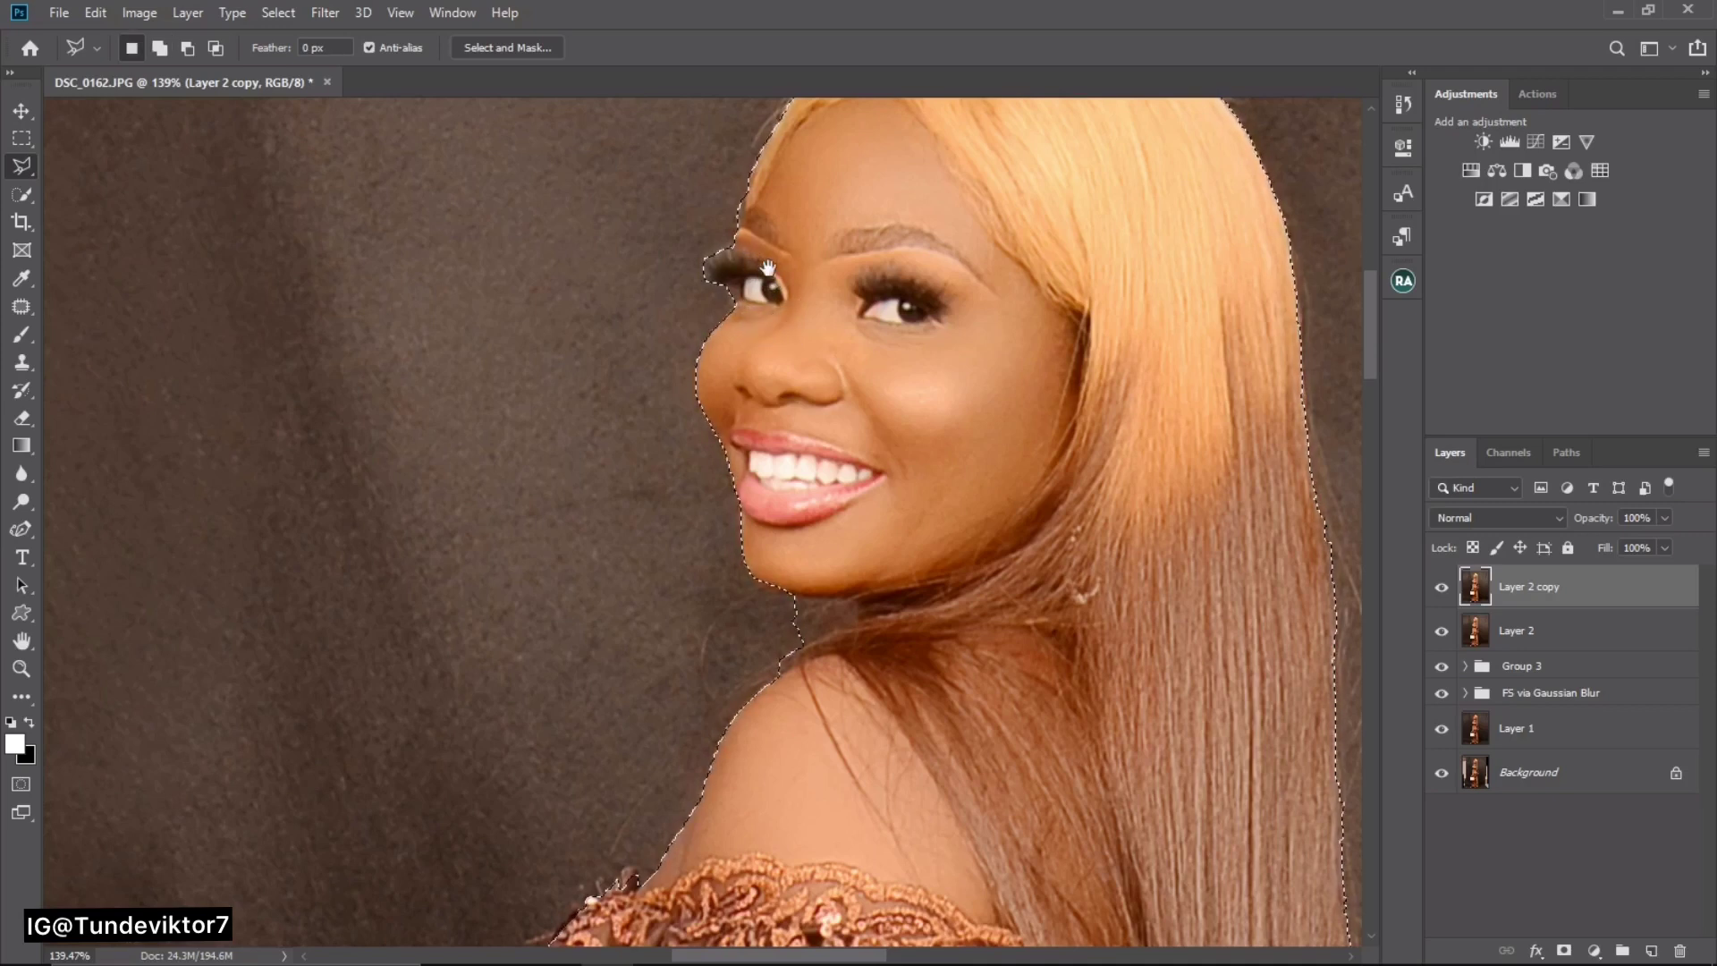
- Extend the subject selection with the lasso to include the outer edge of the blonde hair over the crown
drag(769, 298, 662, 348)
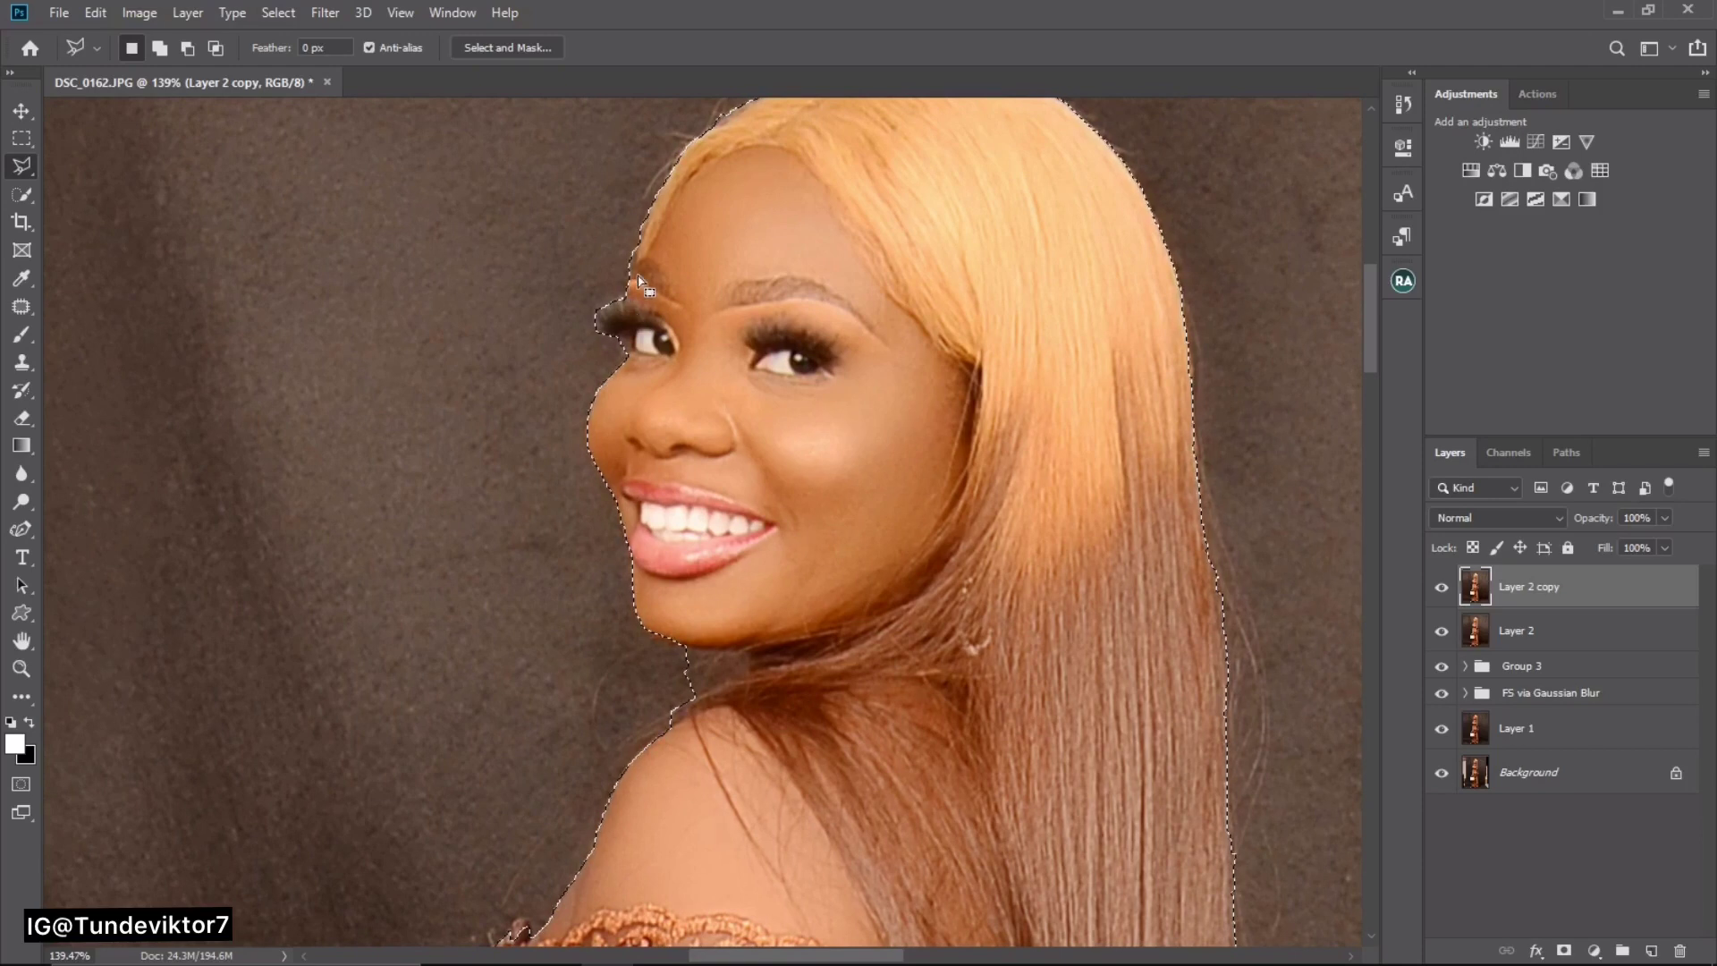
drag(763, 241, 655, 437)
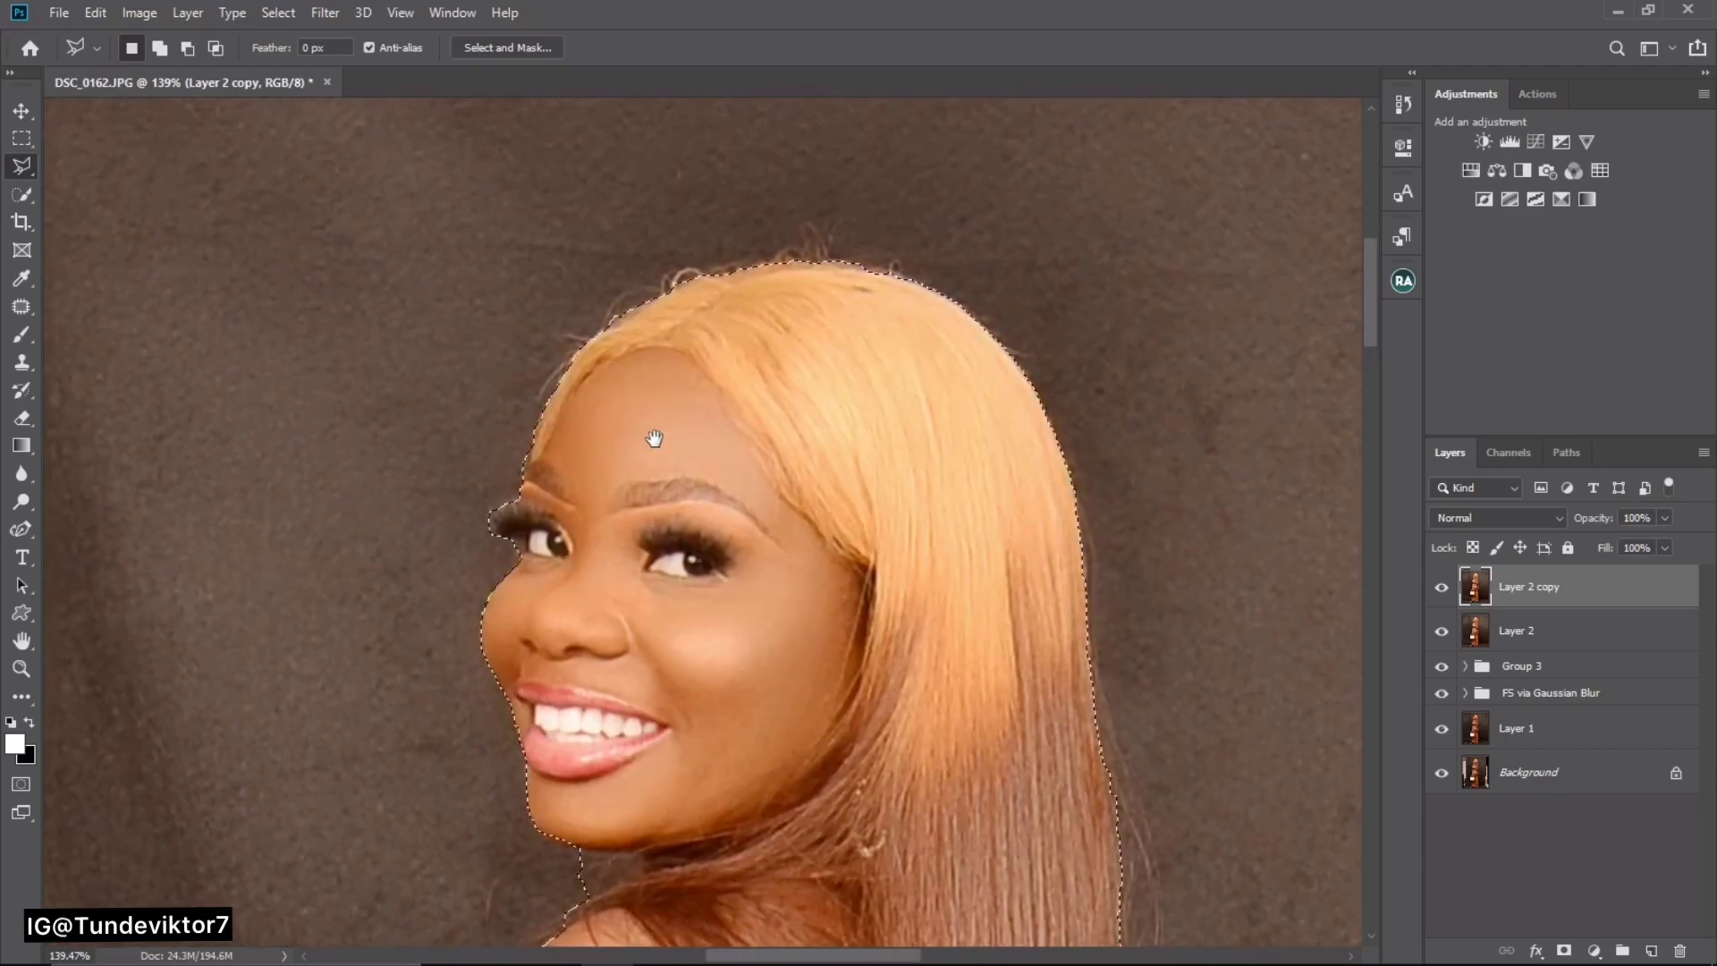
key(shift)
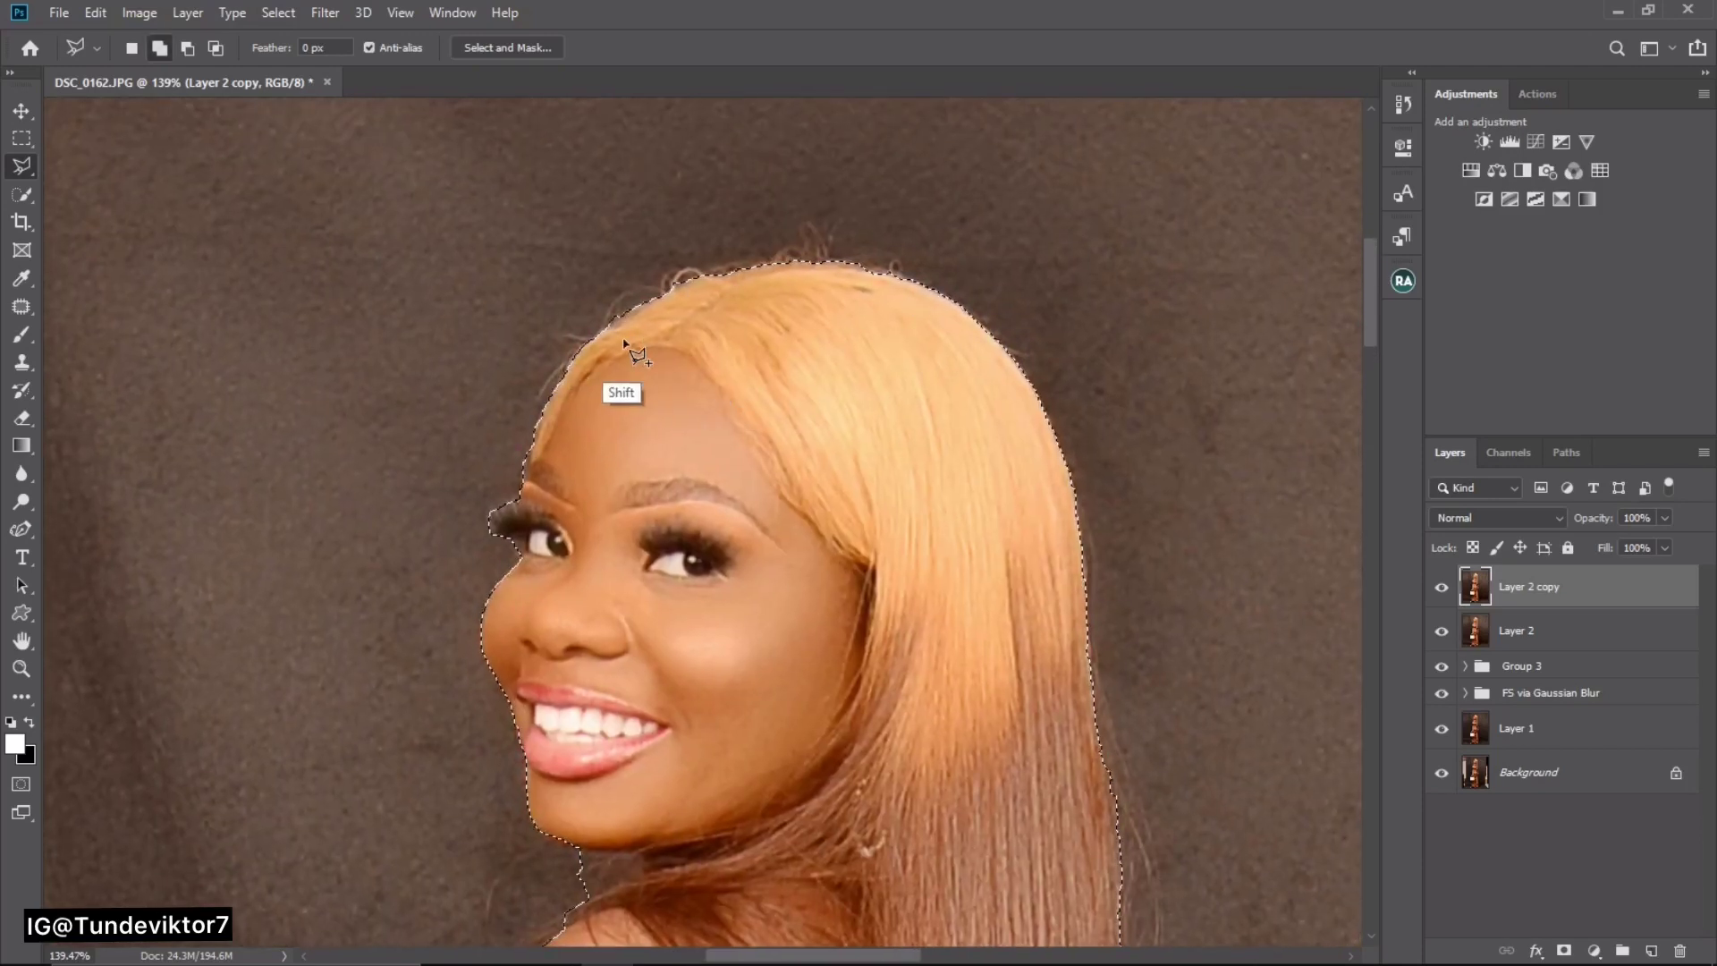
shift+click(572, 366)
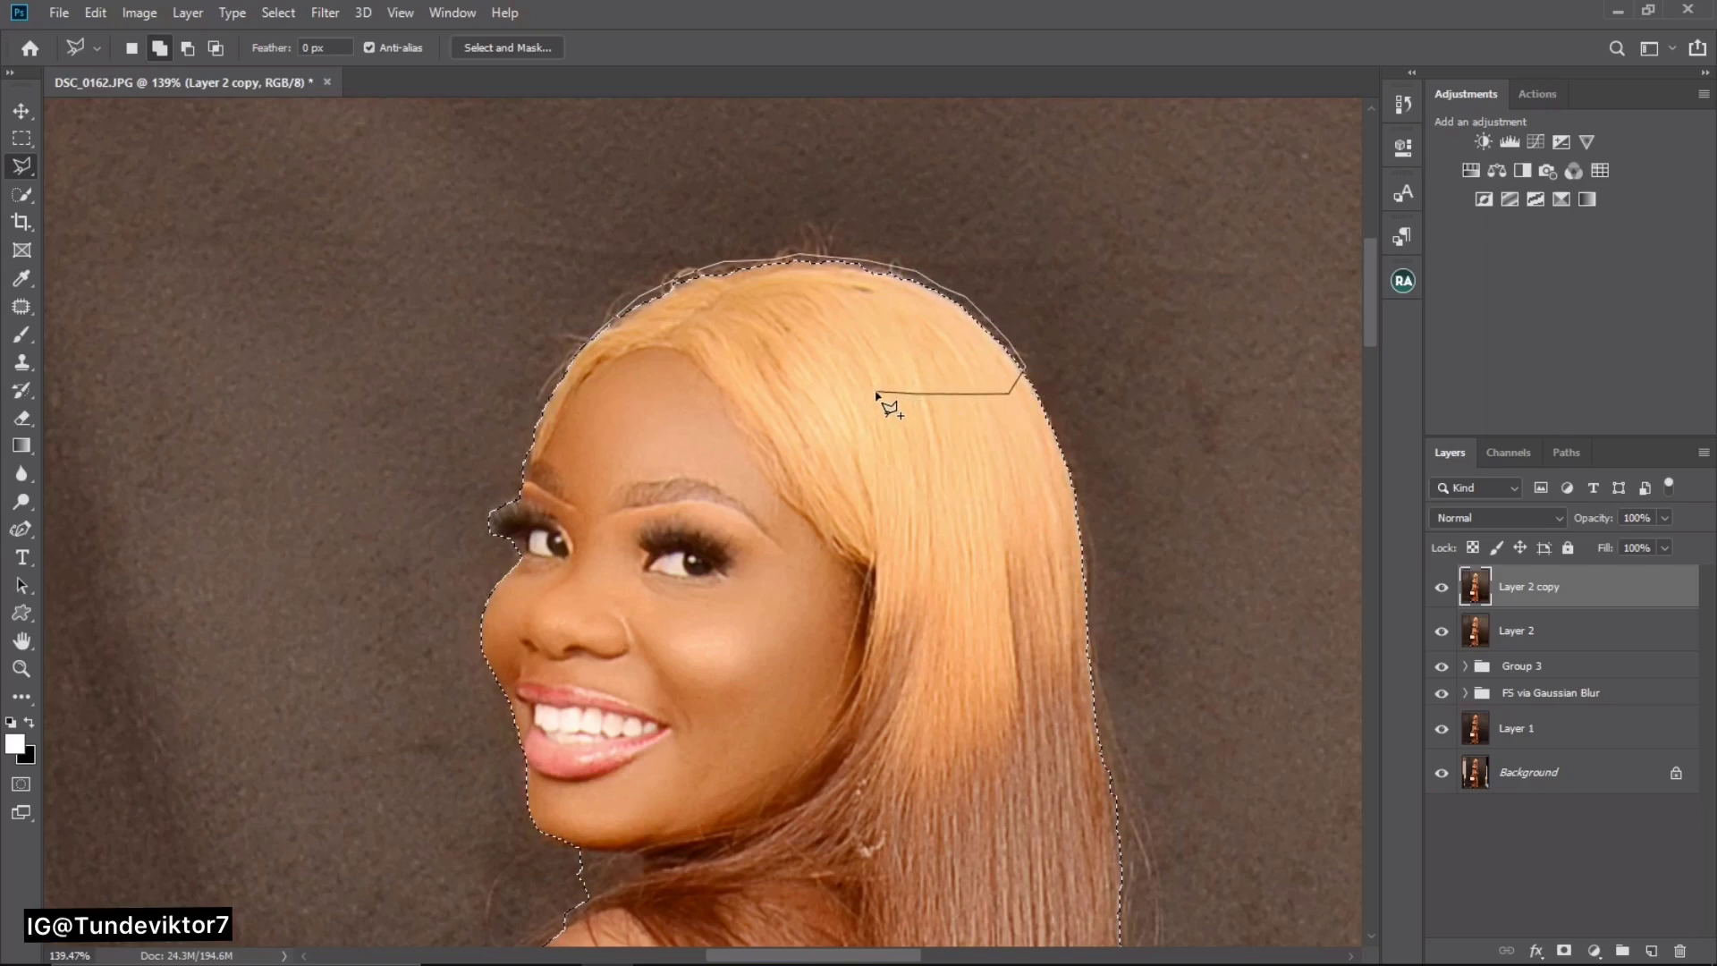
click(597, 340)
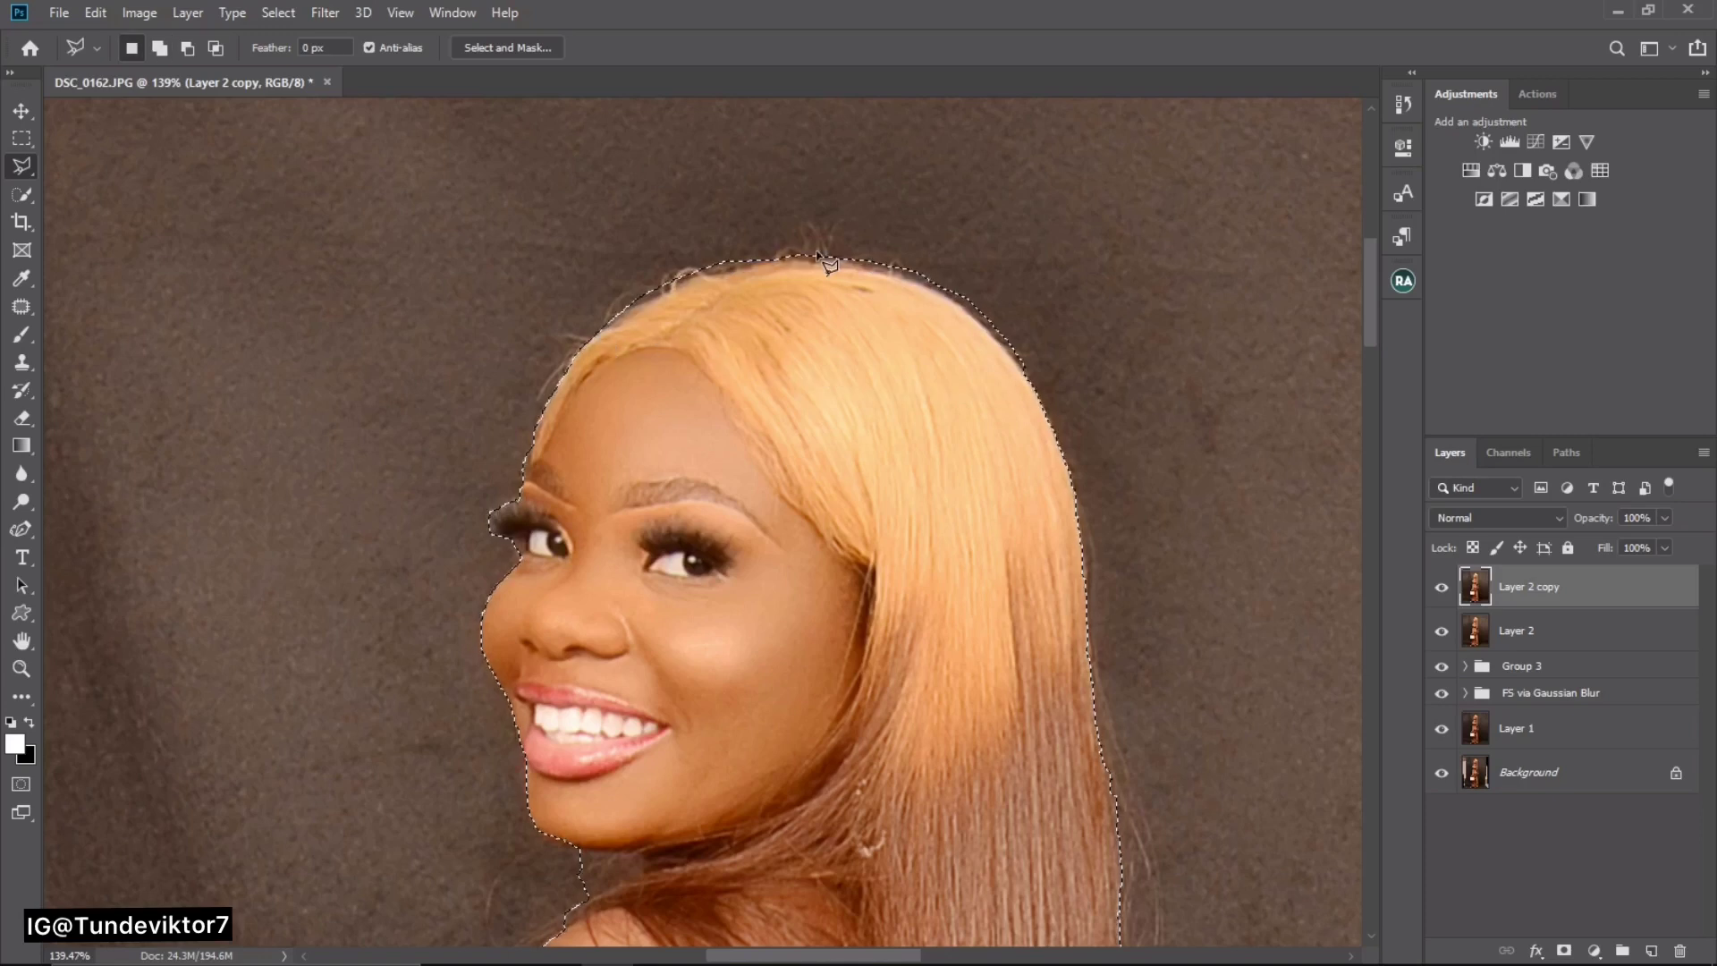
- Add the loose outer strands of the long hair behind her shoulder to the subject selection
drag(880, 457, 893, 249)
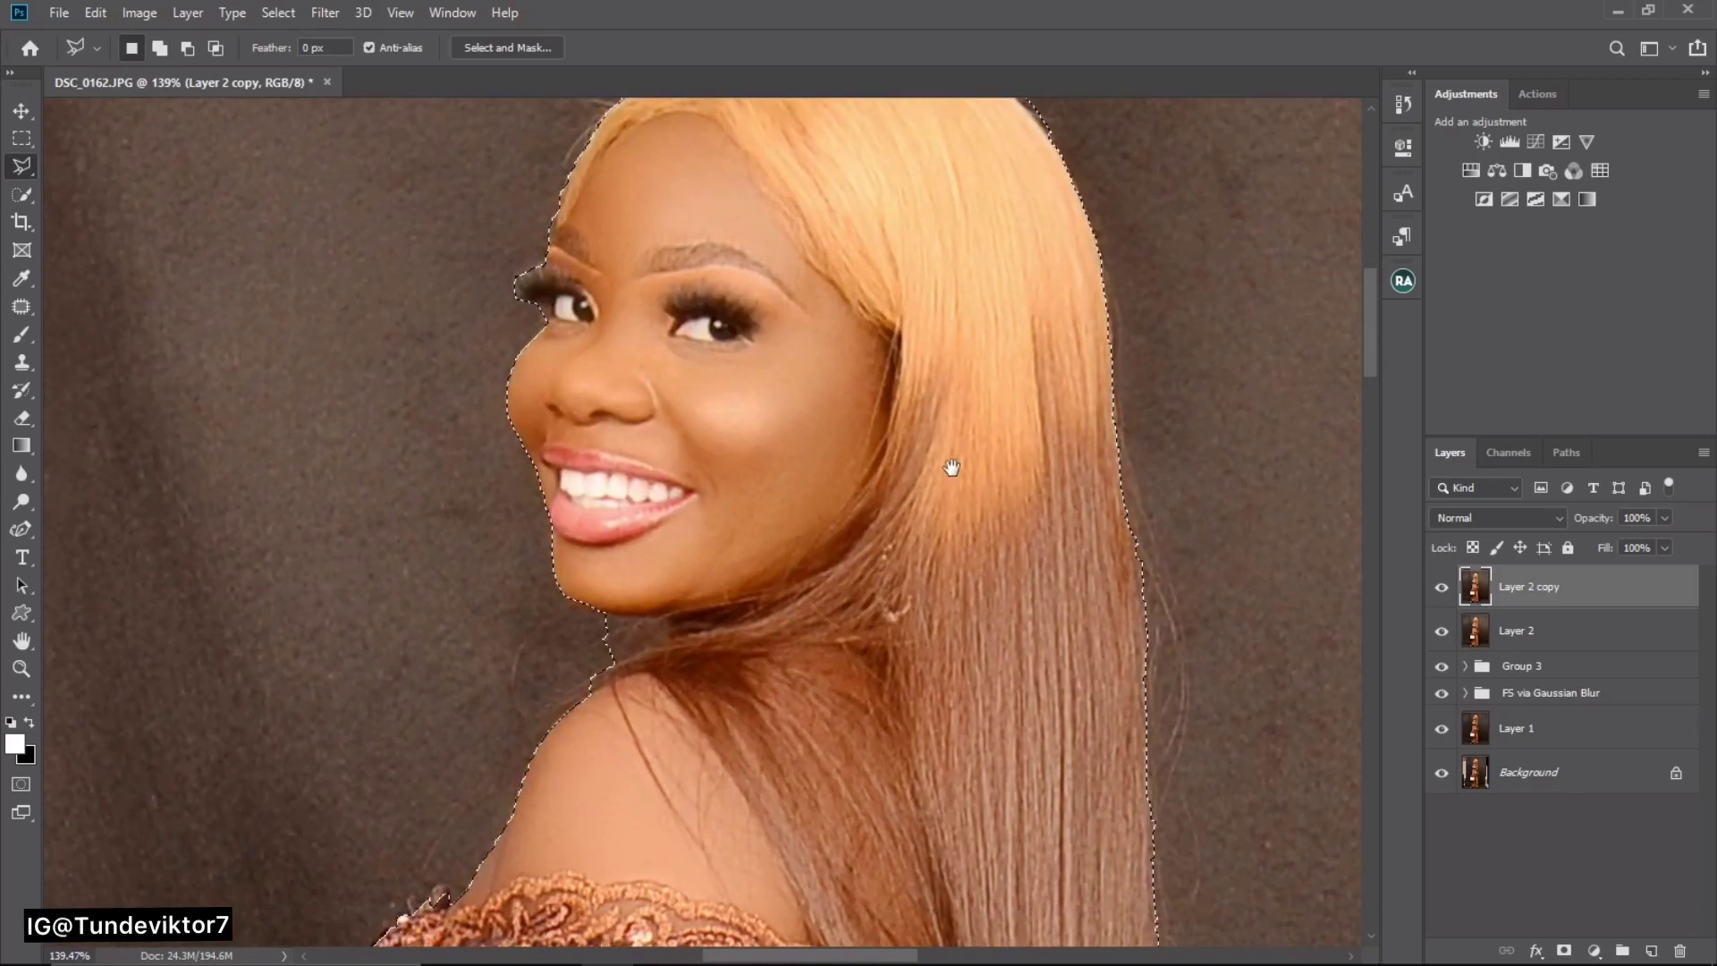
drag(947, 465, 762, 303)
drag(879, 321, 711, 300)
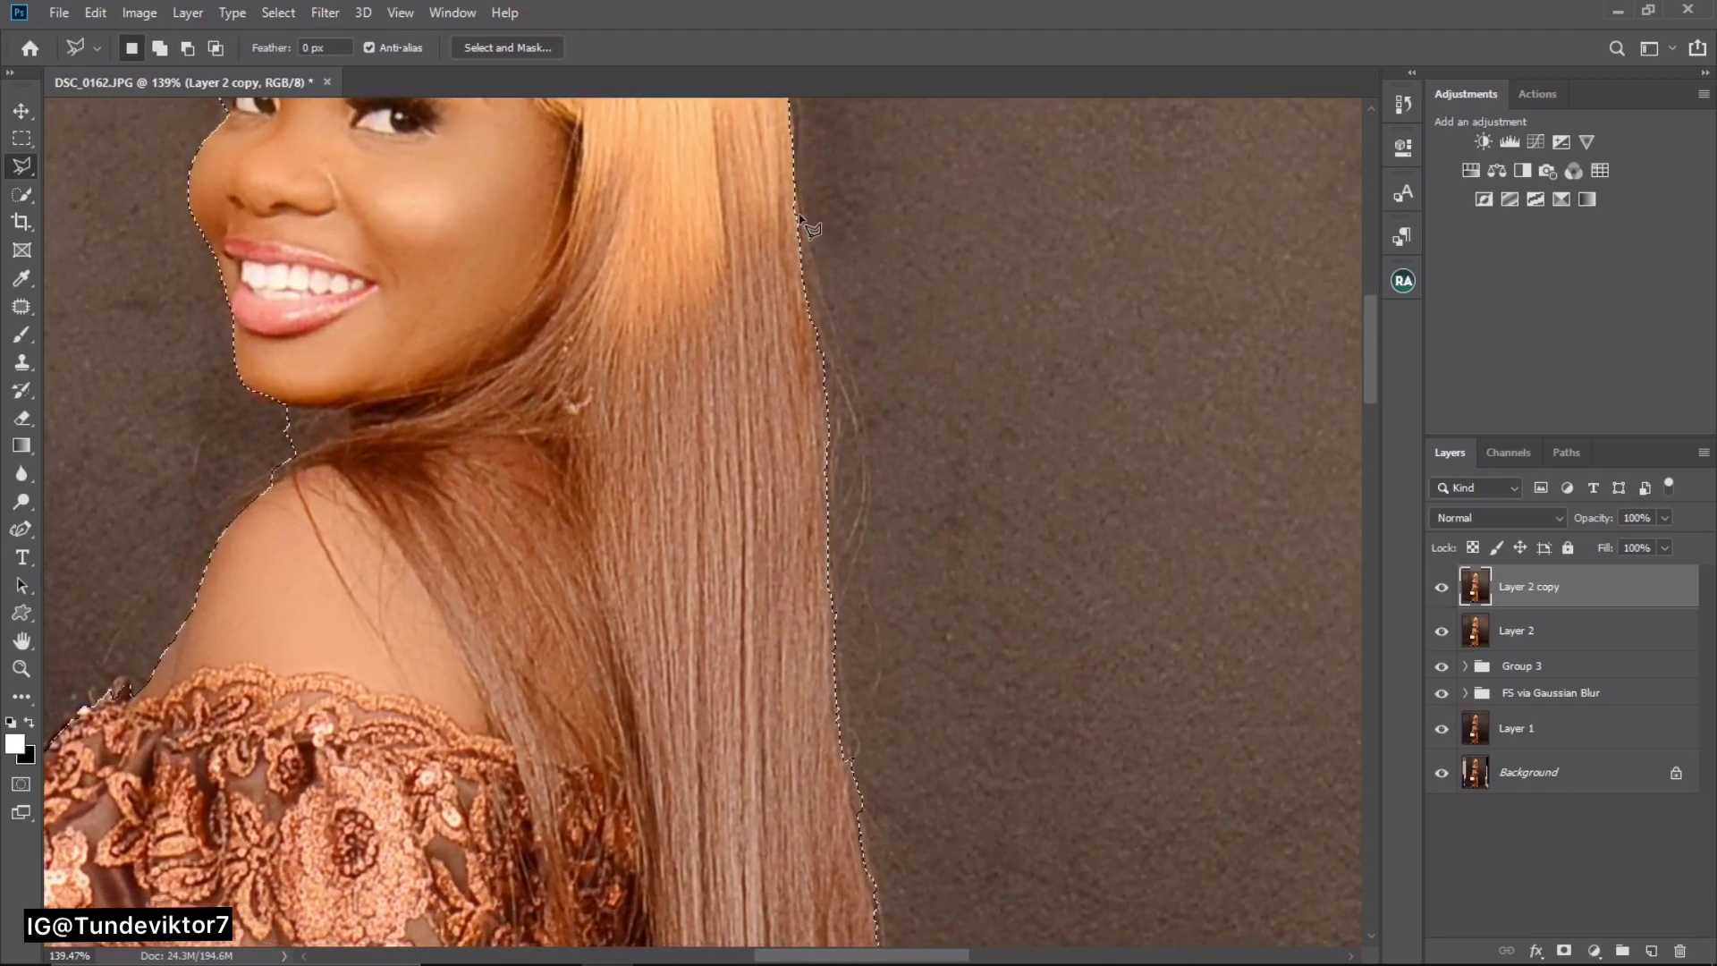
shift+click(796, 217)
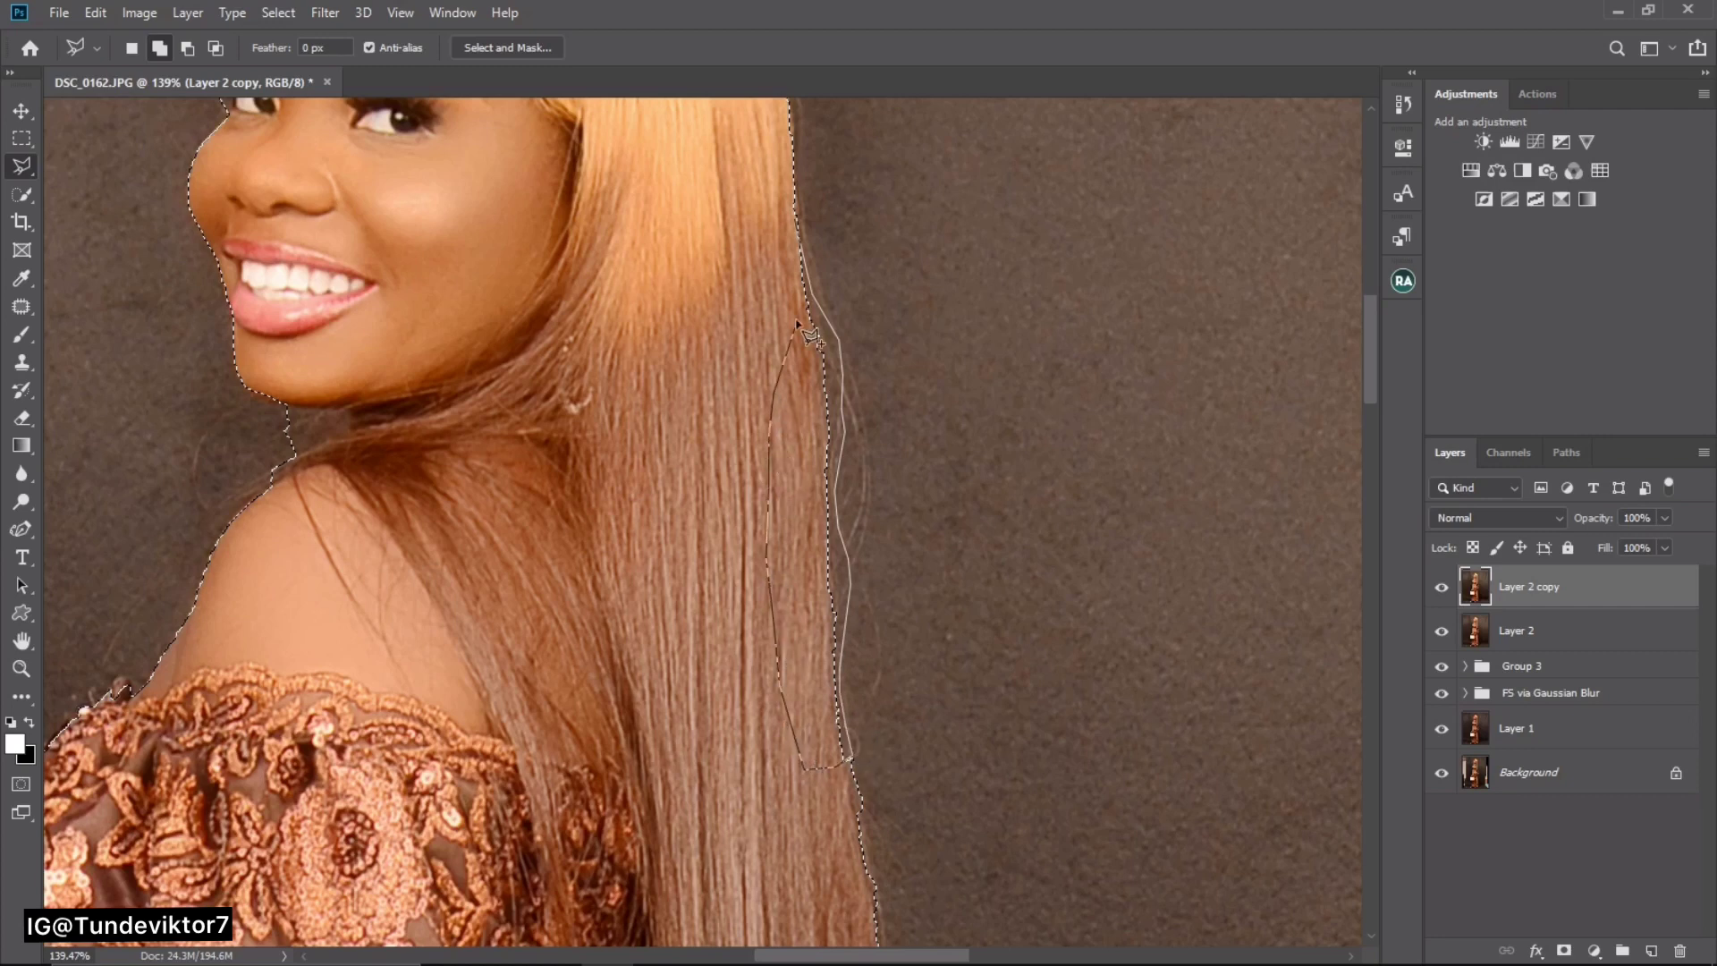
click(803, 259)
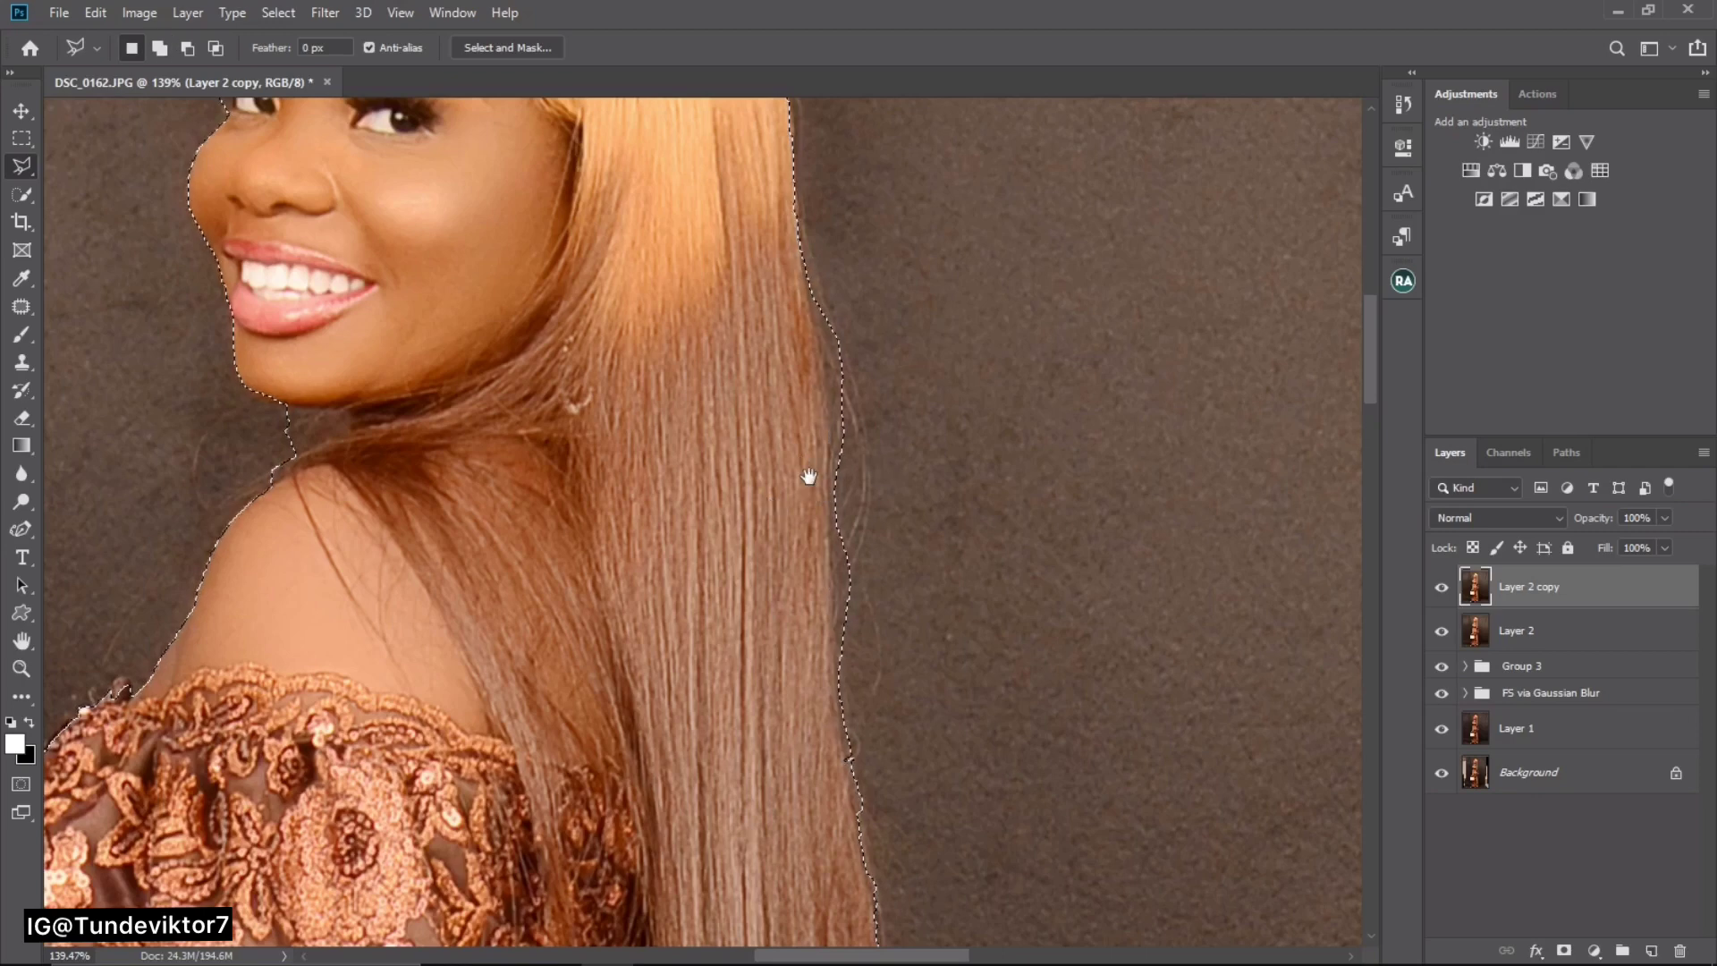
drag(834, 399, 900, 306)
drag(561, 328, 561, 323)
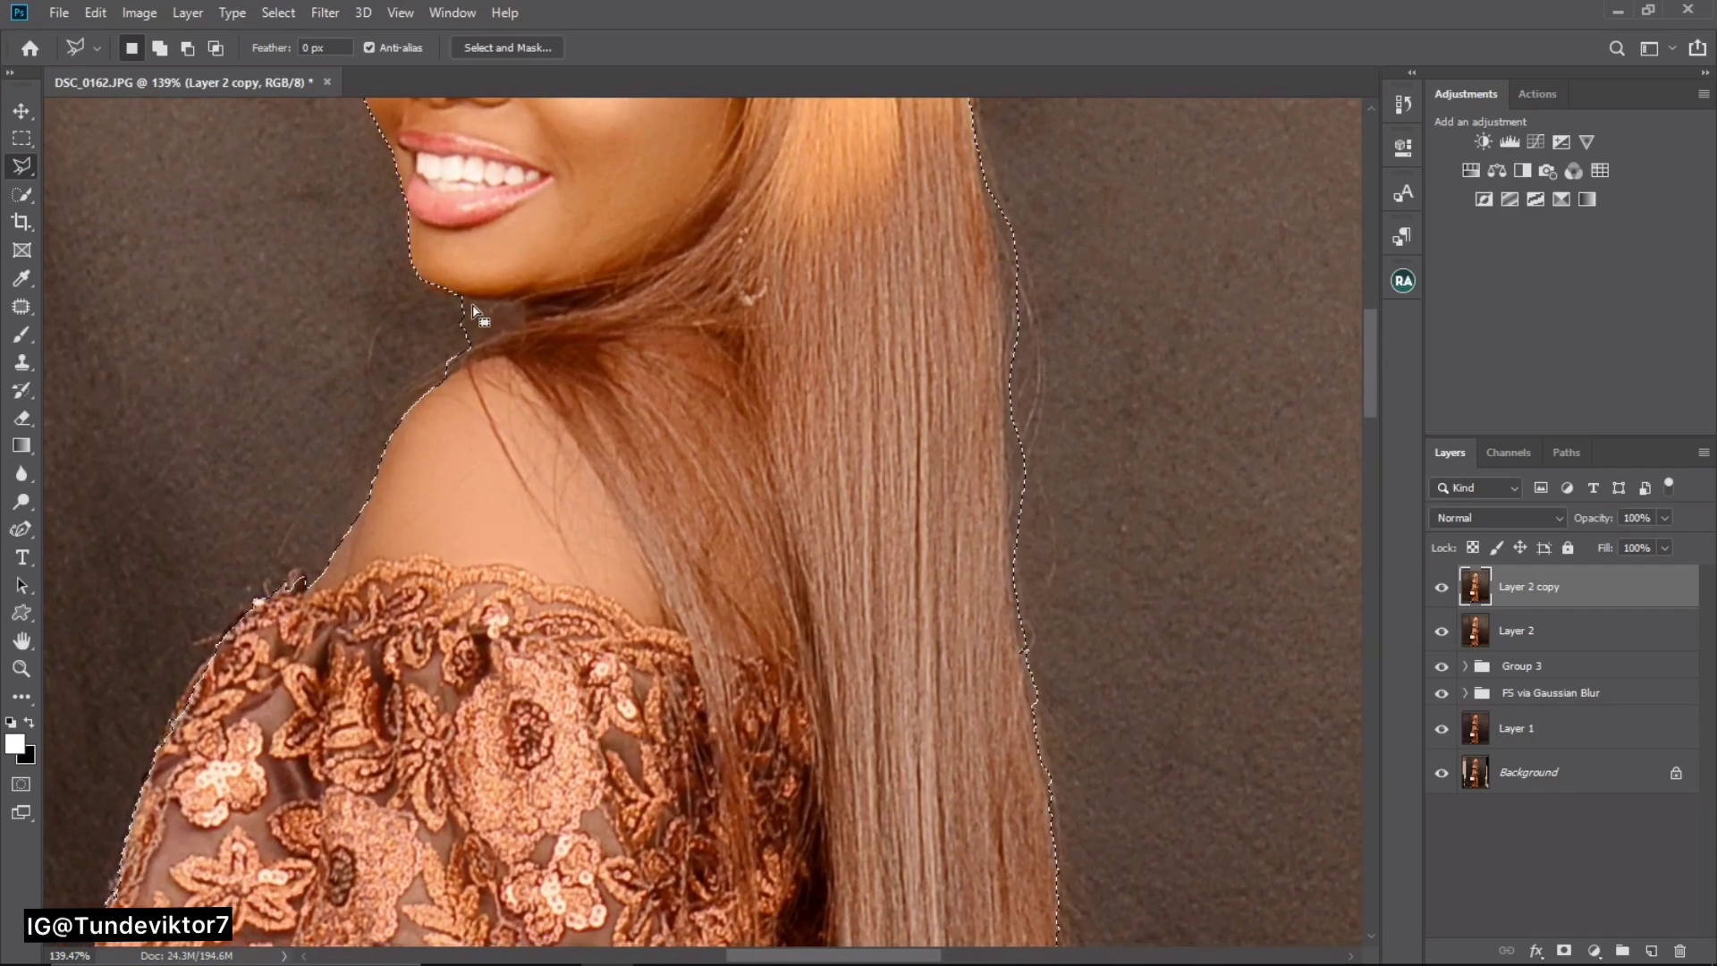
- Add a small patch of hair just below the chin, over the shoulder, to the subject selection with the Polygonal Lasso
key(shift)
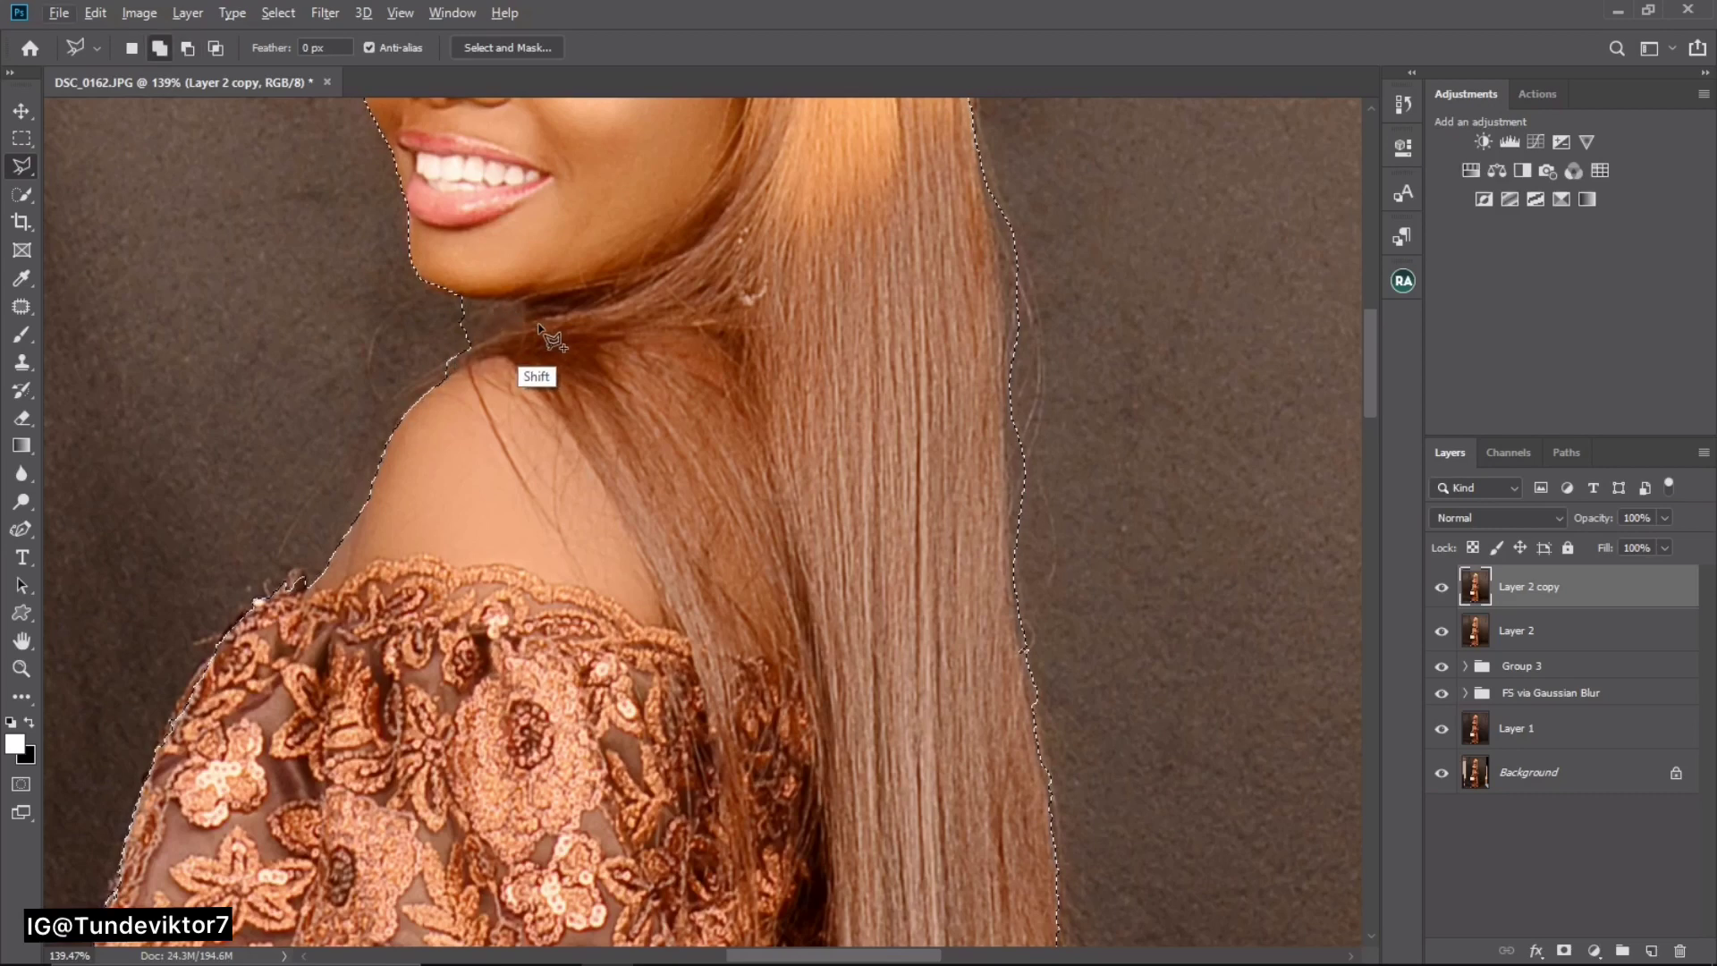
shift+click(537, 328)
click(518, 375)
click(559, 376)
click(561, 345)
click(537, 328)
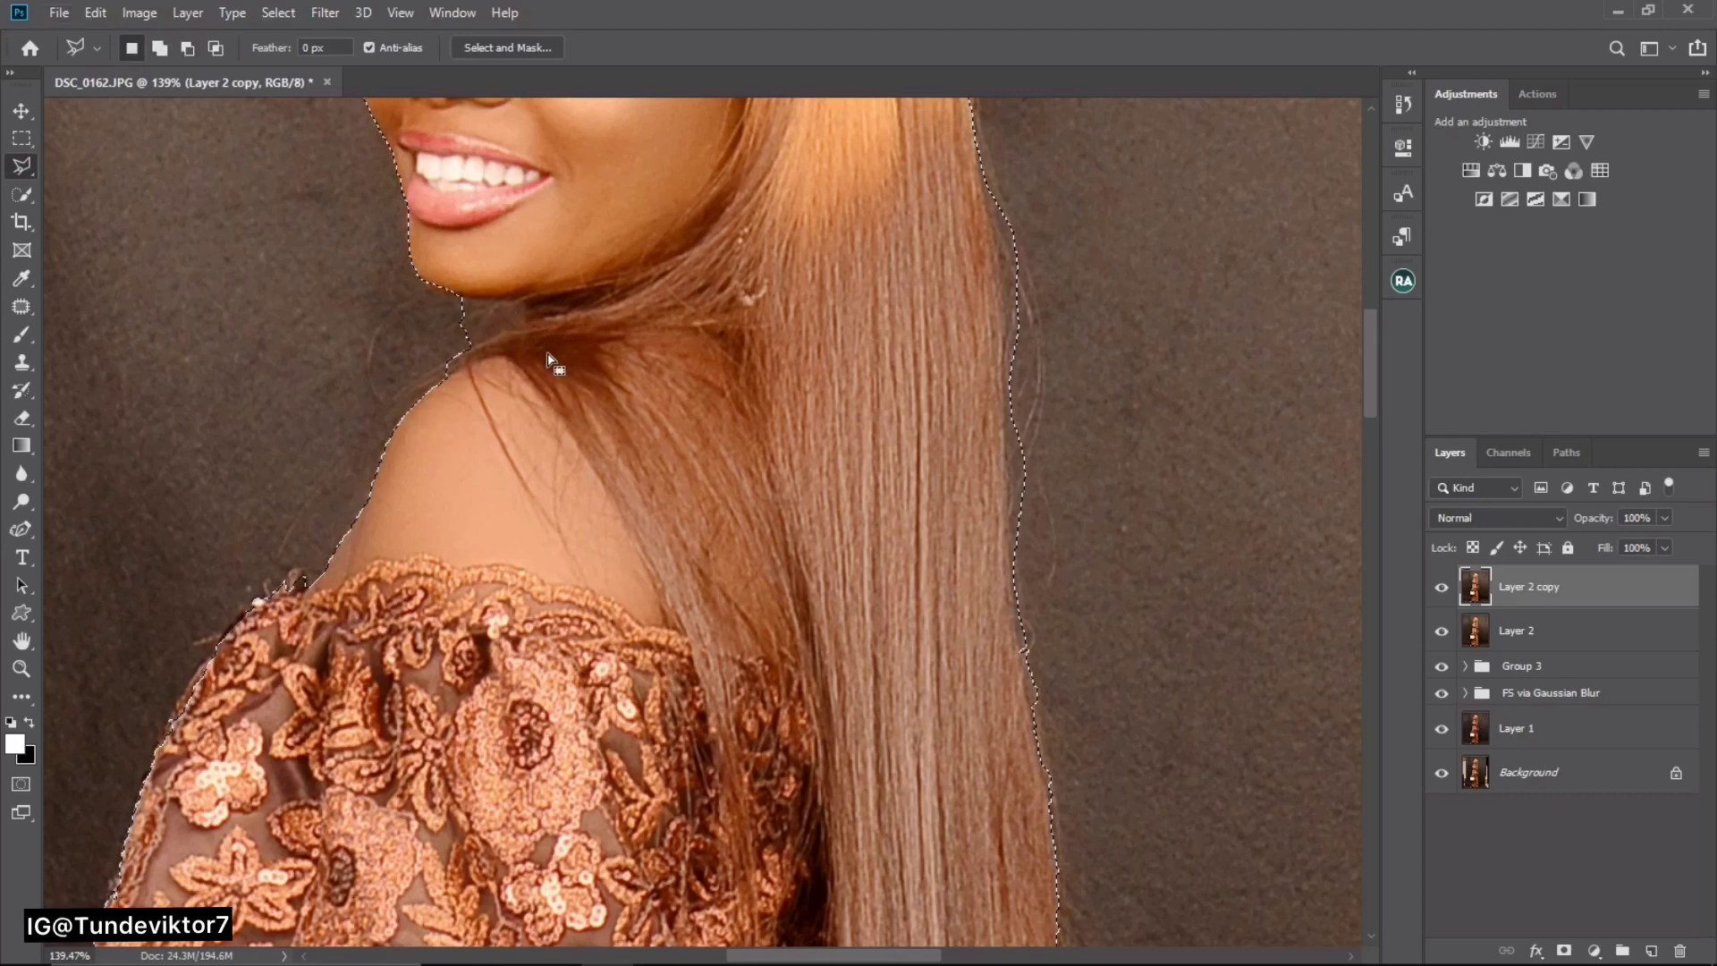
- Subtract the backdrop gap between the underside of the chin and the shoulder from the subject selection
mouse_move(526, 311)
mouse_down()
mouse_move(505, 340)
mouse_move(450, 332)
mouse_up()
key(z)
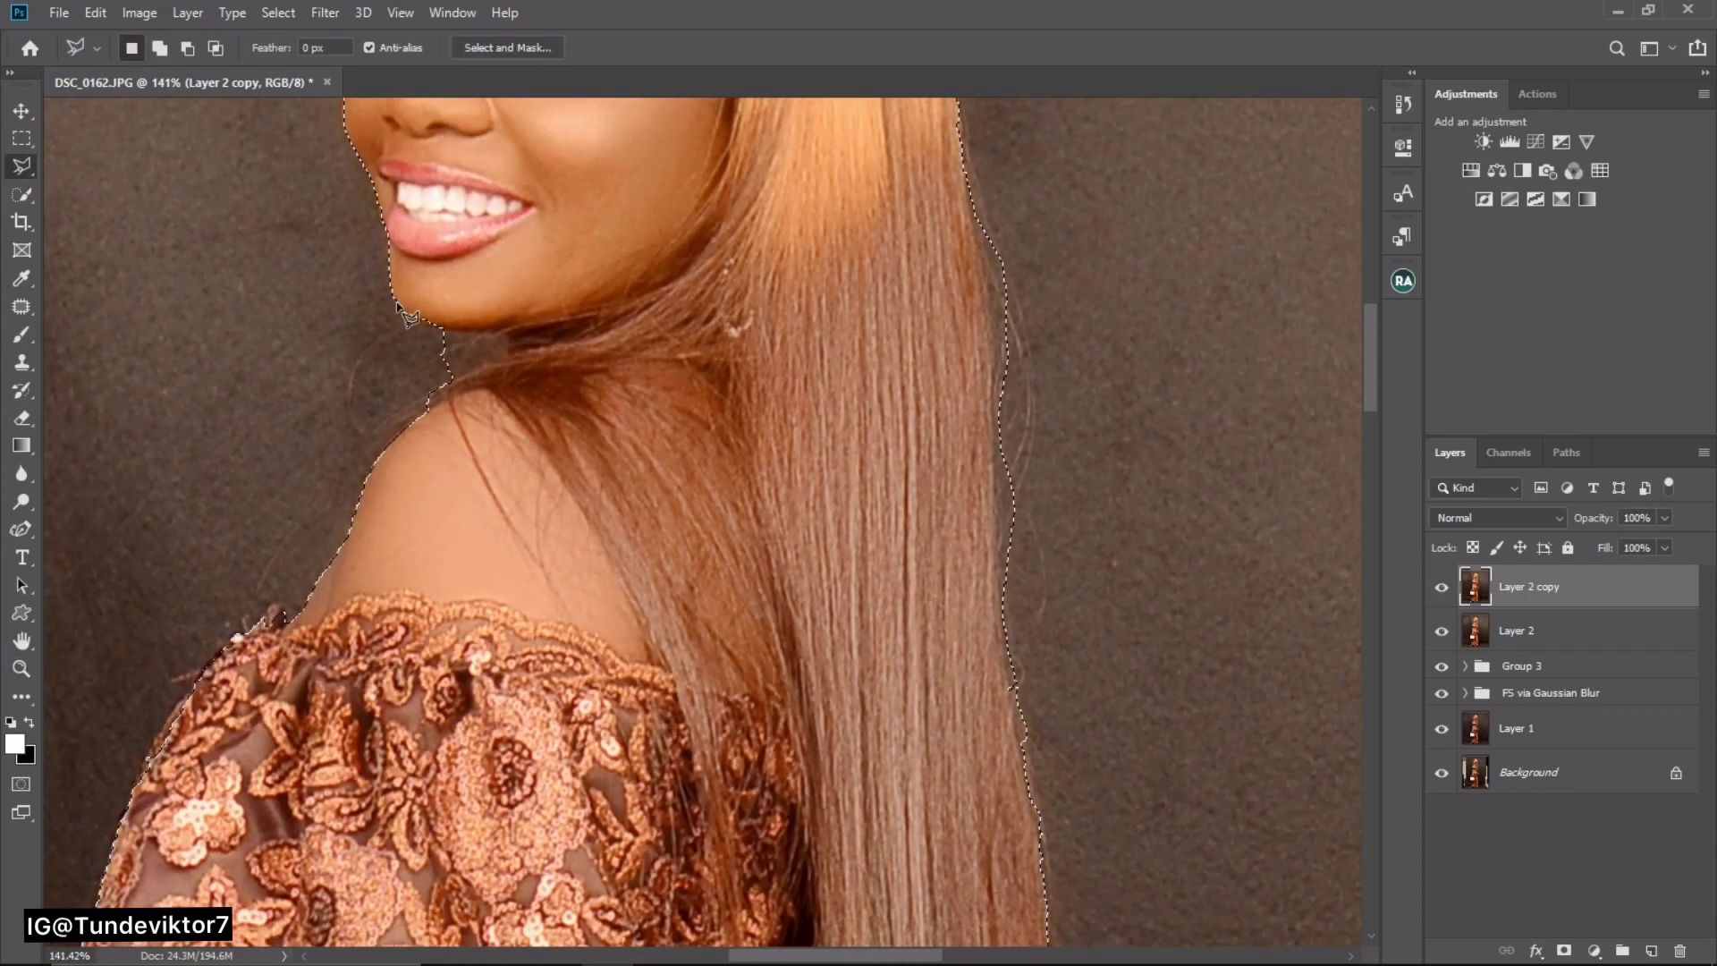
key(l)
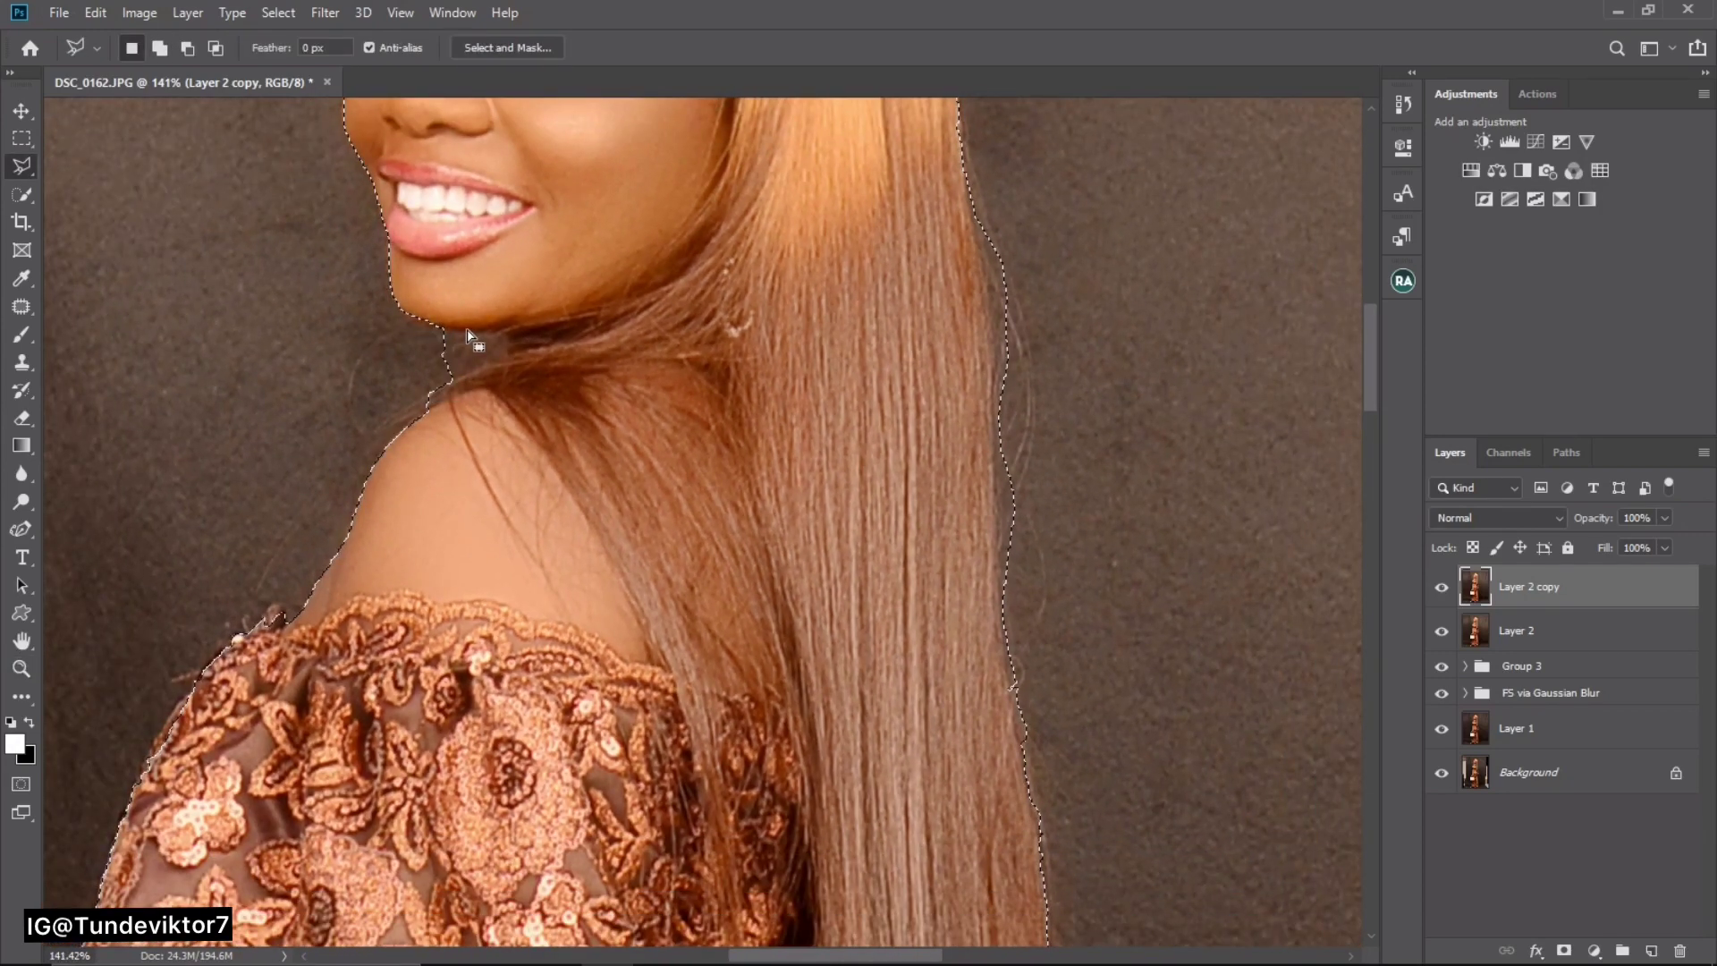
key(alt)
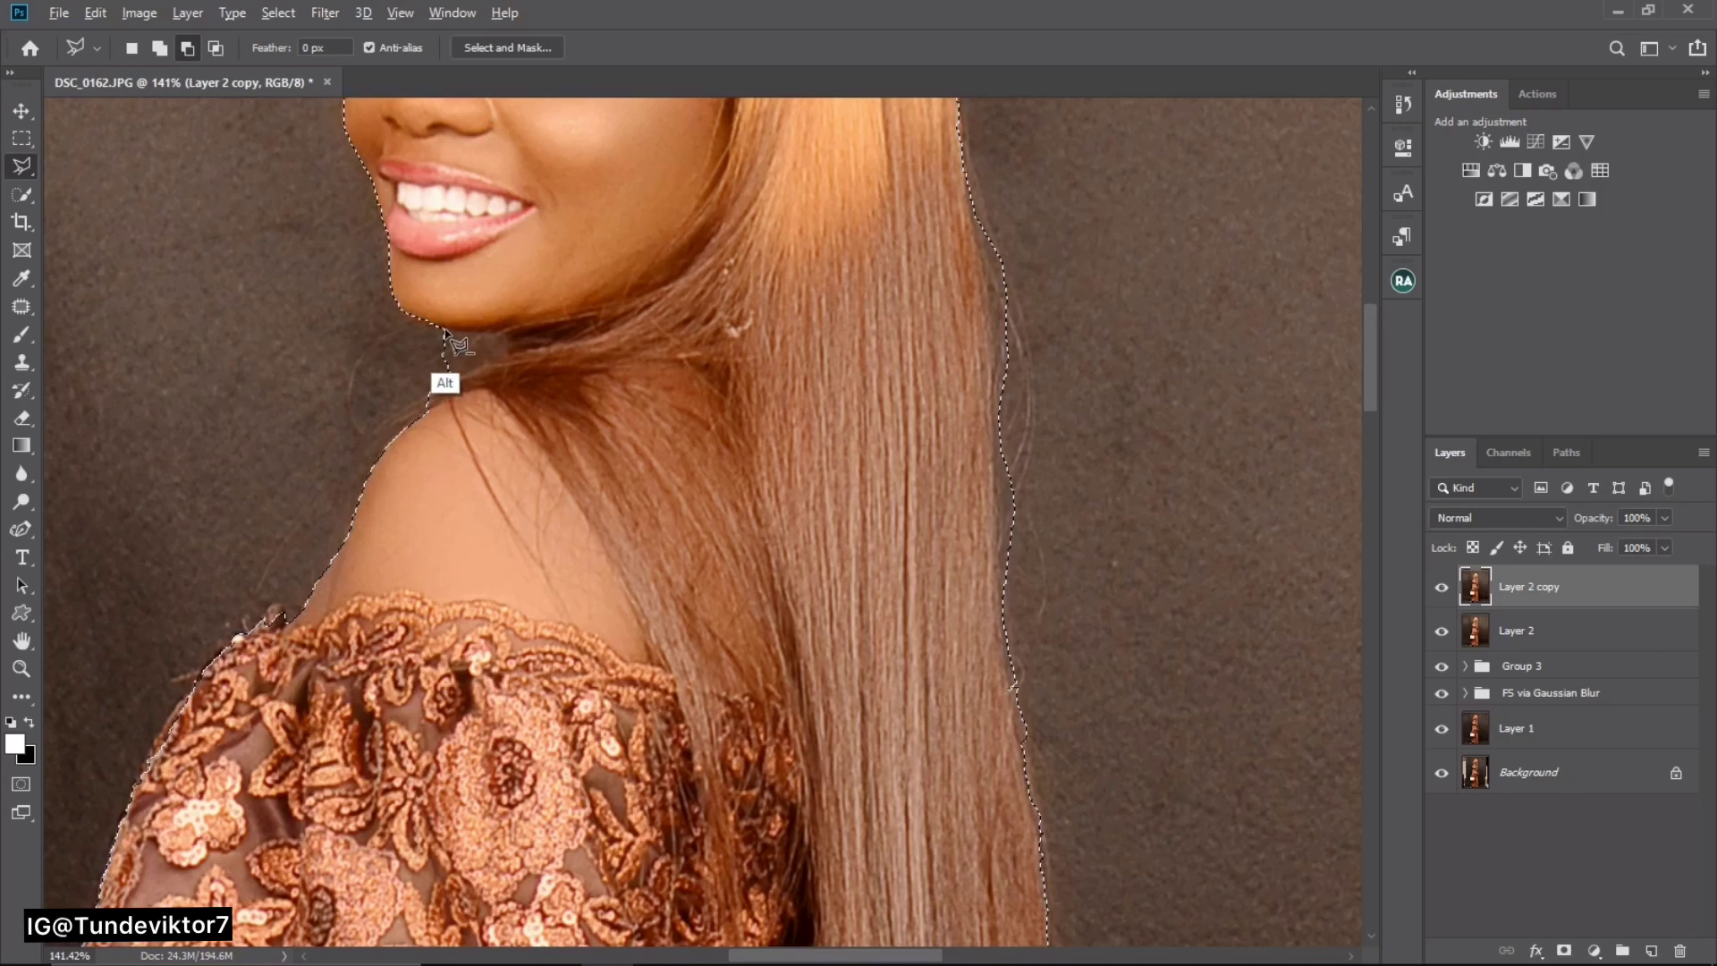
alt+click(444, 333)
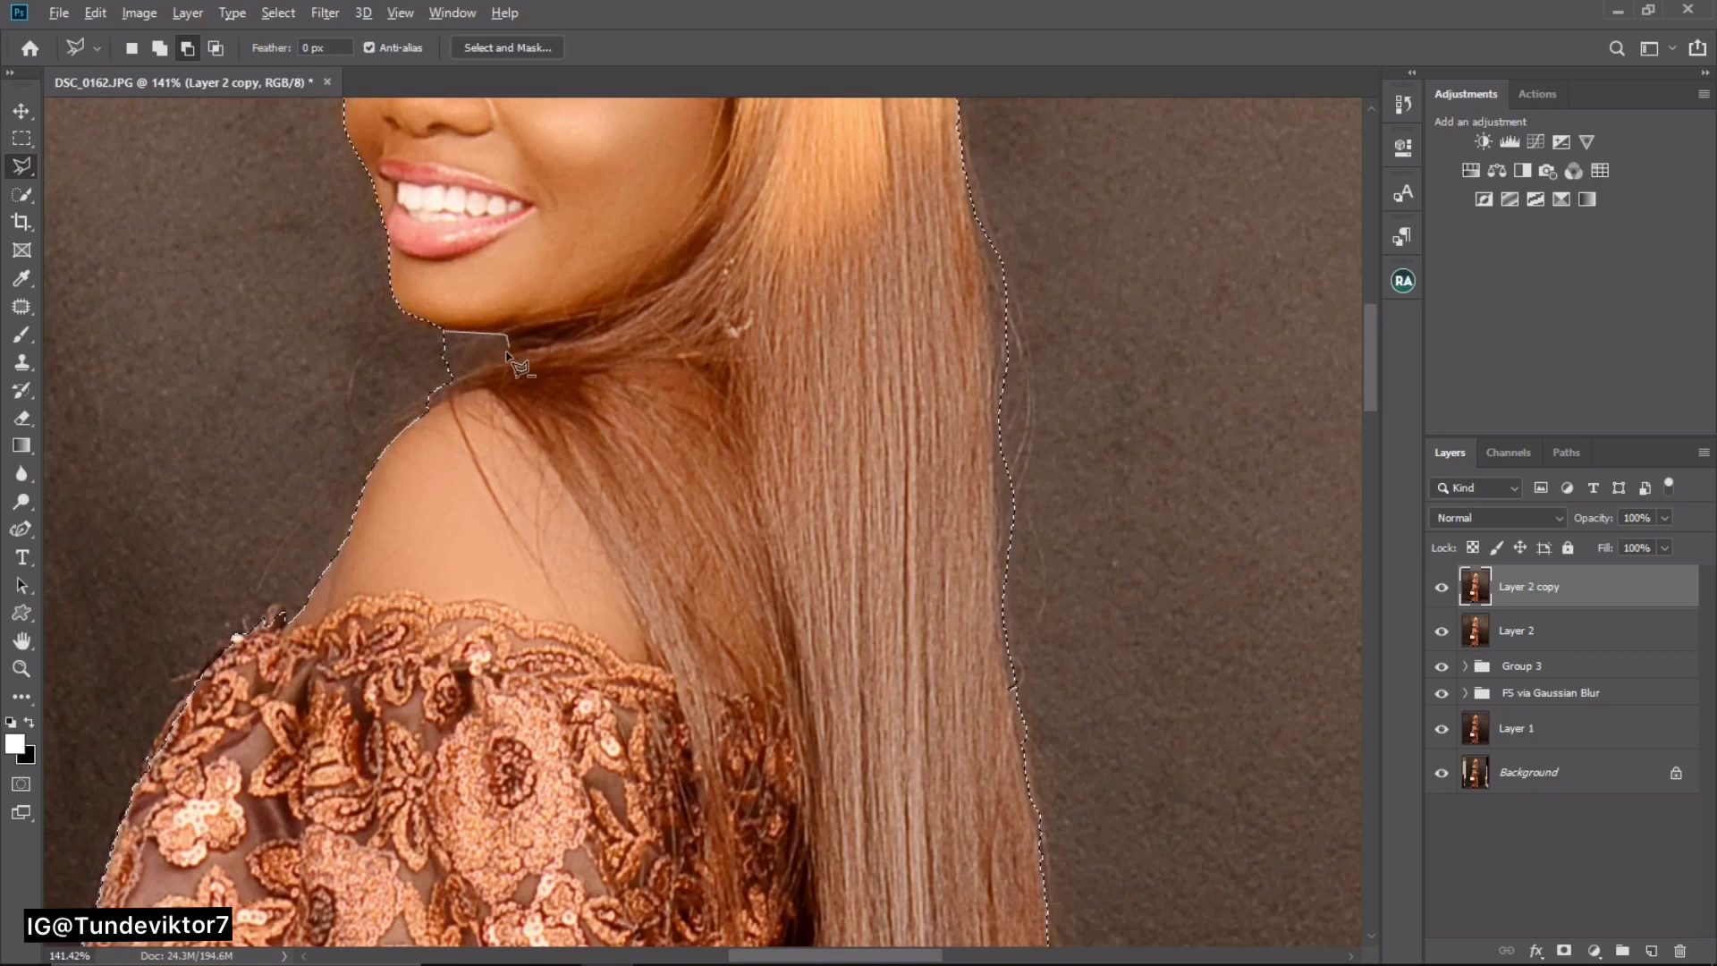
click(445, 333)
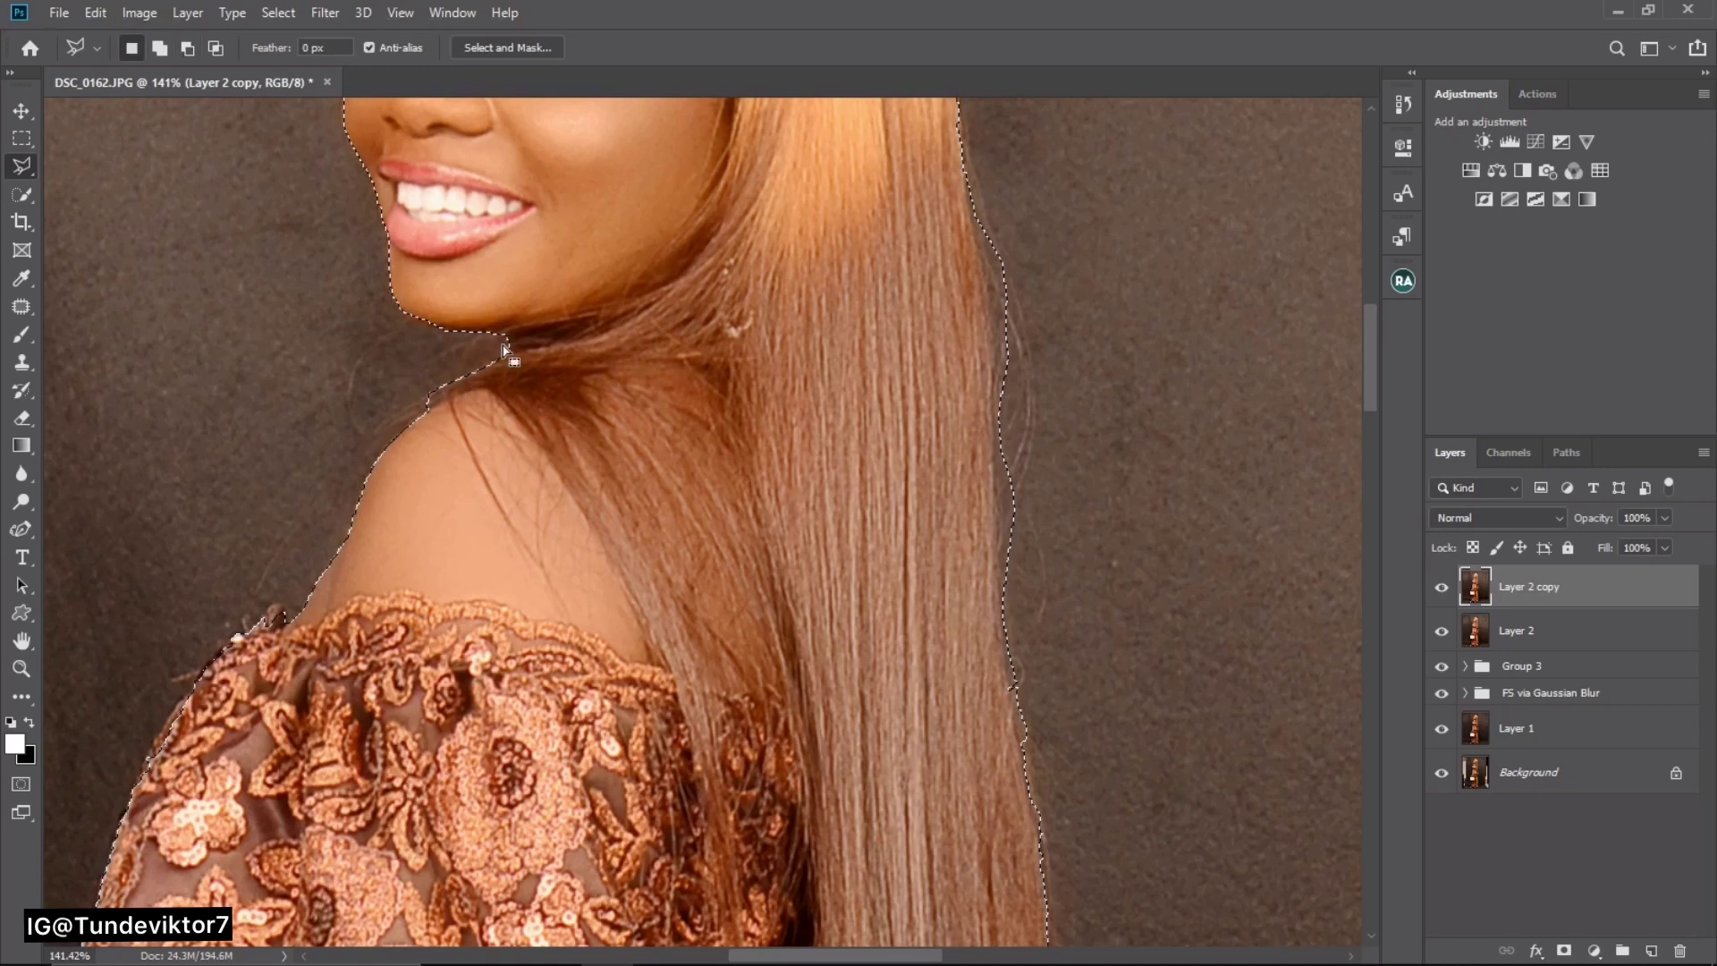
- Add the lower edge of the chin and jaw to the subject selection with the Polygonal Lasso
key(ctrl+space)
mouse_move(524, 343)
mouse_down()
mouse_move(578, 366)
mouse_move(454, 356)
mouse_up()
key(ctrl+space)
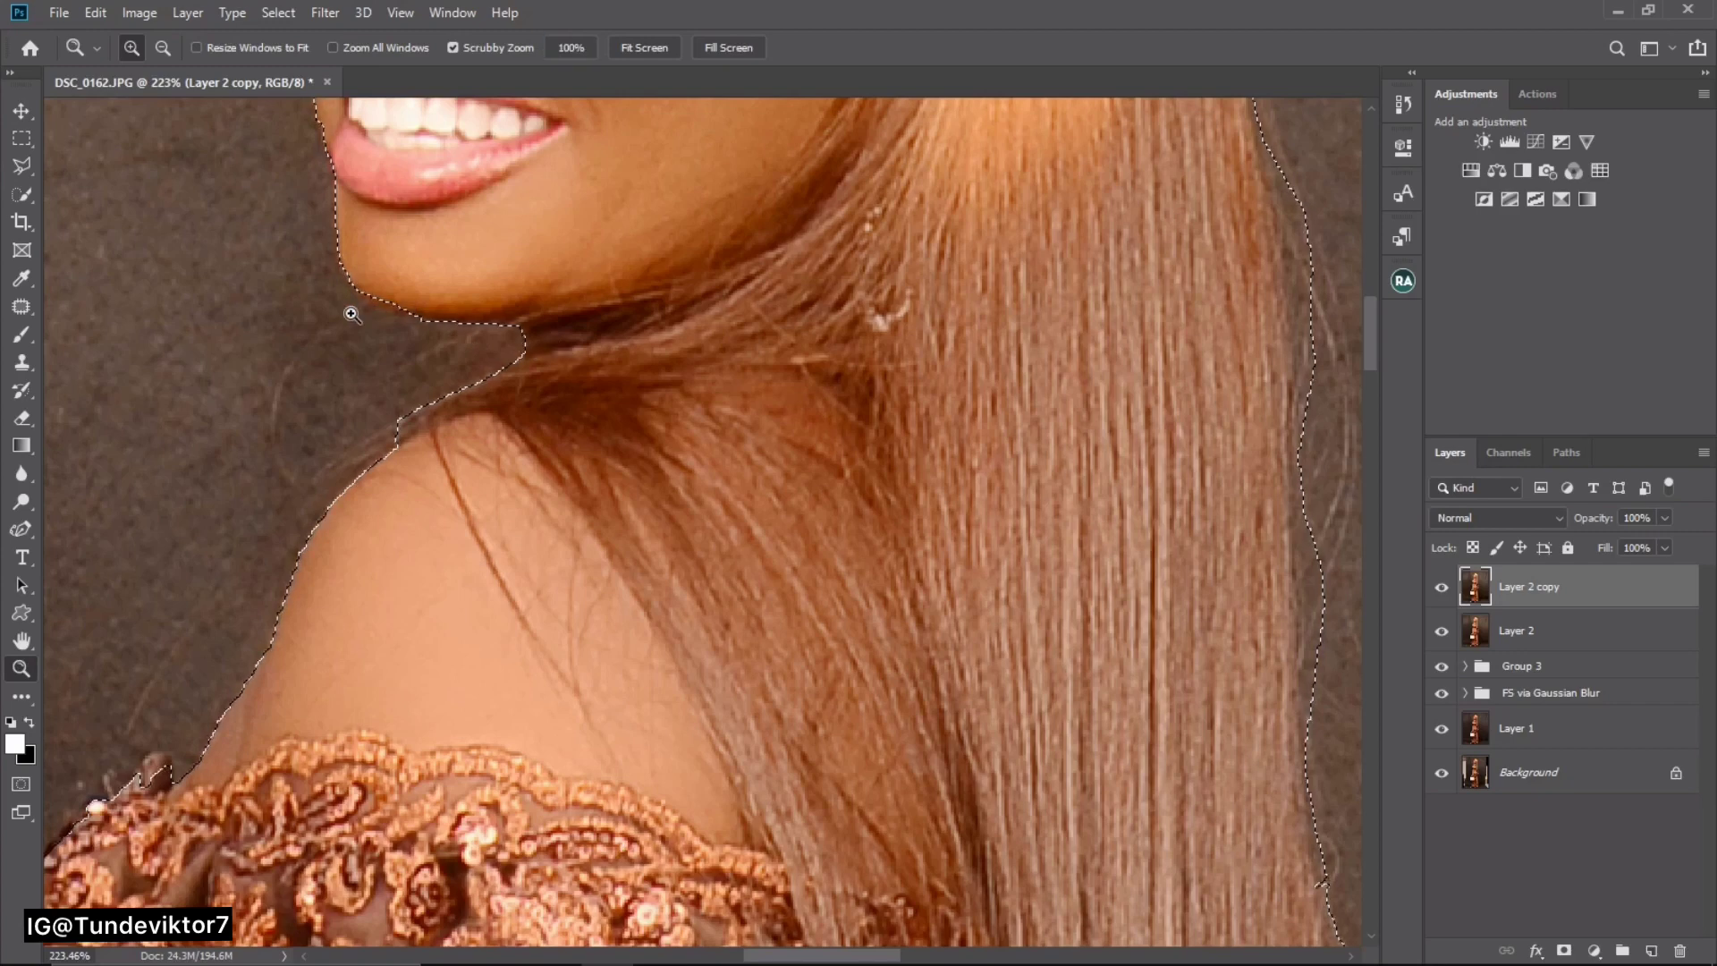
drag(349, 307, 418, 324)
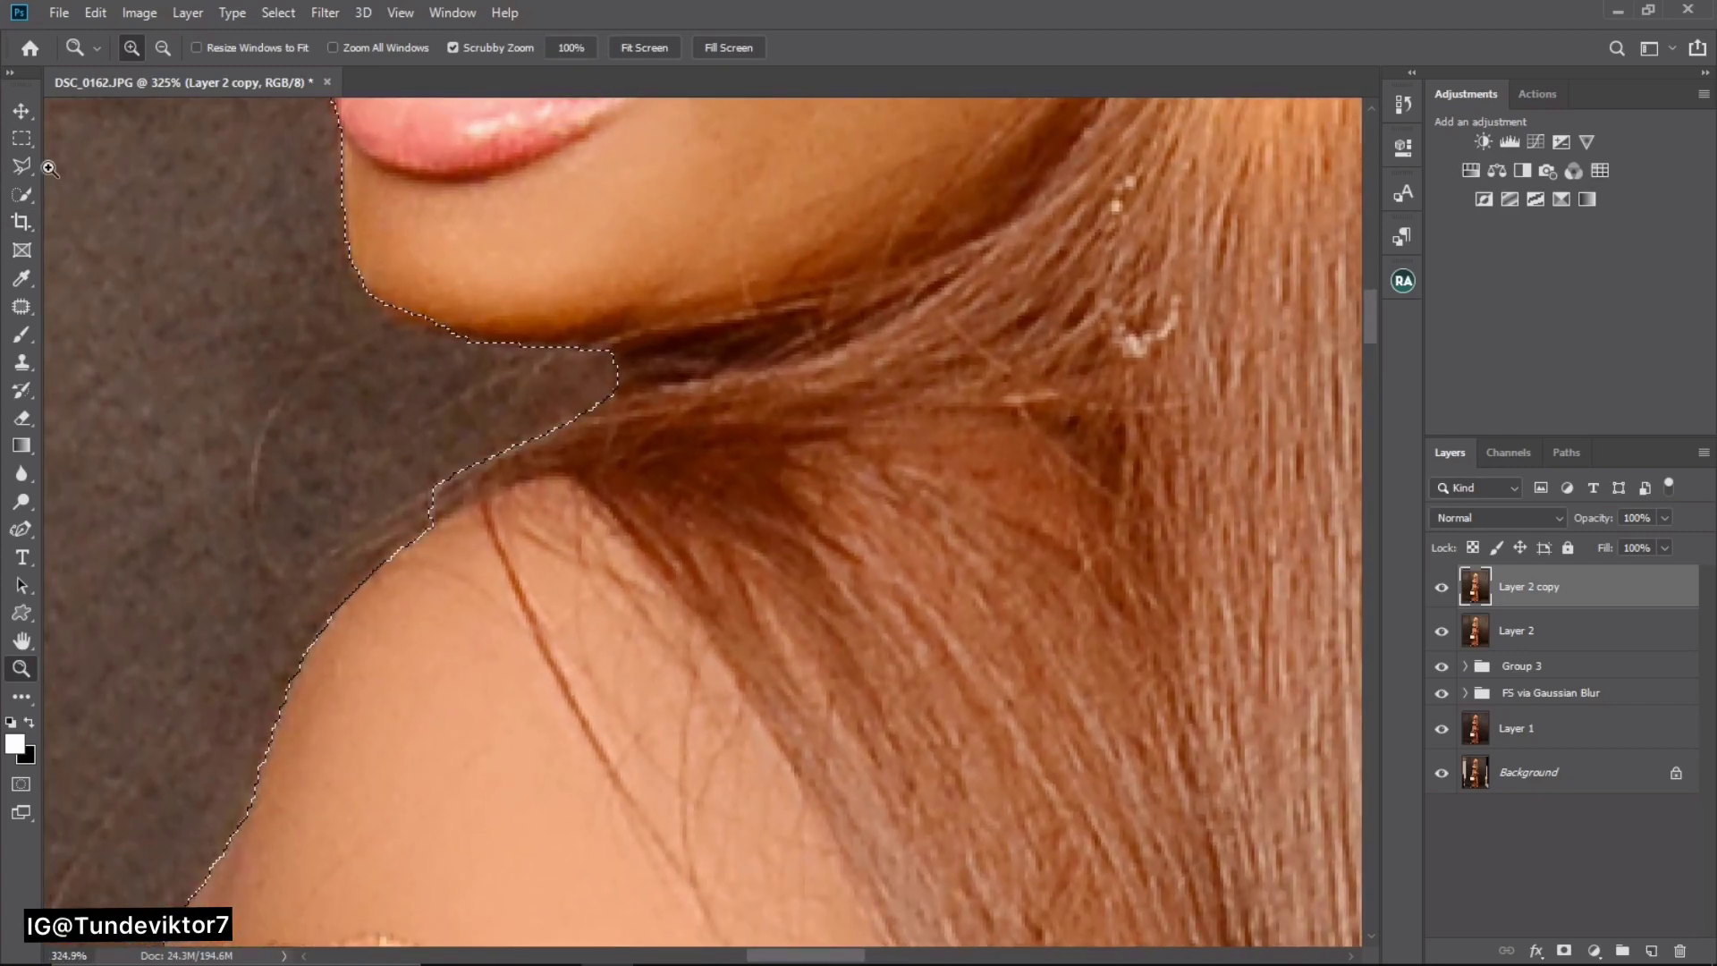
click(22, 167)
key(shift)
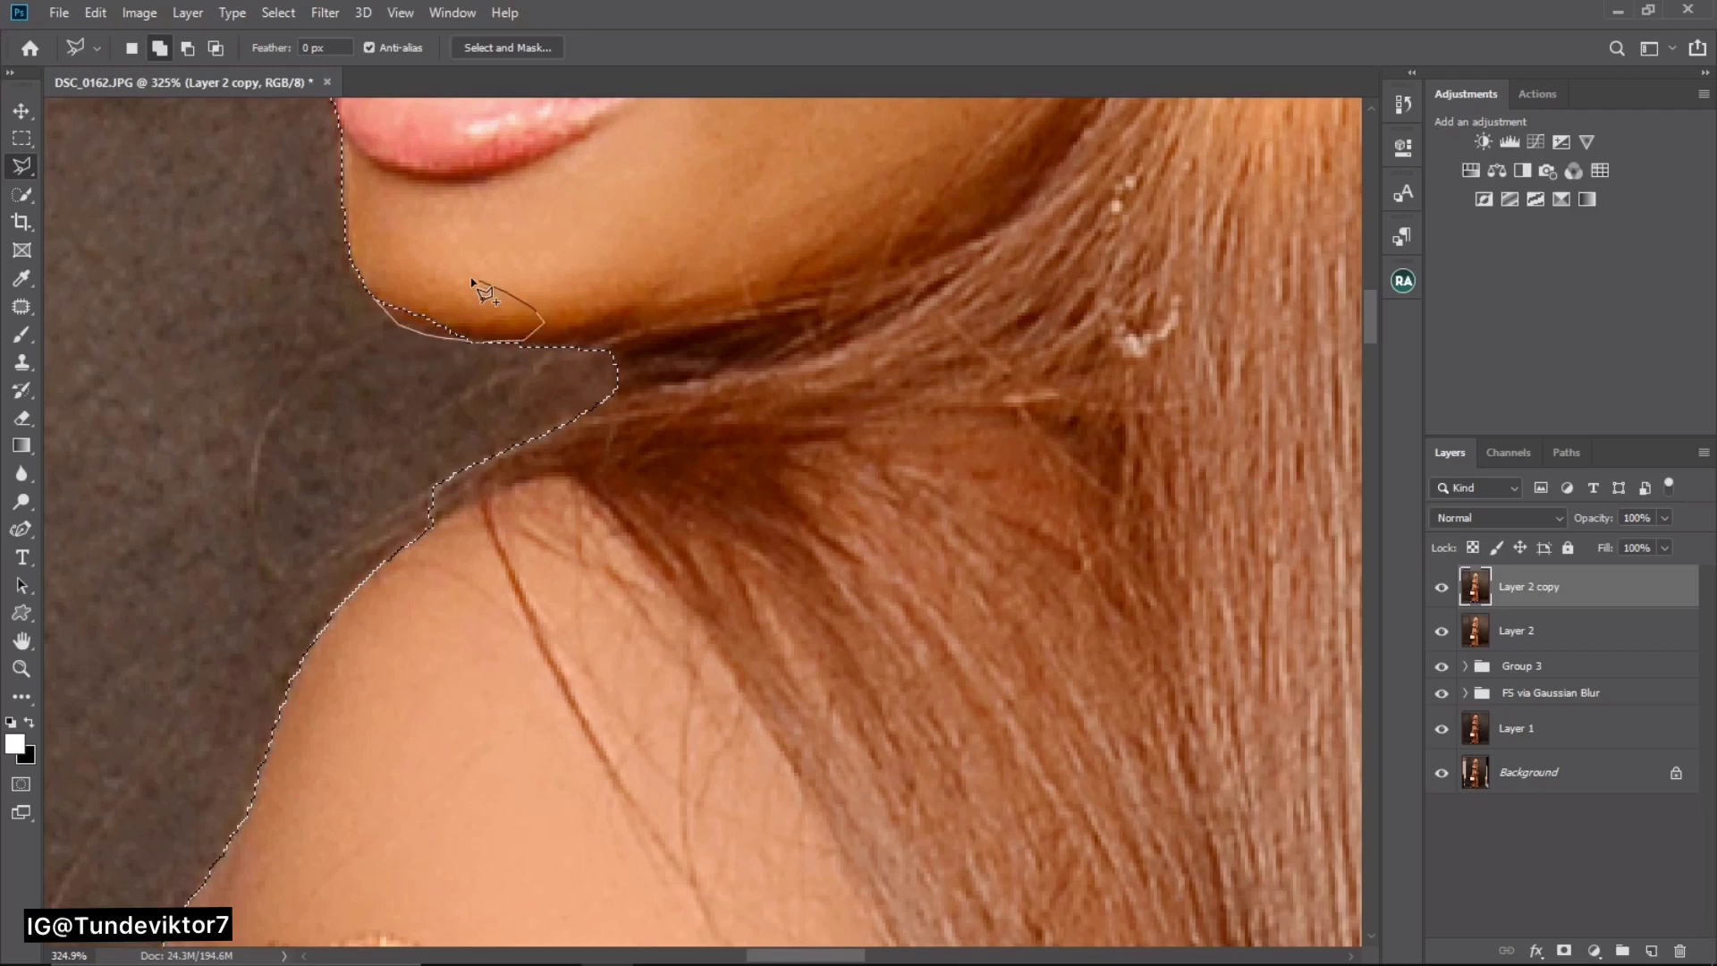
click(378, 302)
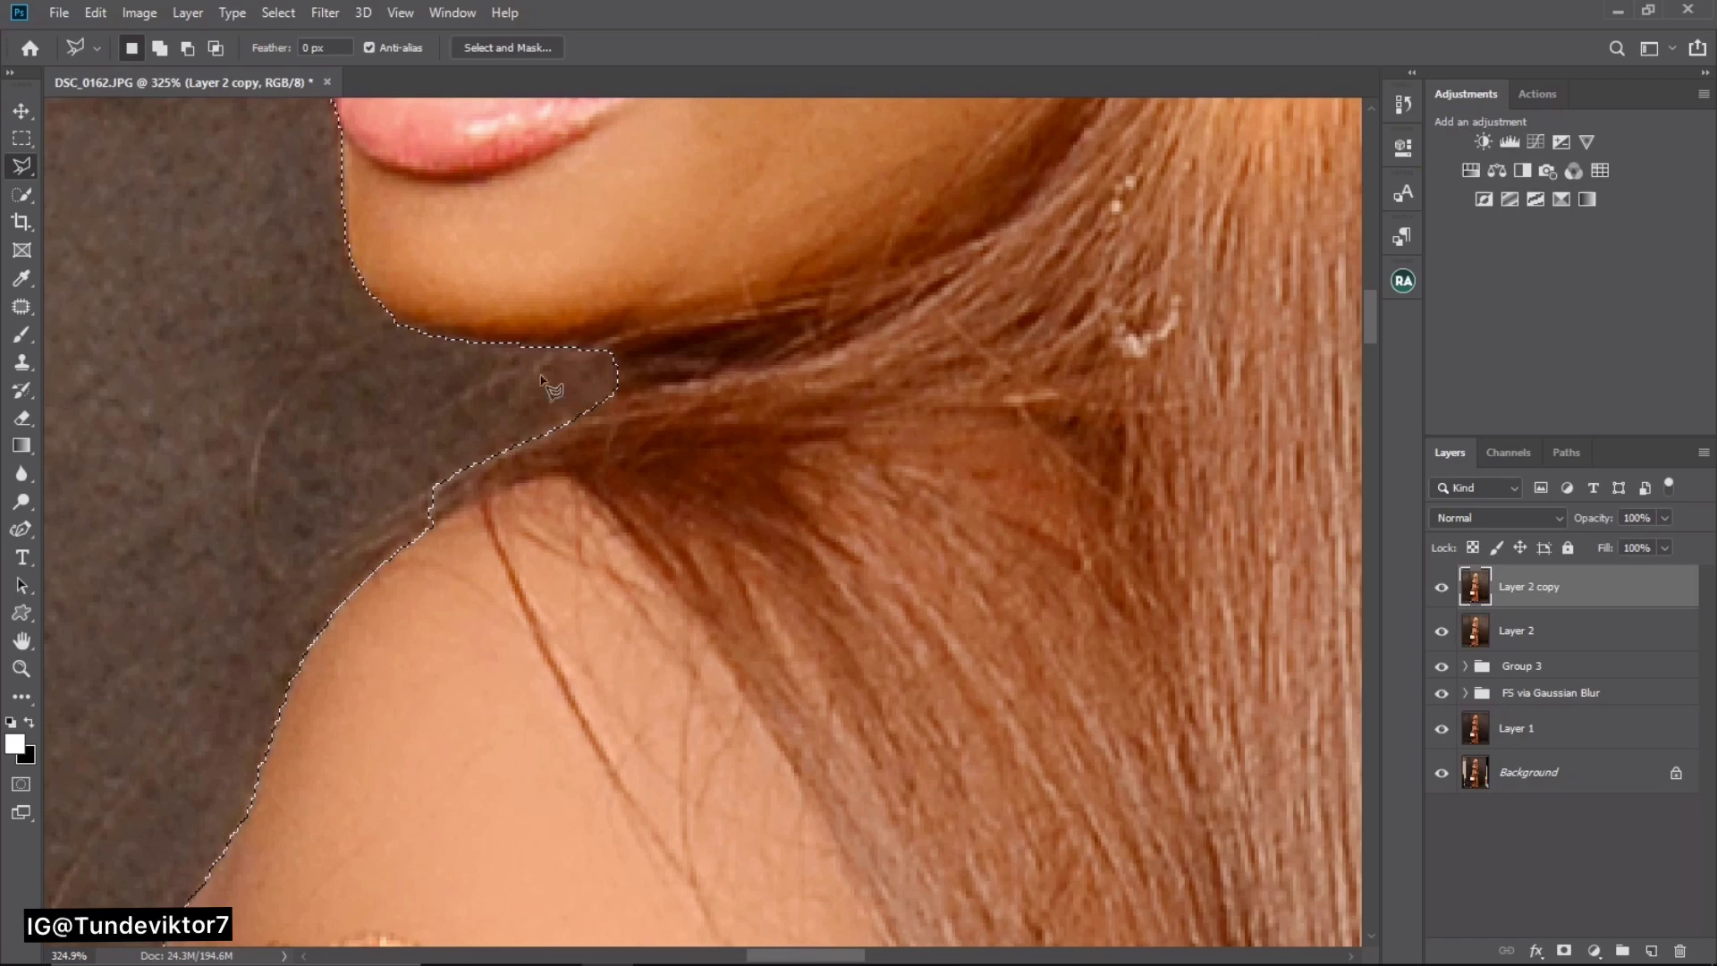
- Add the small lace frill sticking up at the sleeve's top edge to the subject selection
drag(683, 450, 766, 287)
mouse_move(509, 533)
mouse_down()
mouse_move(874, 207)
mouse_move(868, 239)
mouse_up()
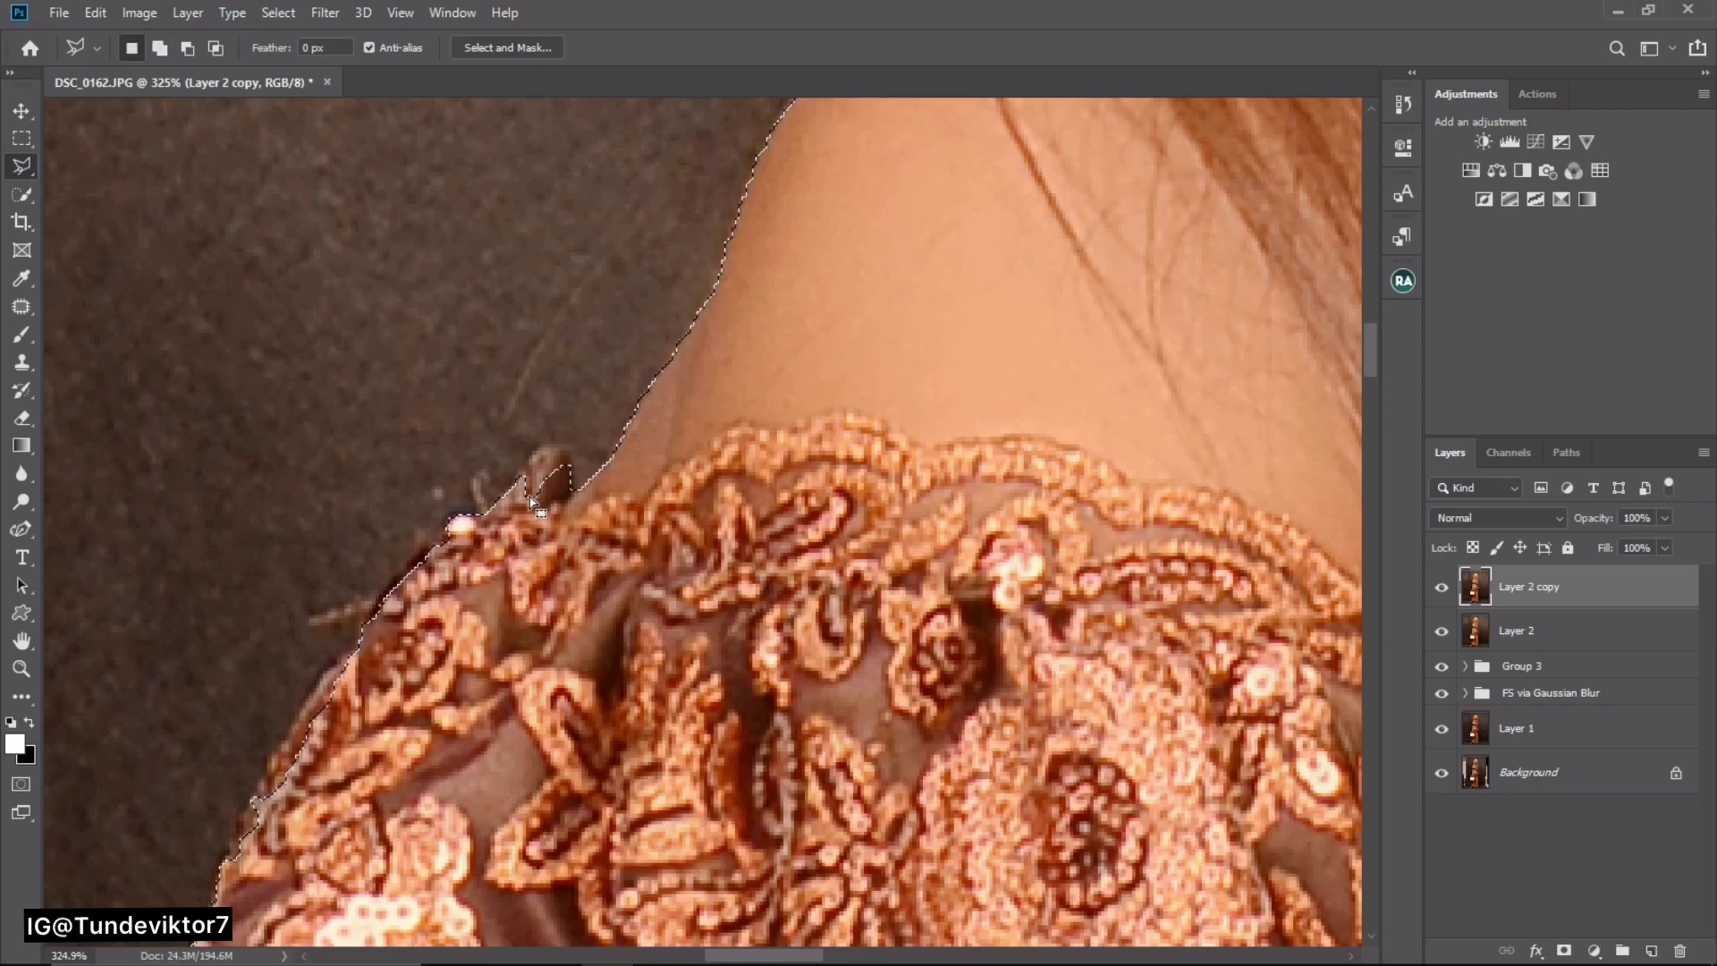
key(shift)
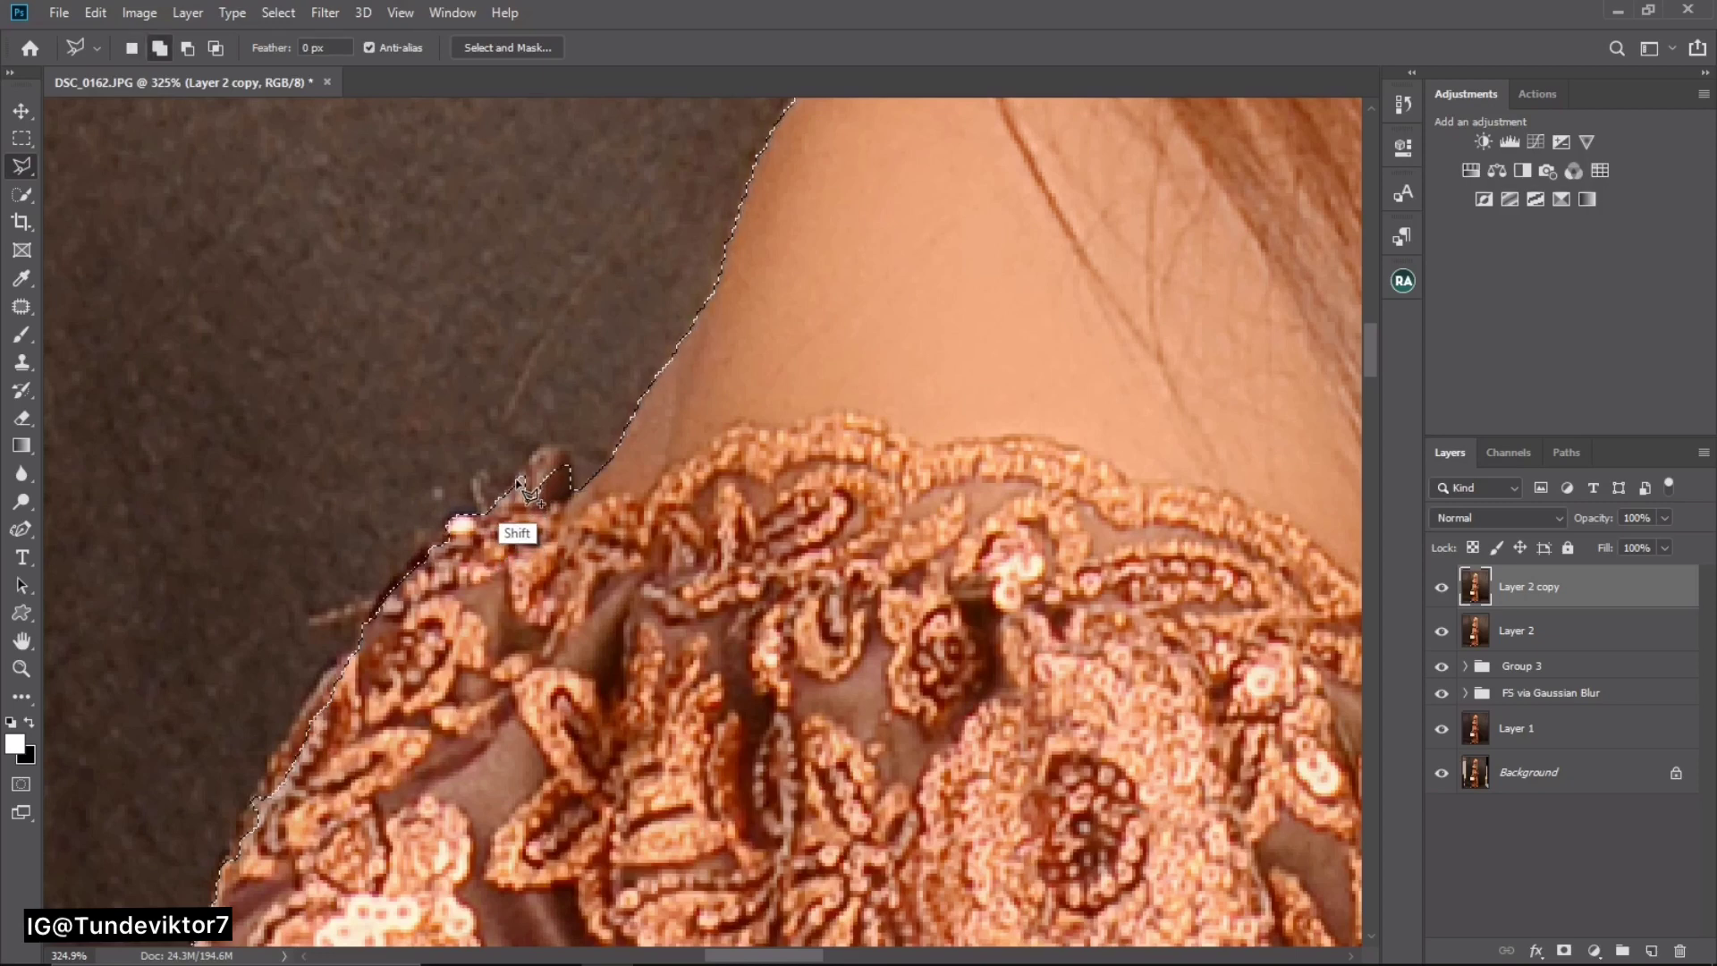
shift+click(517, 479)
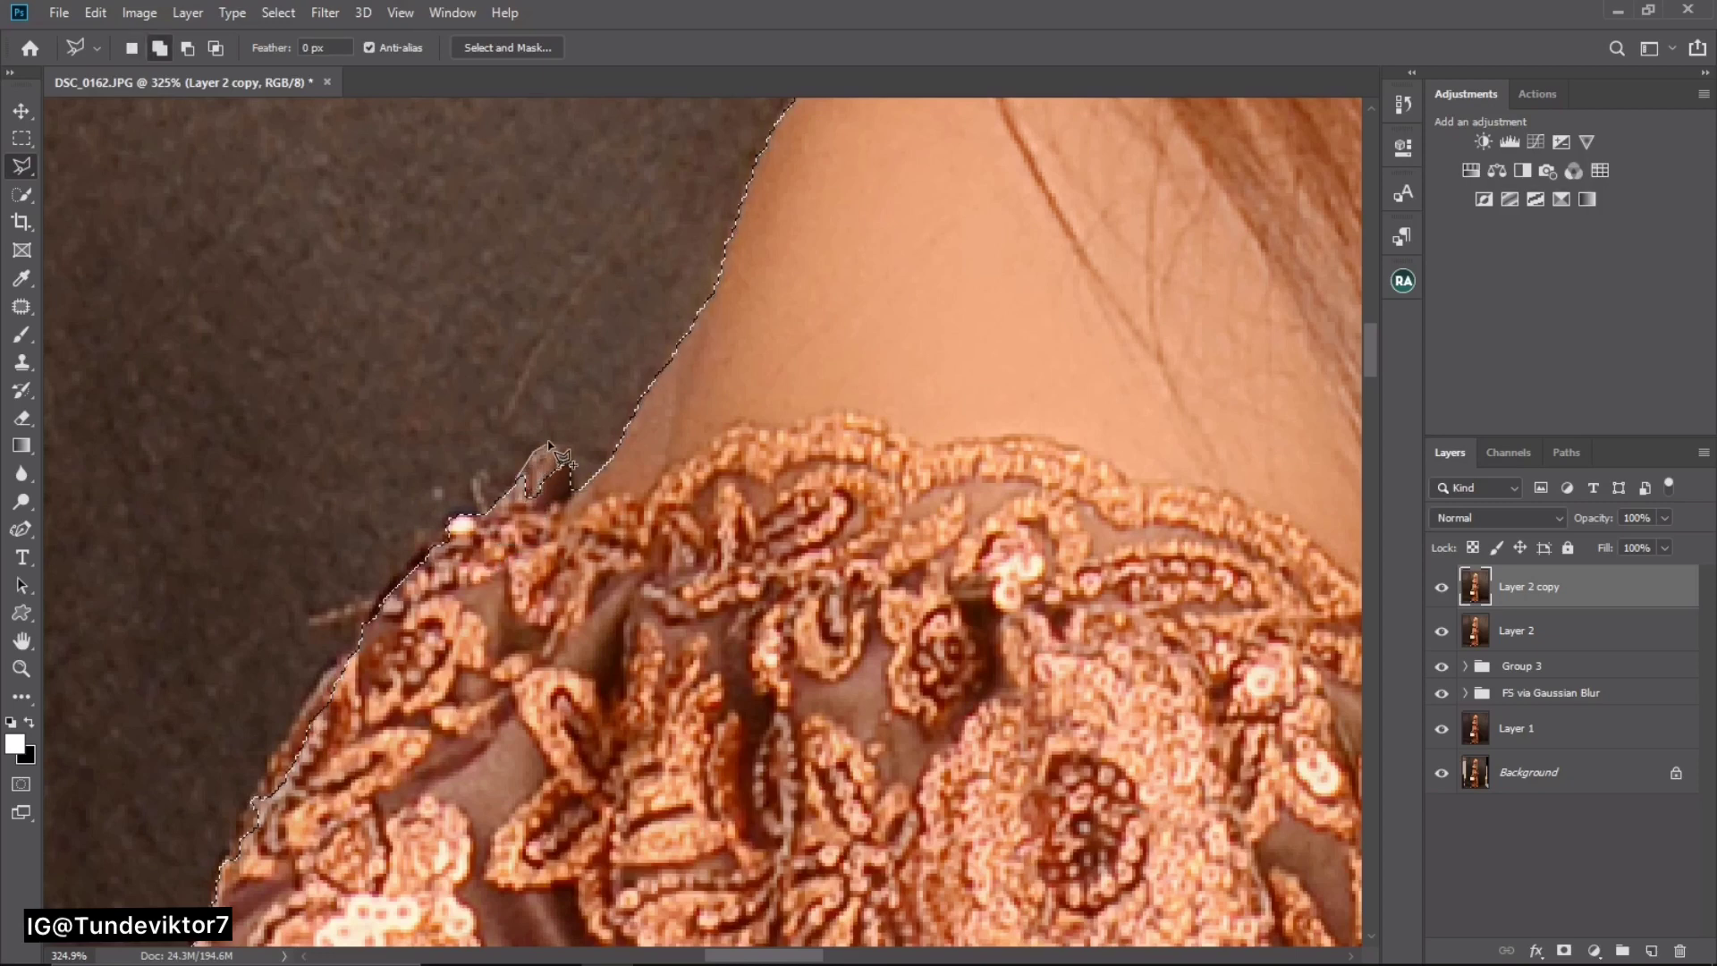
click(517, 480)
- Extend the subject selection to include the upper outer edge of the lace puff sleeve
key(z)
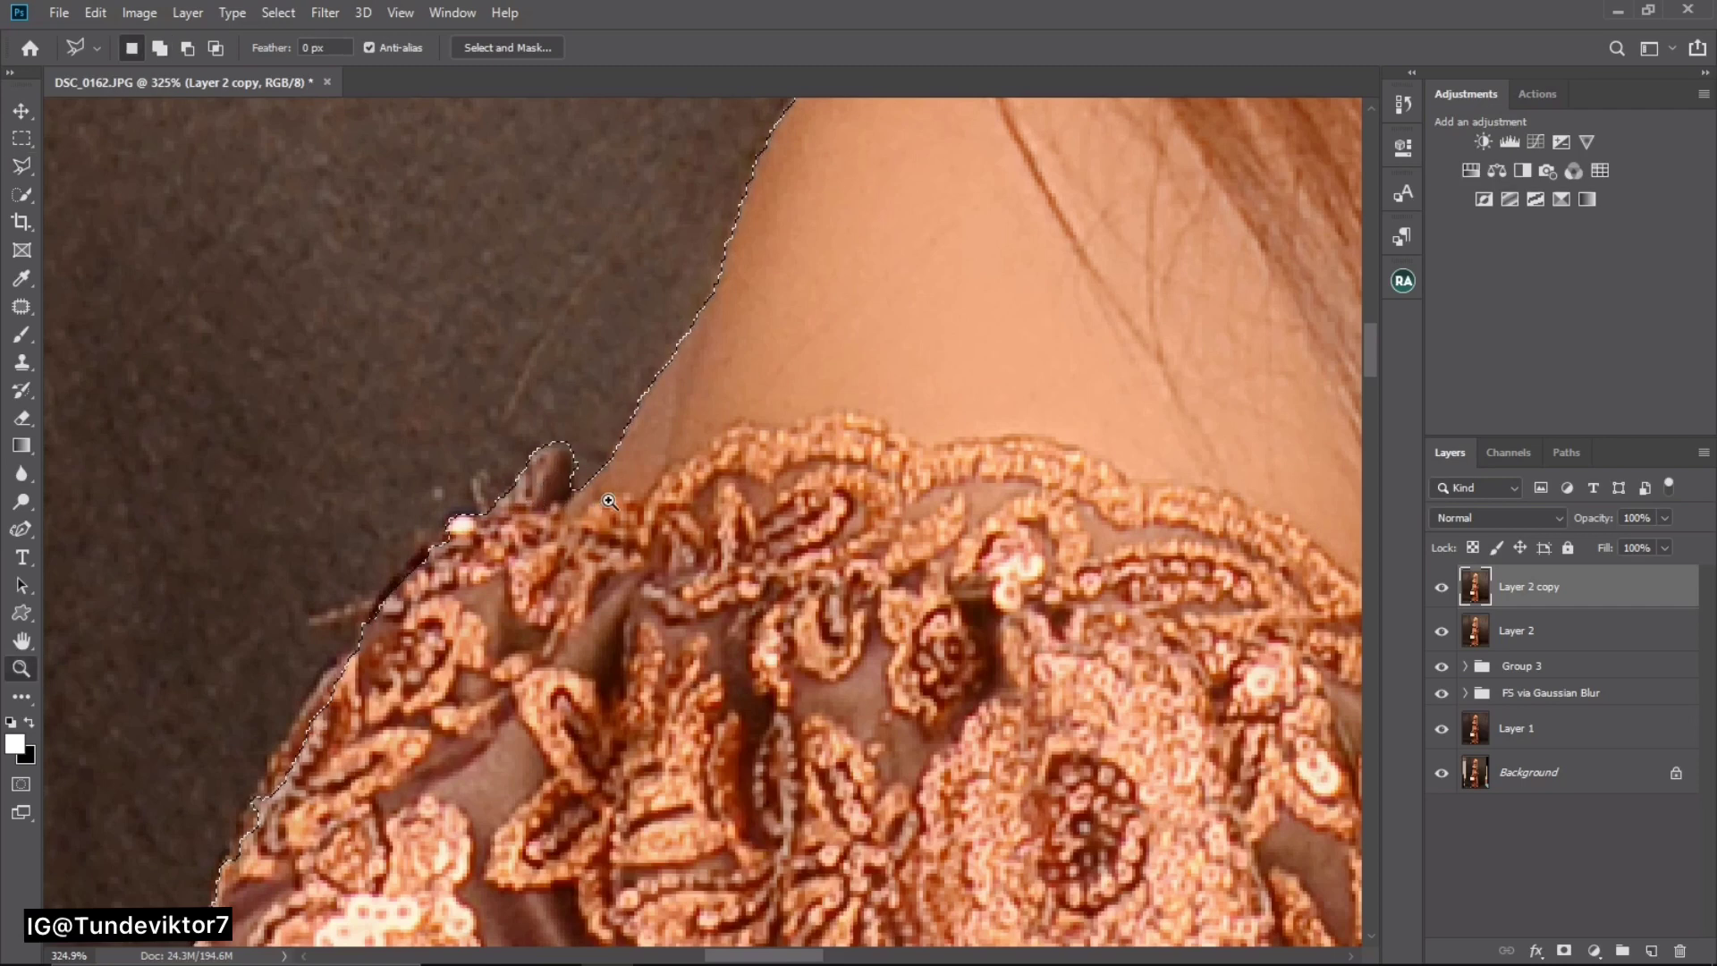
drag(608, 502, 470, 464)
mouse_move(556, 570)
mouse_down()
mouse_move(683, 349)
mouse_move(767, 414)
mouse_up()
key(l)
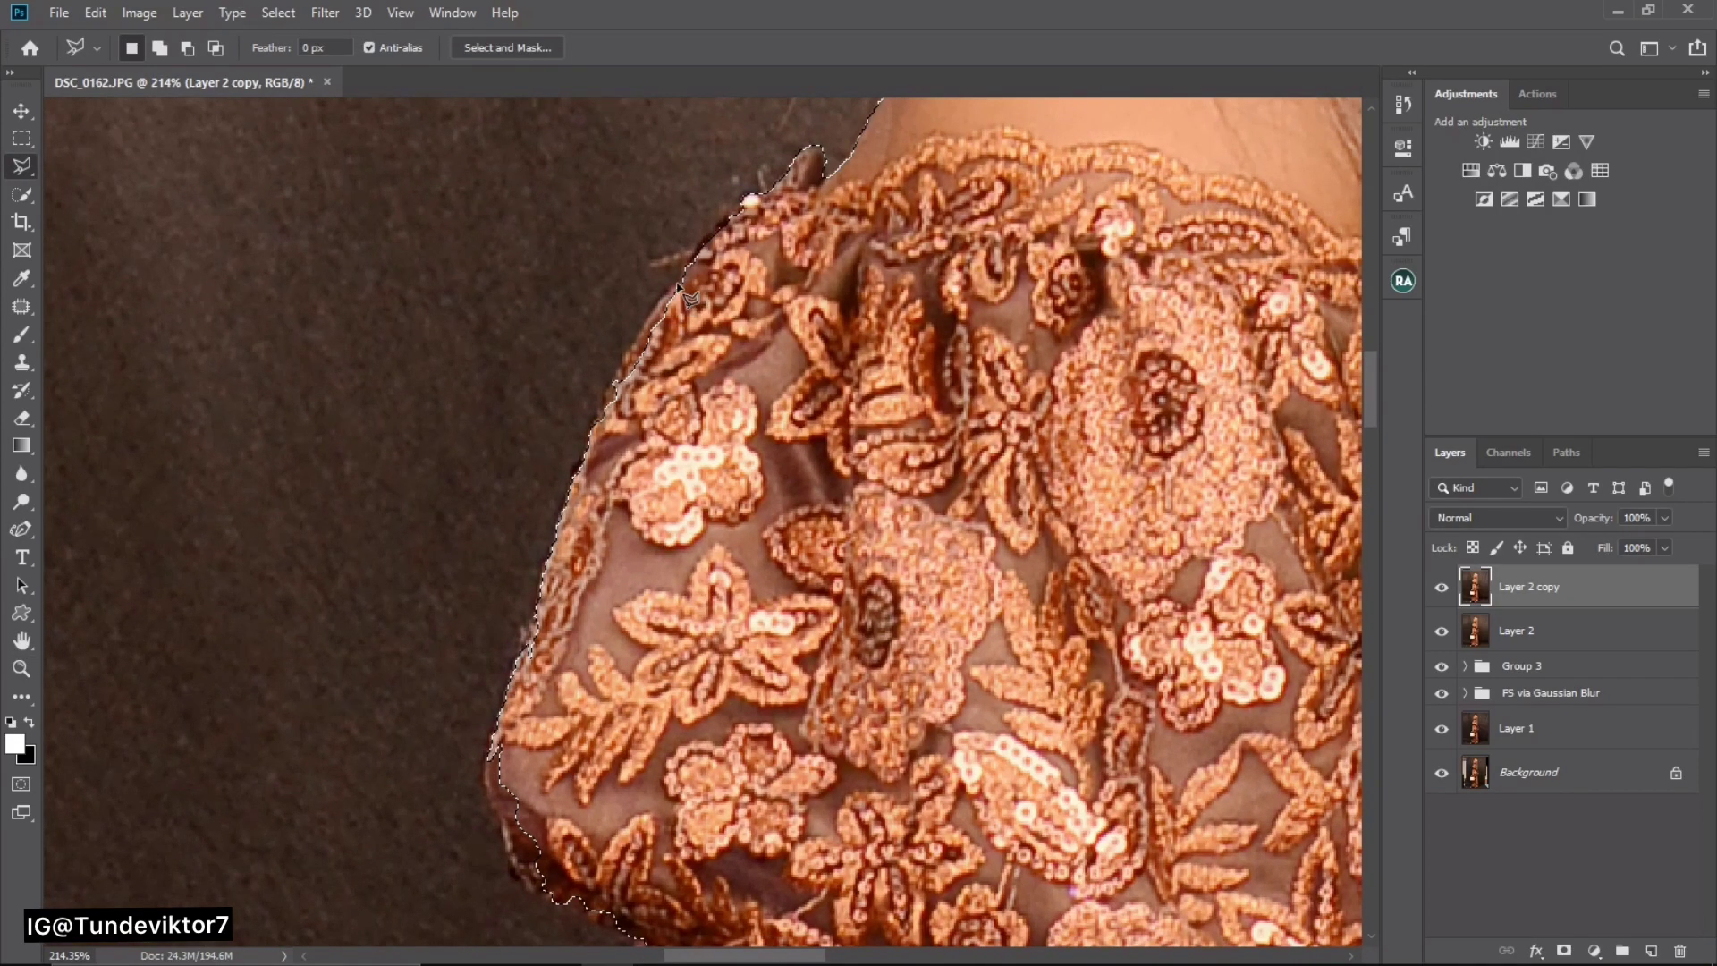
key(shift)
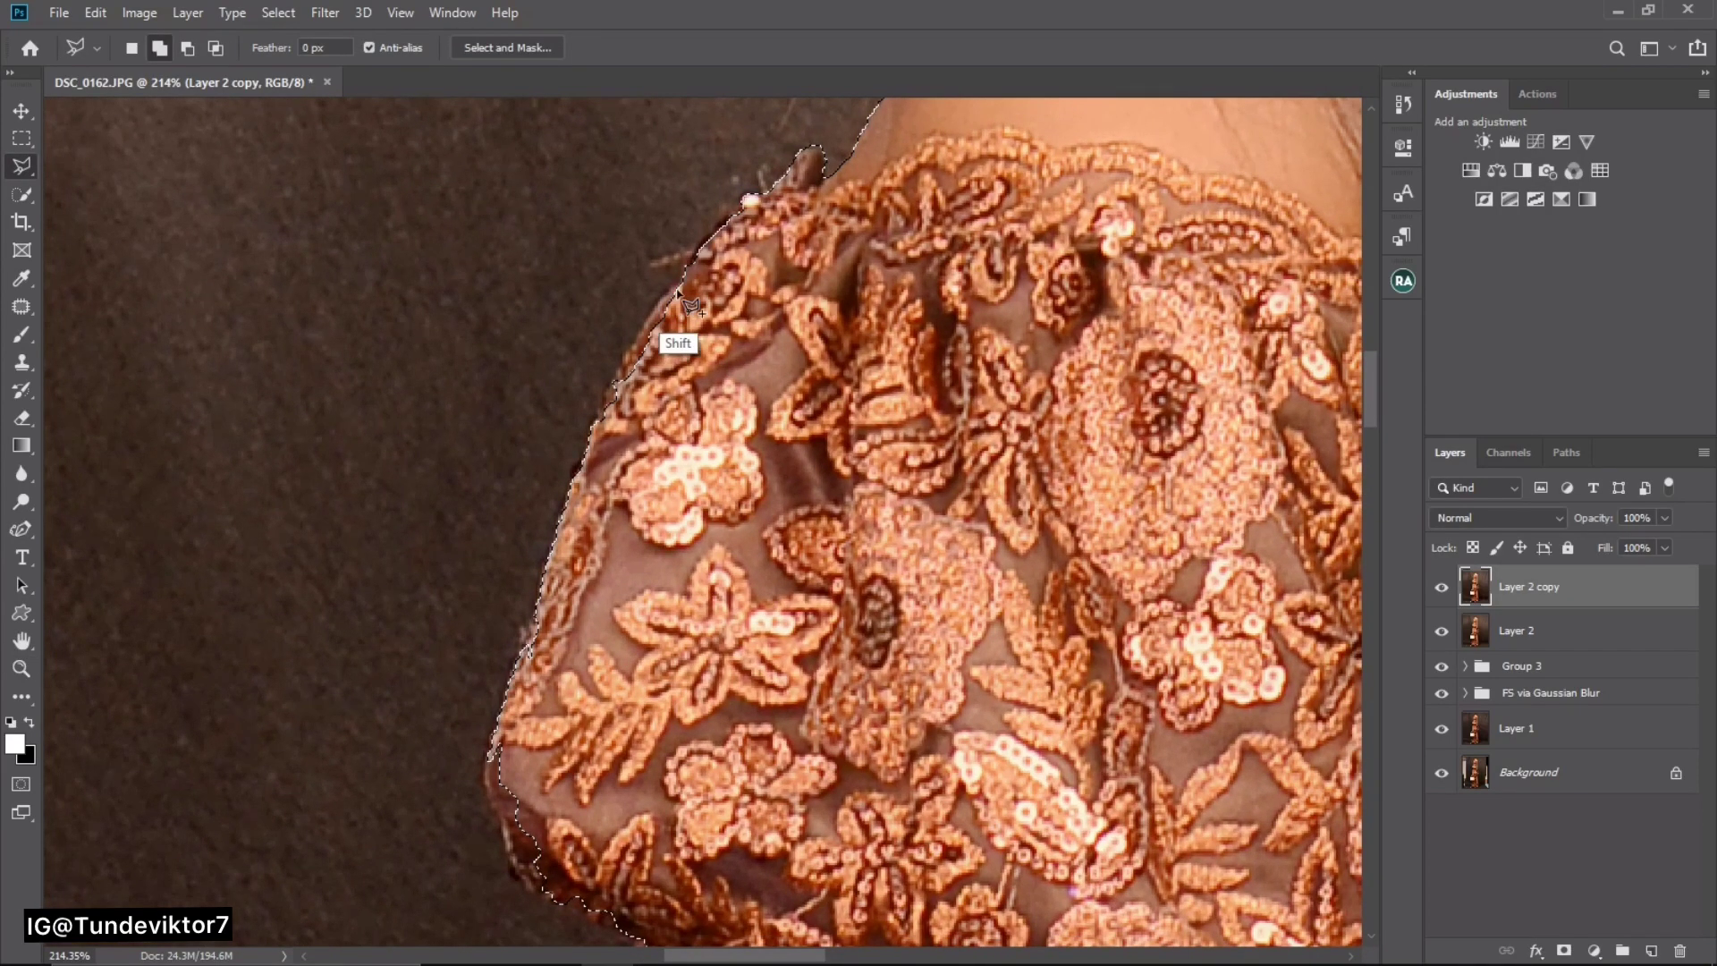
click(614, 367)
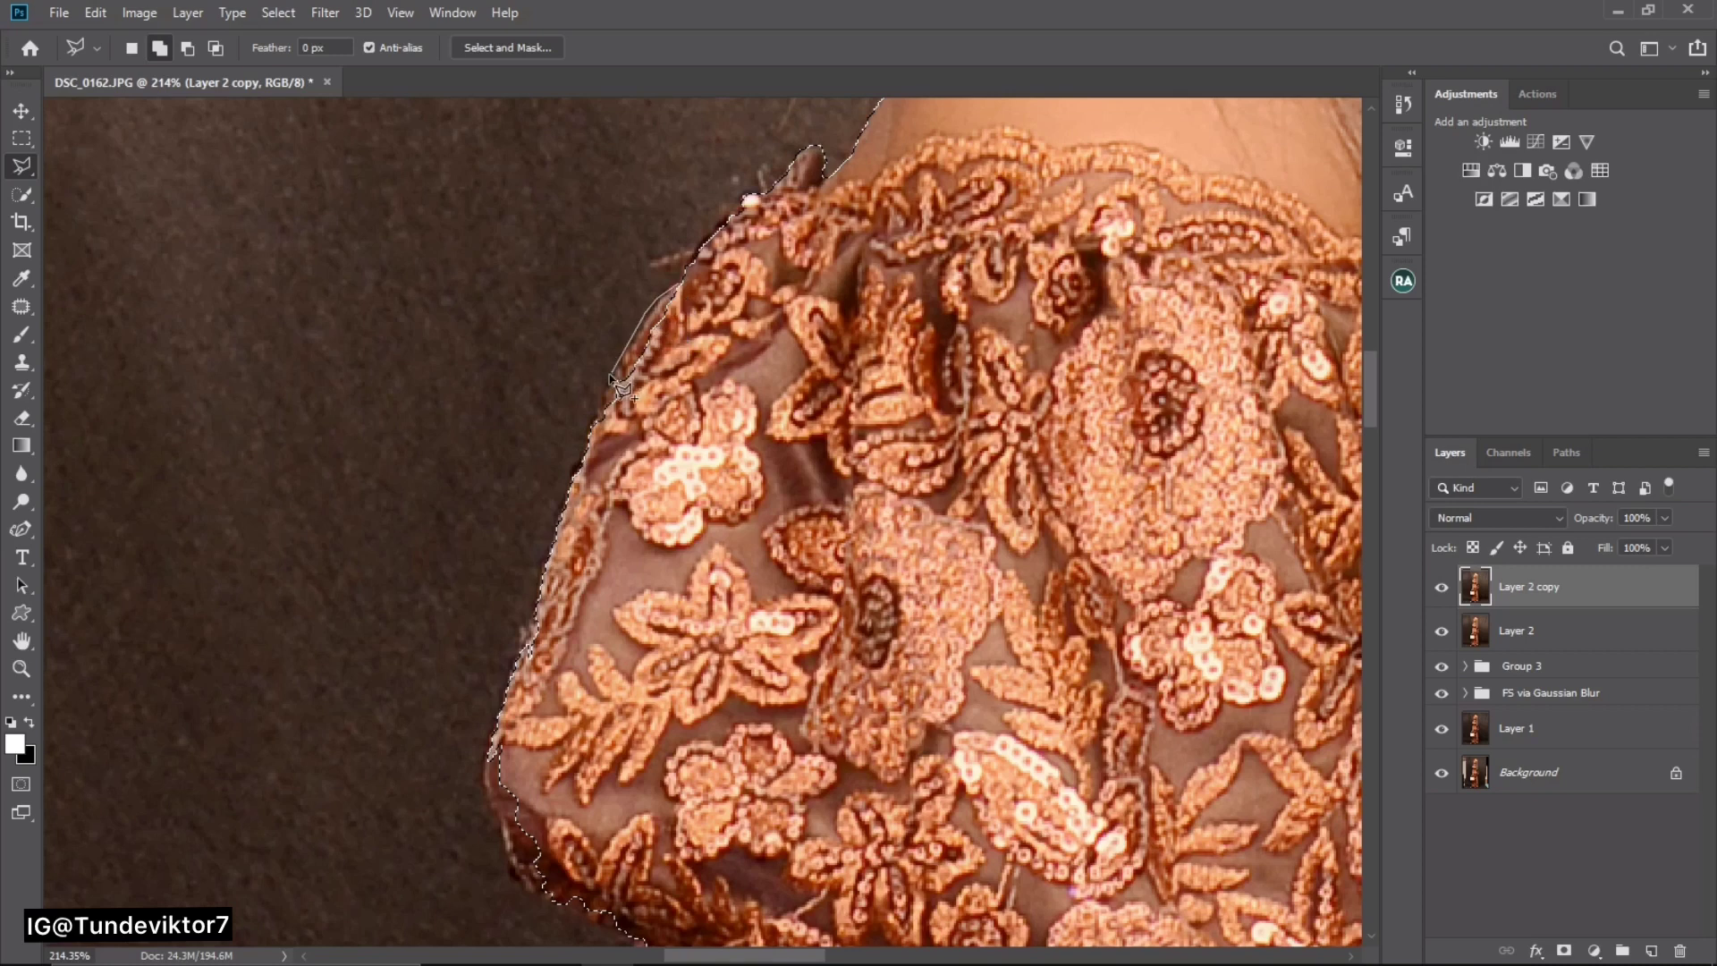
click(605, 395)
click(595, 424)
click(700, 440)
click(720, 395)
click(720, 351)
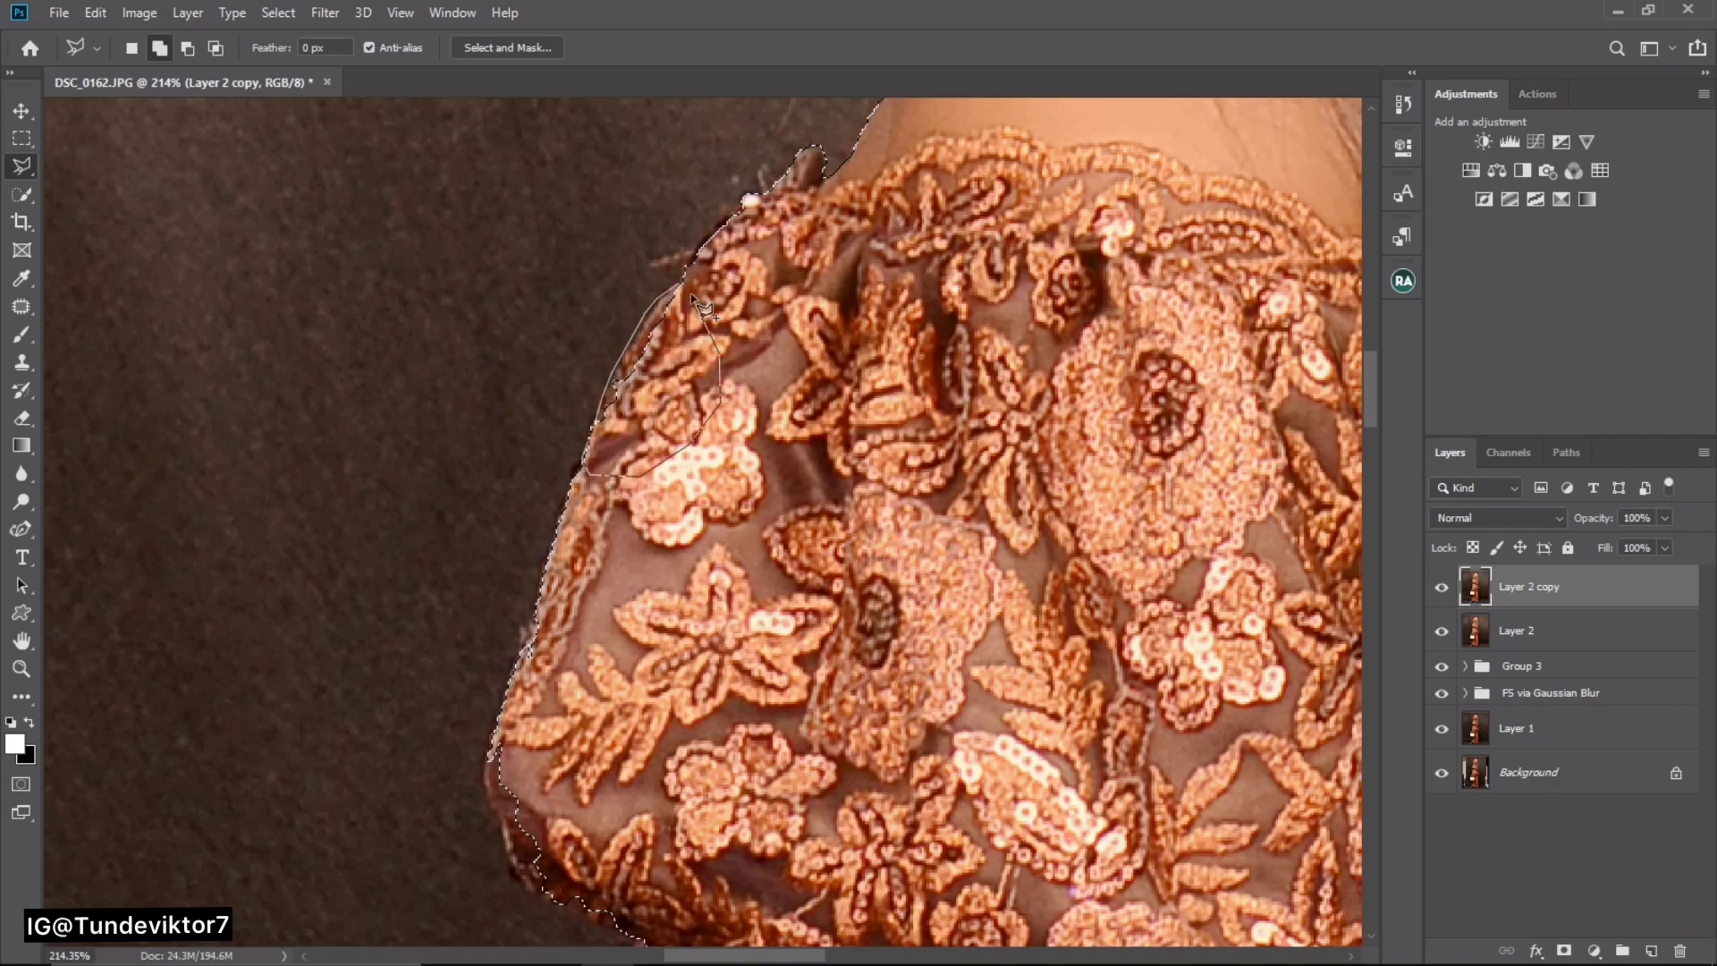
click(693, 296)
- Add the puff sleeve's bulging lower outer corner to the subject selection
scroll(757, 558, down, 5)
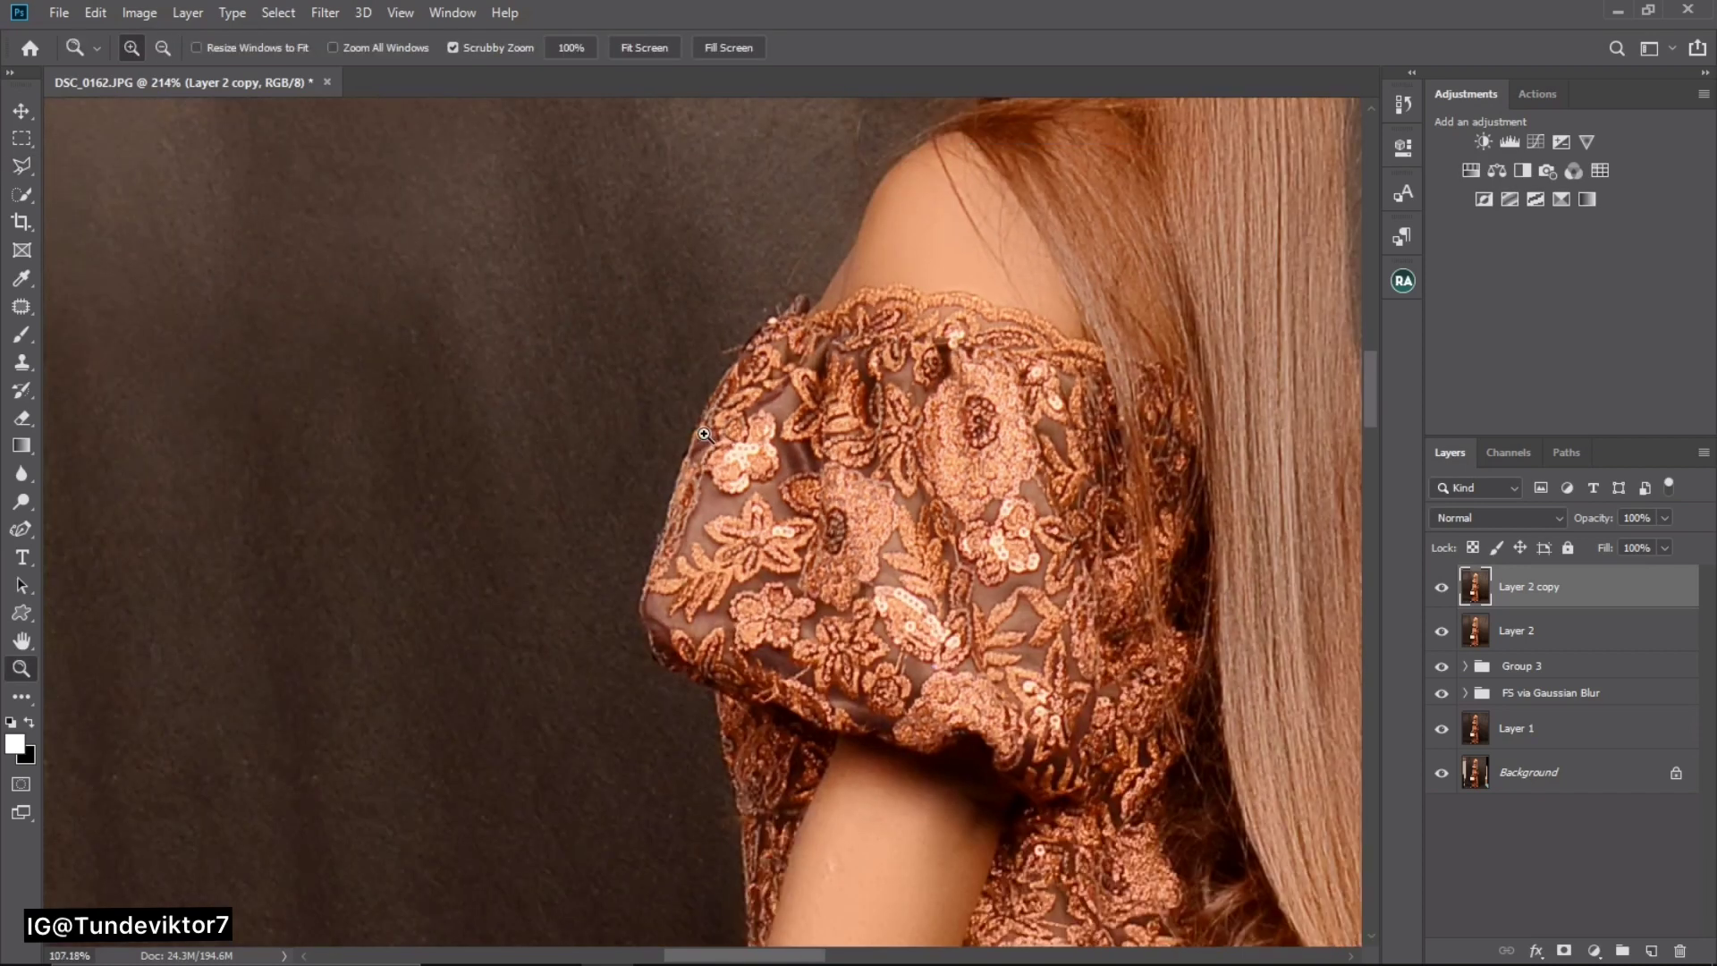
scroll(757, 558, up, 2)
key(z)
scroll(848, 383, up, 3)
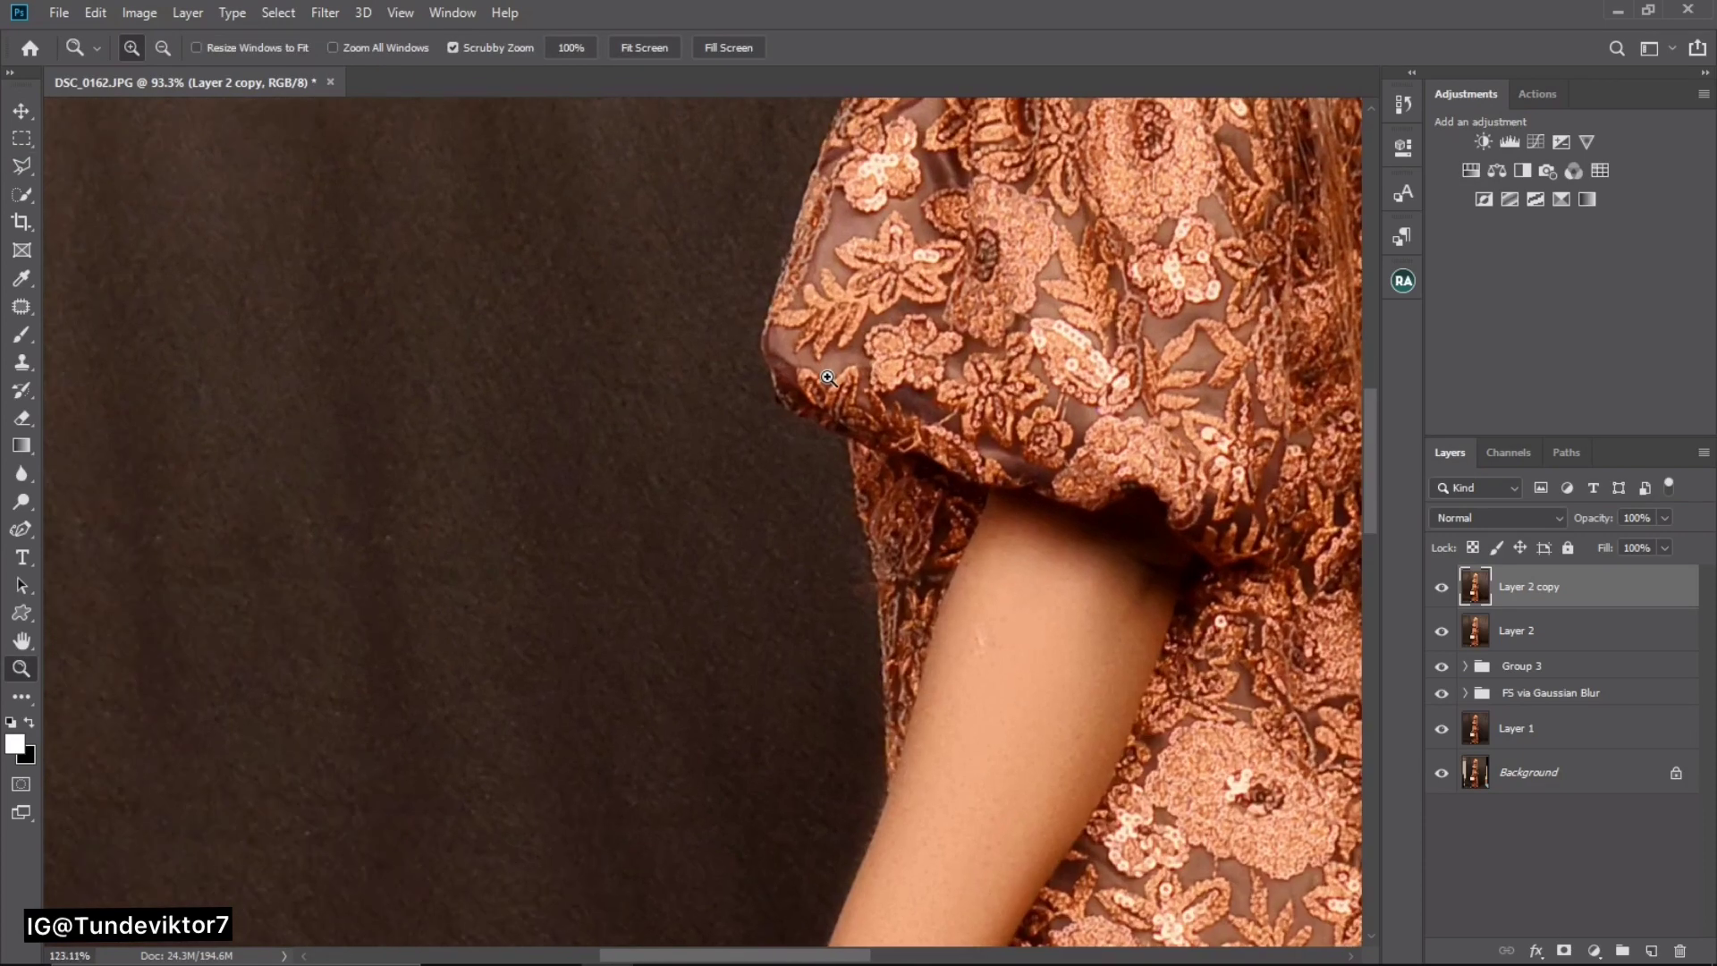
key(l)
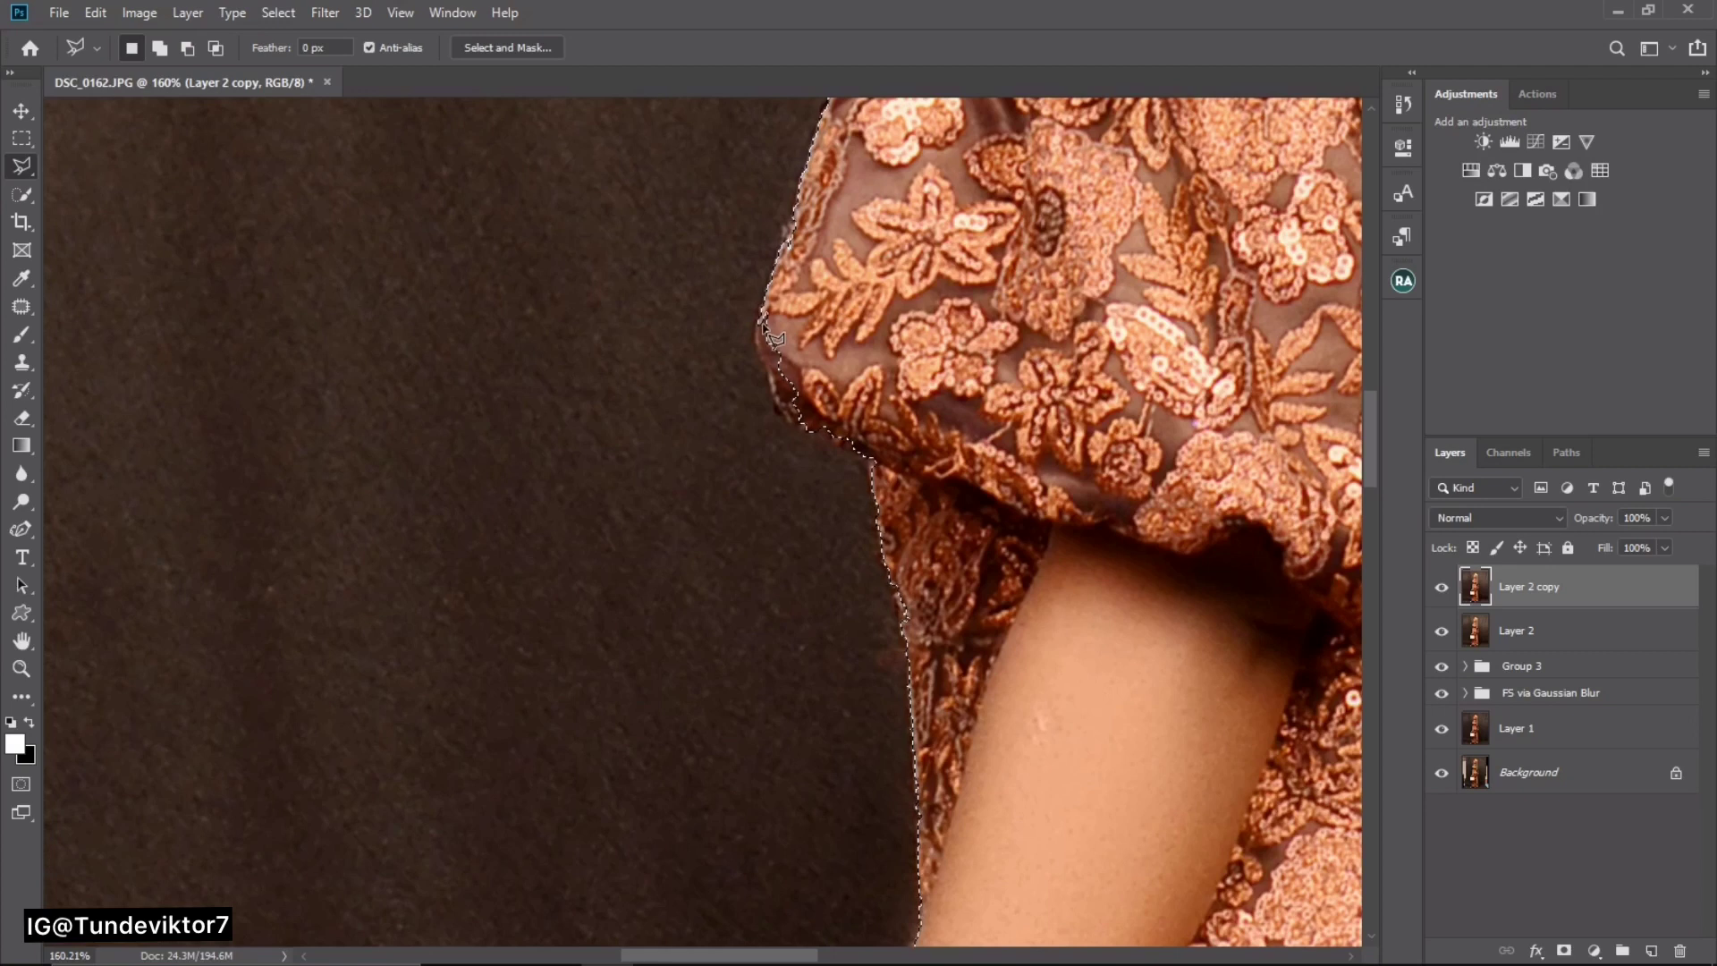
key(shift)
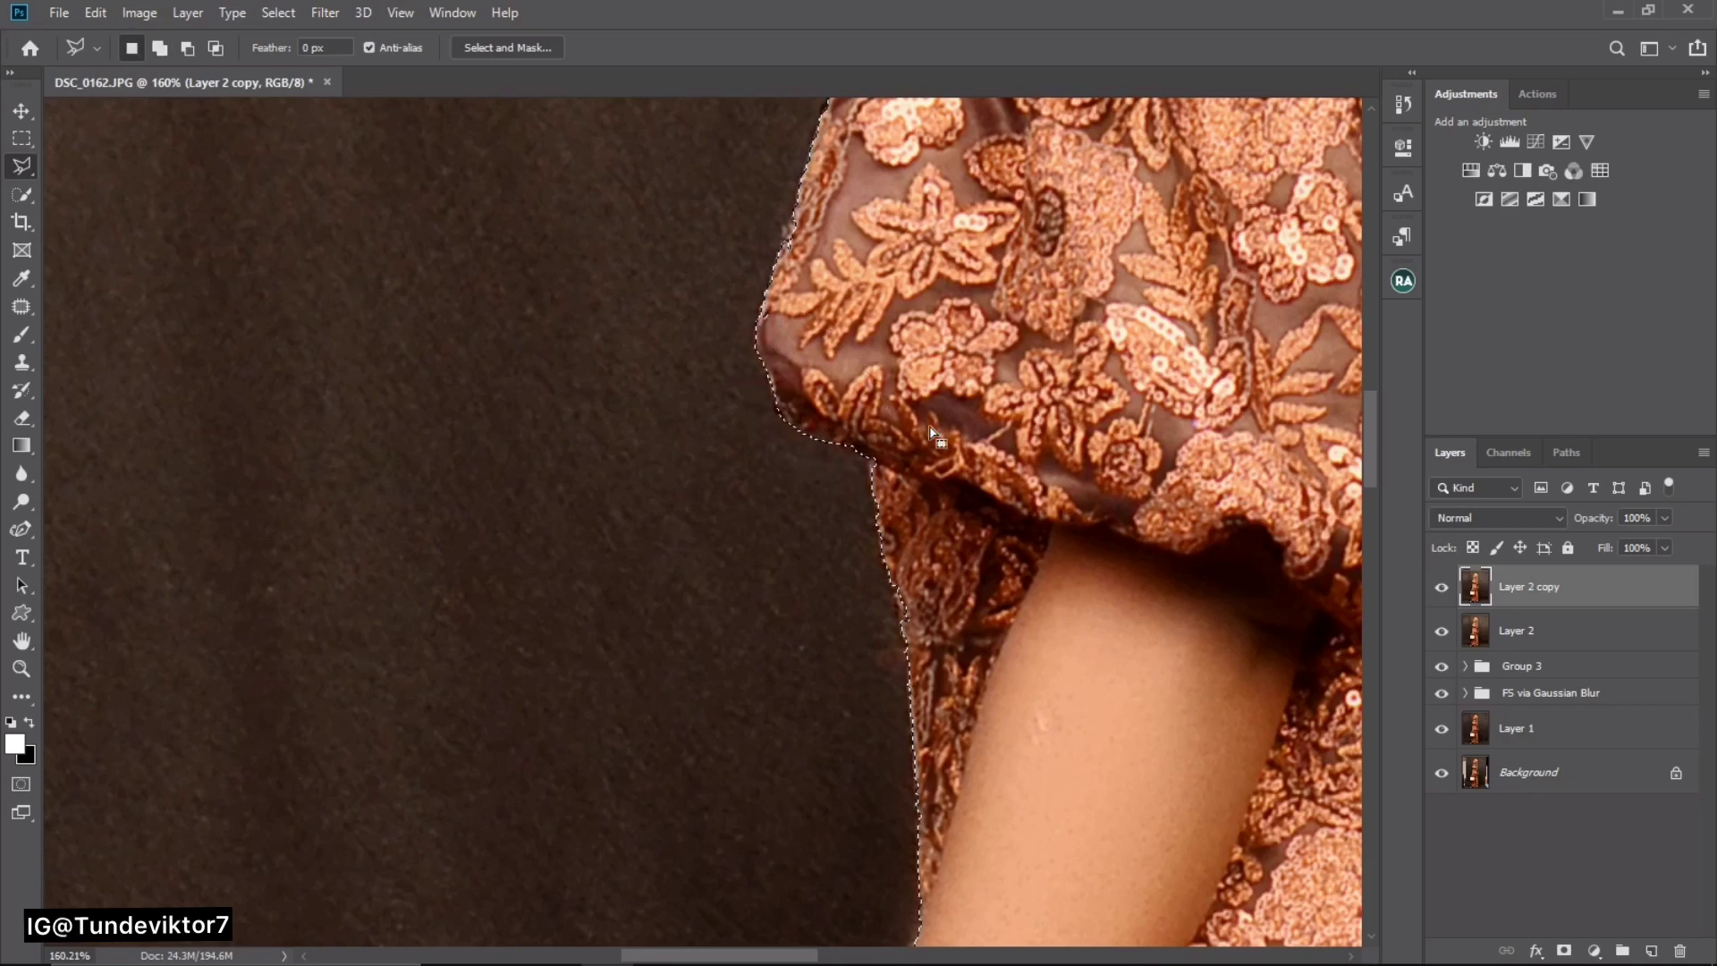
- Add the outer edge of the handbag's gold chain, from the hand down toward the bag, to the subject selection
scroll(951, 295, down, 5)
scroll(997, 336, down, 8)
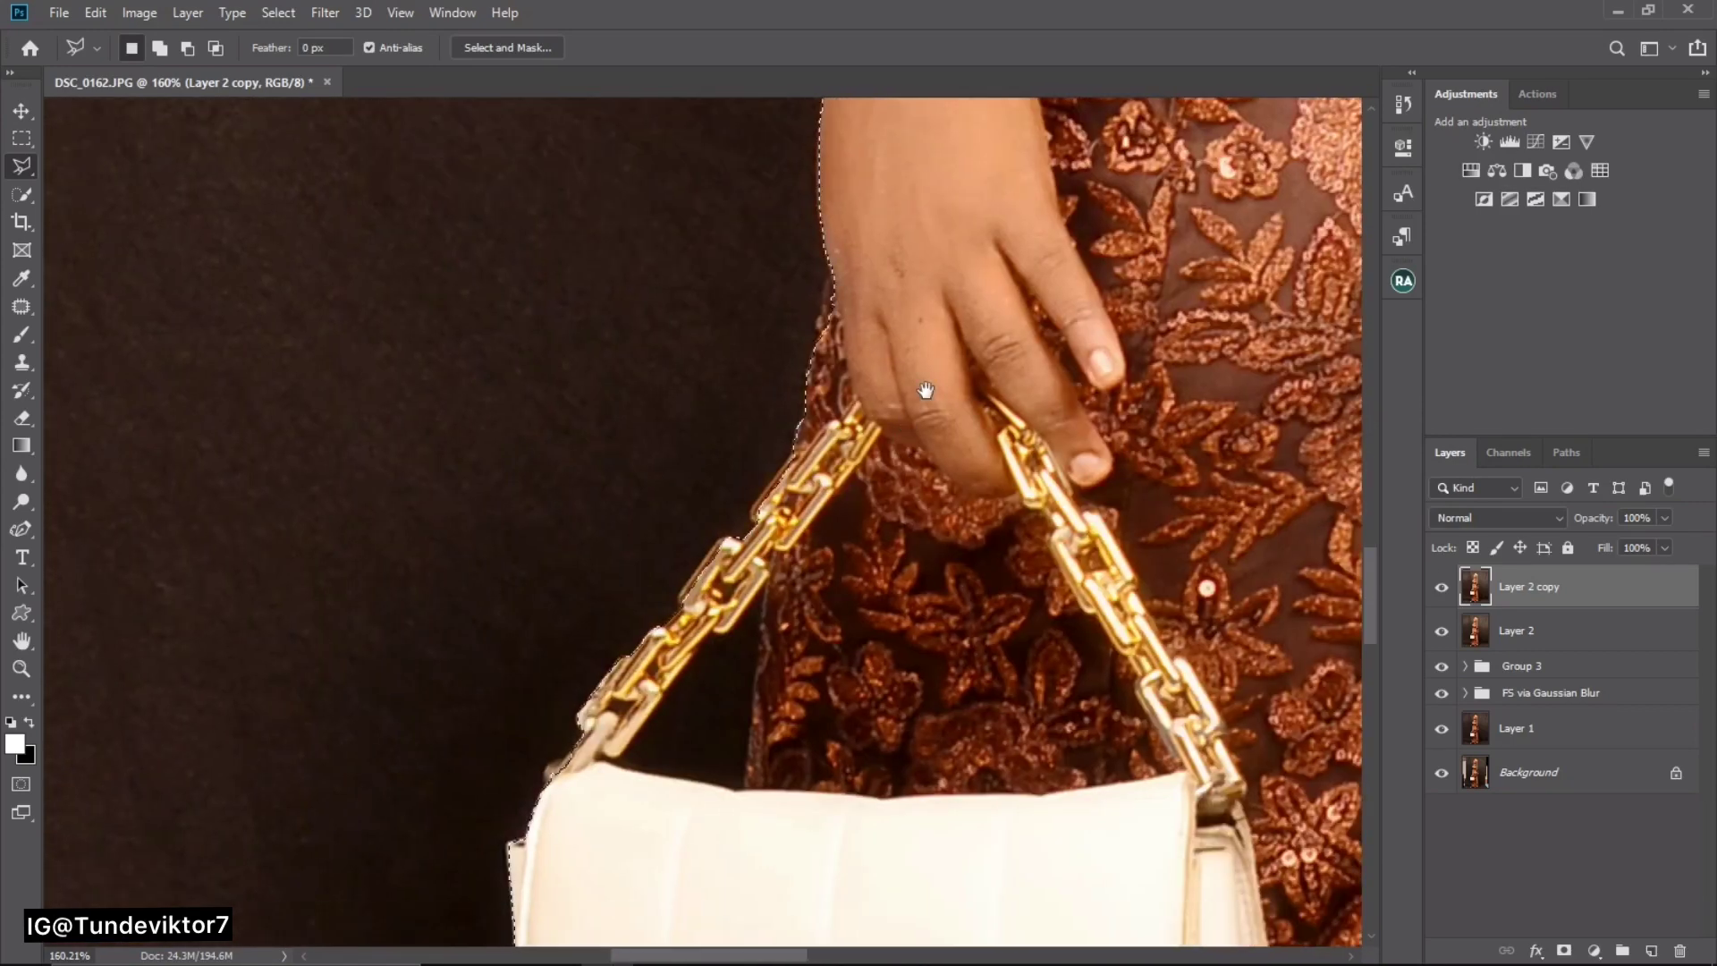
mouse_move(925, 390)
mouse_down()
mouse_move(974, 428)
mouse_move(956, 440)
mouse_move(975, 429)
mouse_move(909, 421)
mouse_up()
key(z)
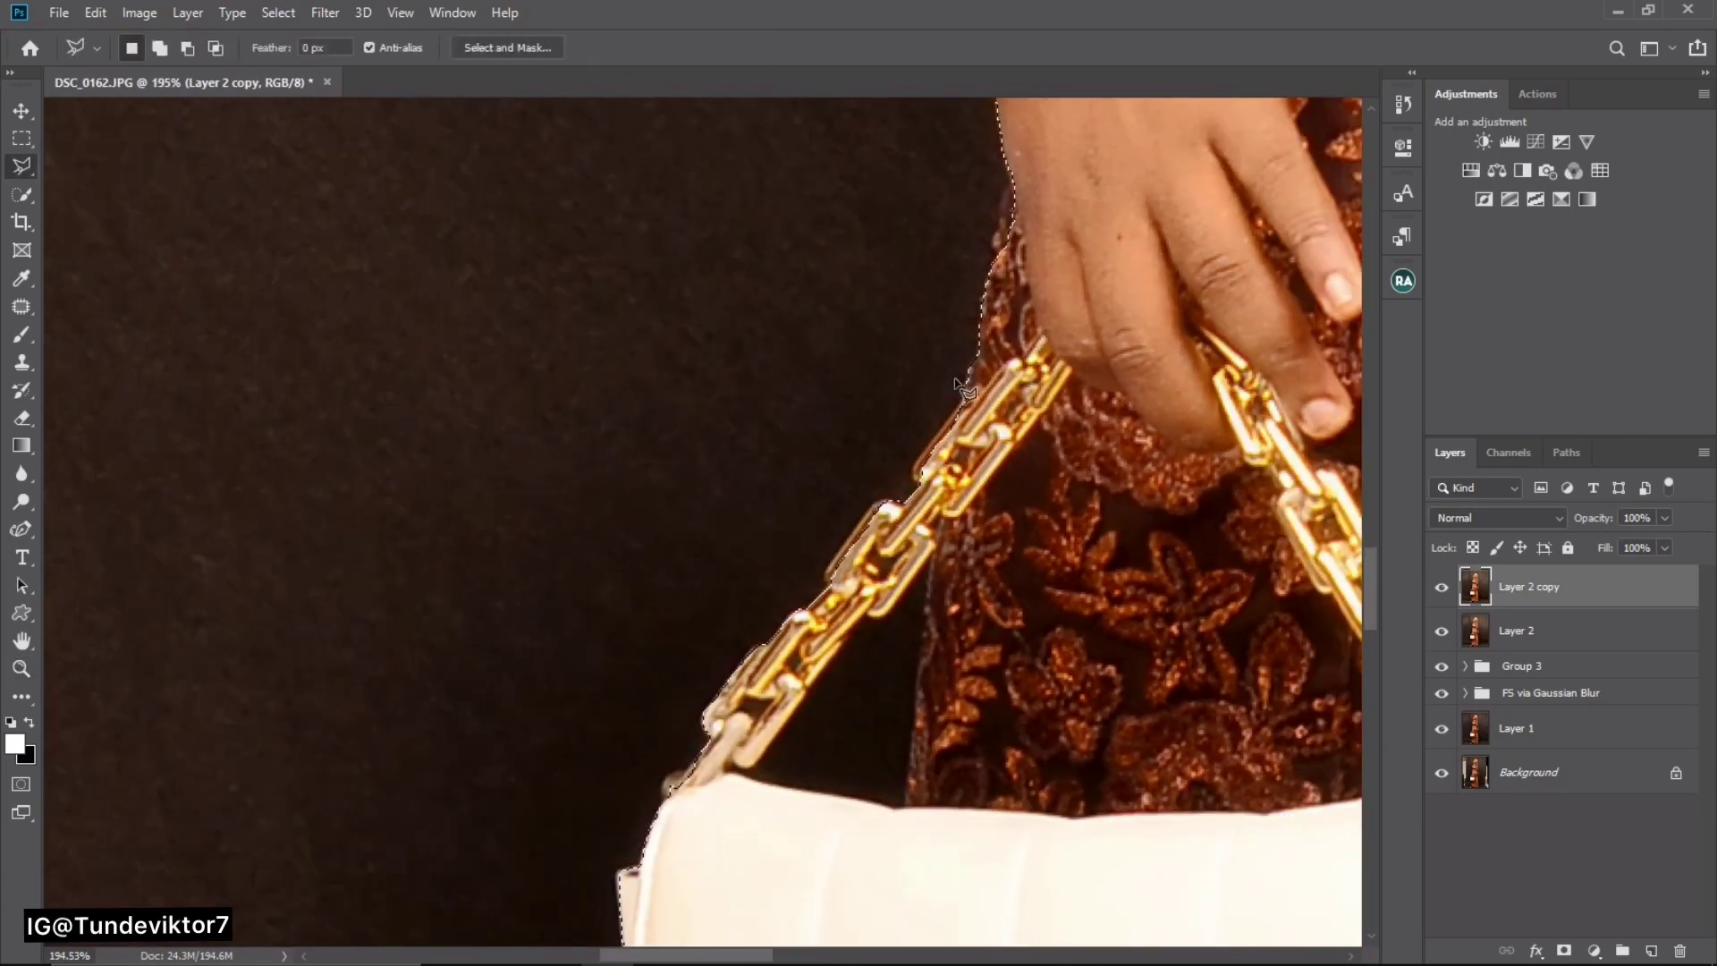
shift+click(962, 402)
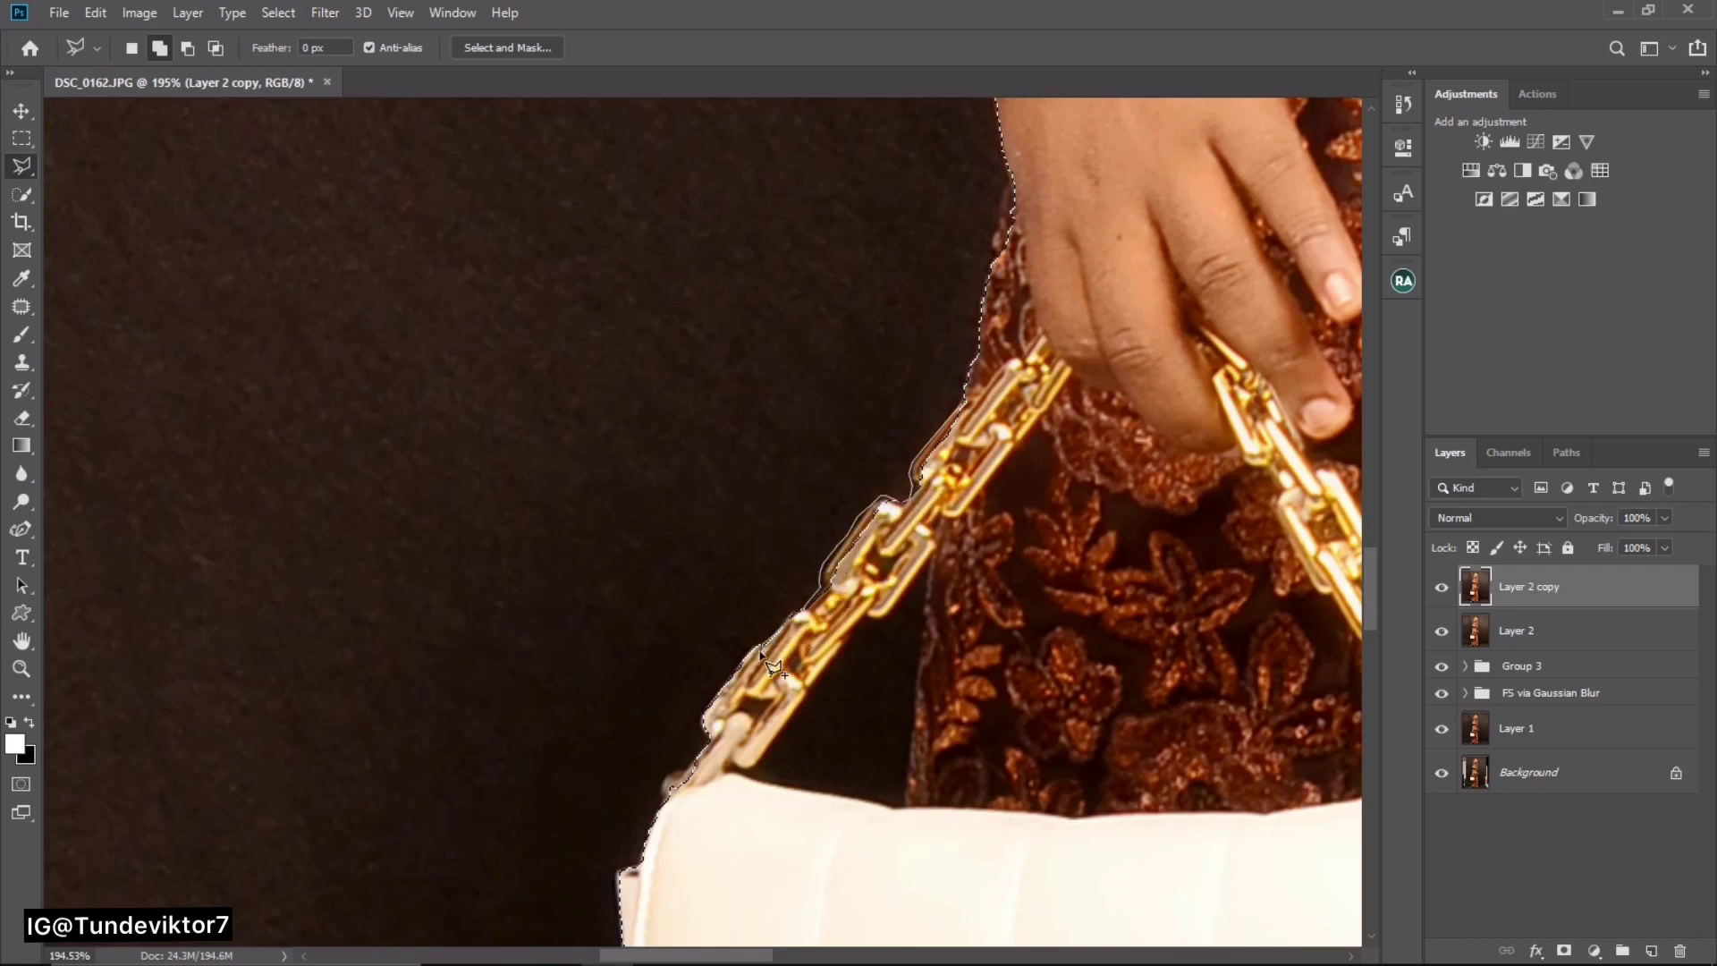
mouse_move(761, 654)
mouse_down()
mouse_move(809, 654)
mouse_move(858, 620)
mouse_move(919, 532)
mouse_up()
drag(962, 407, 963, 403)
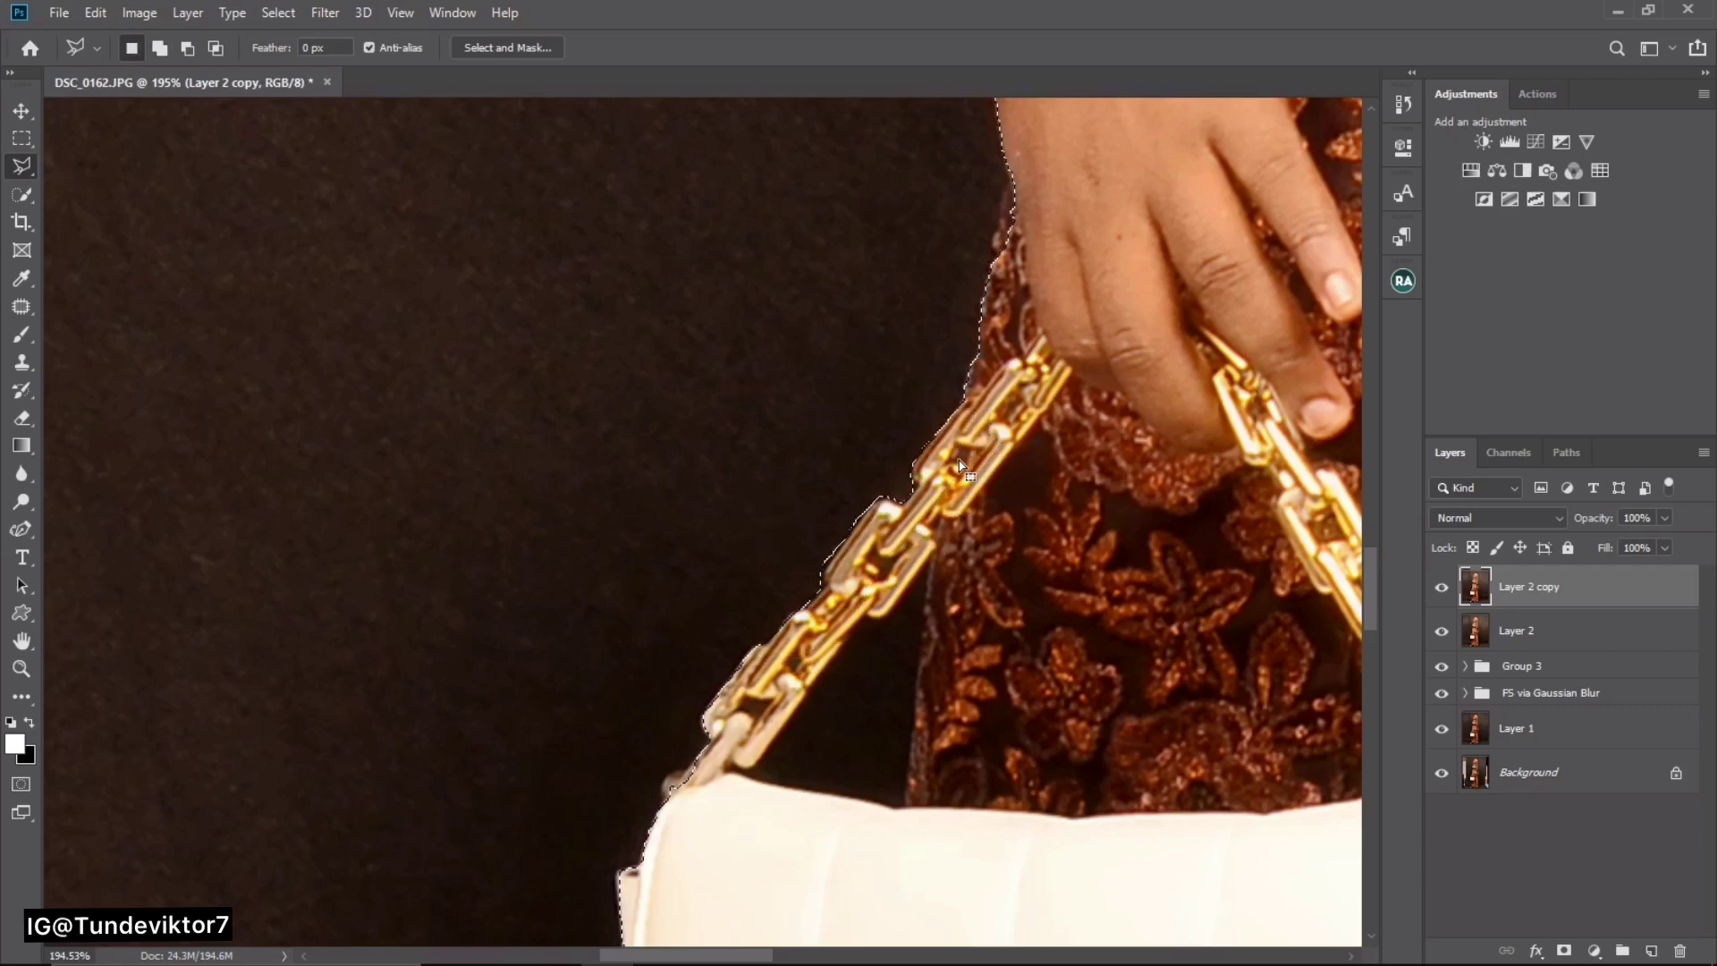
- Subtract the triangular backdrop gap enclosed by the gold chain, the handbag's top edge and the dress from the subject selection
mouse_move(904, 636)
mouse_down()
mouse_move(901, 491)
mouse_move(859, 546)
mouse_move(831, 547)
mouse_move(927, 567)
mouse_up()
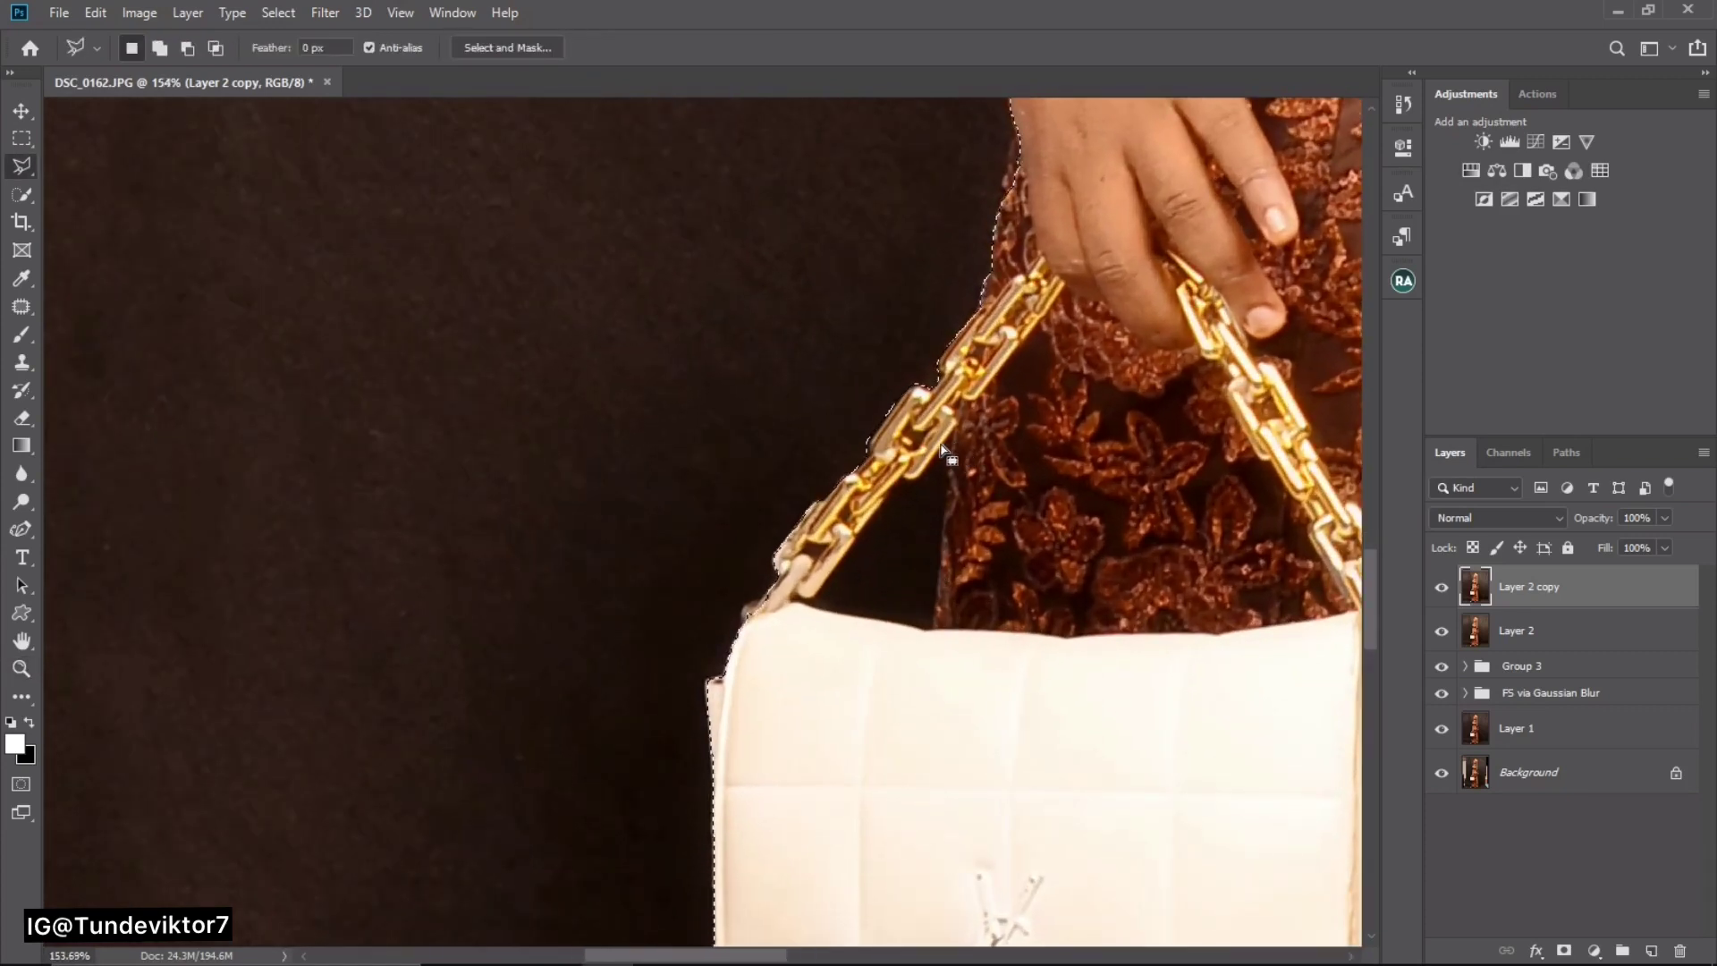
key(alt)
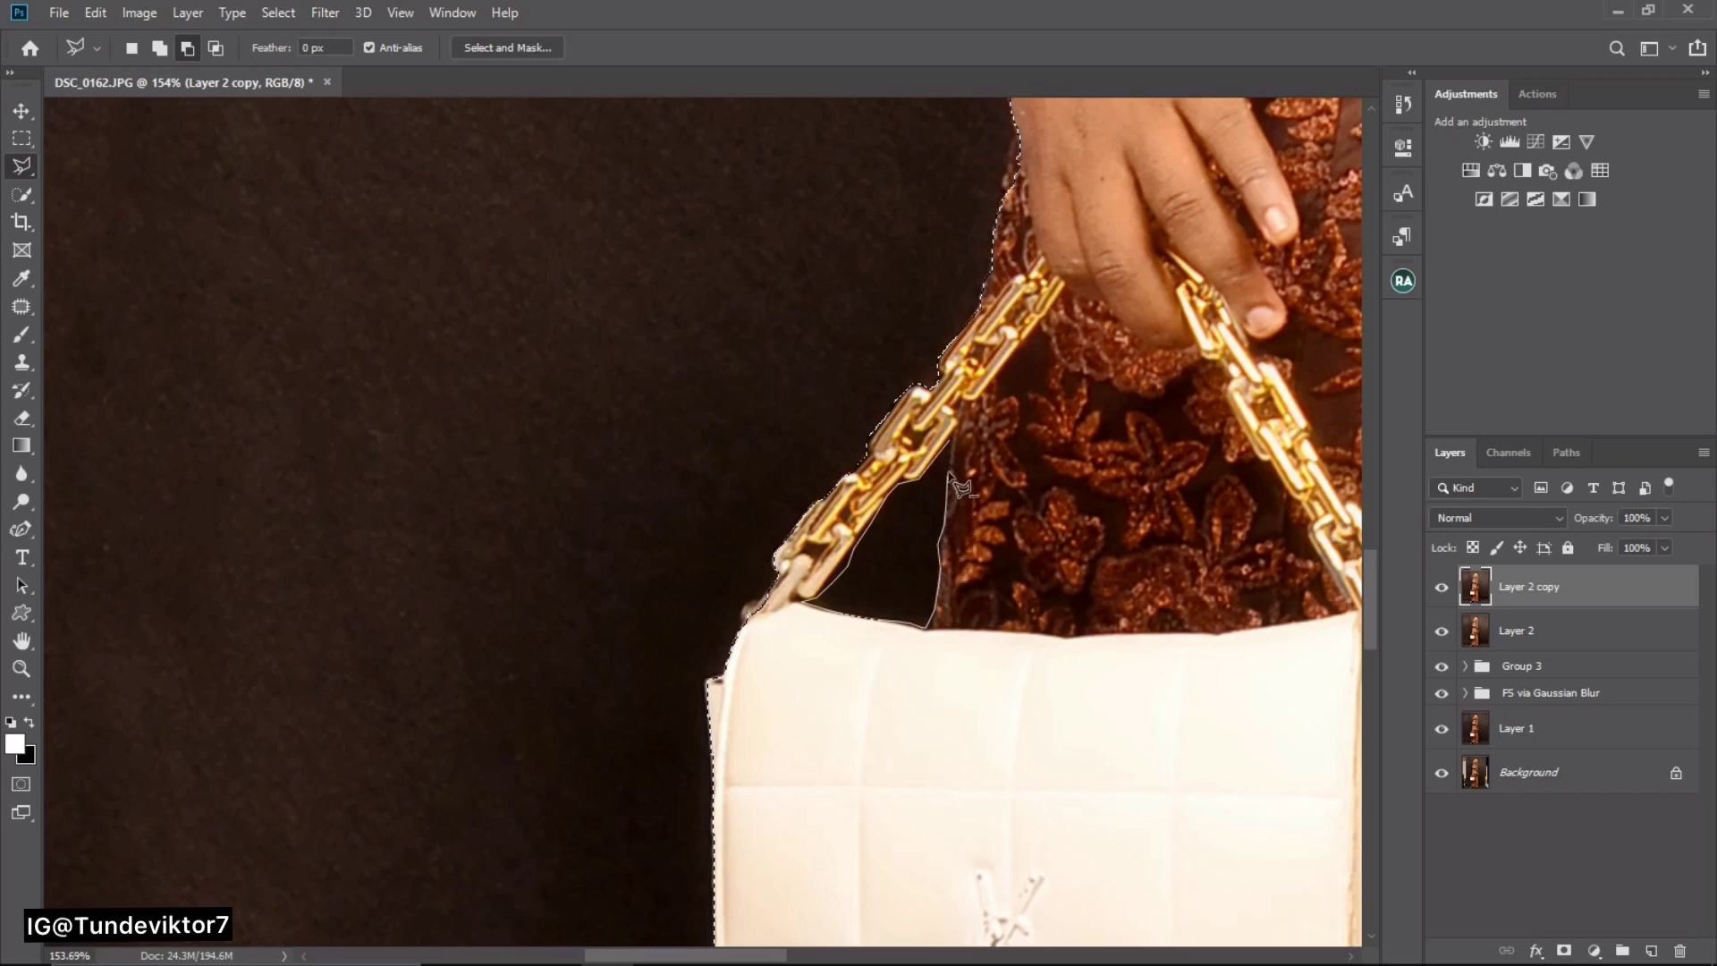
click(951, 442)
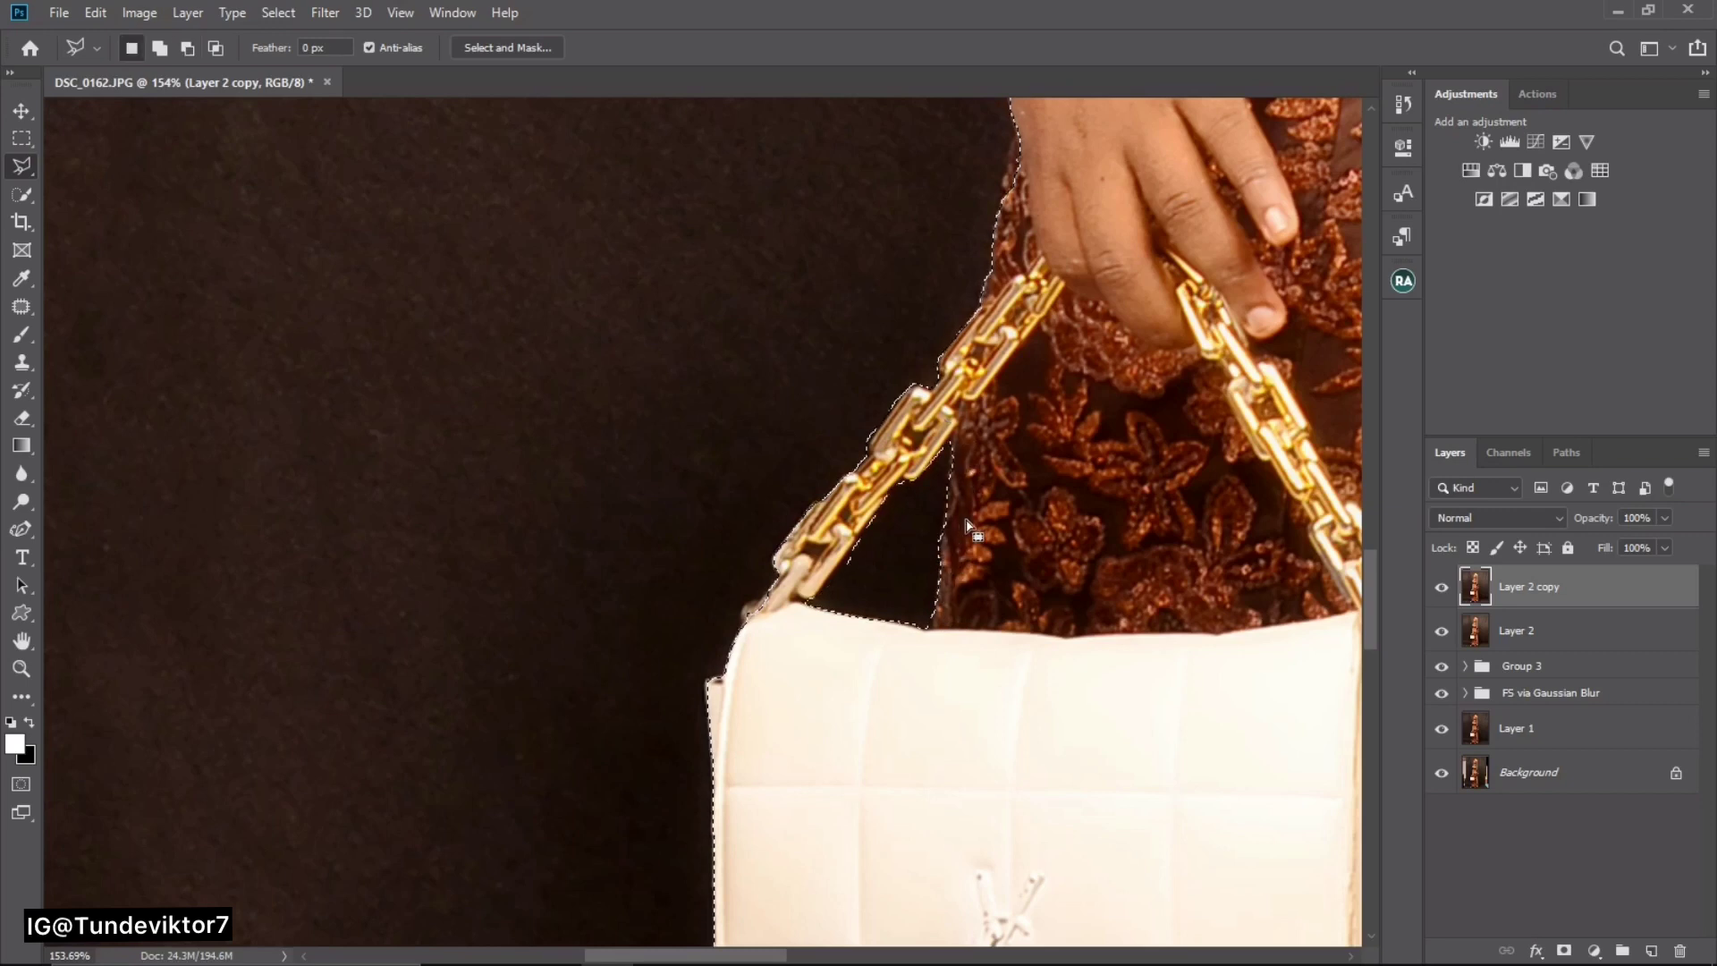
- Add the handbag's upper corner where the base of the gold chain attaches to the subject selection
key(z)
drag(1031, 556, 832, 510)
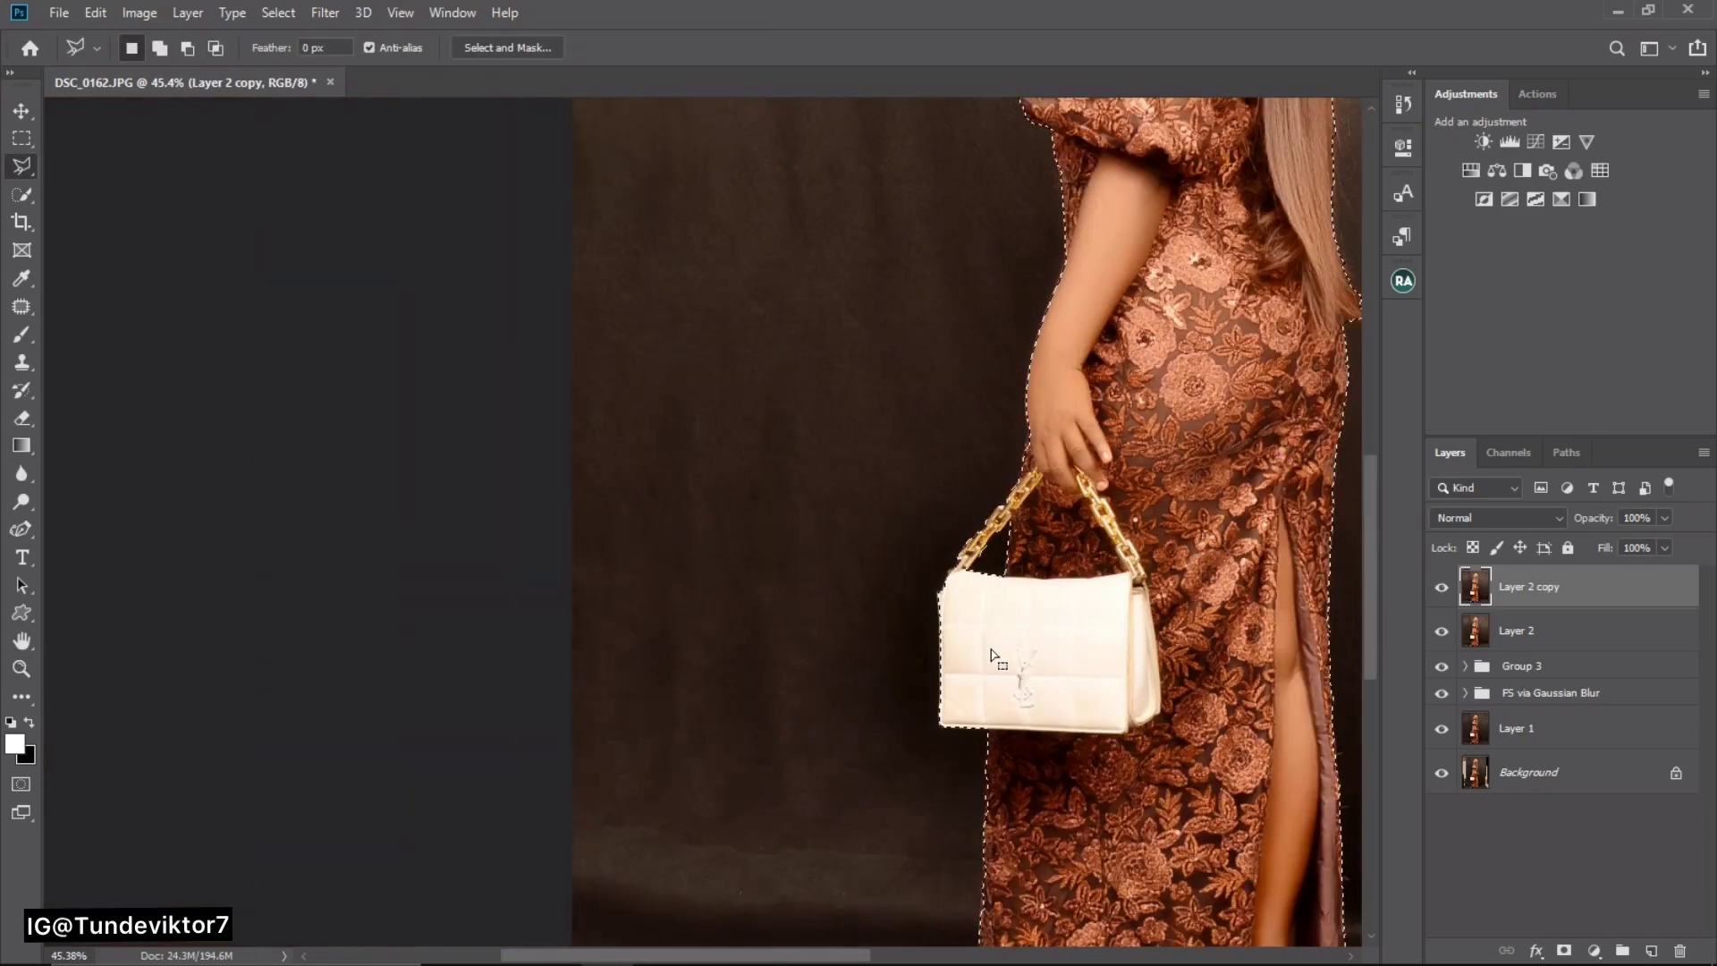
drag(1036, 639, 993, 408)
key(z)
drag(886, 359, 1014, 402)
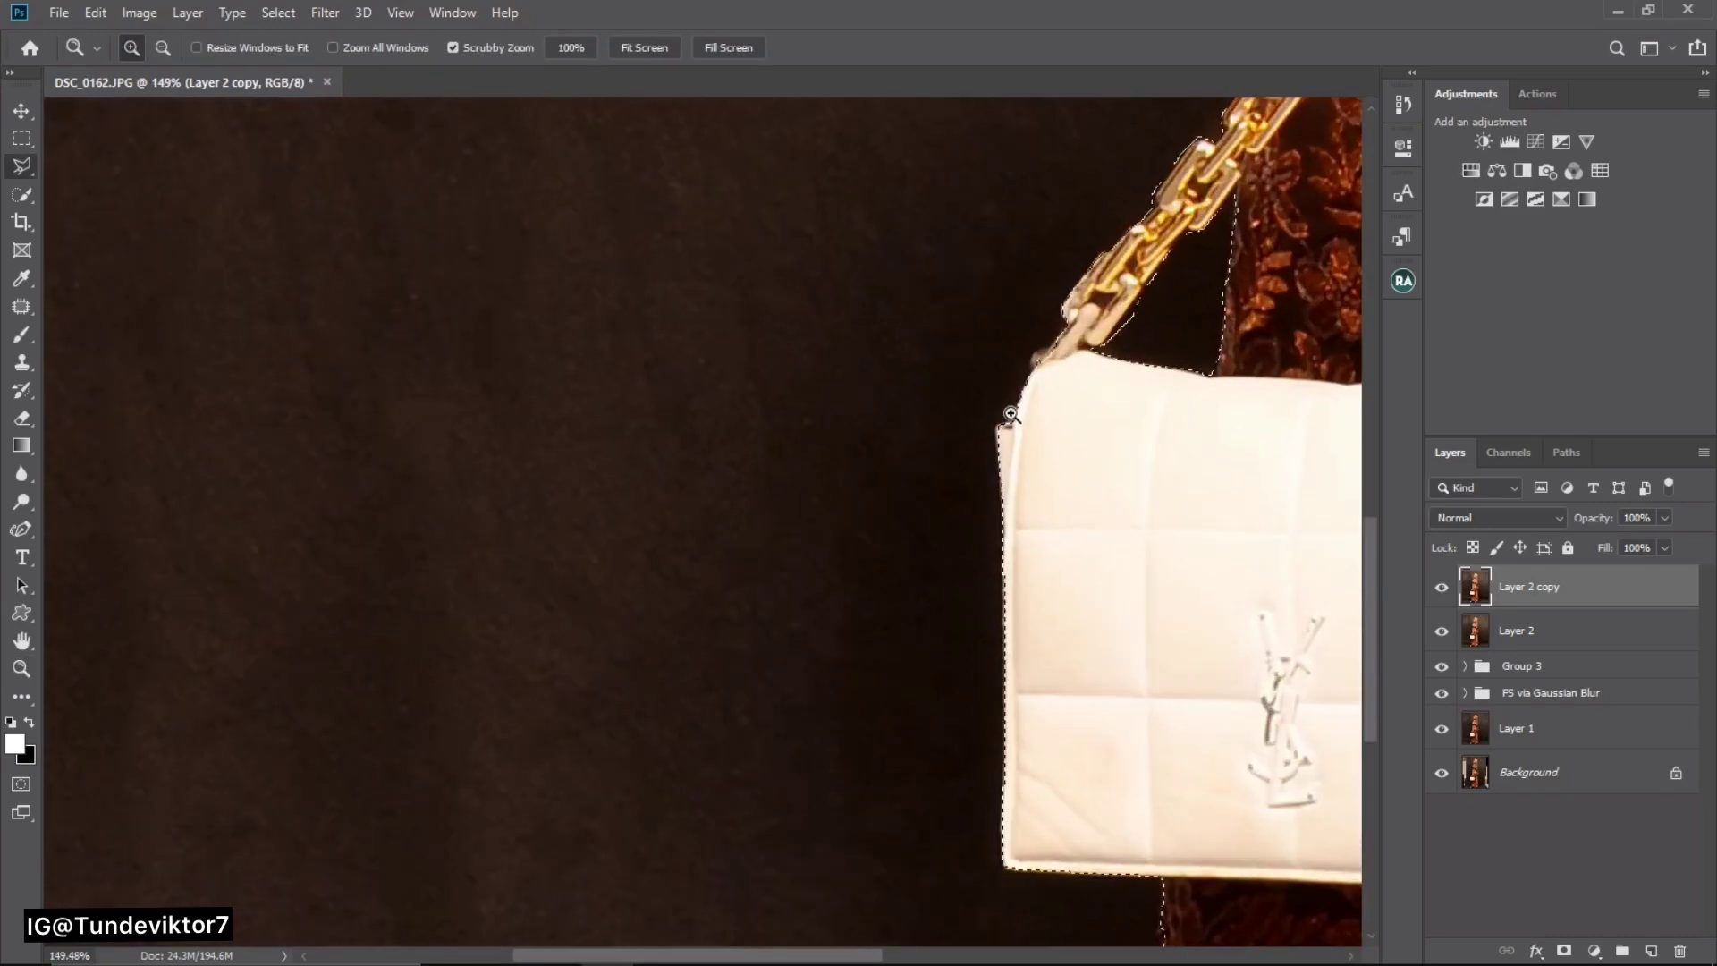
drag(1056, 459, 1028, 460)
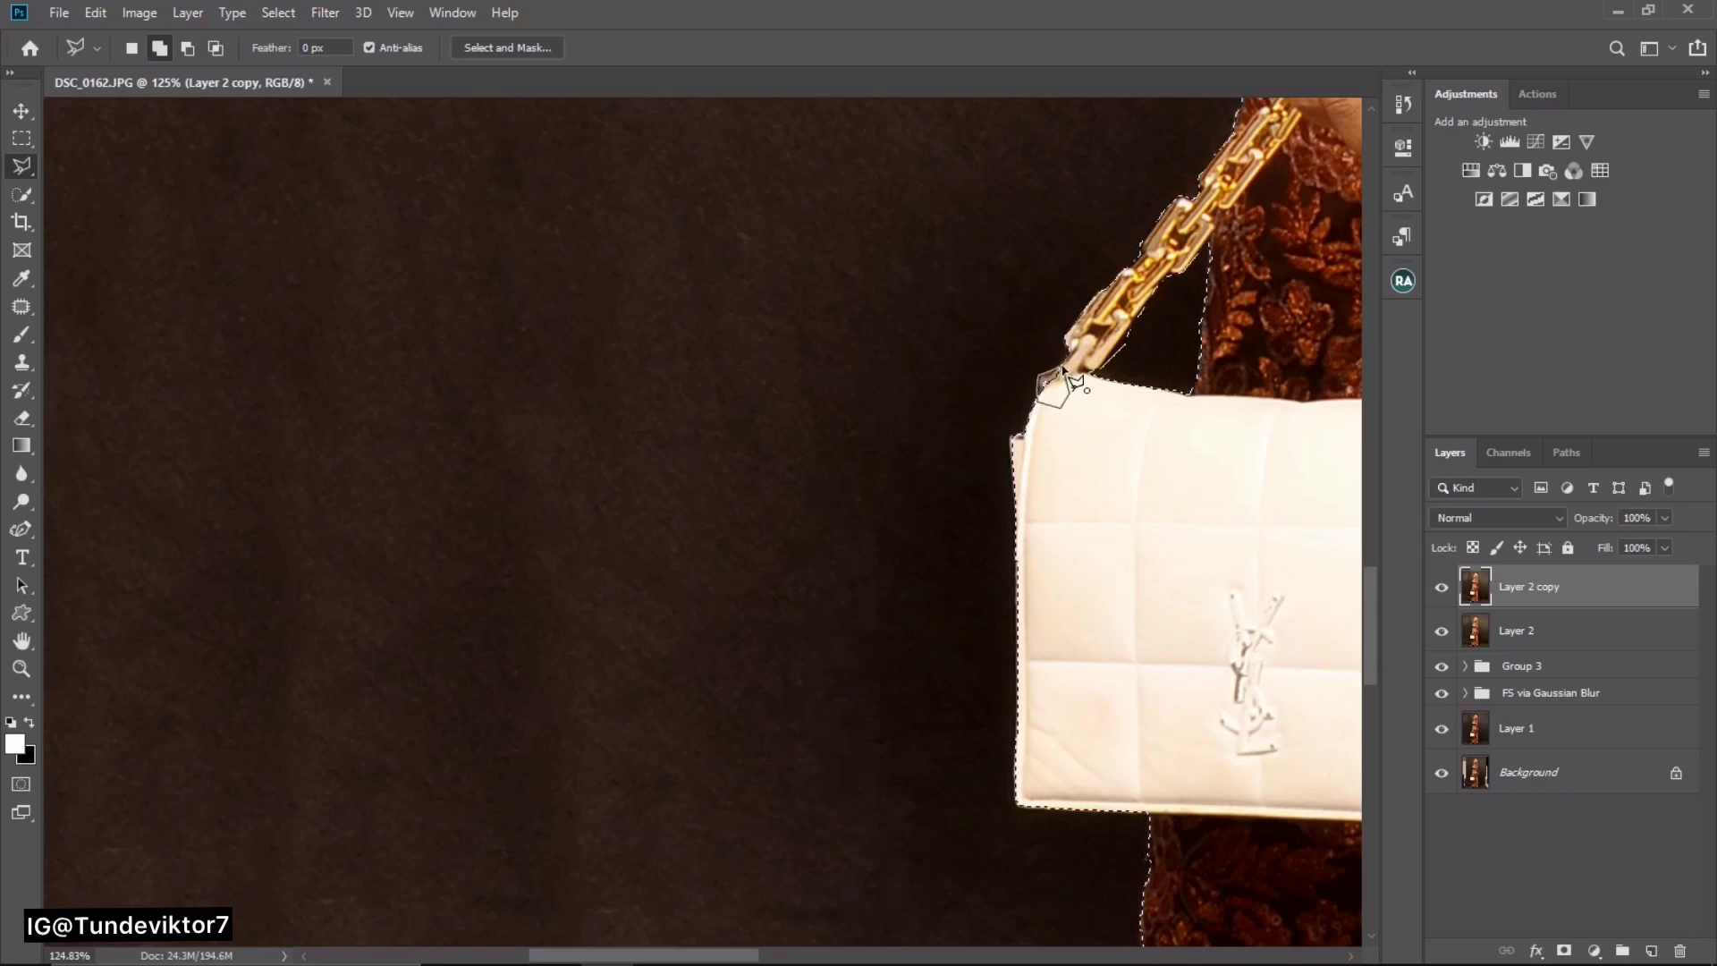
drag(1073, 382, 1051, 297)
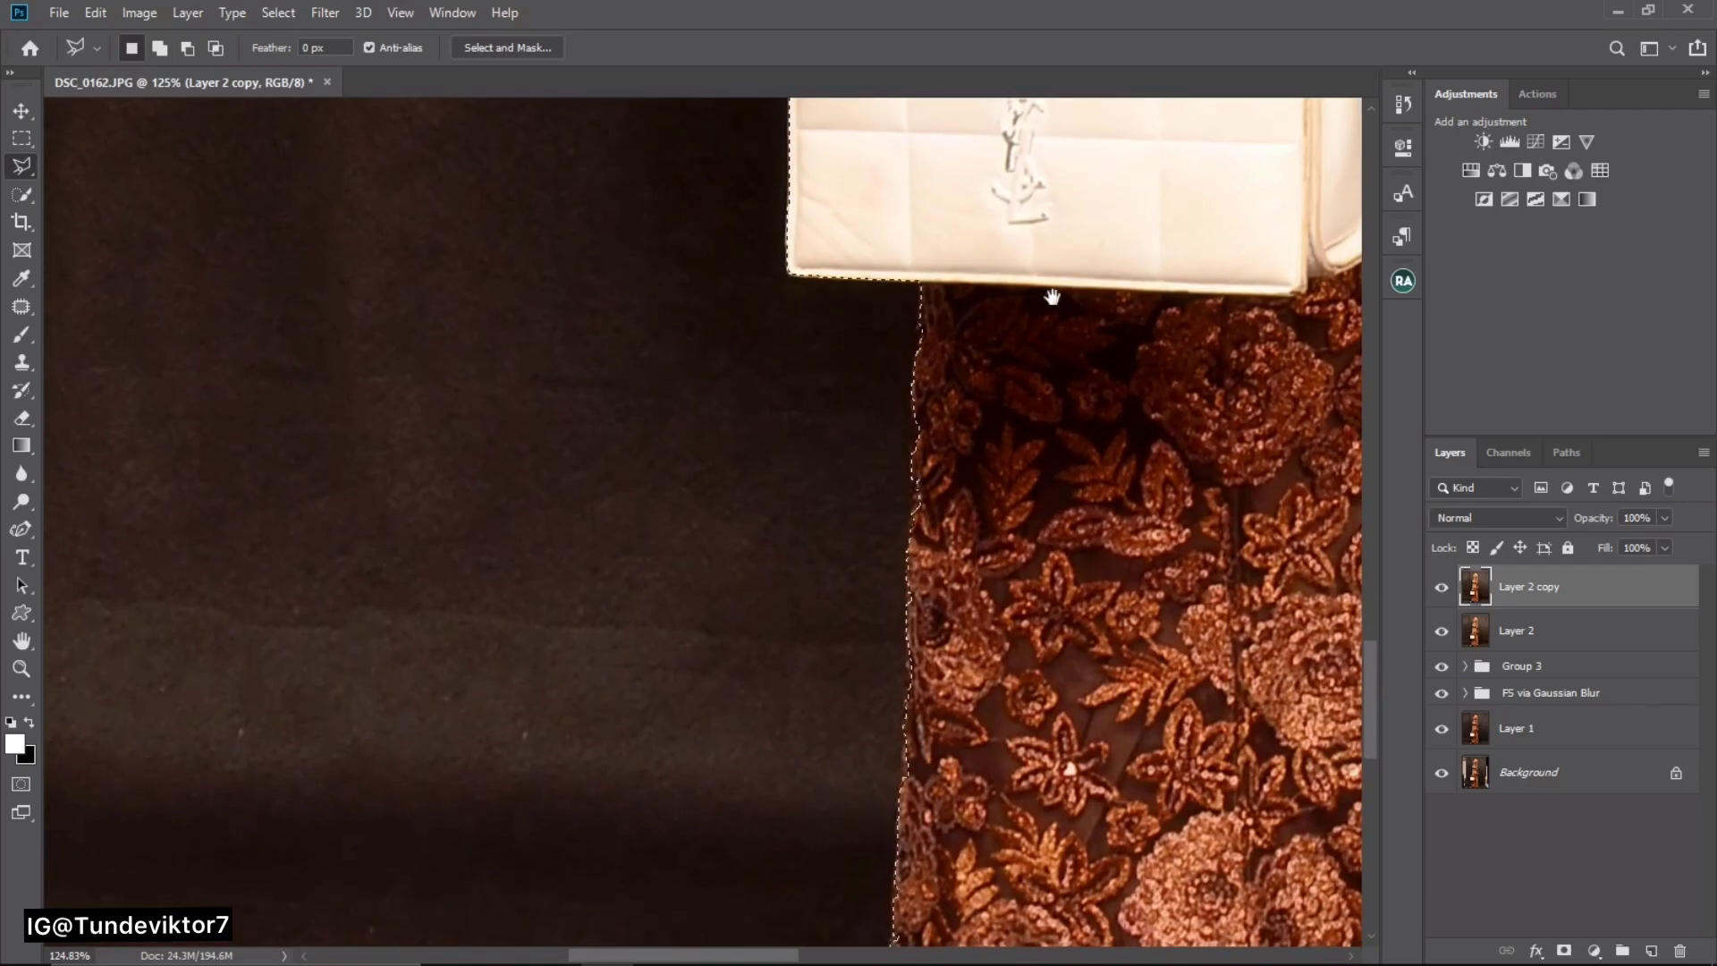
- Add the dress's outer edge, from below the handbag down to the scalloped hem, to the subject selection
drag(1037, 459, 1052, 386)
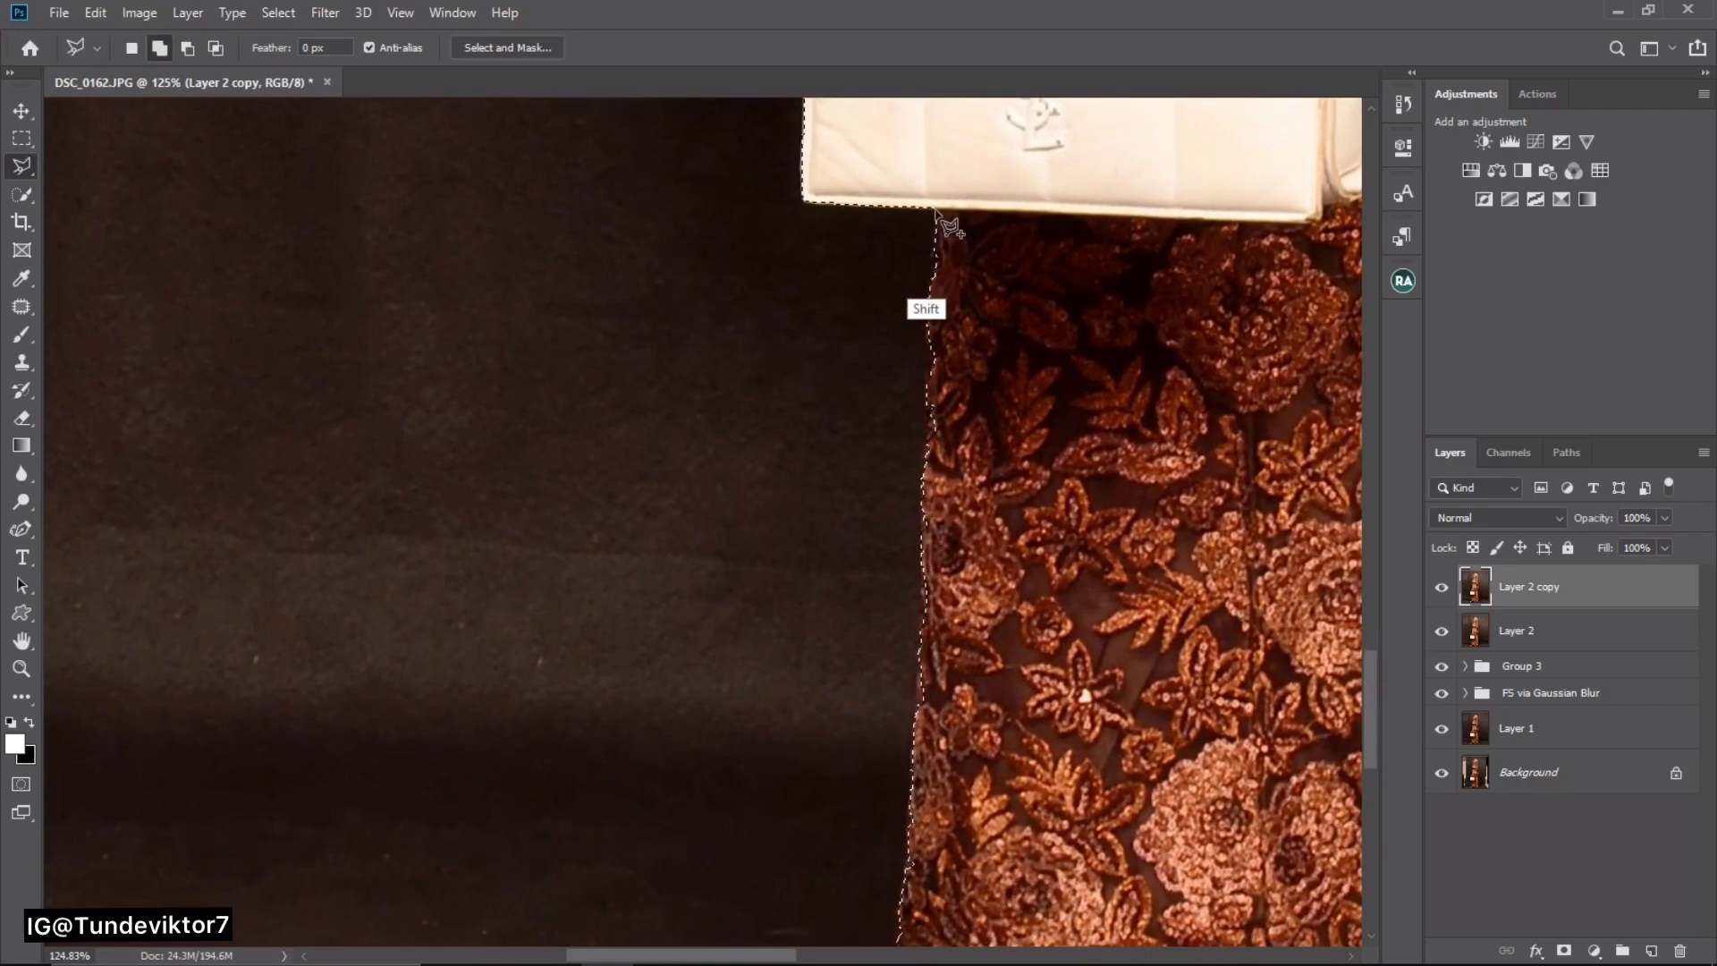
click(926, 280)
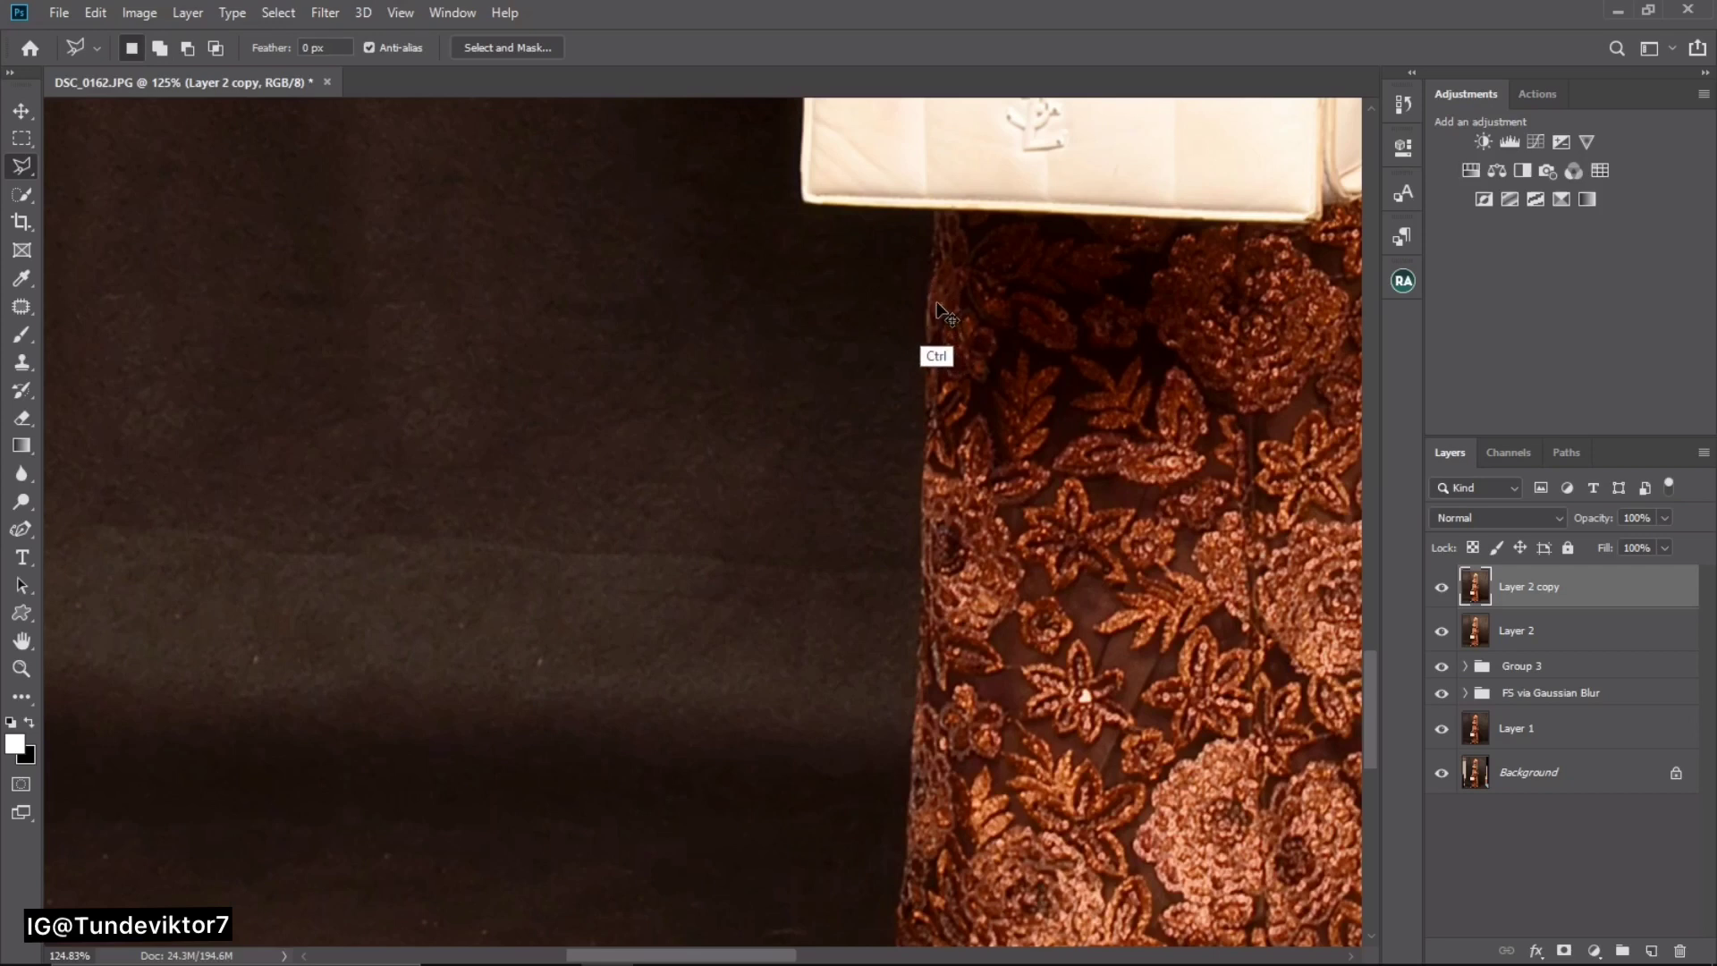
ctrl+click(938, 307)
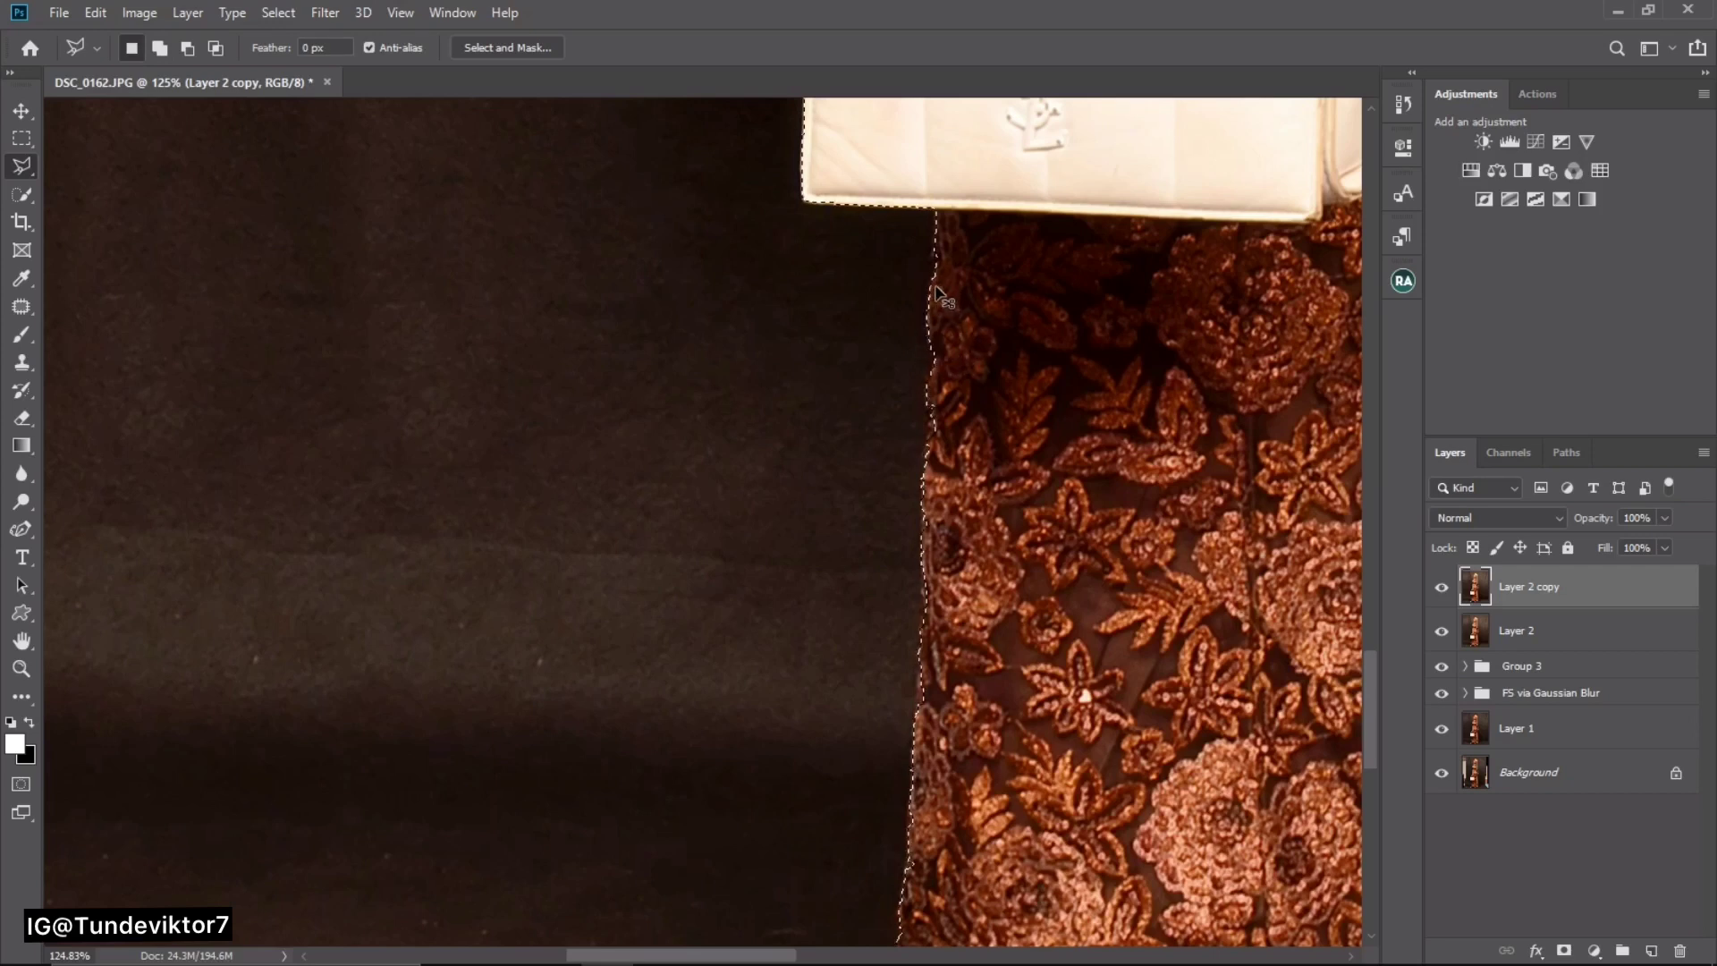
shift+click(934, 211)
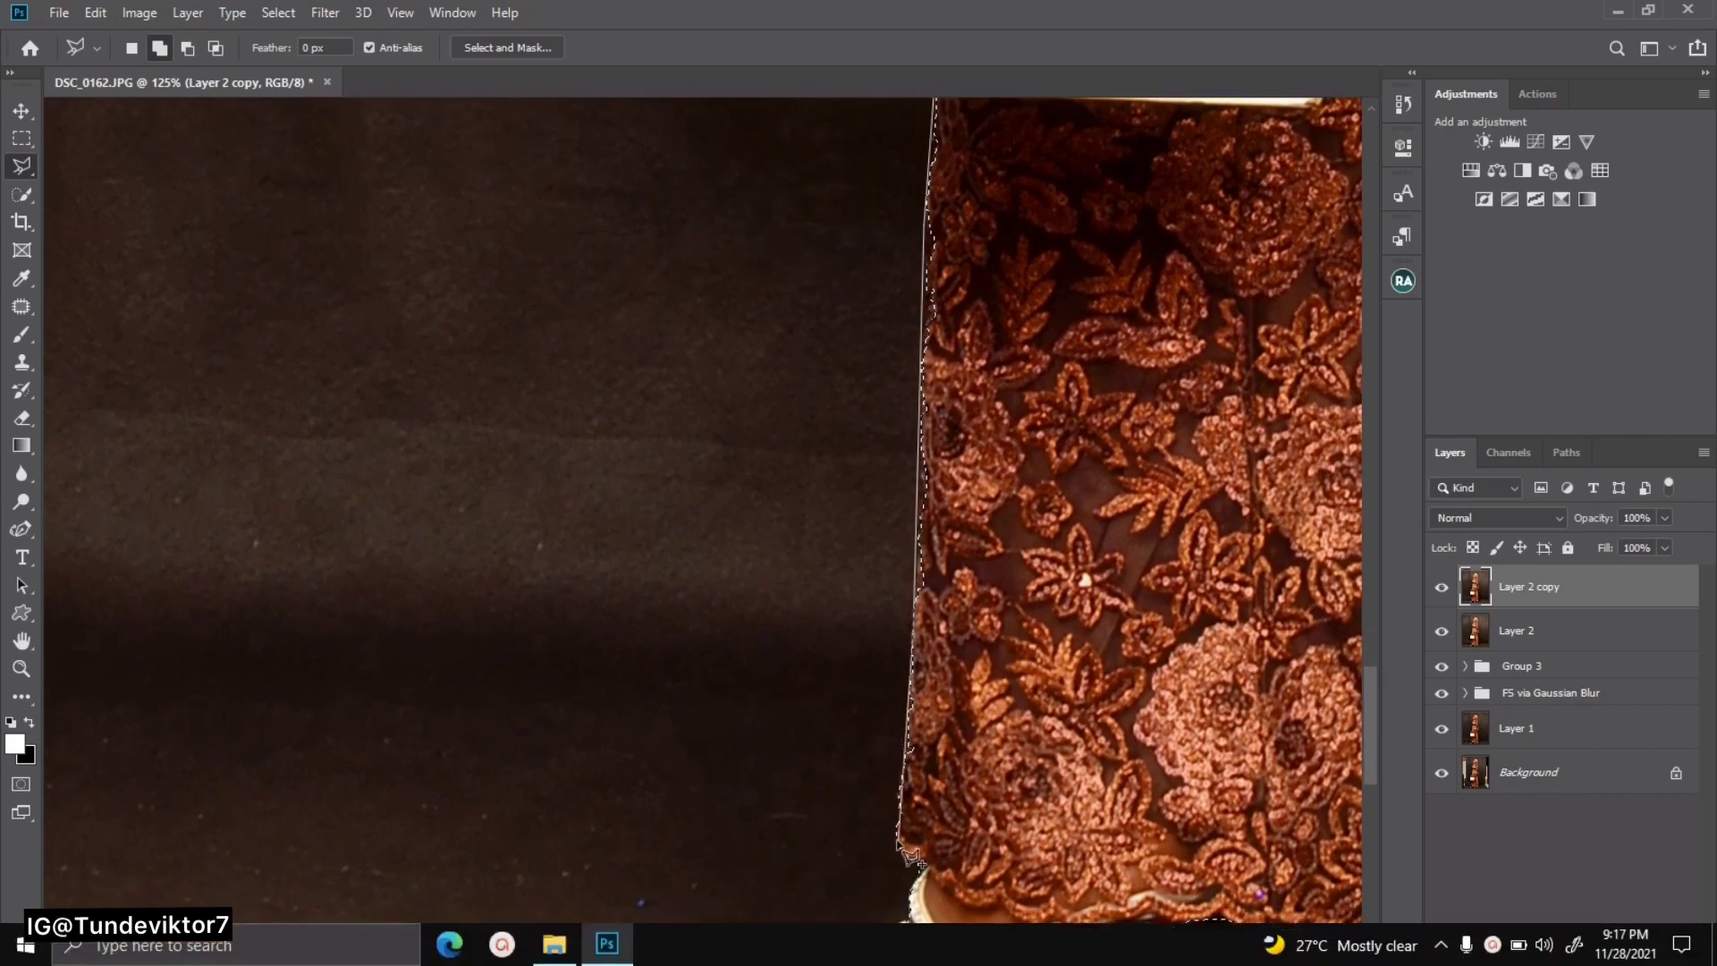
click(910, 863)
click(942, 859)
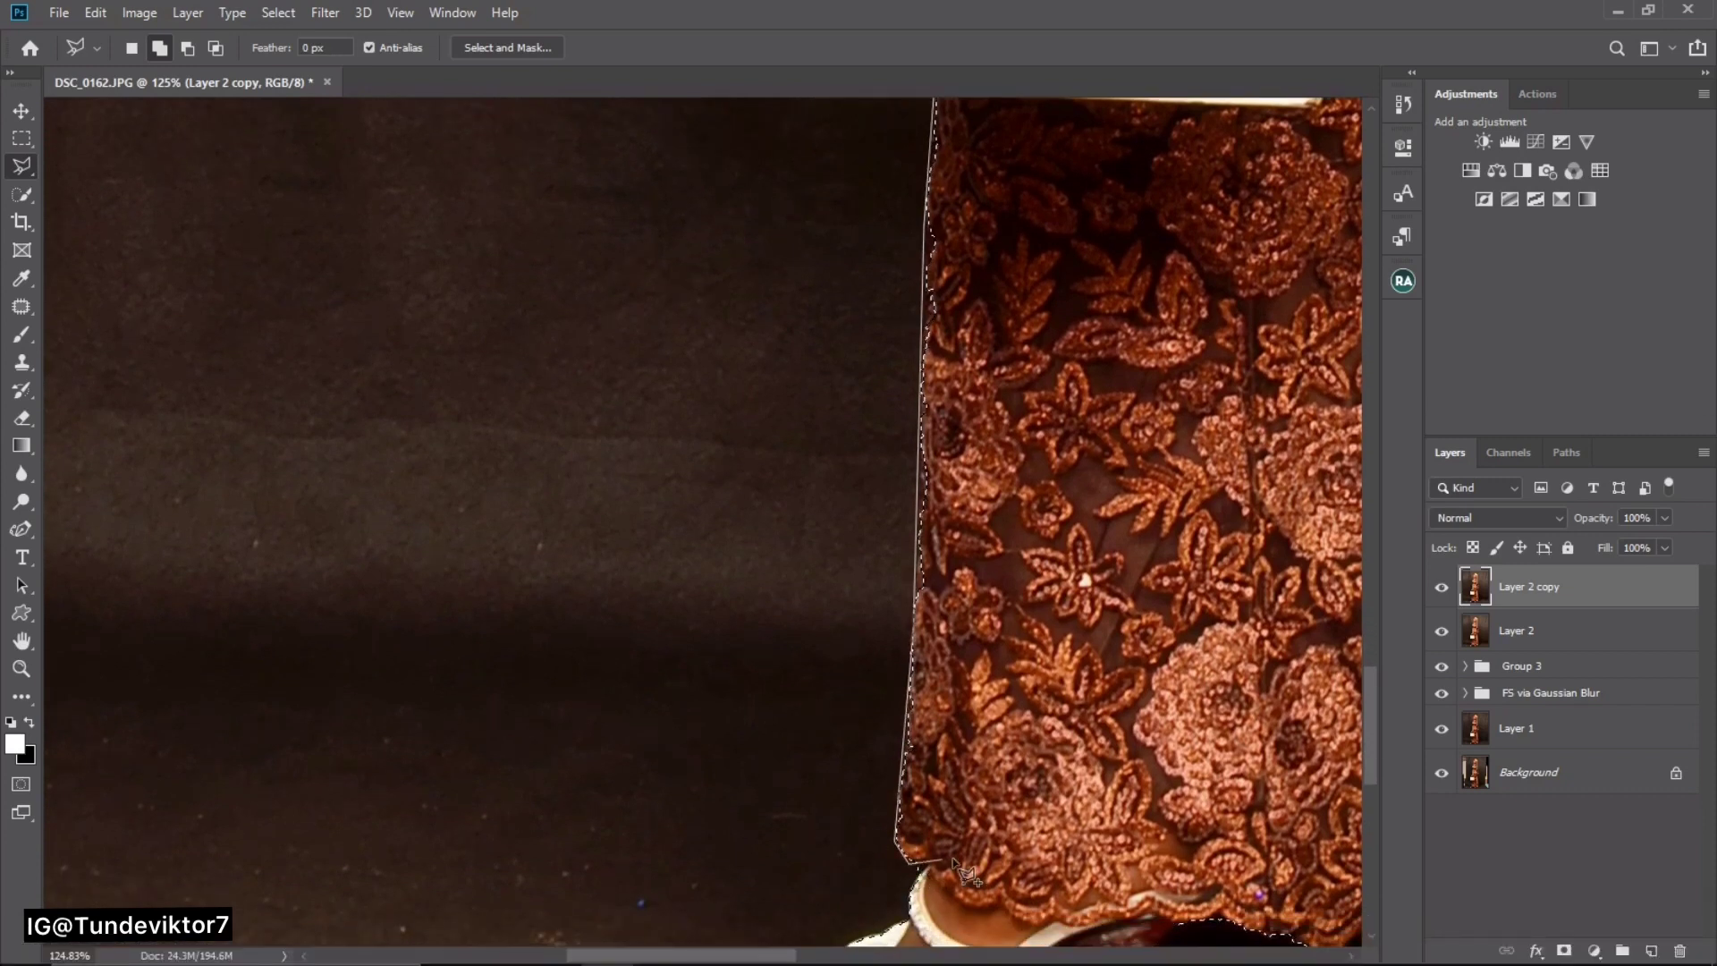
click(984, 840)
click(1021, 767)
click(1088, 275)
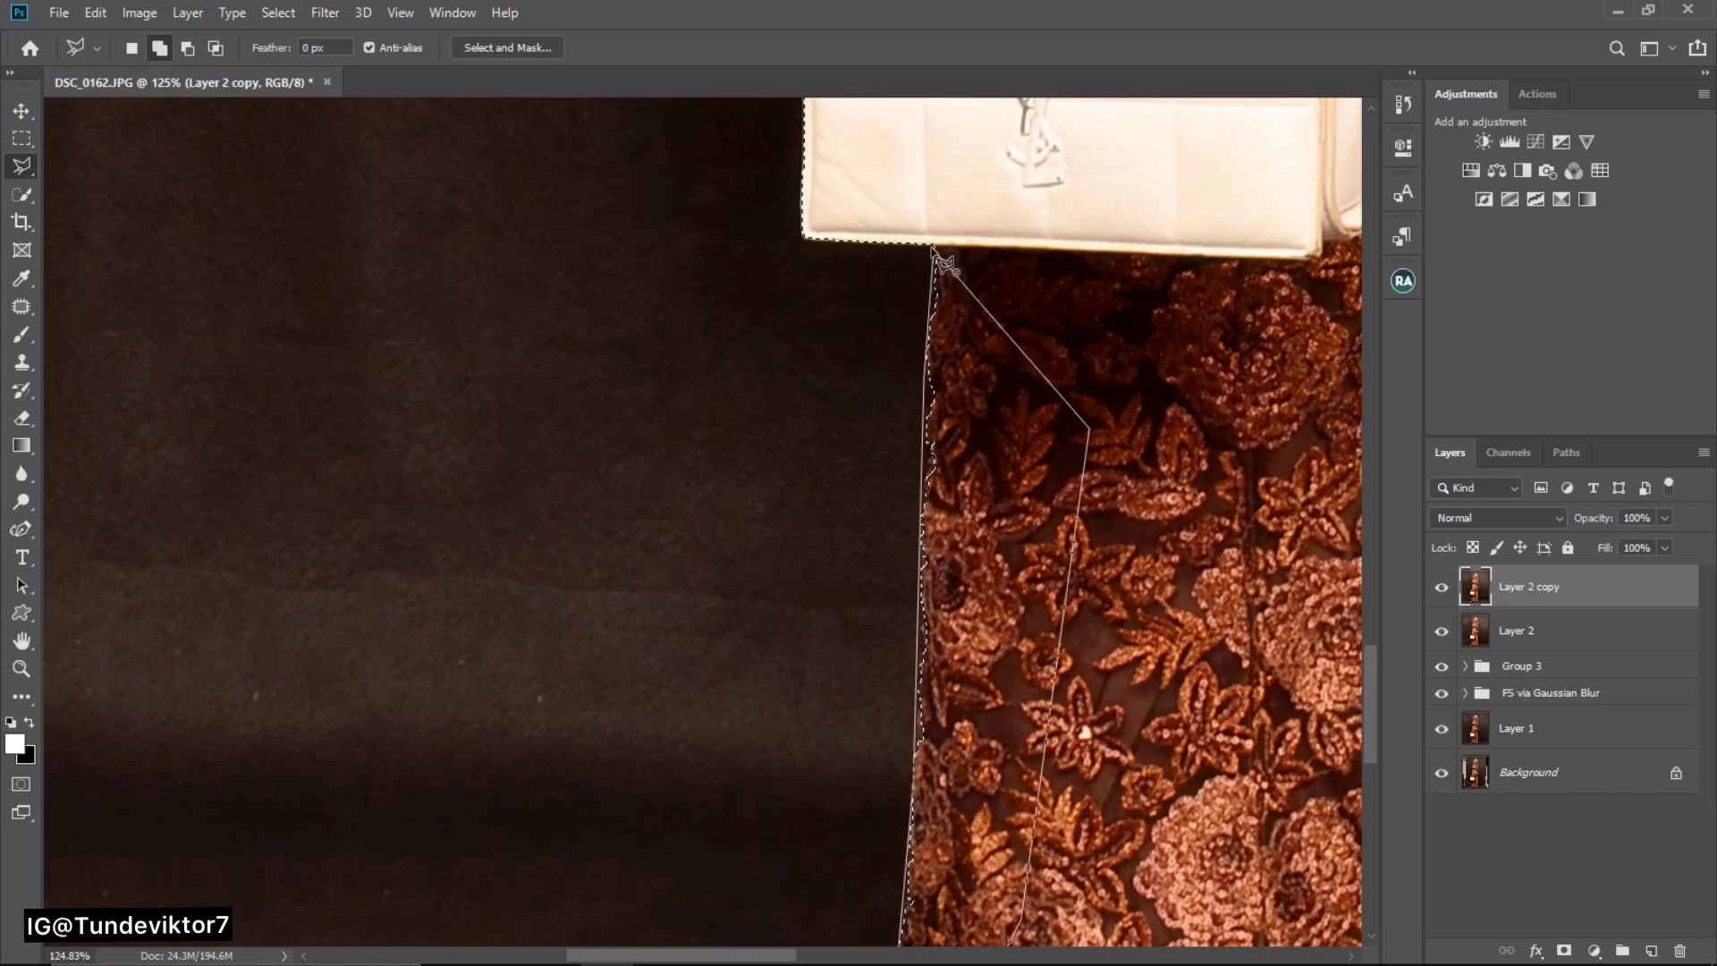
click(939, 260)
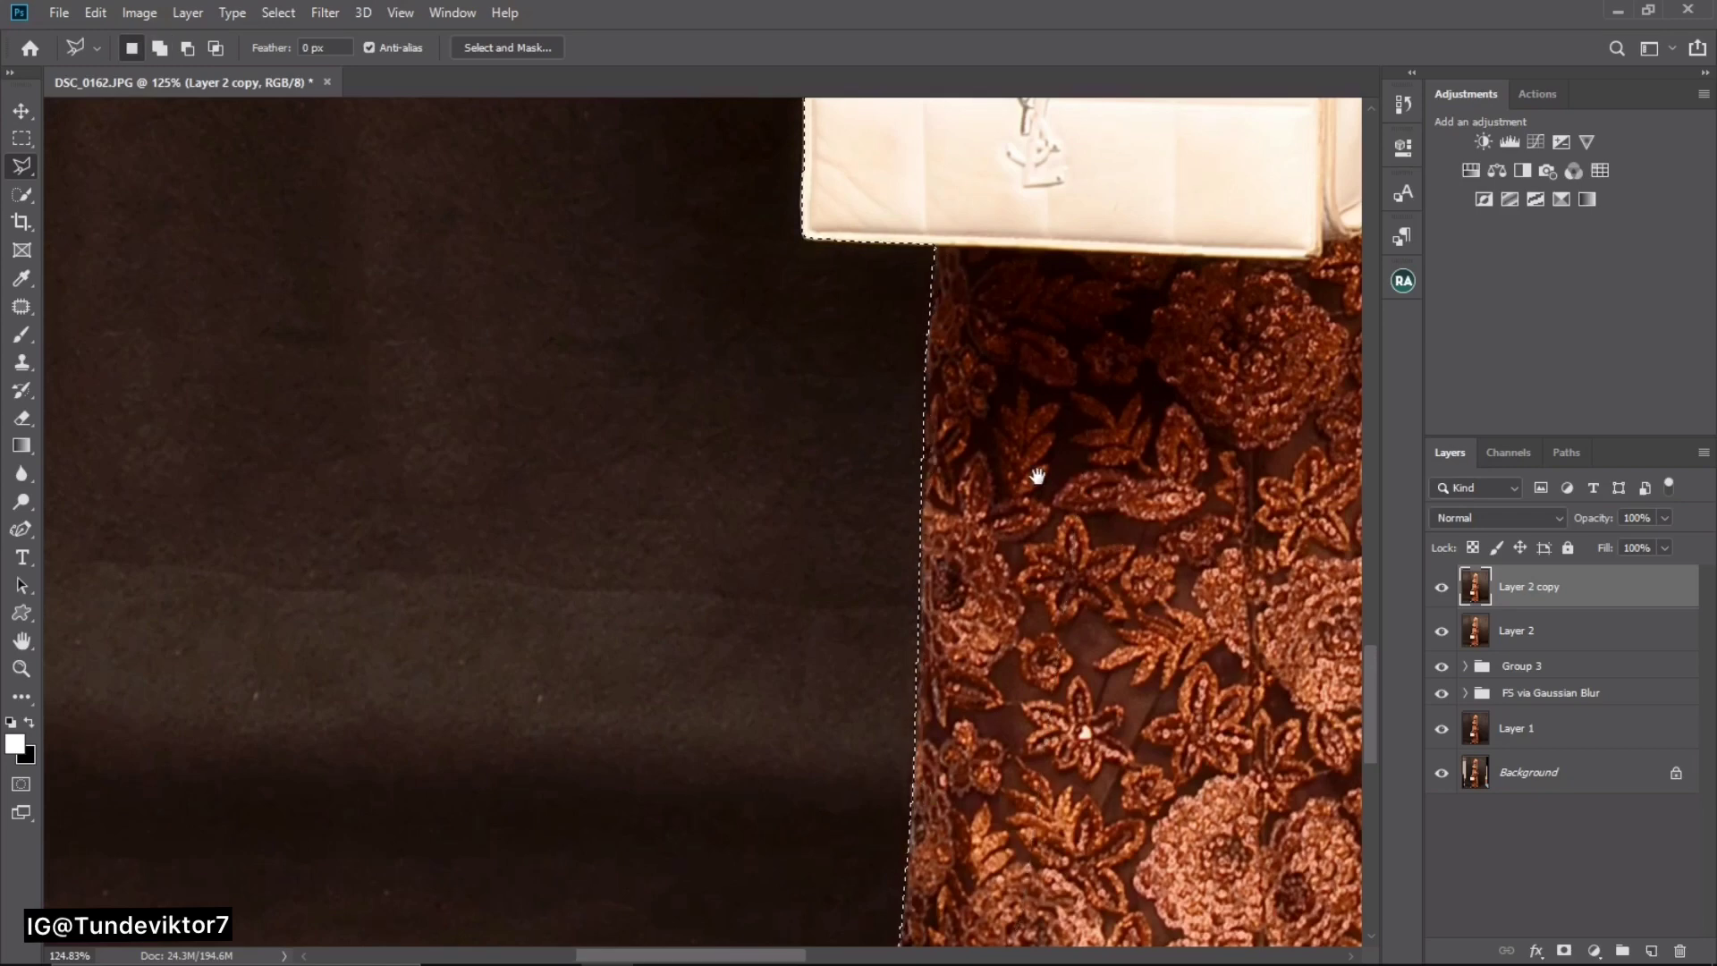
- Subtract the small backdrop notch between the dress hem and the left shoe's beaded ankle strap from the subject selection
drag(1034, 474, 802, 129)
drag(1054, 428, 963, 284)
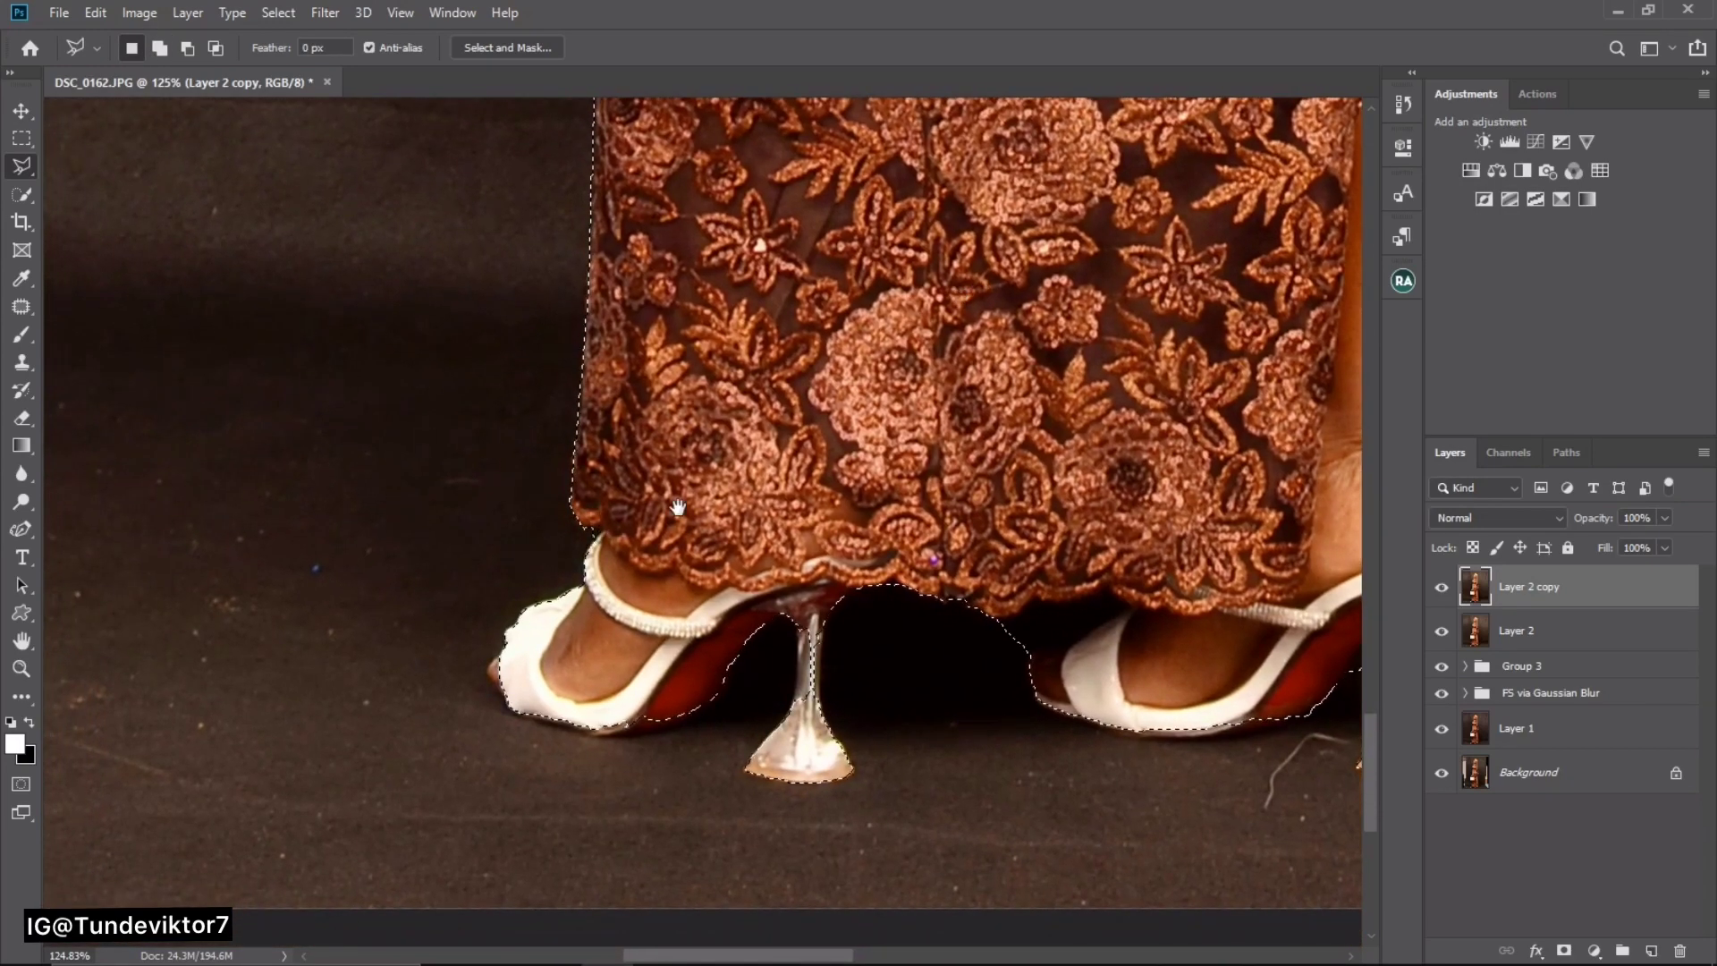
mouse_move(683, 501)
mouse_down()
mouse_move(820, 446)
mouse_move(821, 500)
mouse_up()
key(z)
key(l)
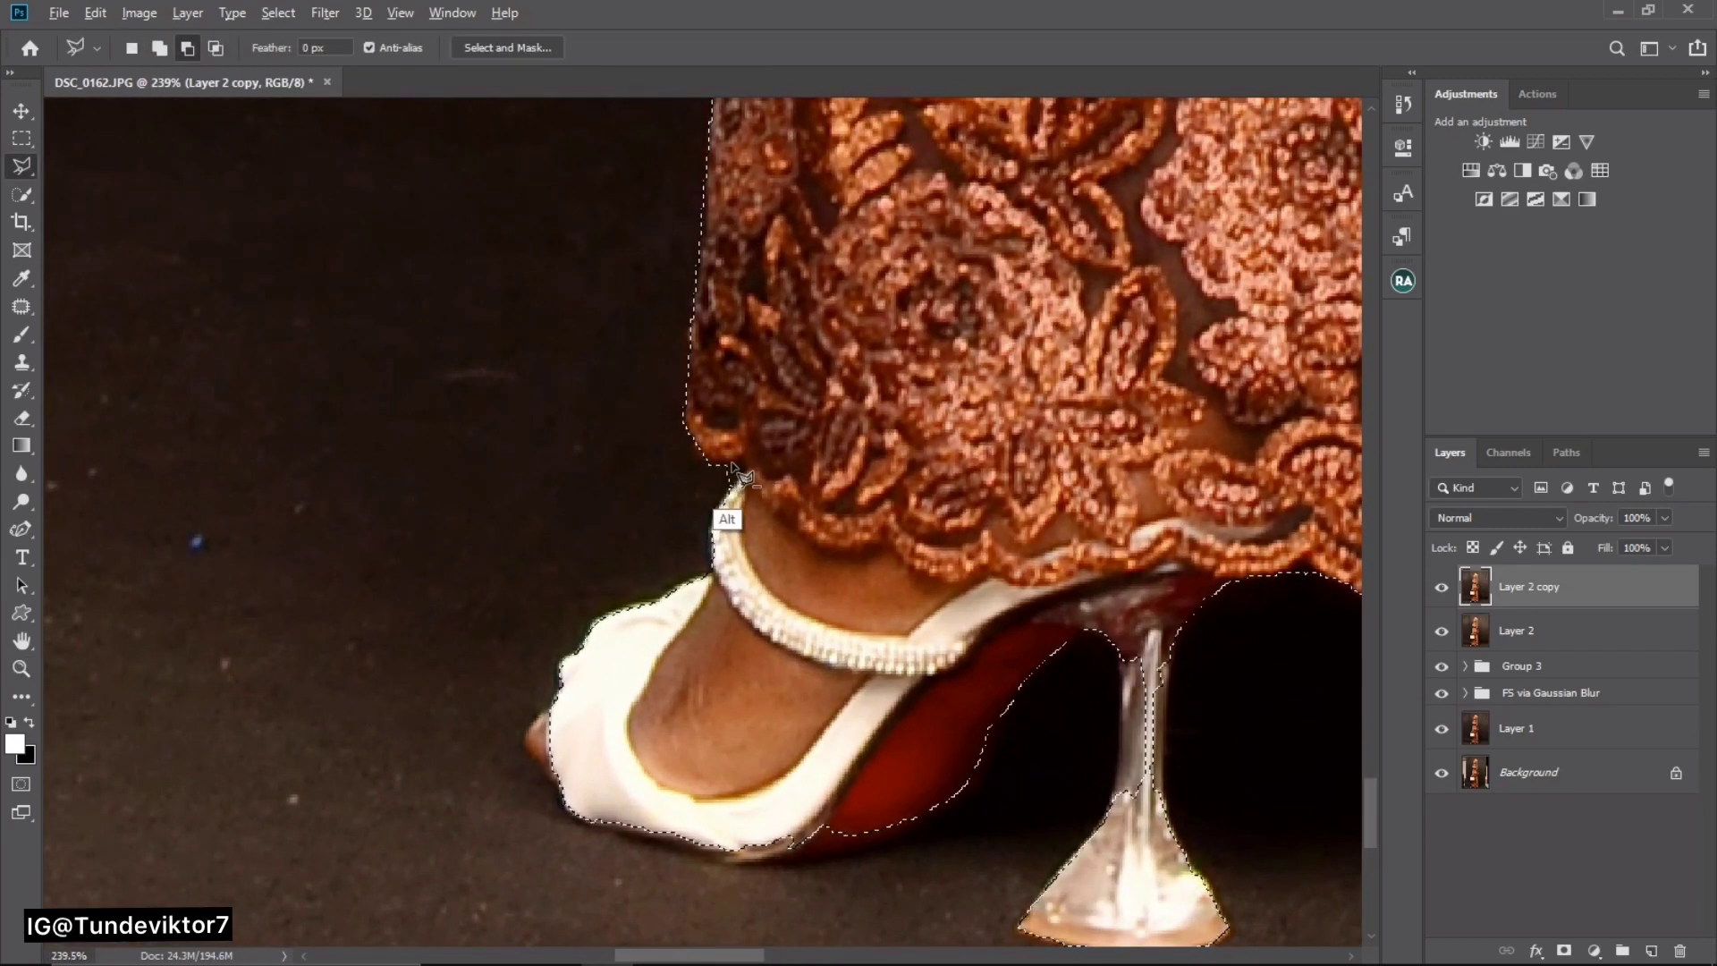
double_click(726, 483)
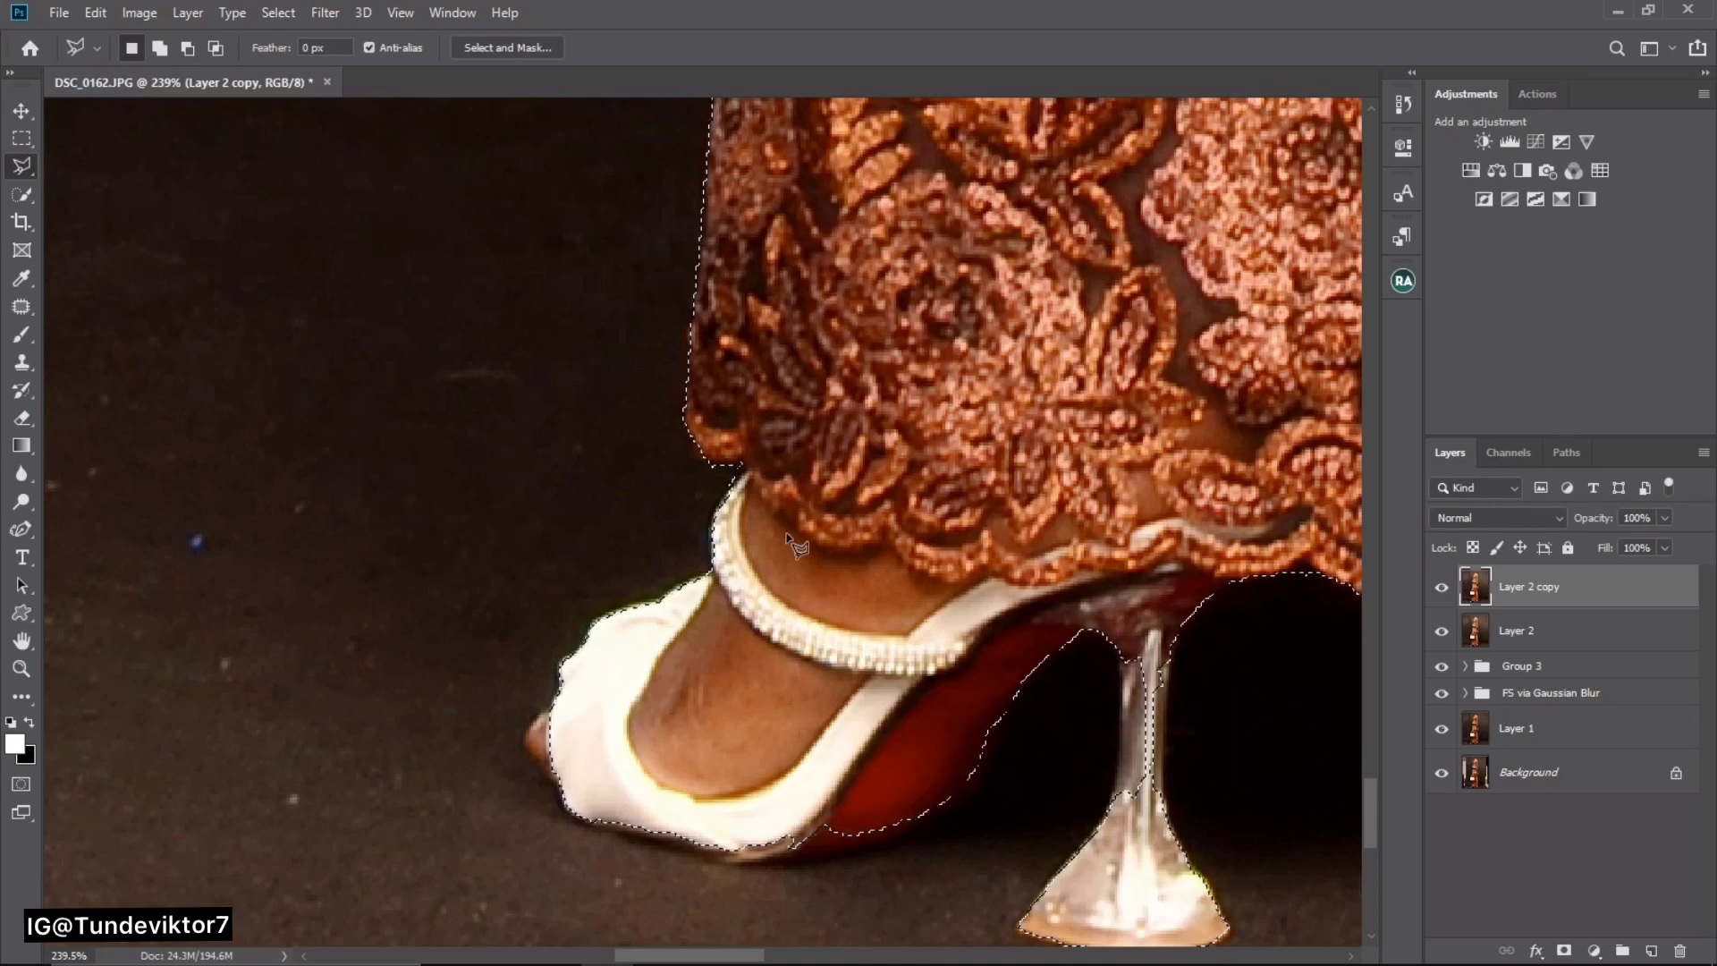
- Add the exposed toe tip at the front of the left shoe to the subject selection
drag(558, 700, 726, 559)
key(shift)
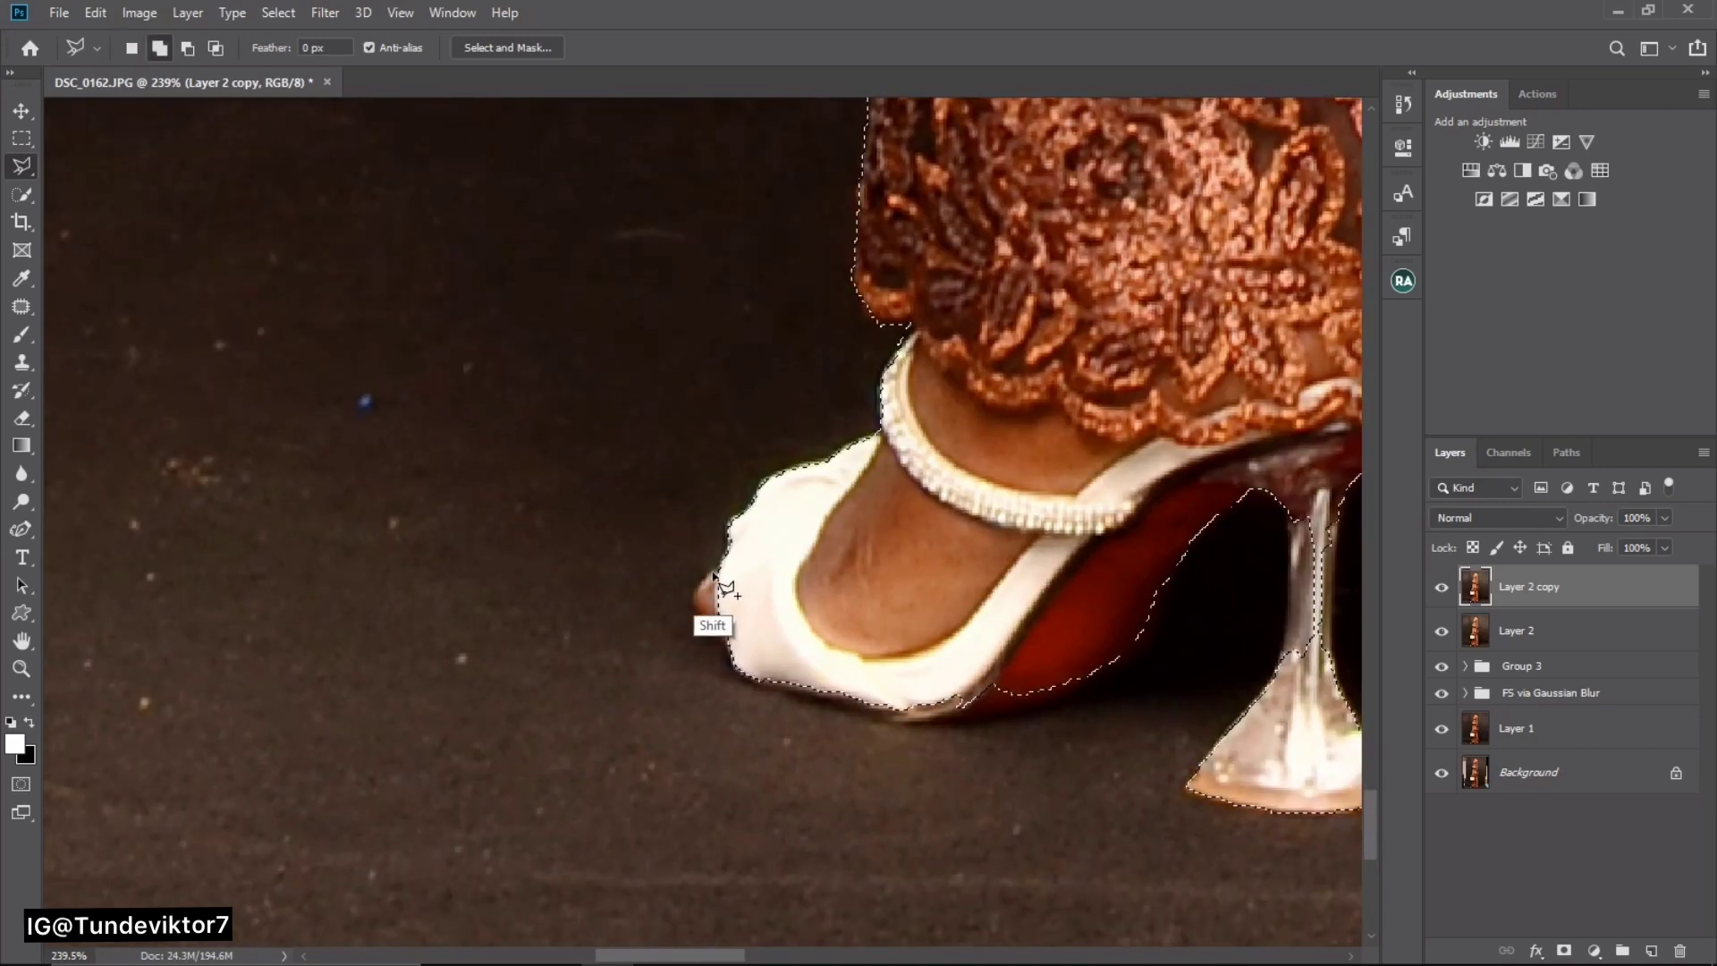
shift+click(716, 573)
click(703, 580)
click(691, 594)
click(721, 571)
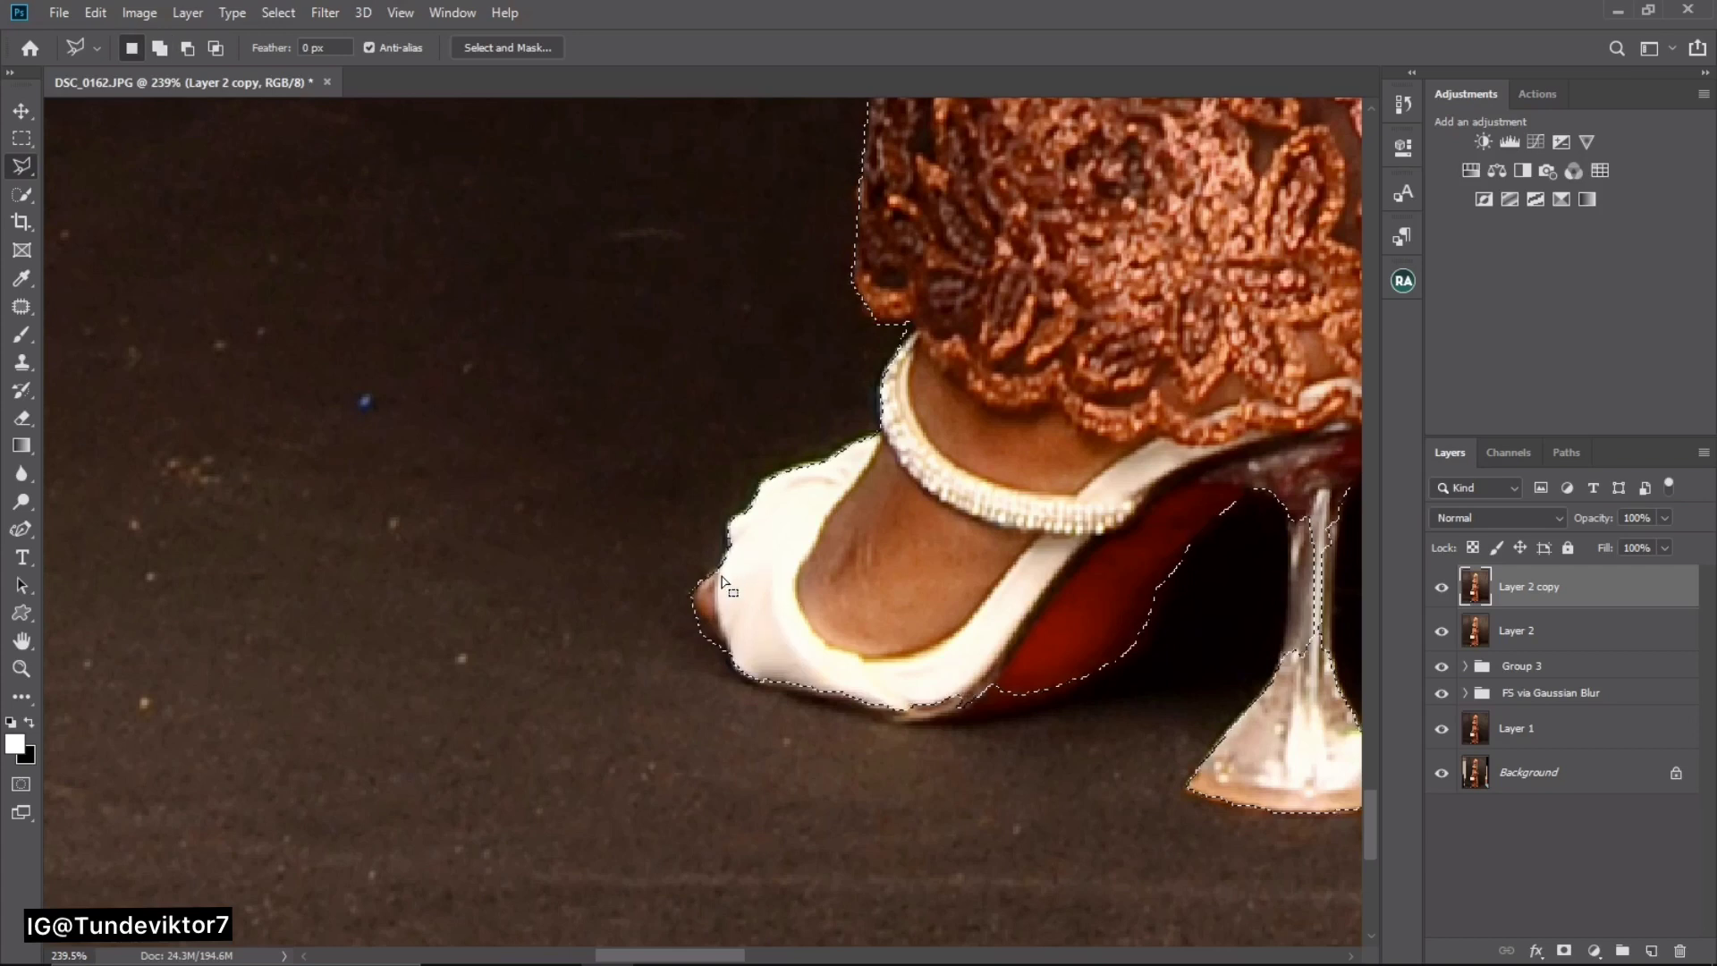
- Add the left shoe's underside and red sole, from the toe up to the top of the clear heel, to the subject selection
drag(1065, 644, 912, 521)
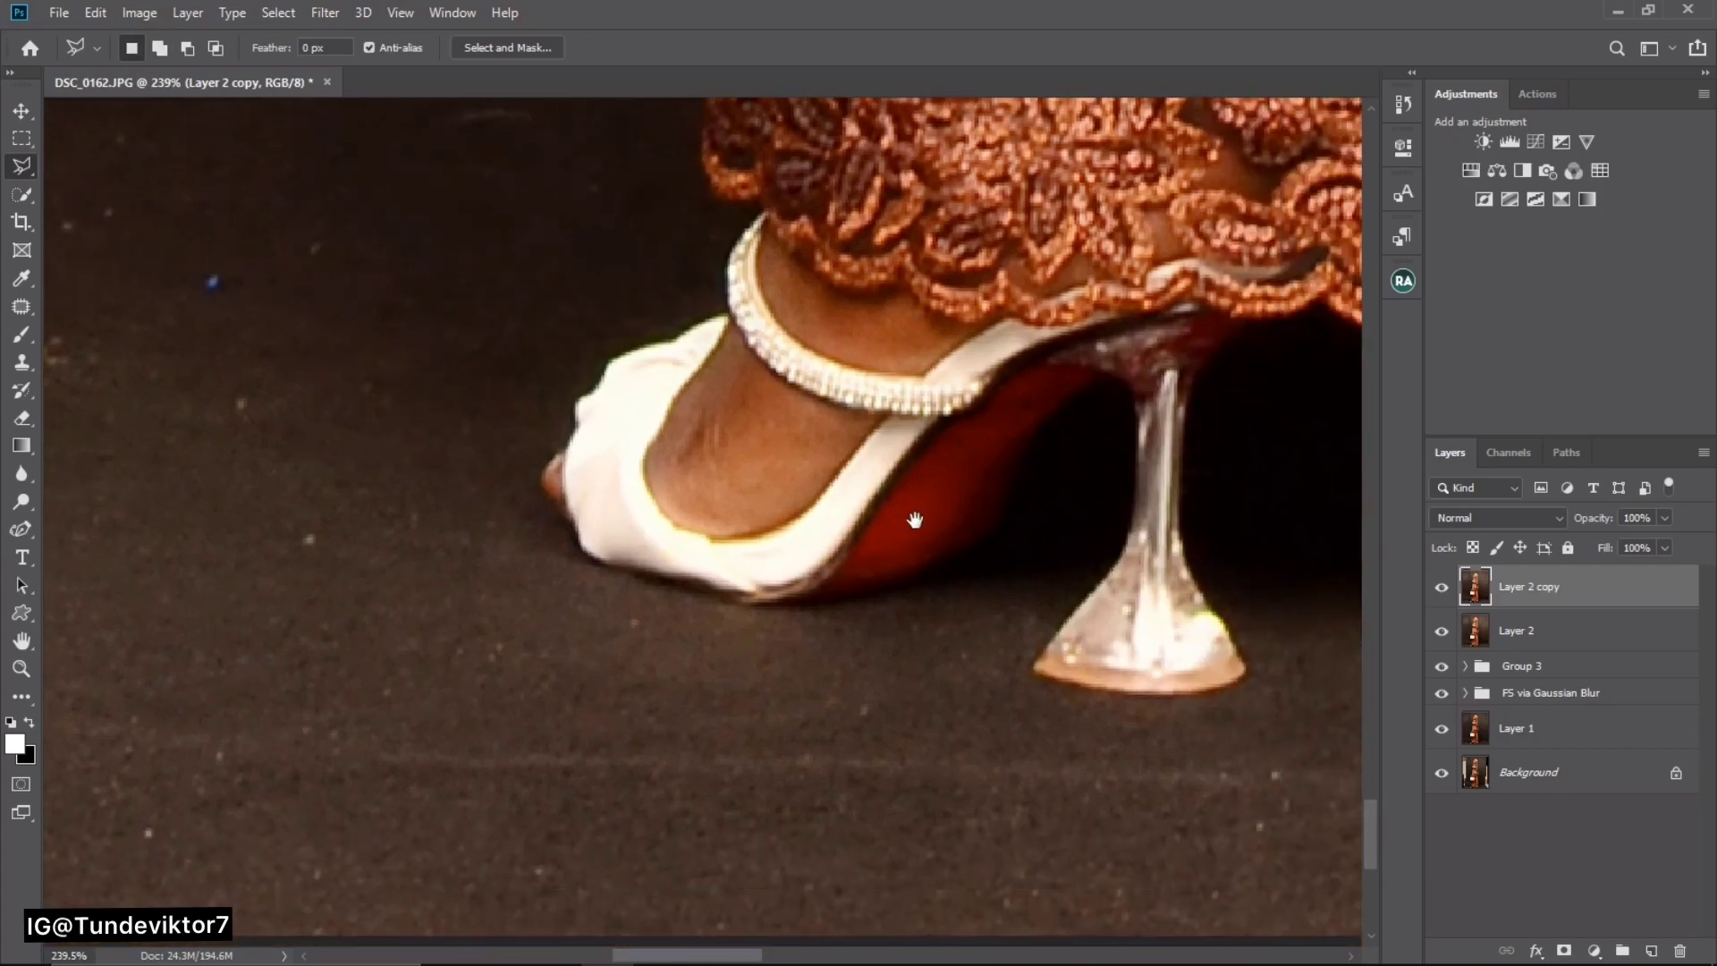
key(shift)
shift+click(604, 564)
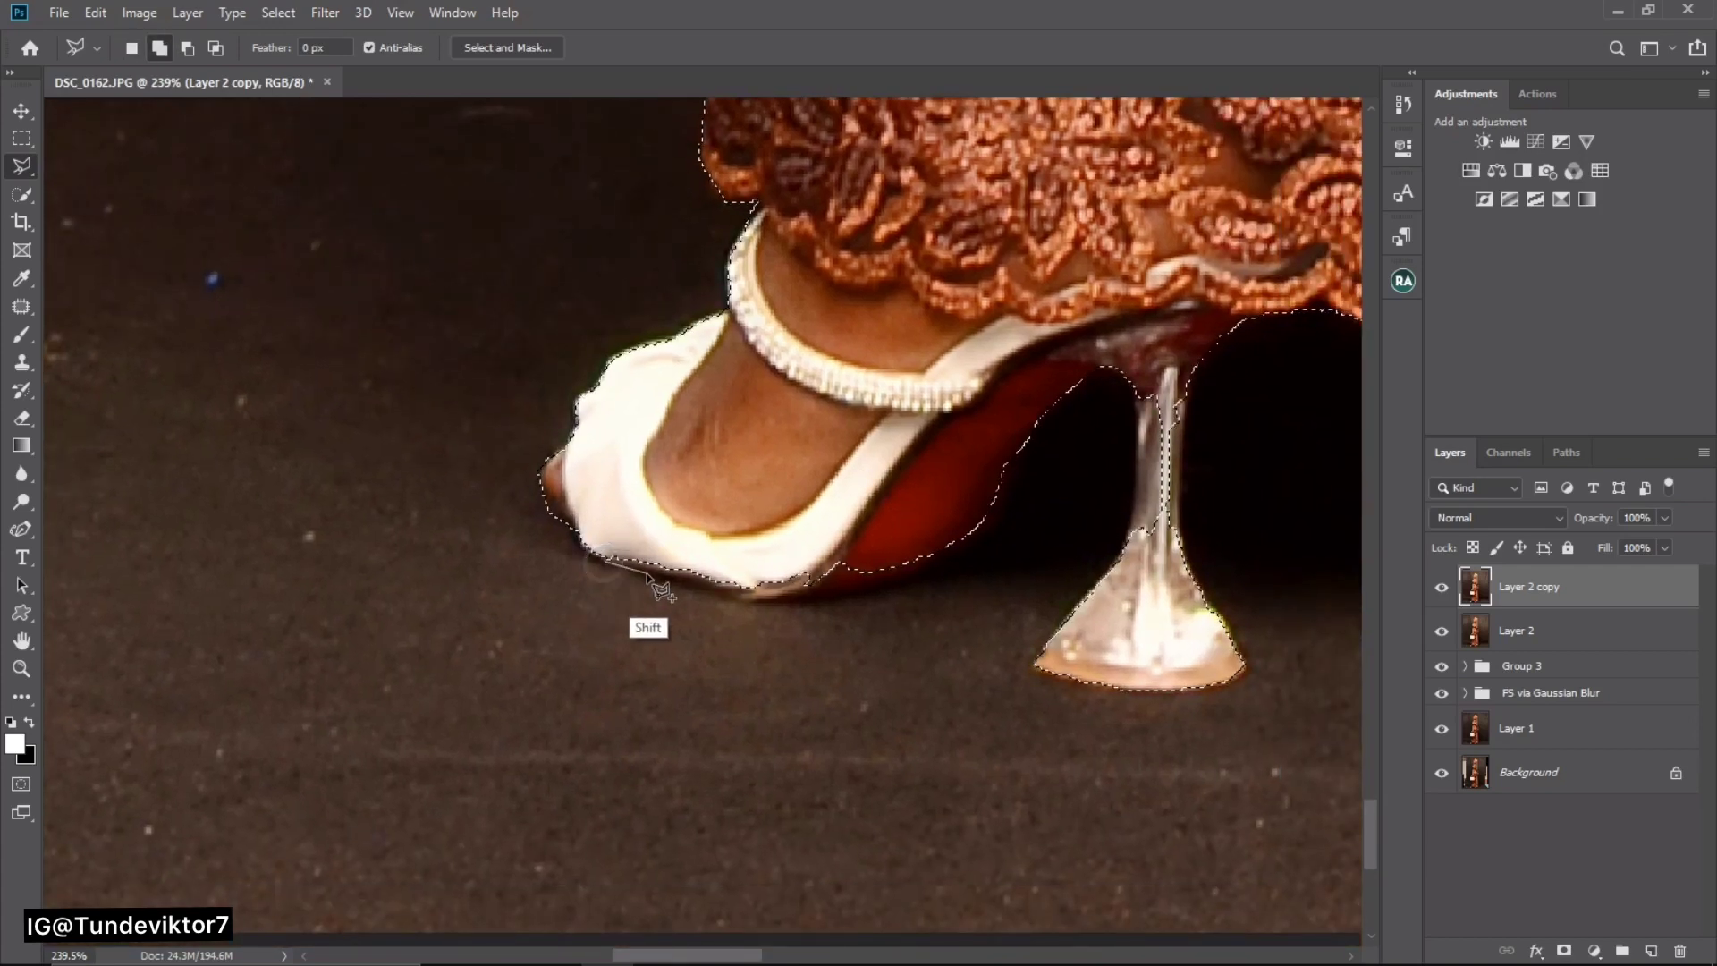
click(799, 607)
click(829, 604)
click(888, 583)
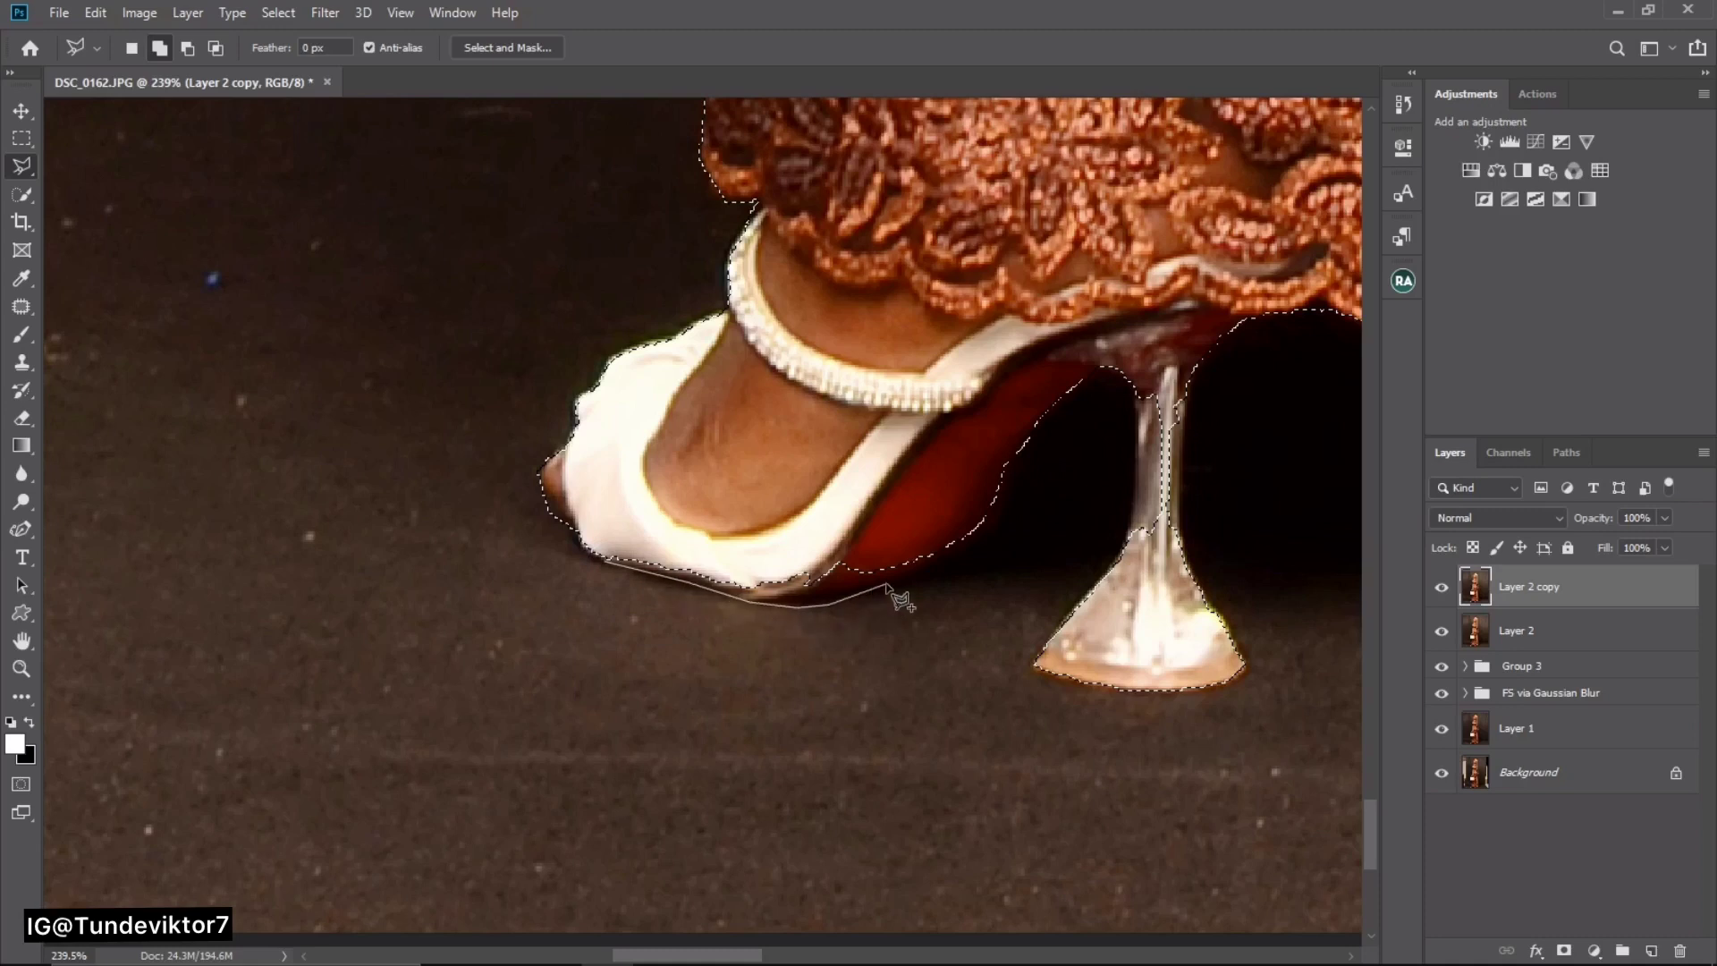
click(954, 562)
click(987, 544)
click(1024, 470)
click(1100, 373)
click(671, 491)
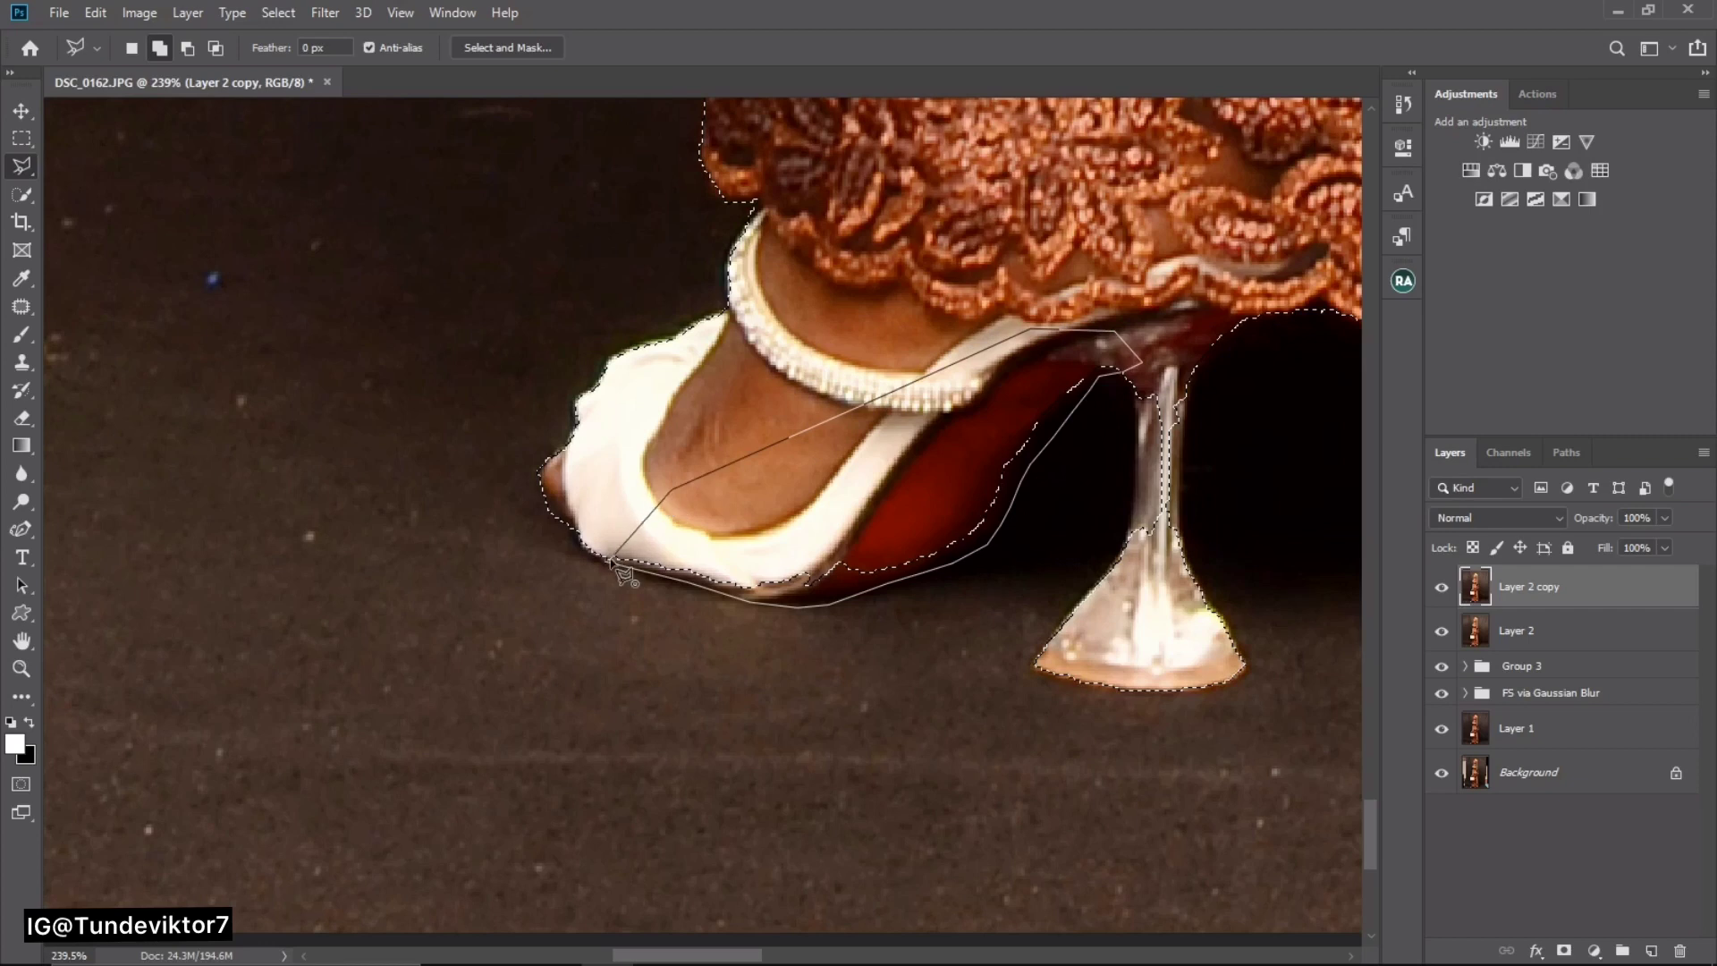
click(615, 563)
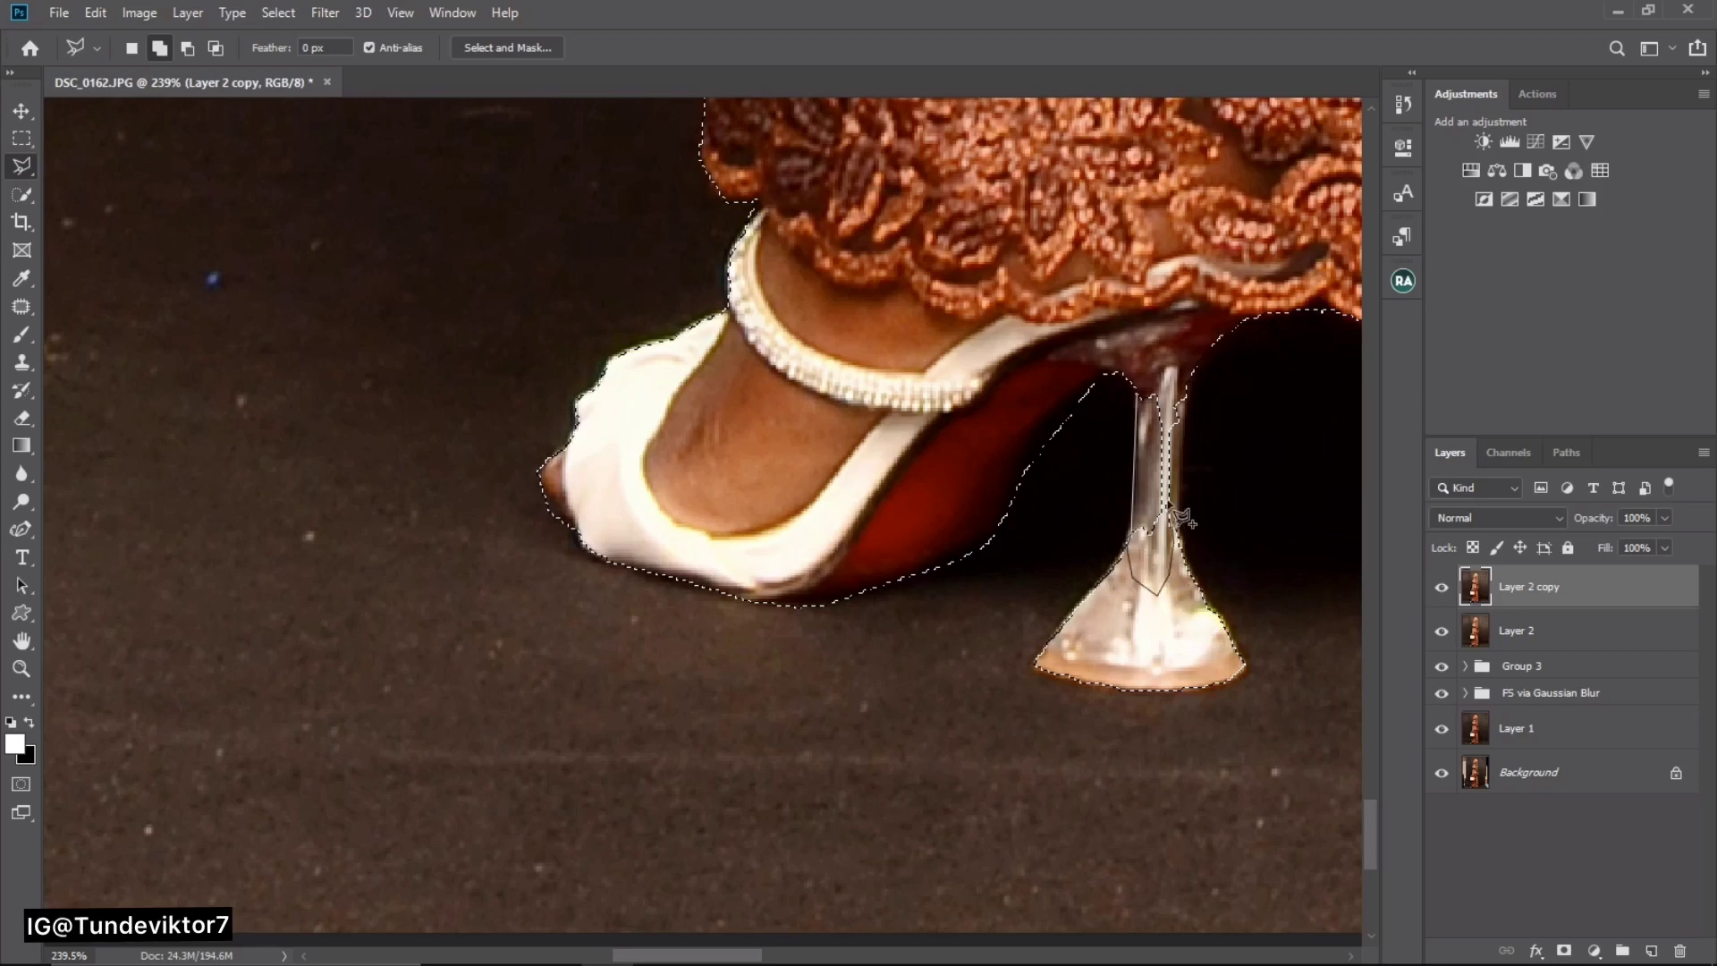
- Add both side edges of the left shoe's clear heel stem, down to its flared base, to the subject selection
click(1147, 404)
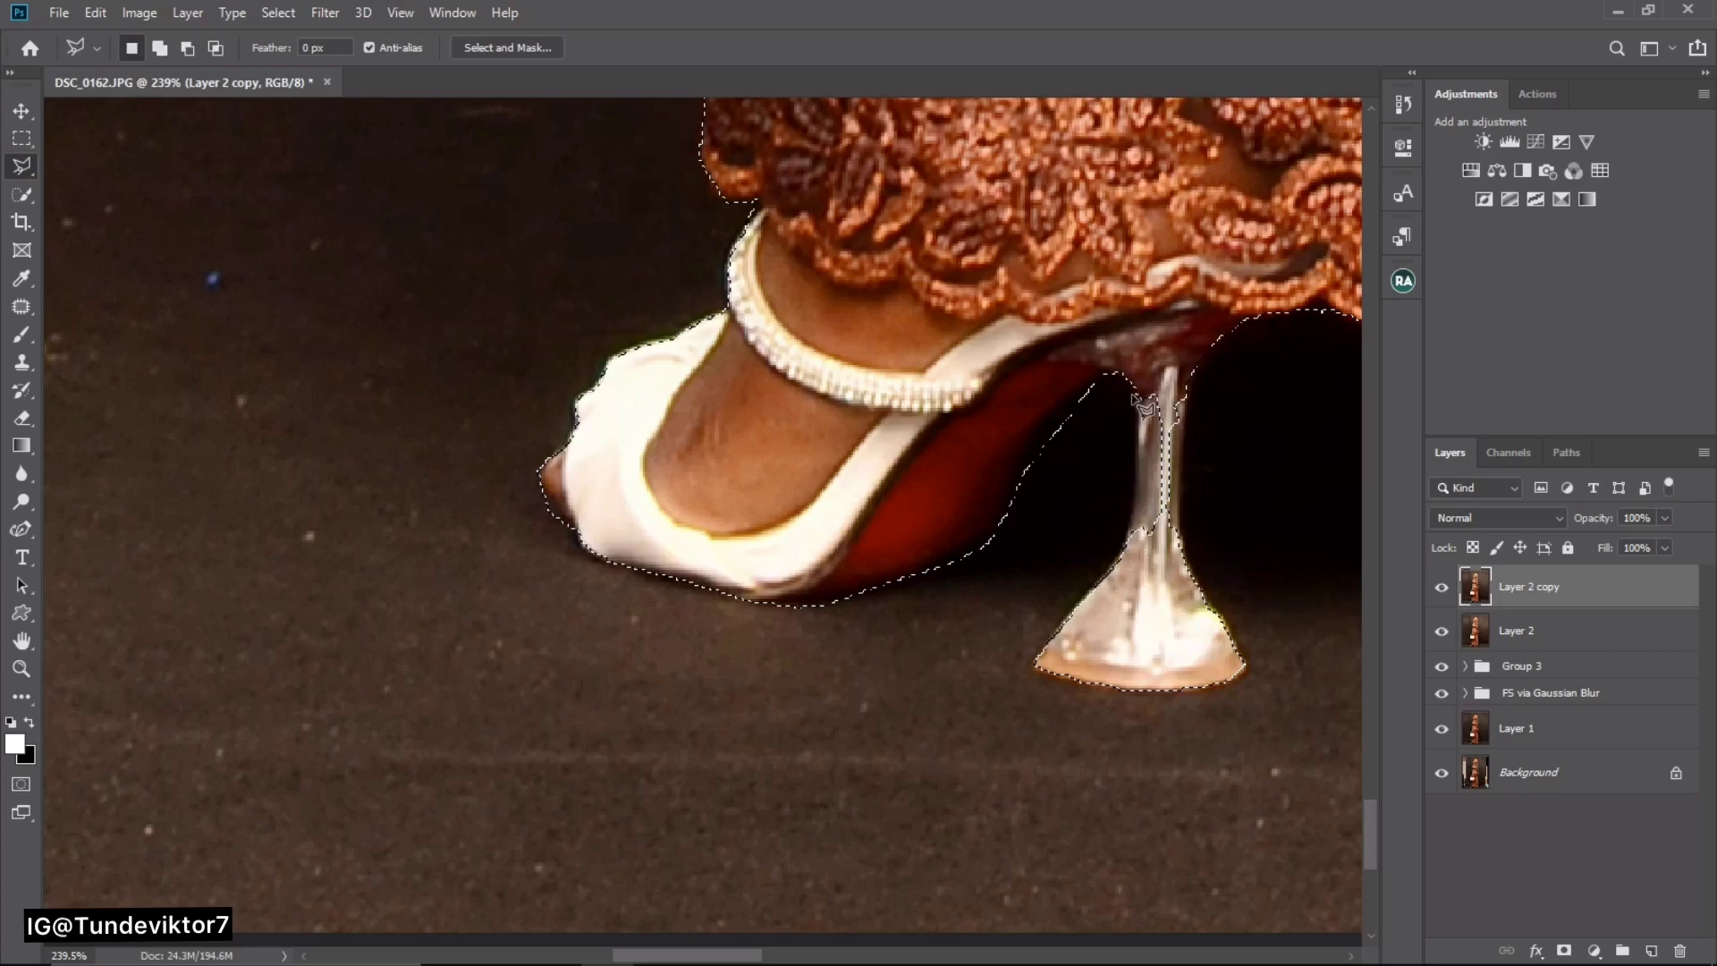
shift+click(1190, 396)
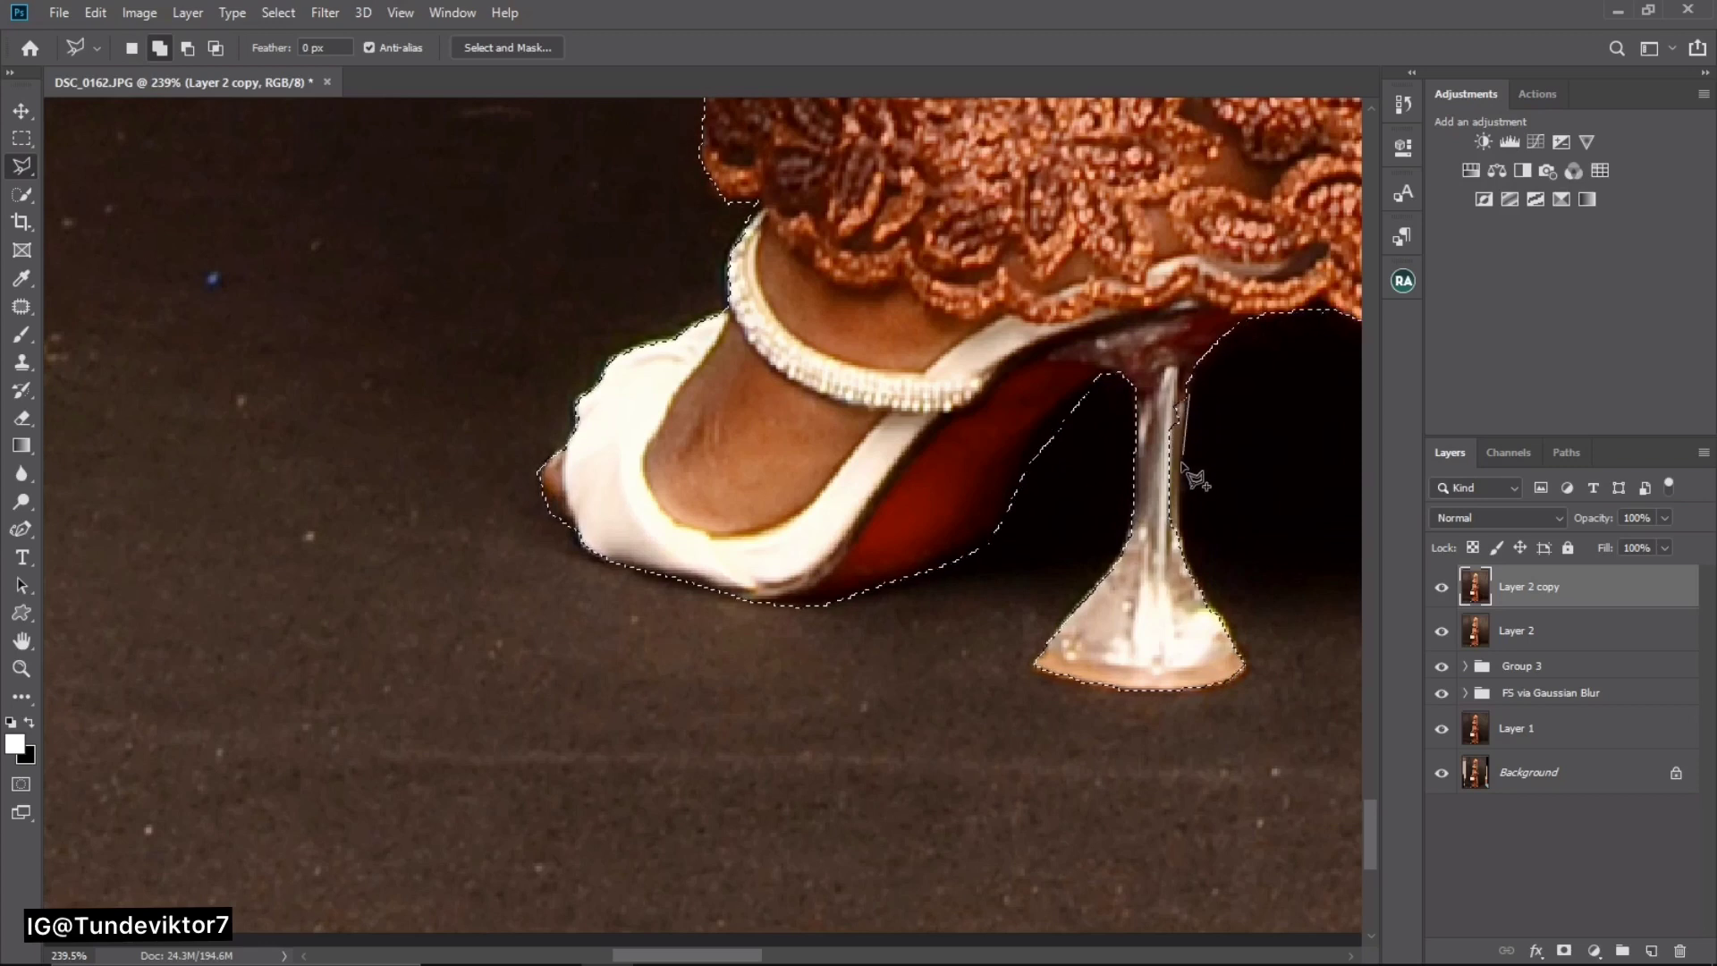
click(1186, 561)
click(1156, 597)
click(1144, 554)
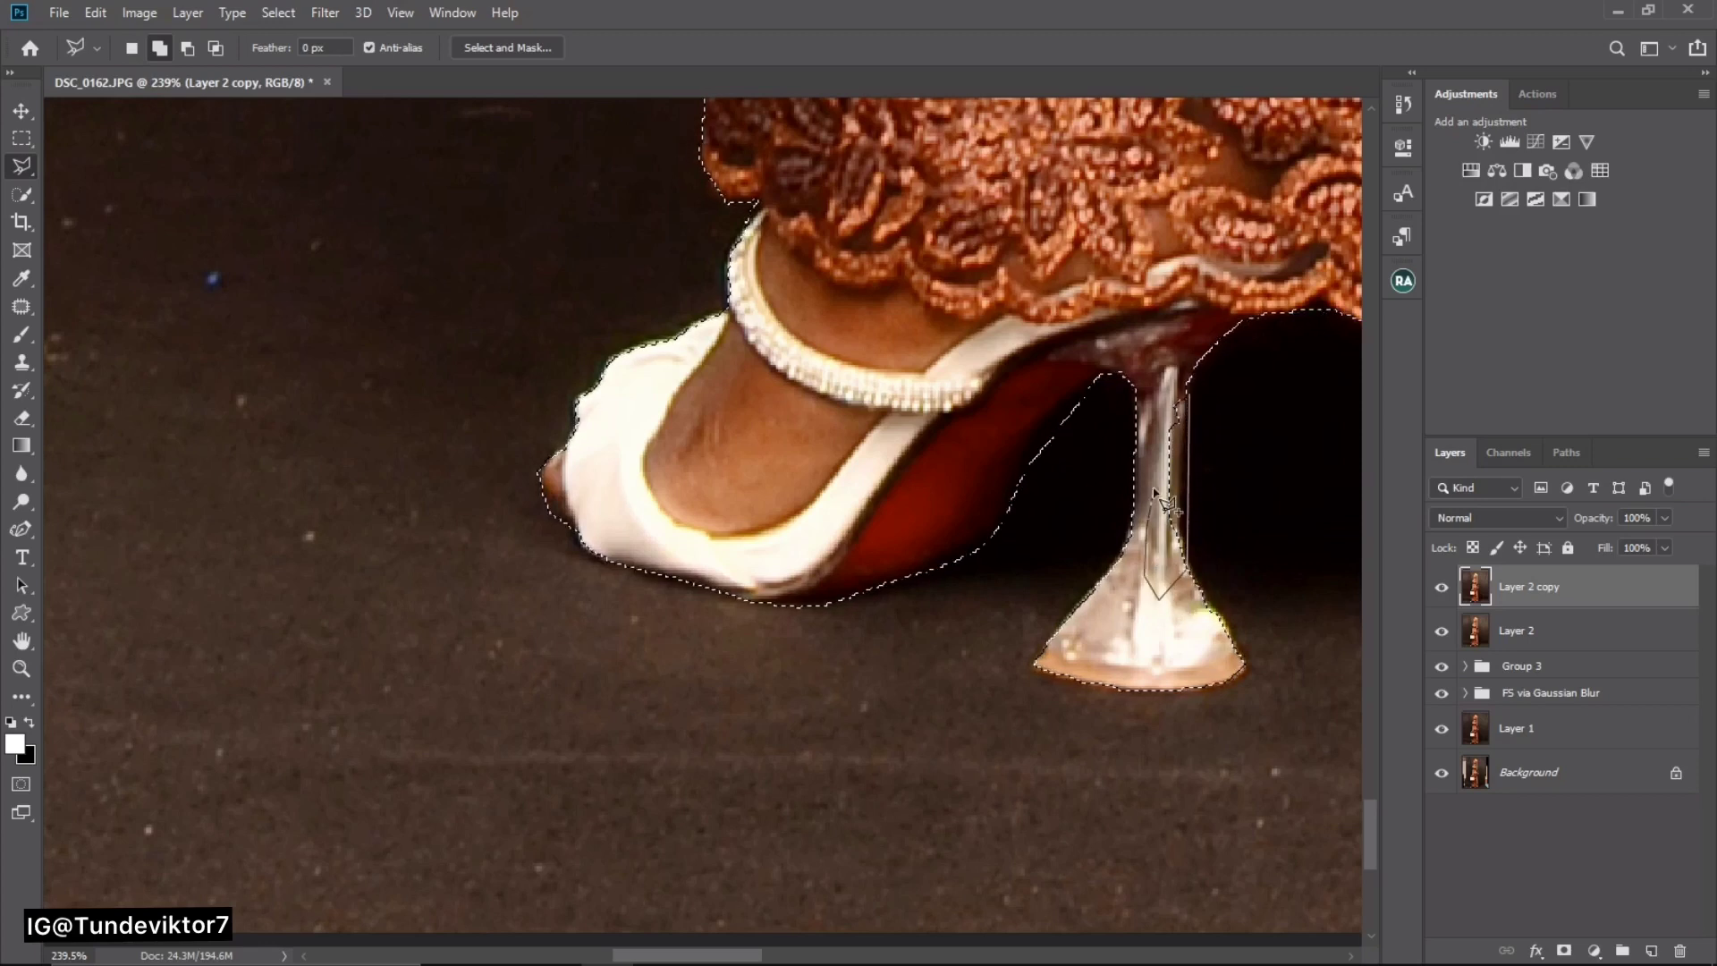
click(1195, 407)
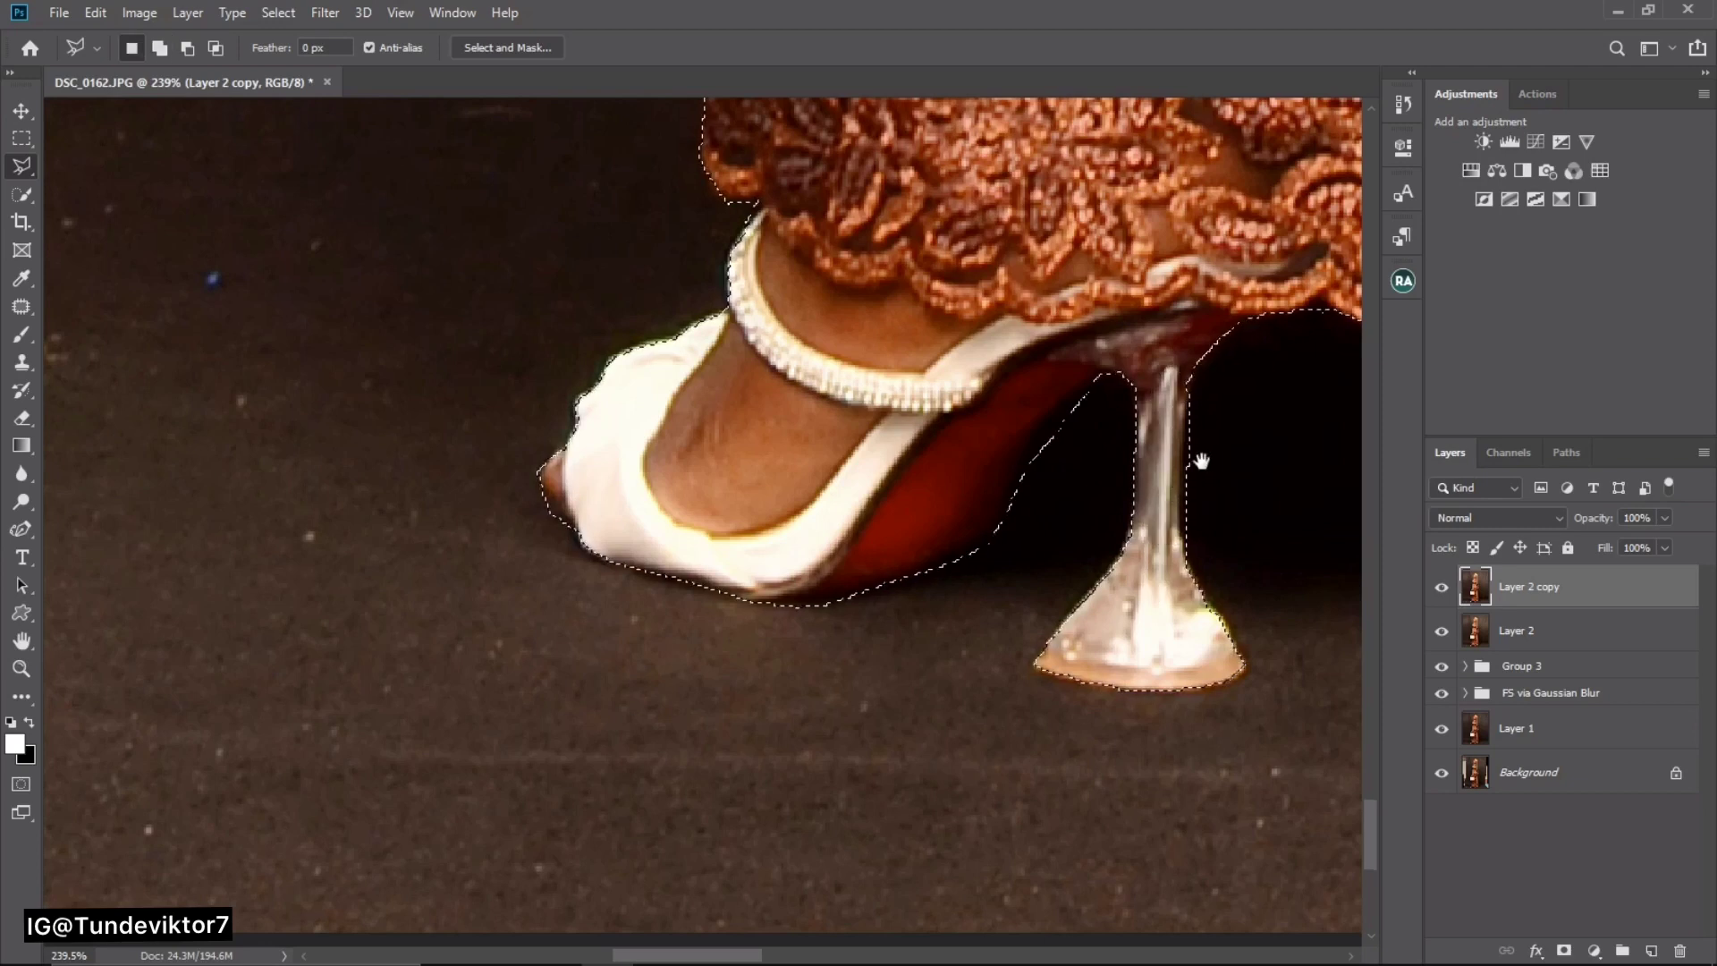
- Subtract the dark backdrop area between the scalloped hem and the front of the right shoe from the subject selection
drag(1199, 464, 1034, 402)
drag(1173, 399, 1007, 381)
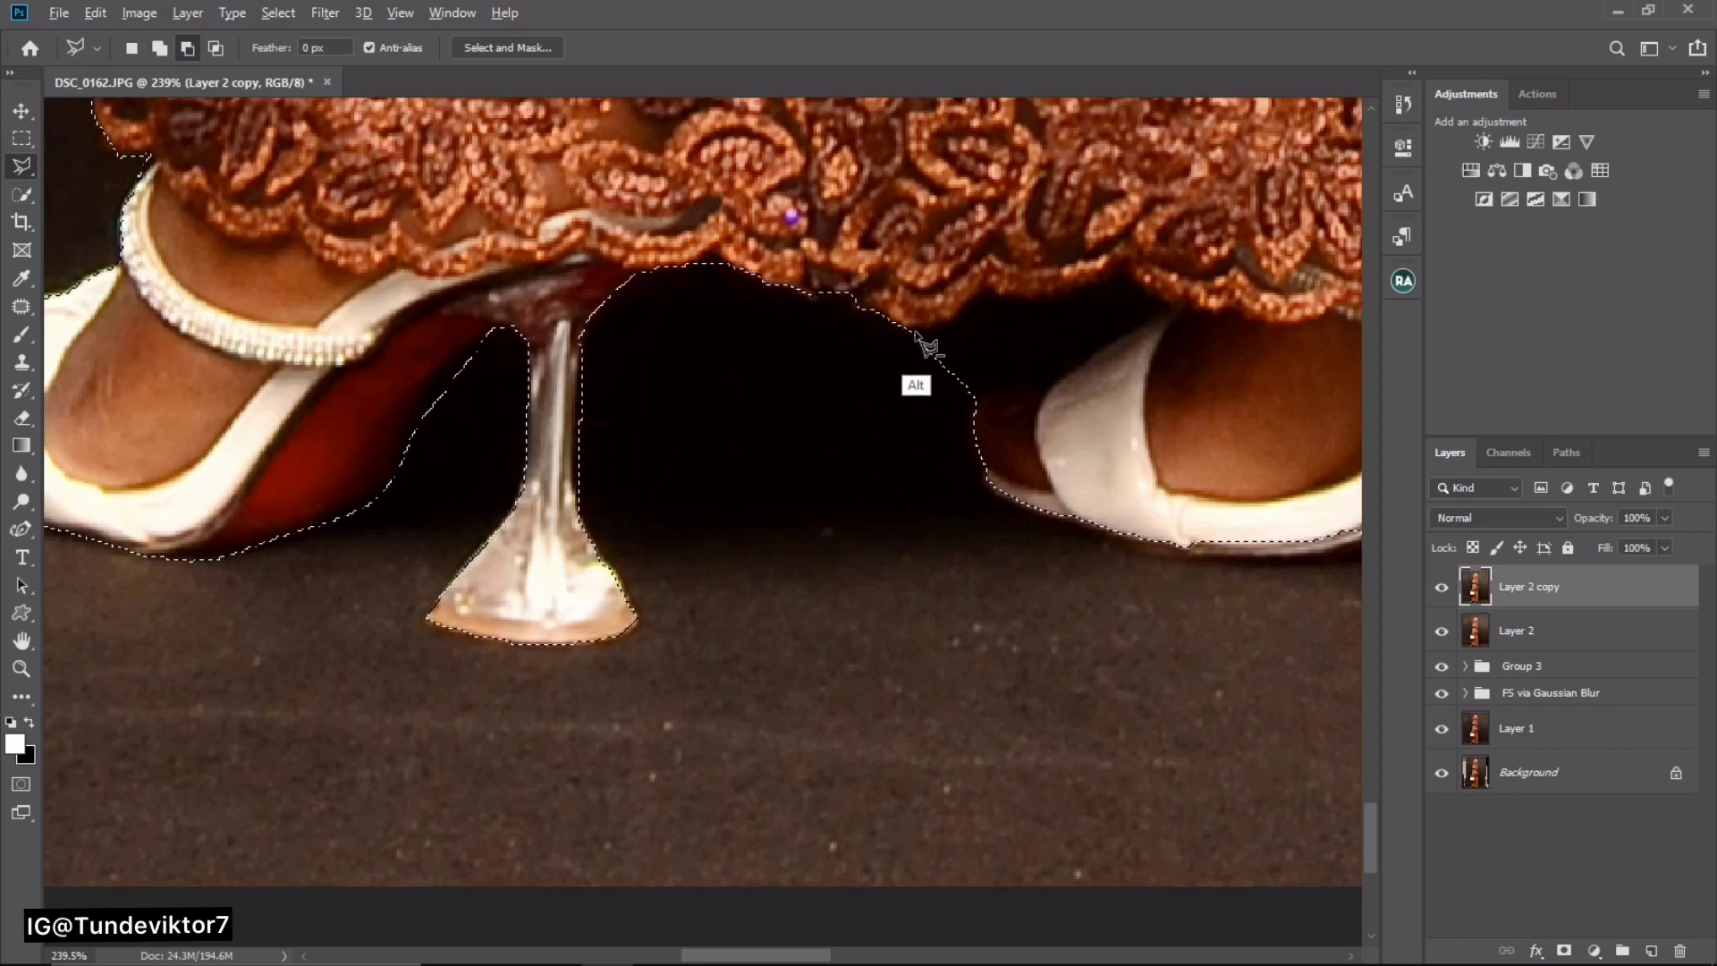
alt+click(913, 328)
click(948, 329)
click(971, 311)
click(993, 292)
click(1045, 304)
click(1081, 300)
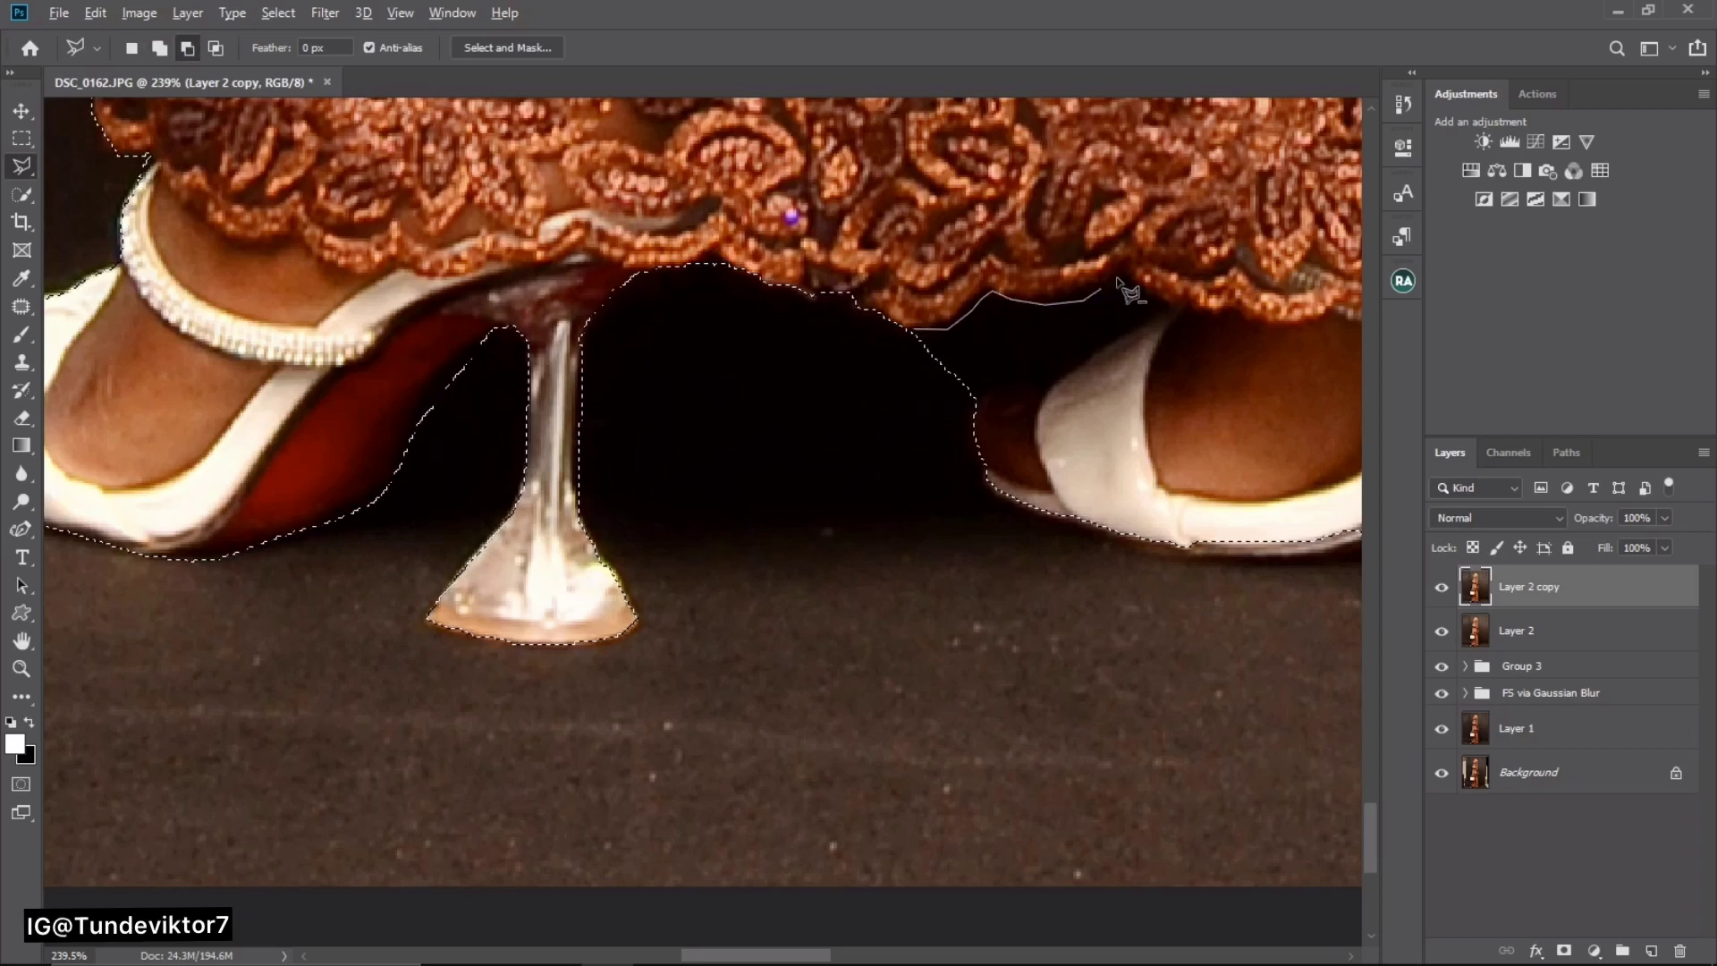
click(1119, 279)
click(1148, 293)
click(1140, 310)
click(1064, 337)
click(1028, 367)
click(973, 393)
click(906, 411)
click(893, 354)
click(913, 329)
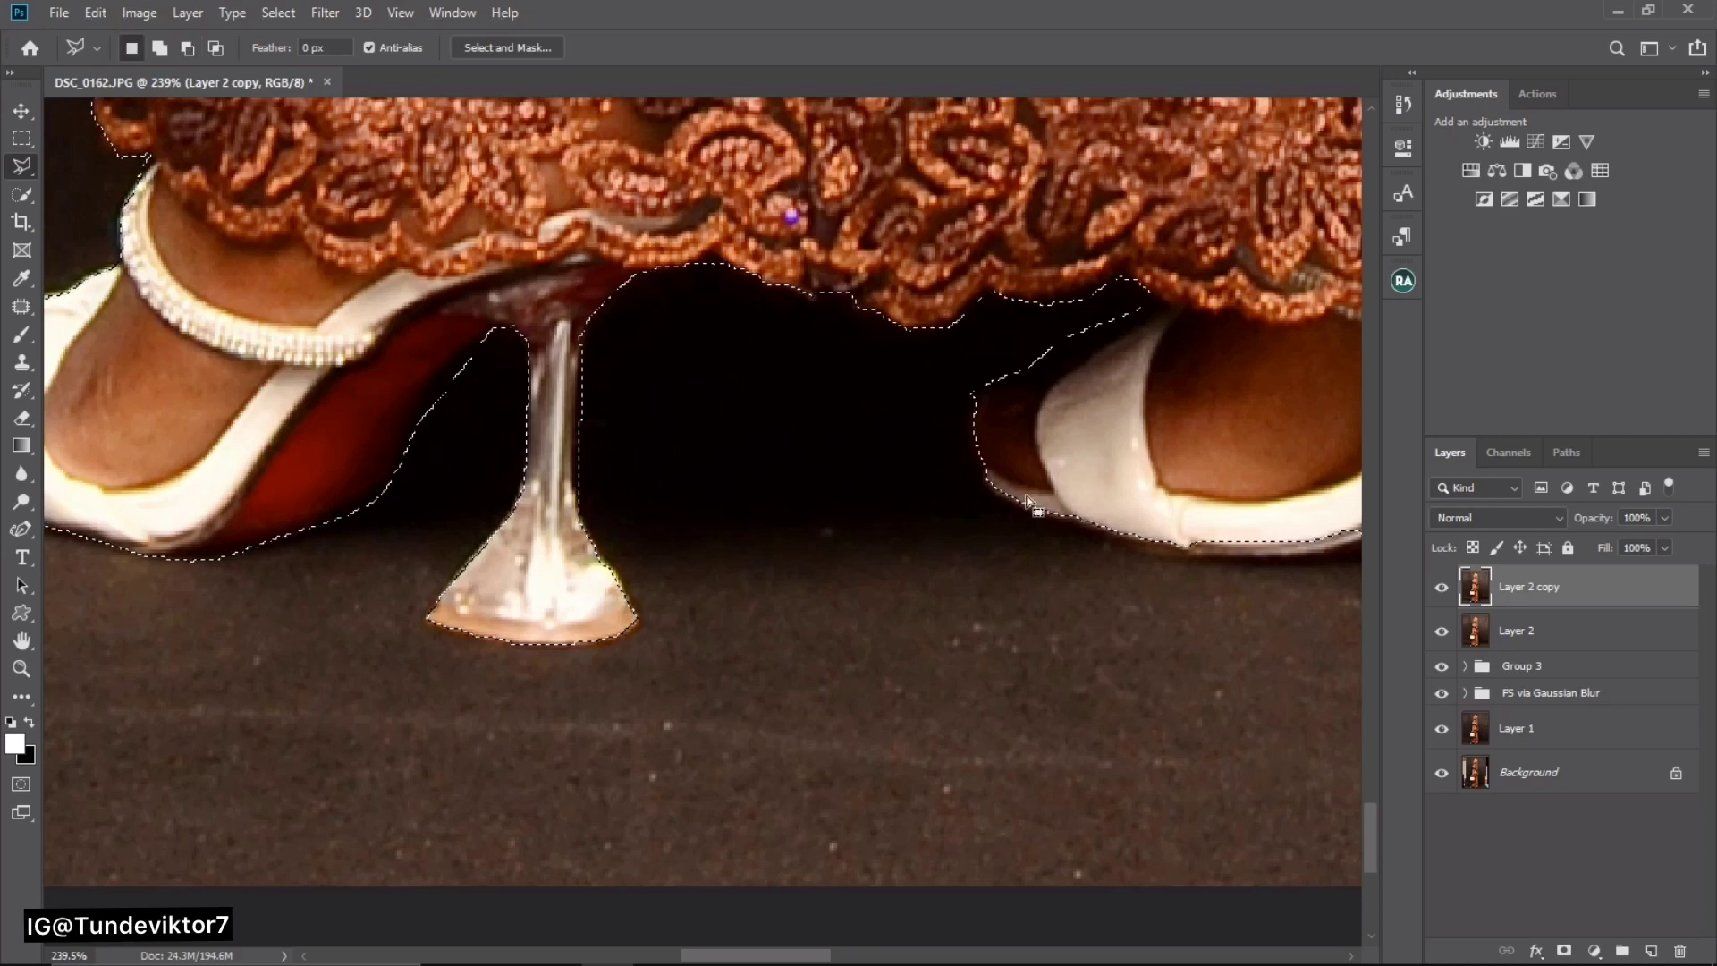
- Add the right shoe's underside and red sole, from the toe toward the clear heel, to the subject selection
scroll(965, 443, down, 2)
scroll(976, 438, right, 4)
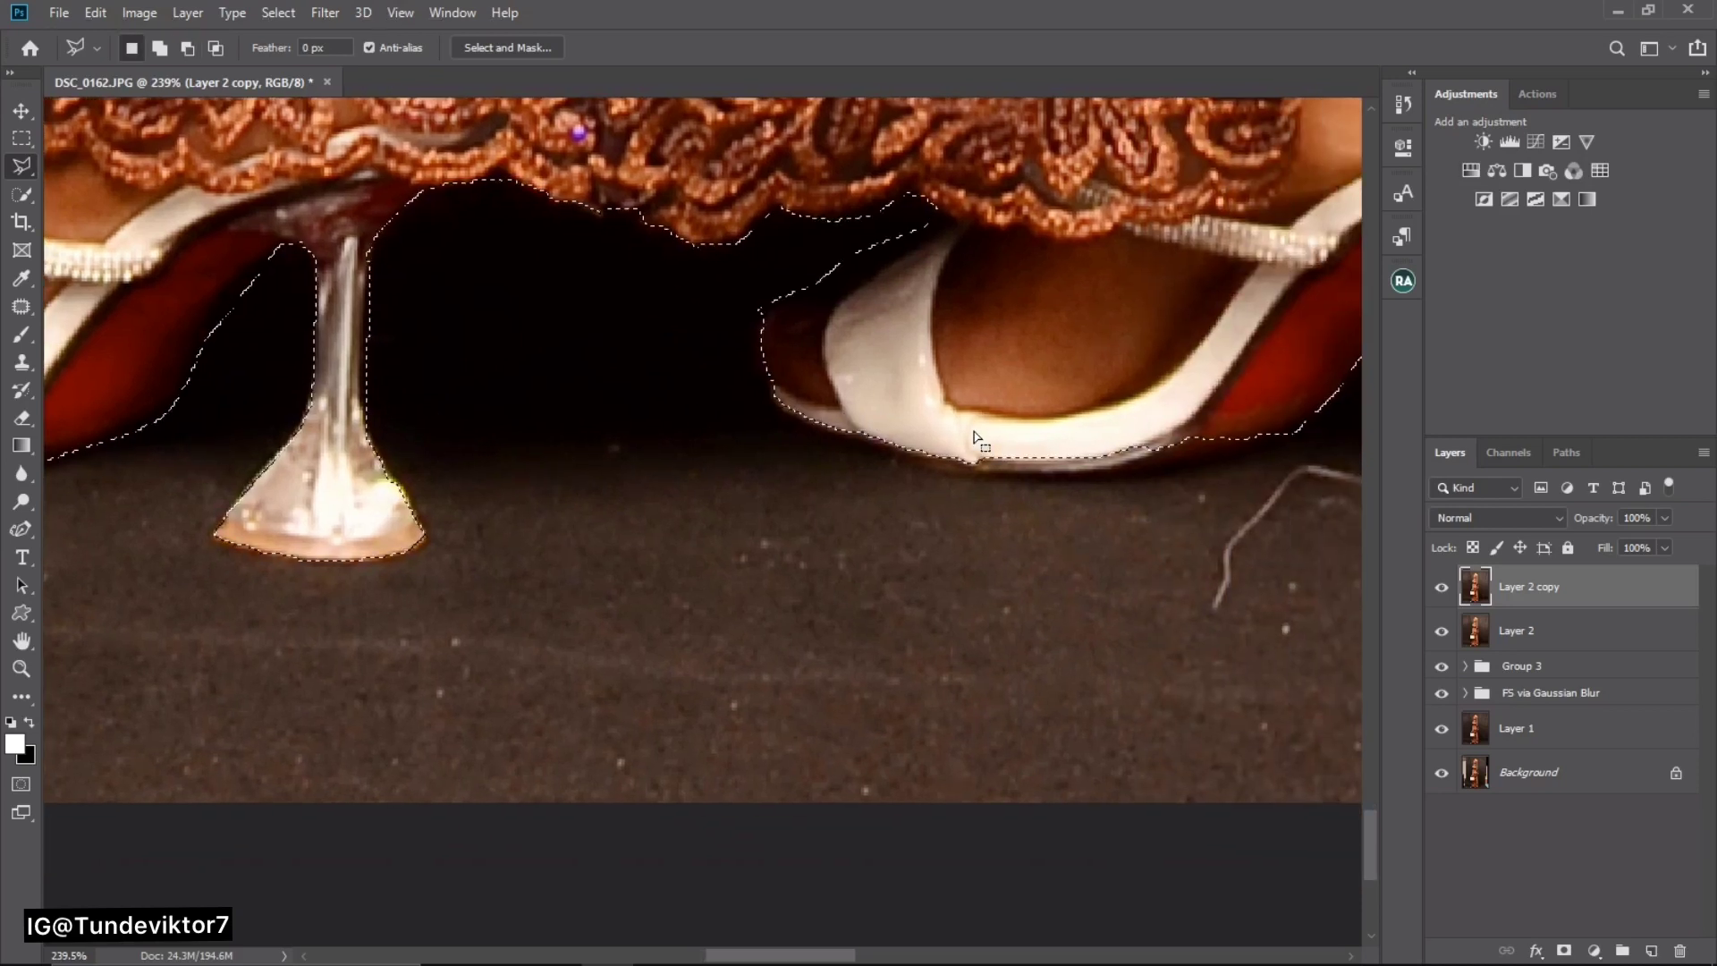
shift+click(774, 395)
click(823, 438)
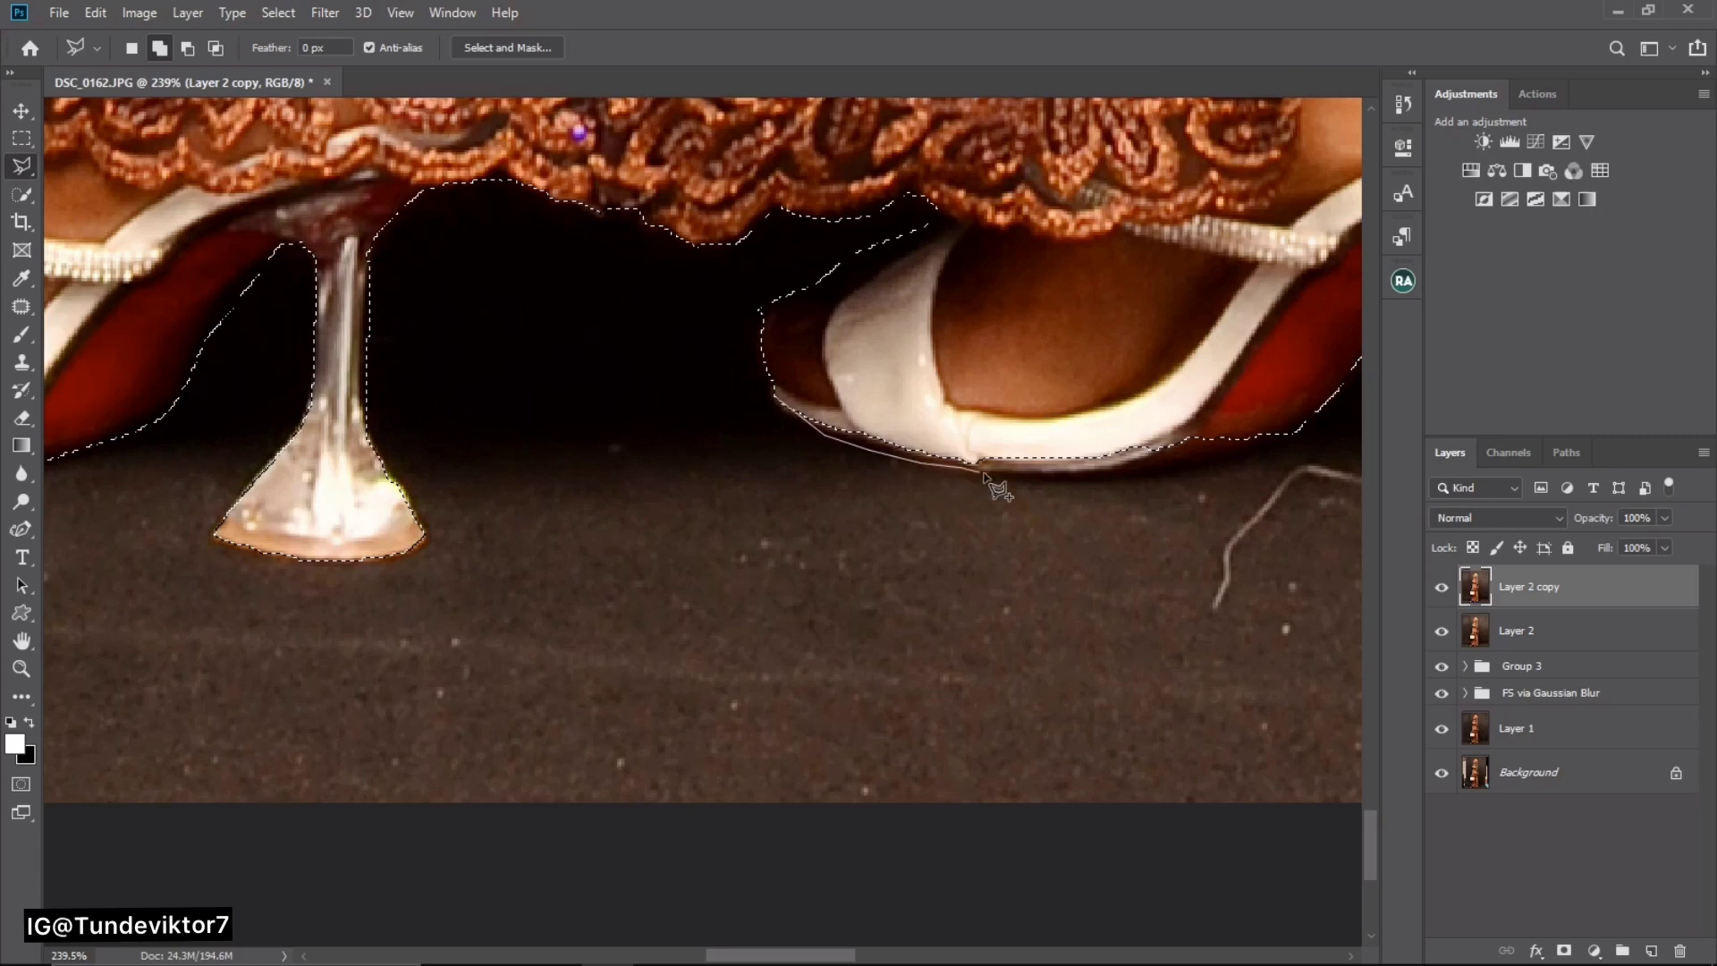
click(1015, 480)
click(1134, 465)
click(1278, 444)
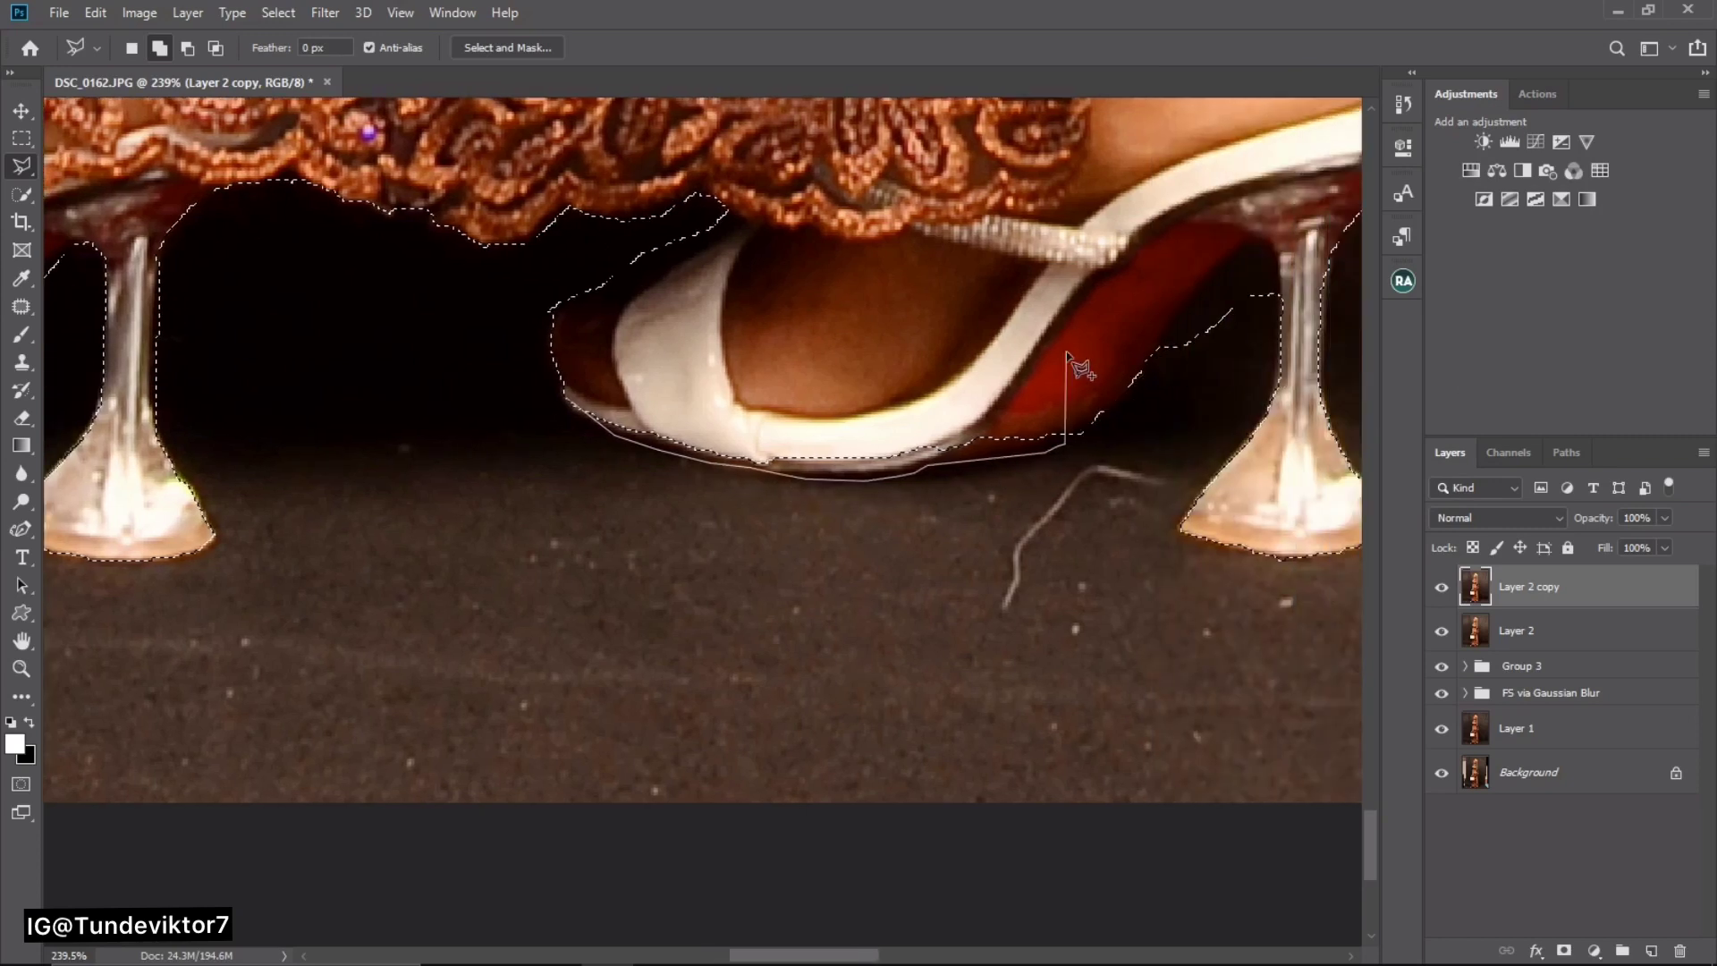
mouse_move(1117, 407)
mouse_down()
mouse_move(1203, 287)
mouse_move(1270, 243)
mouse_up()
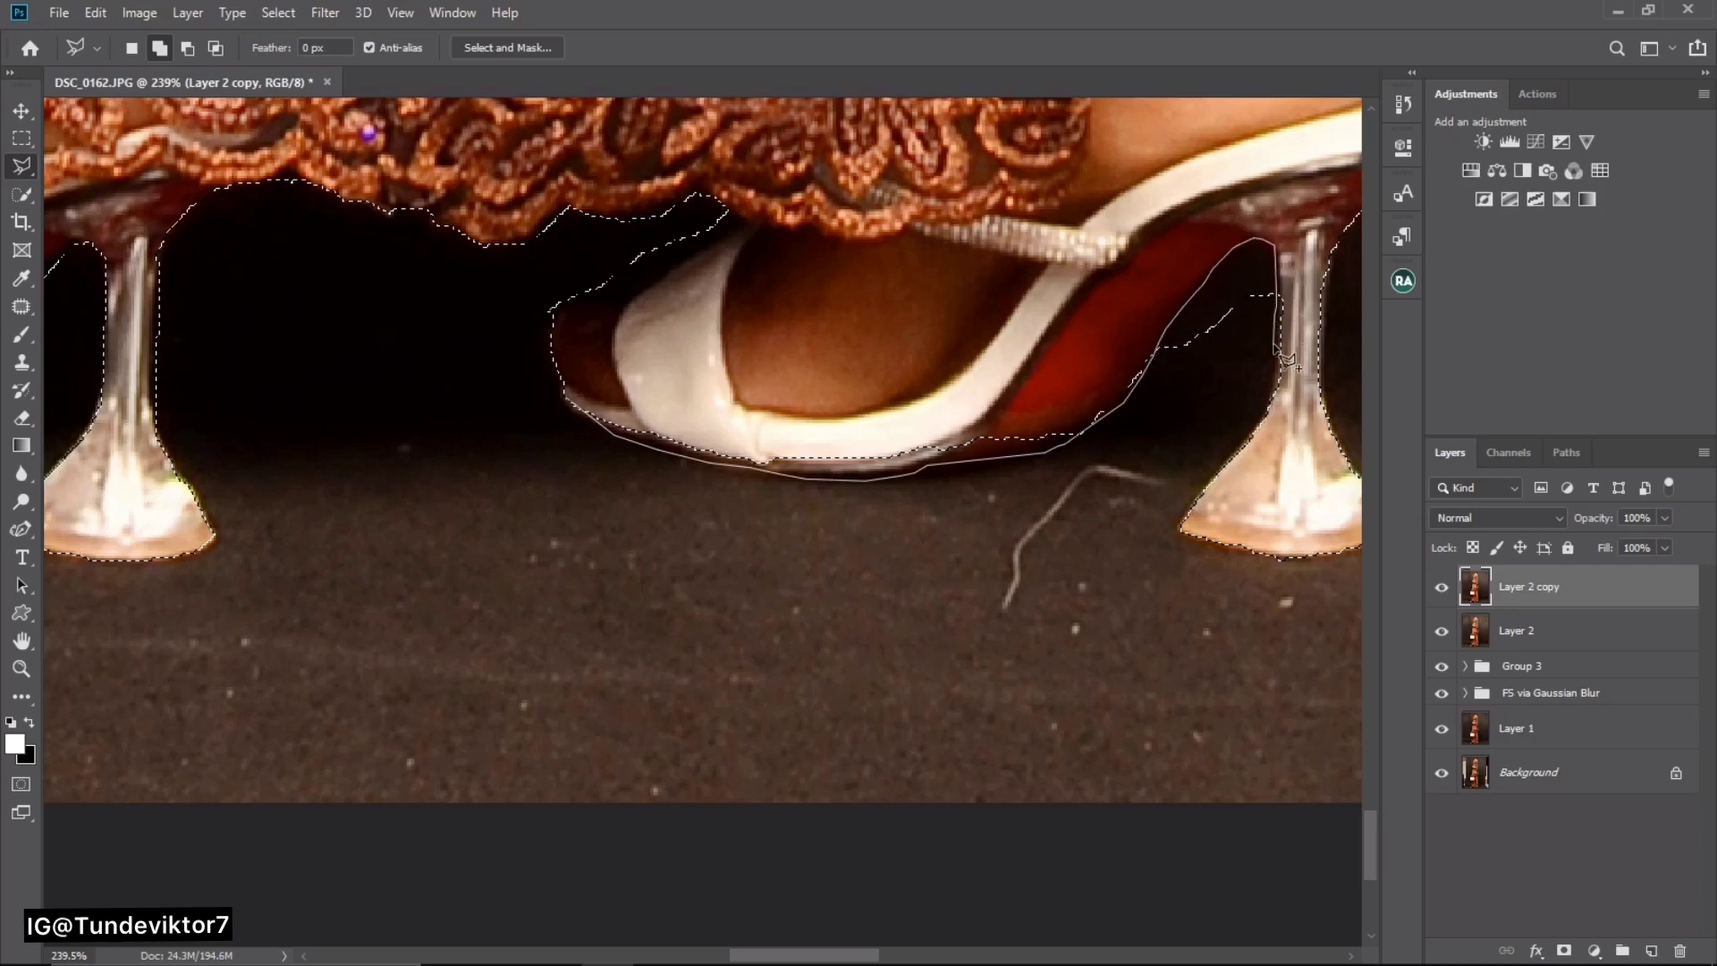
mouse_move(1275, 347)
mouse_down()
mouse_move(1275, 448)
mouse_move(1309, 328)
mouse_move(1303, 231)
mouse_move(1259, 195)
mouse_move(940, 338)
mouse_move(840, 363)
mouse_move(657, 339)
mouse_move(569, 387)
mouse_move(585, 384)
mouse_move(568, 393)
mouse_move(595, 433)
mouse_move(572, 405)
mouse_up()
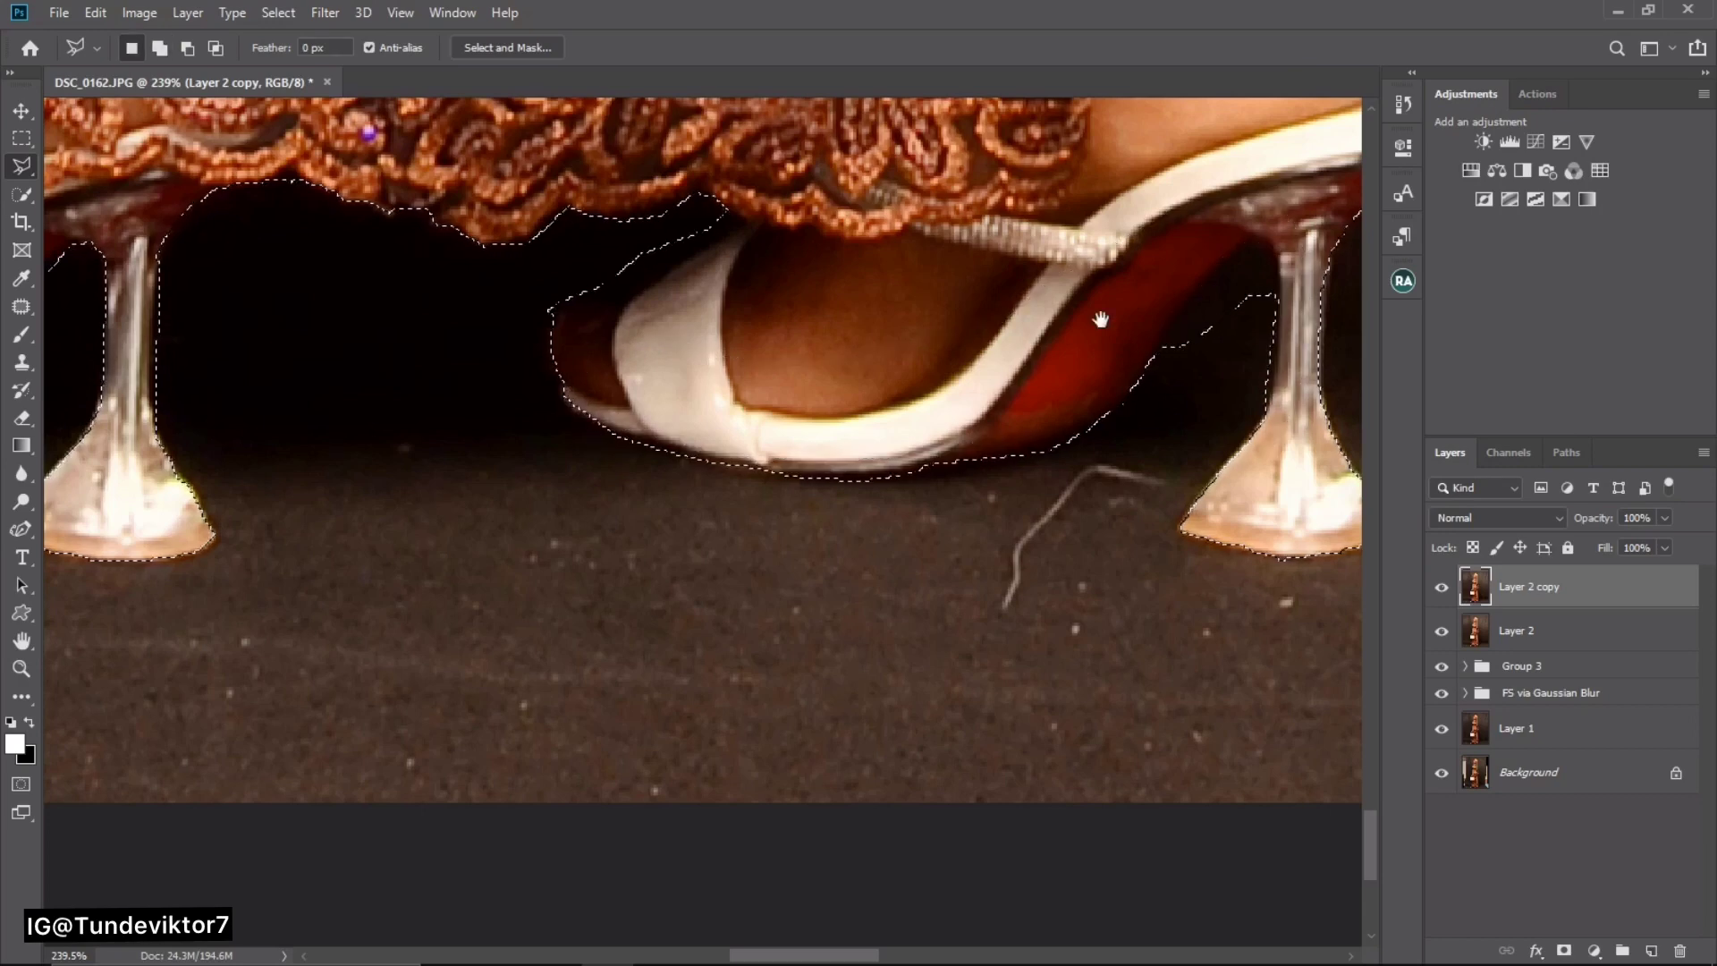
- Subtract the backdrop between the right shoe's red sole and its clear heel stem from the subject selection
drag(1100, 314, 870, 401)
mouse_move(1005, 384)
mouse_down()
mouse_move(930, 449)
mouse_move(964, 393)
mouse_move(1038, 340)
mouse_up()
mouse_move(1061, 415)
mouse_down()
mouse_move(972, 477)
mouse_move(923, 443)
mouse_up()
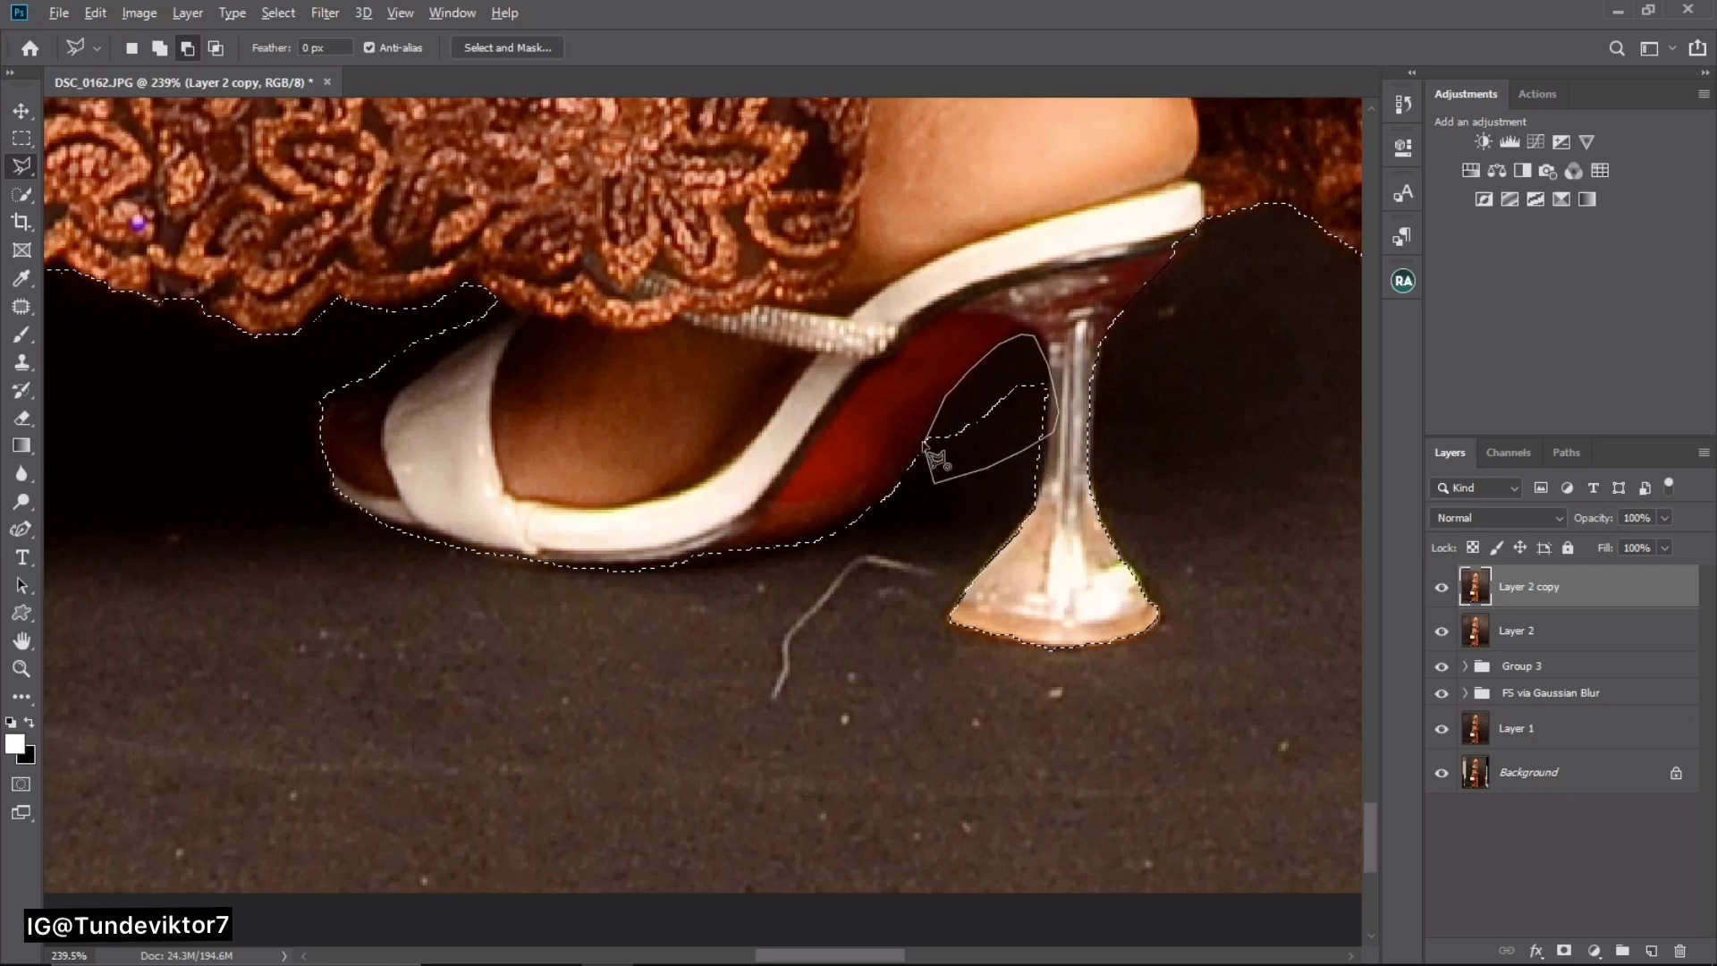
click(927, 441)
click(932, 441)
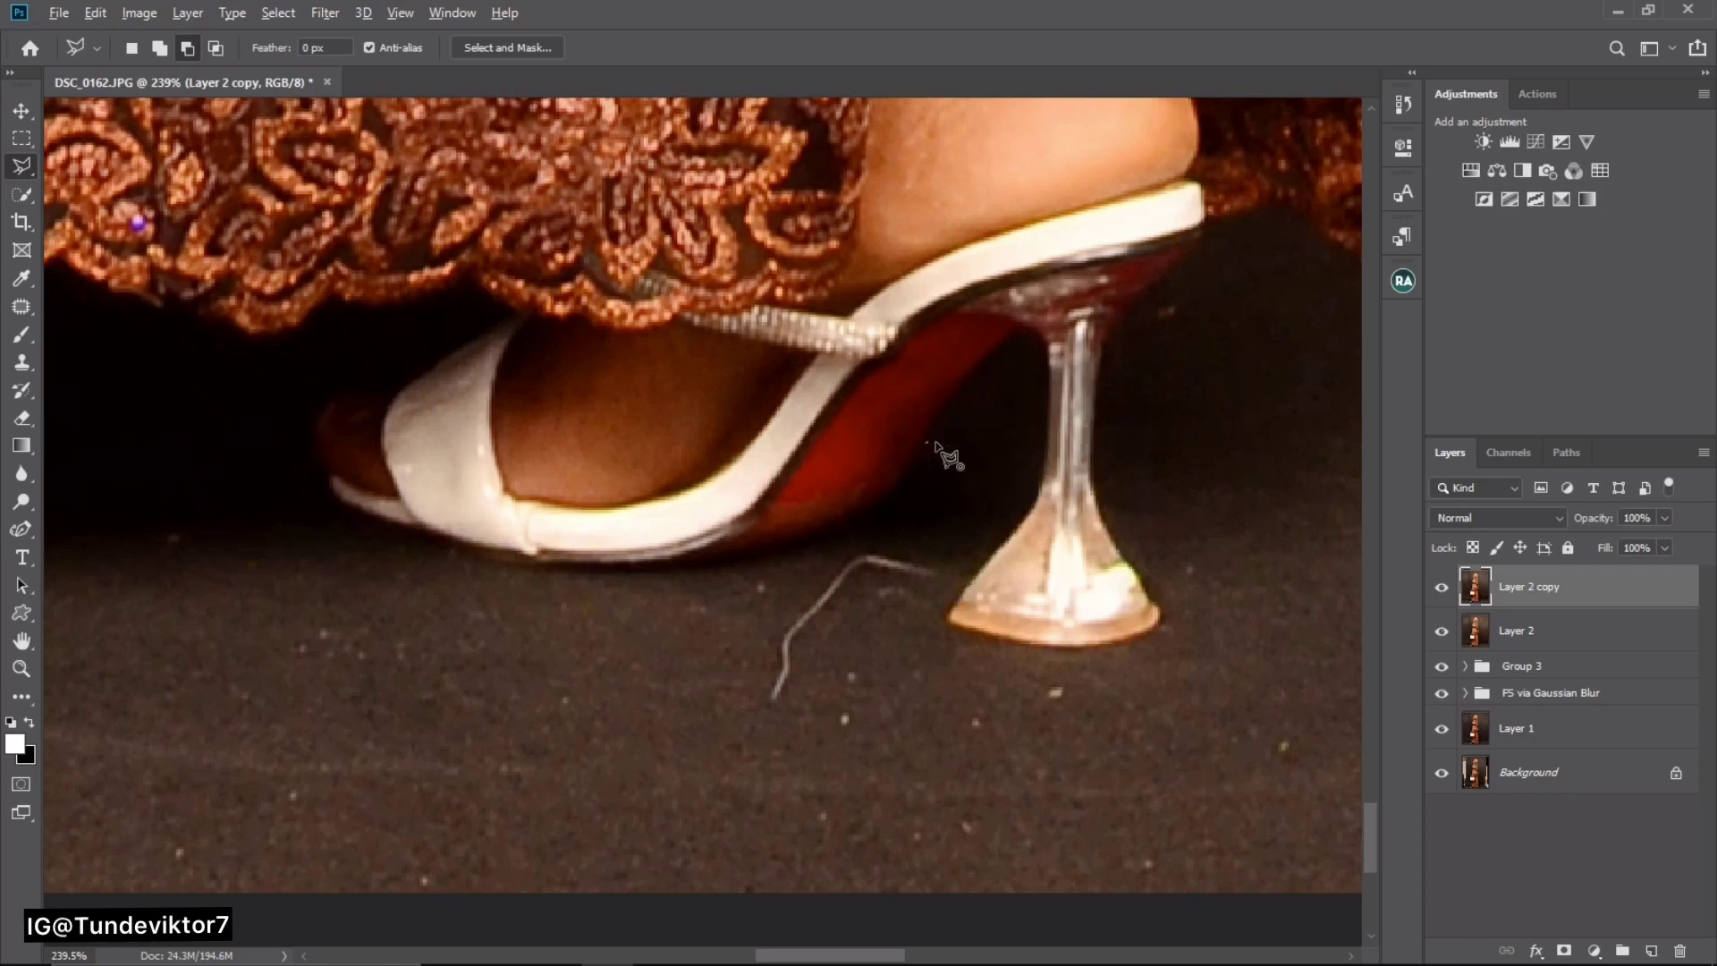
click(970, 437)
click(979, 411)
click(935, 402)
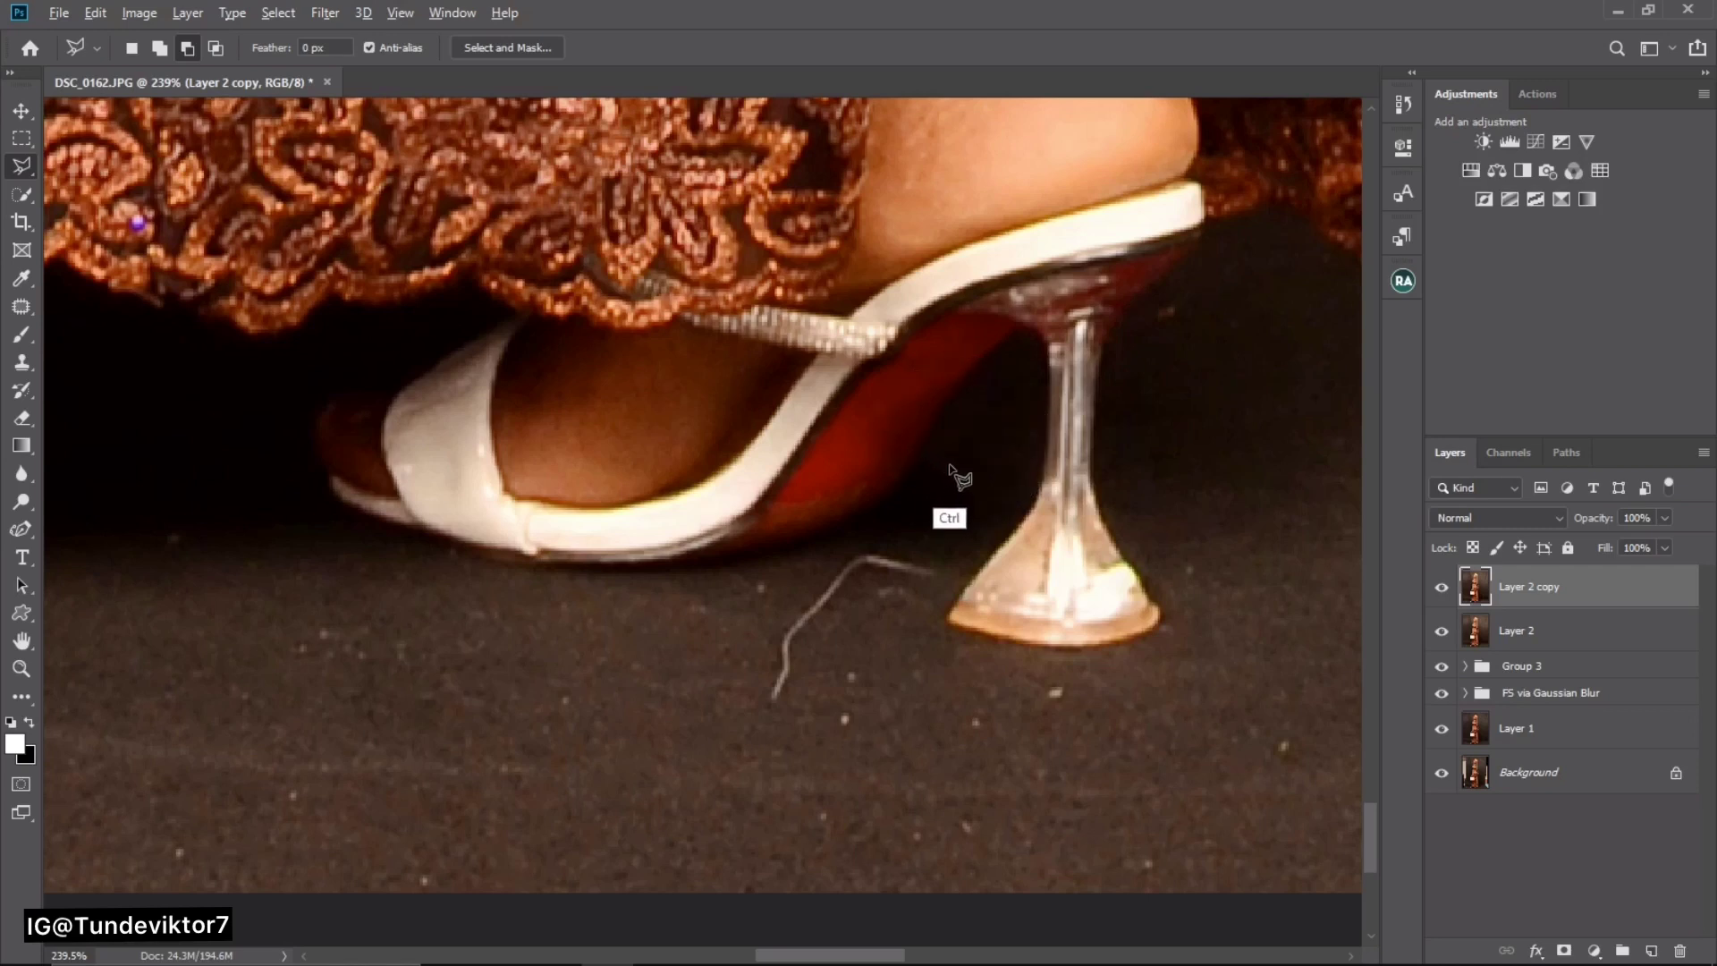
click(943, 451)
click(961, 479)
click(939, 499)
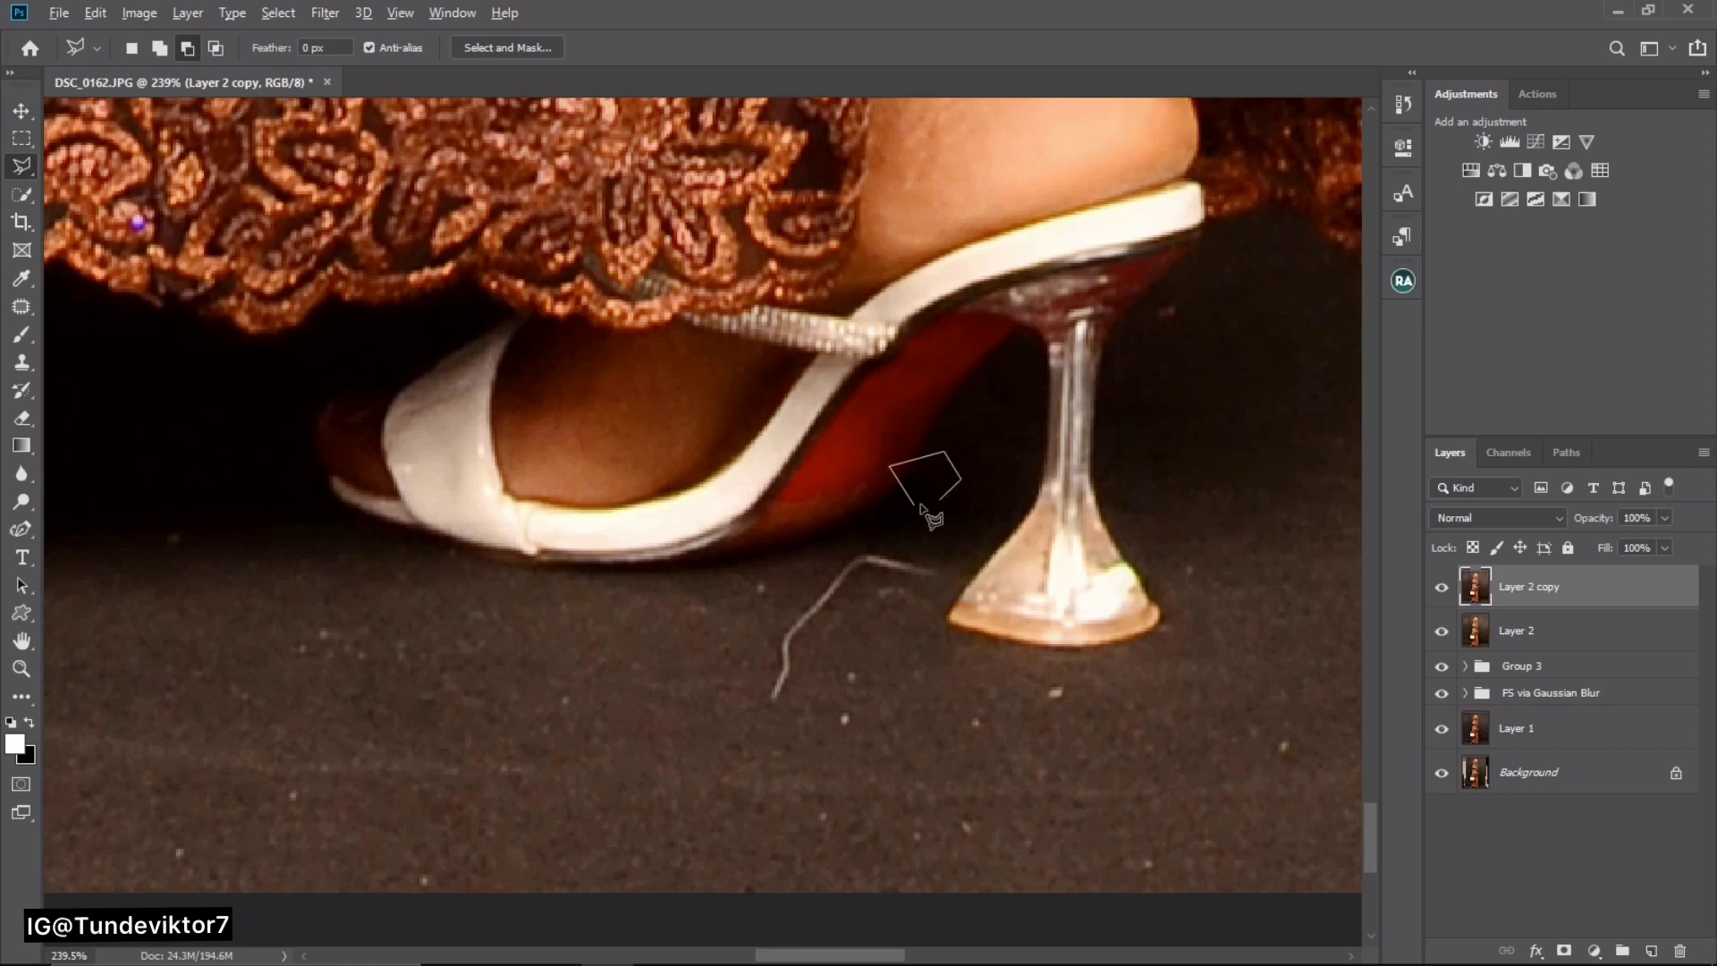
ctrl+click(928, 517)
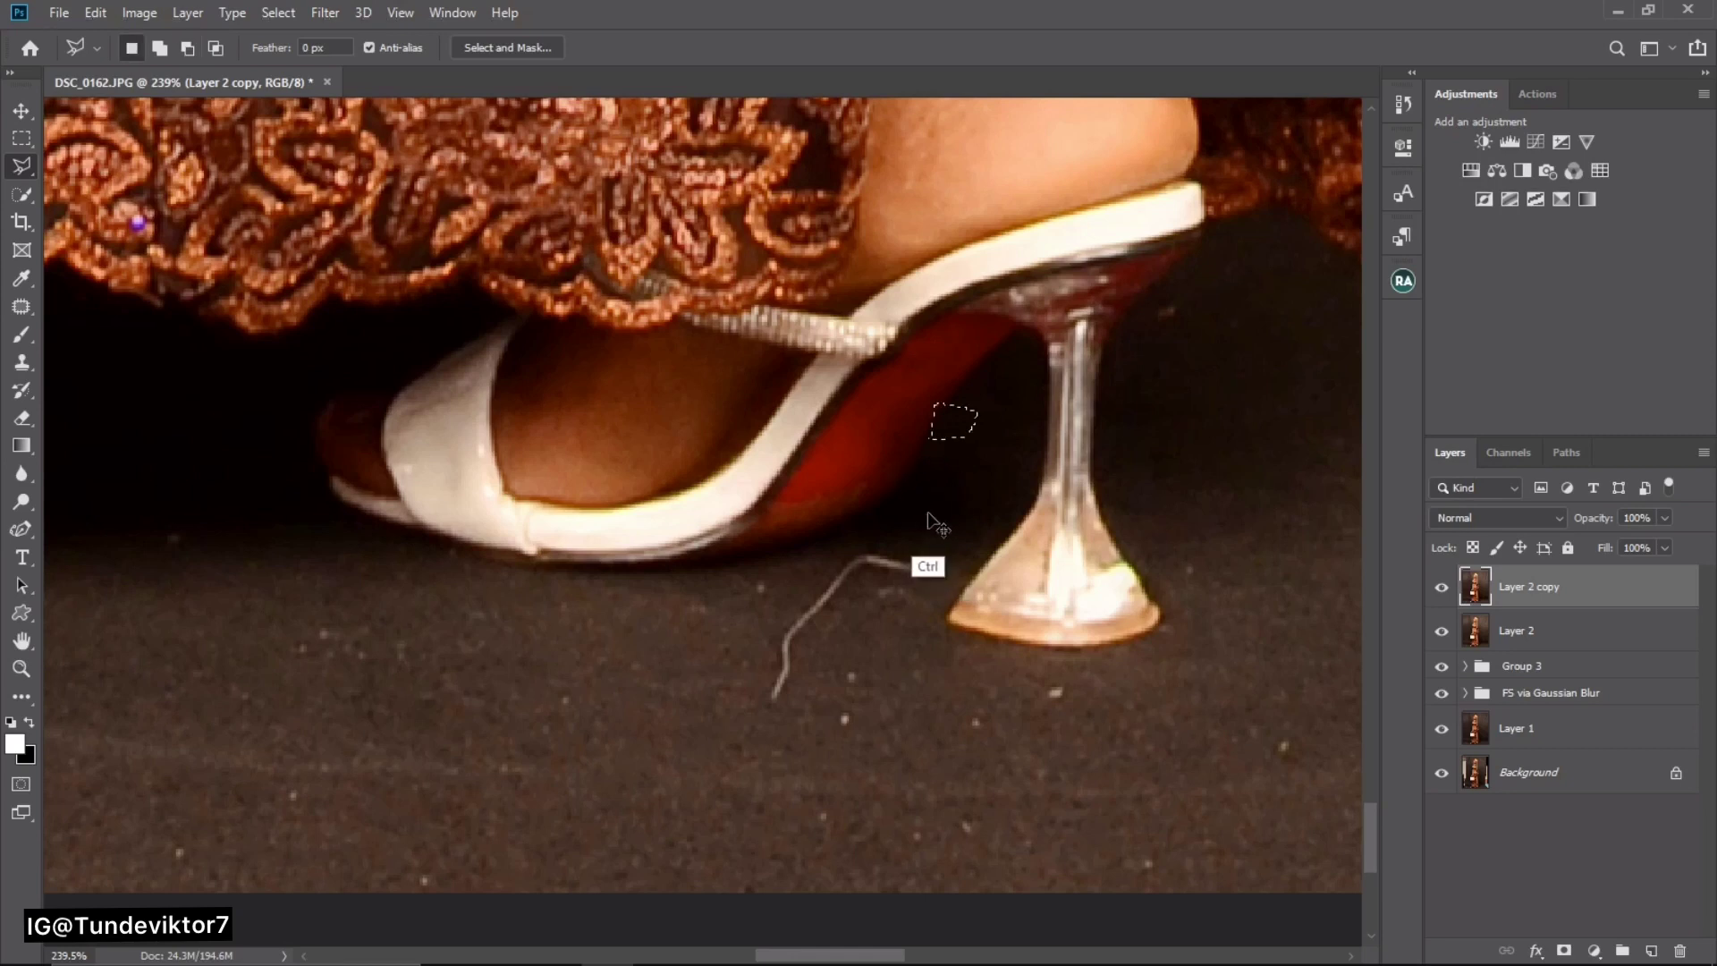
- Add both side edges of the right shoe's clear heel stem, down to its flared base, to the subject selection
shift+click(1051, 378)
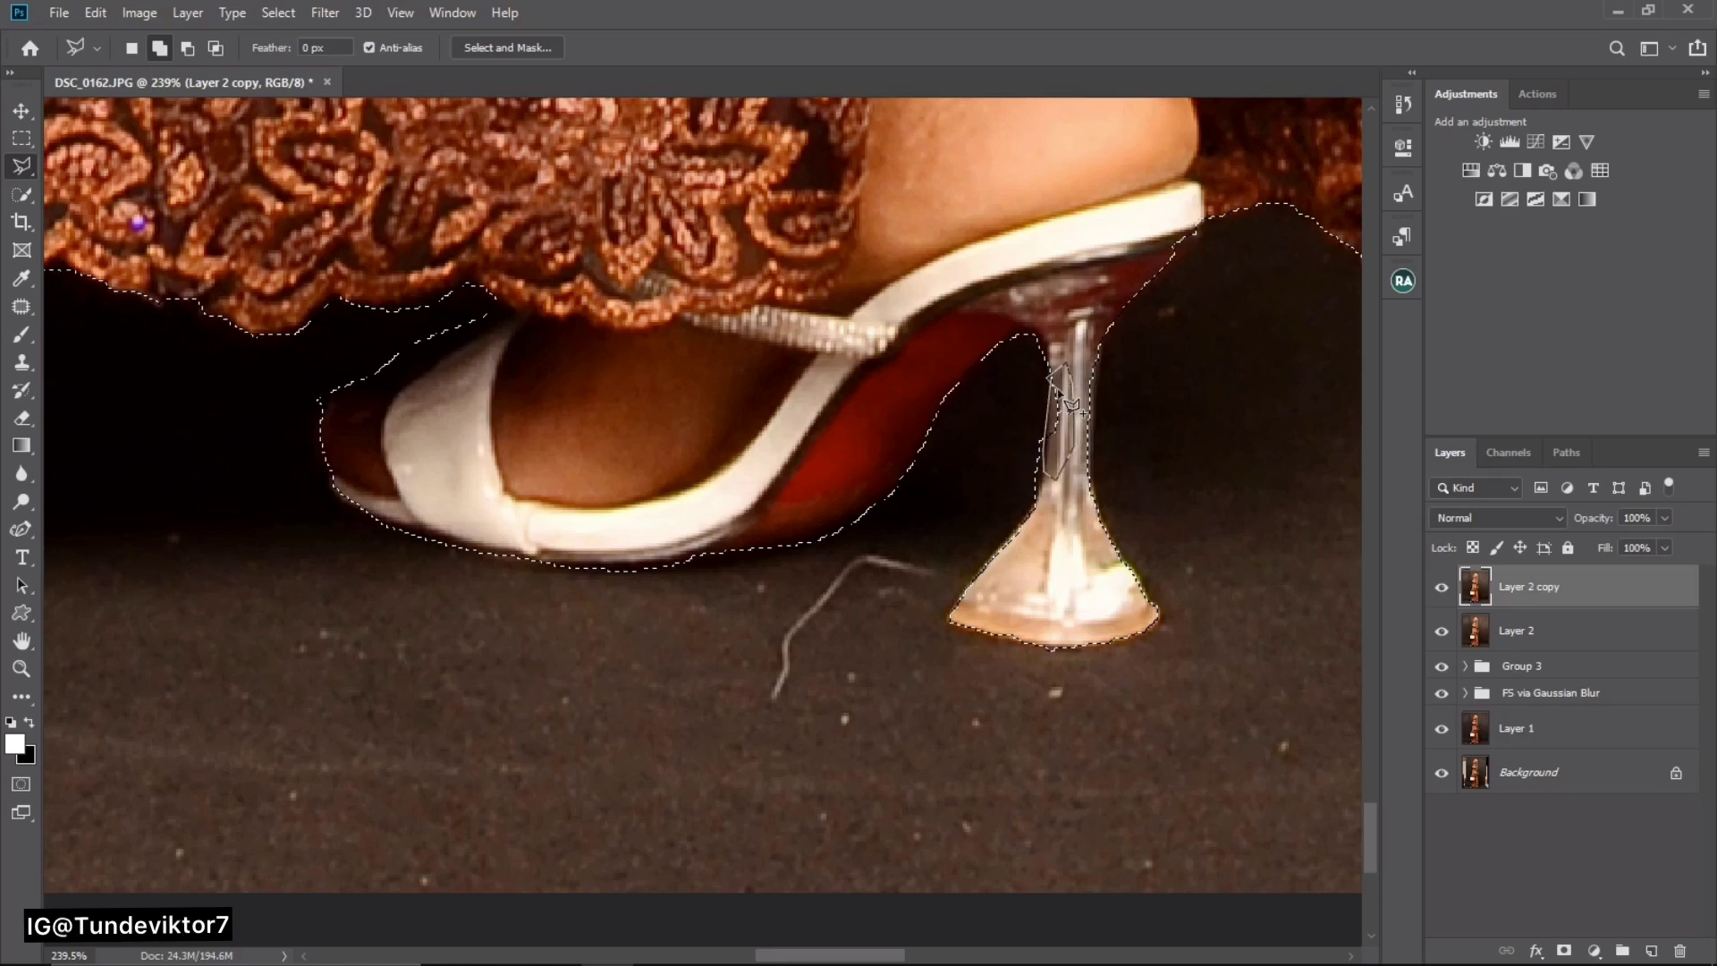
click(1051, 379)
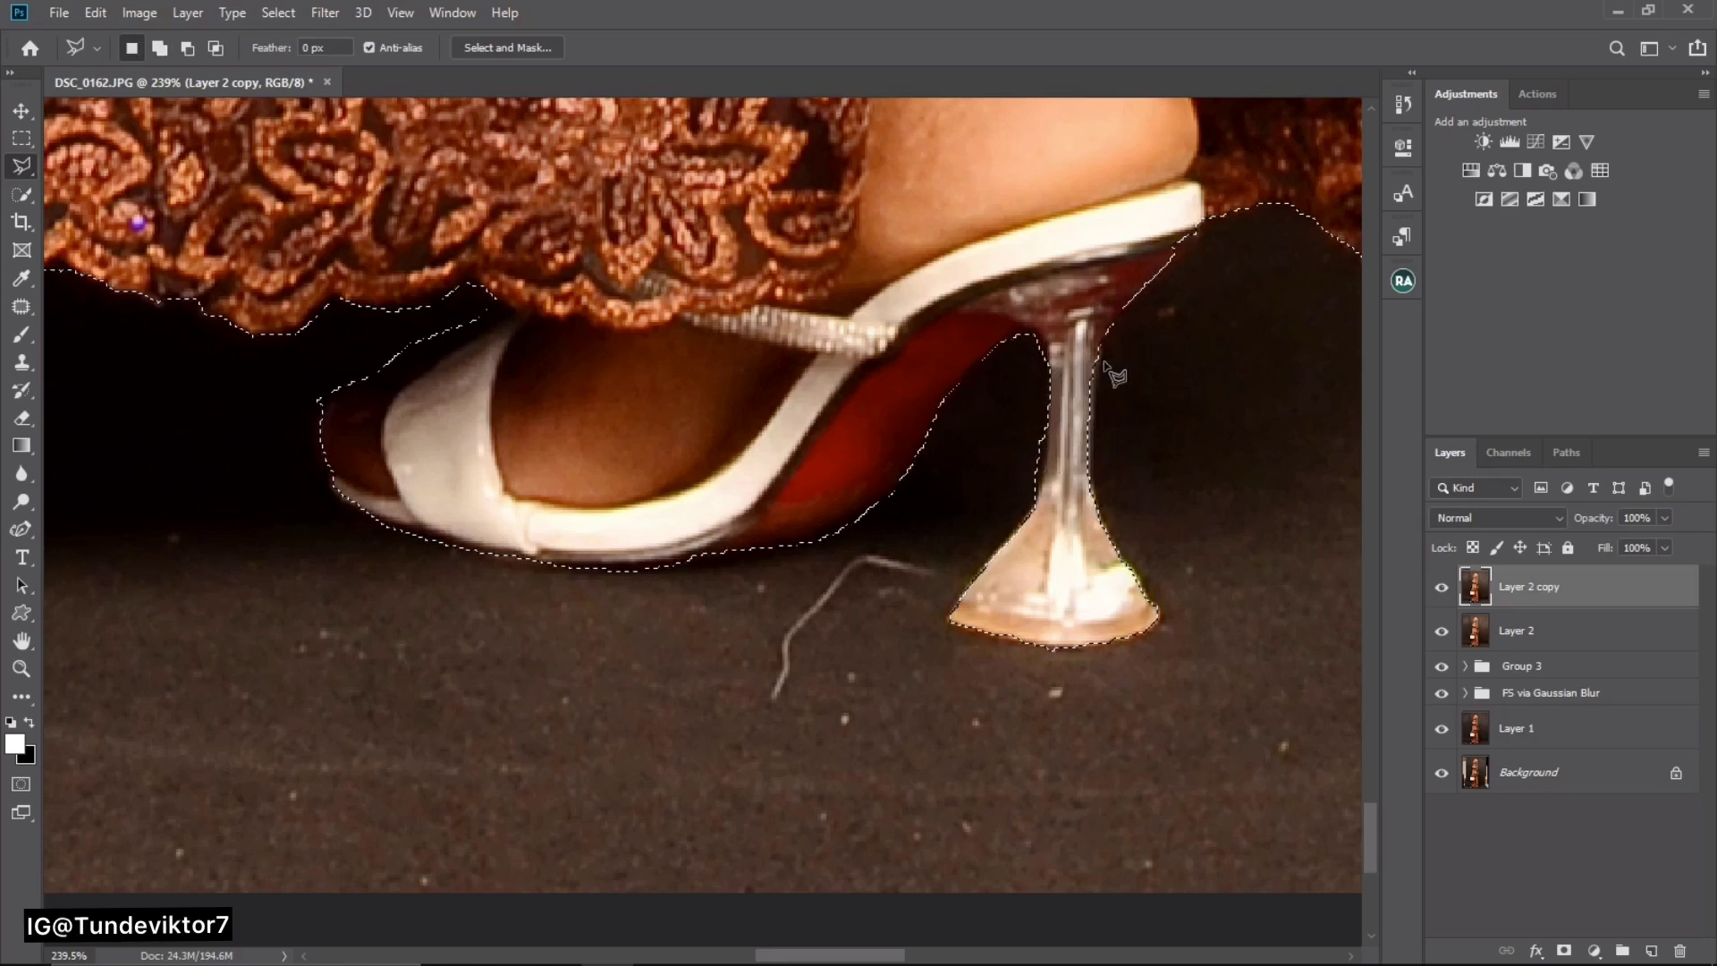
key(shift)
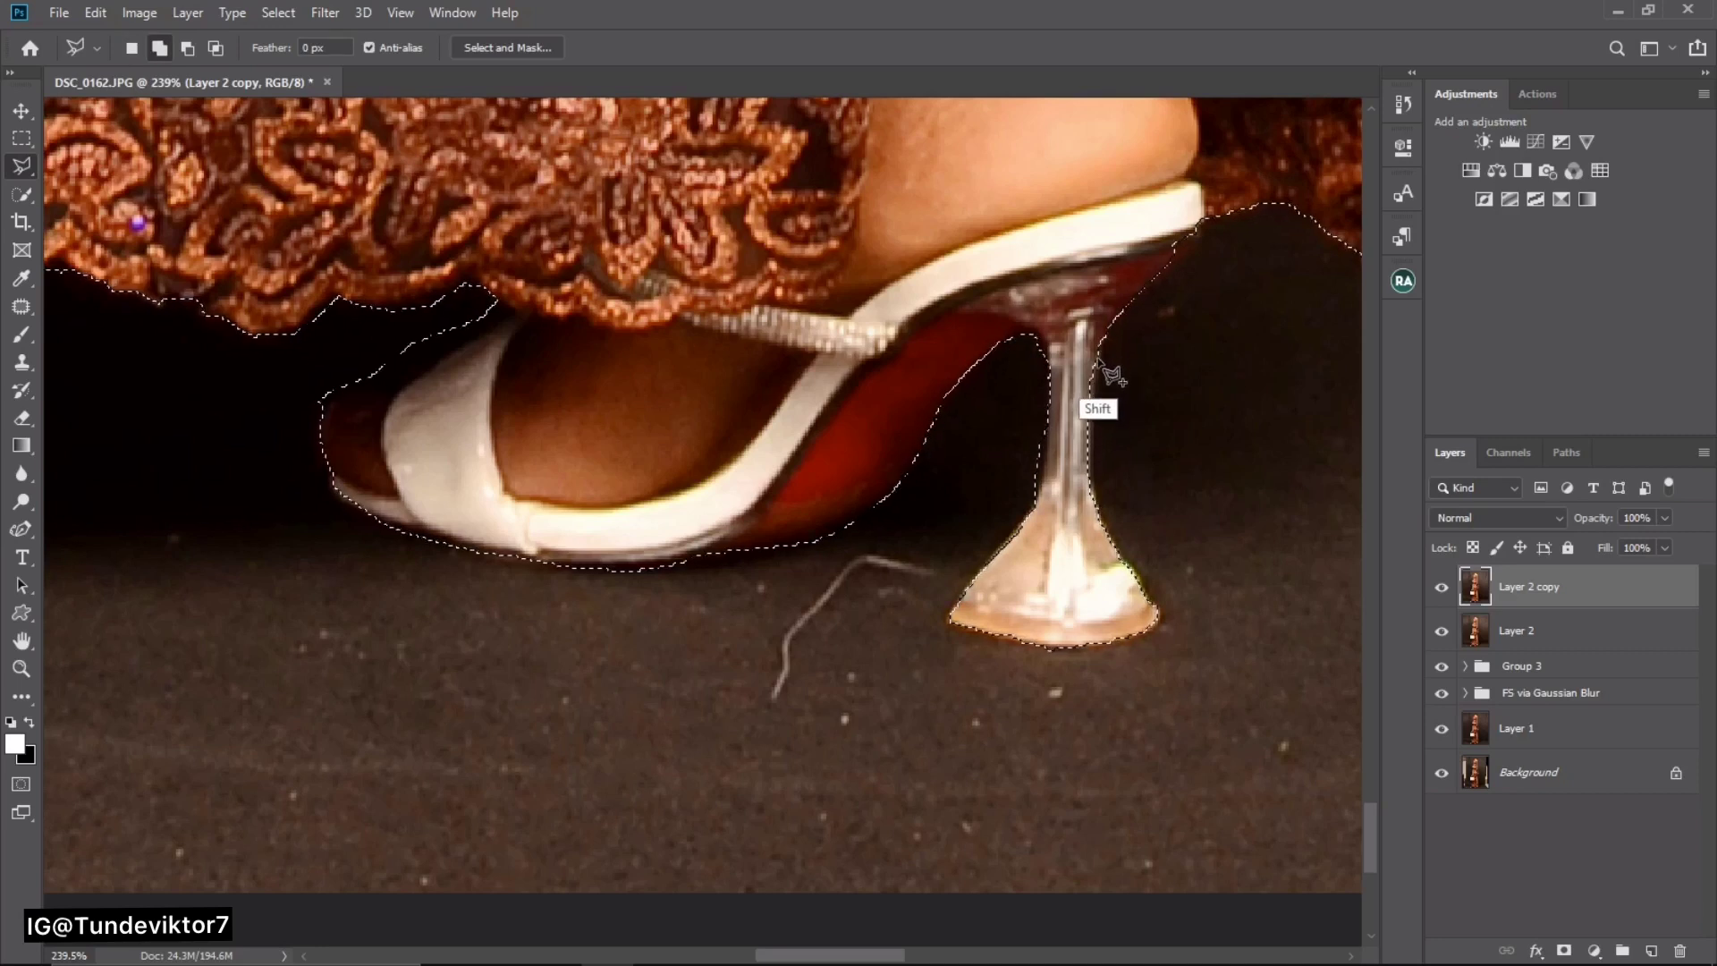
shift+click(1100, 360)
click(1092, 496)
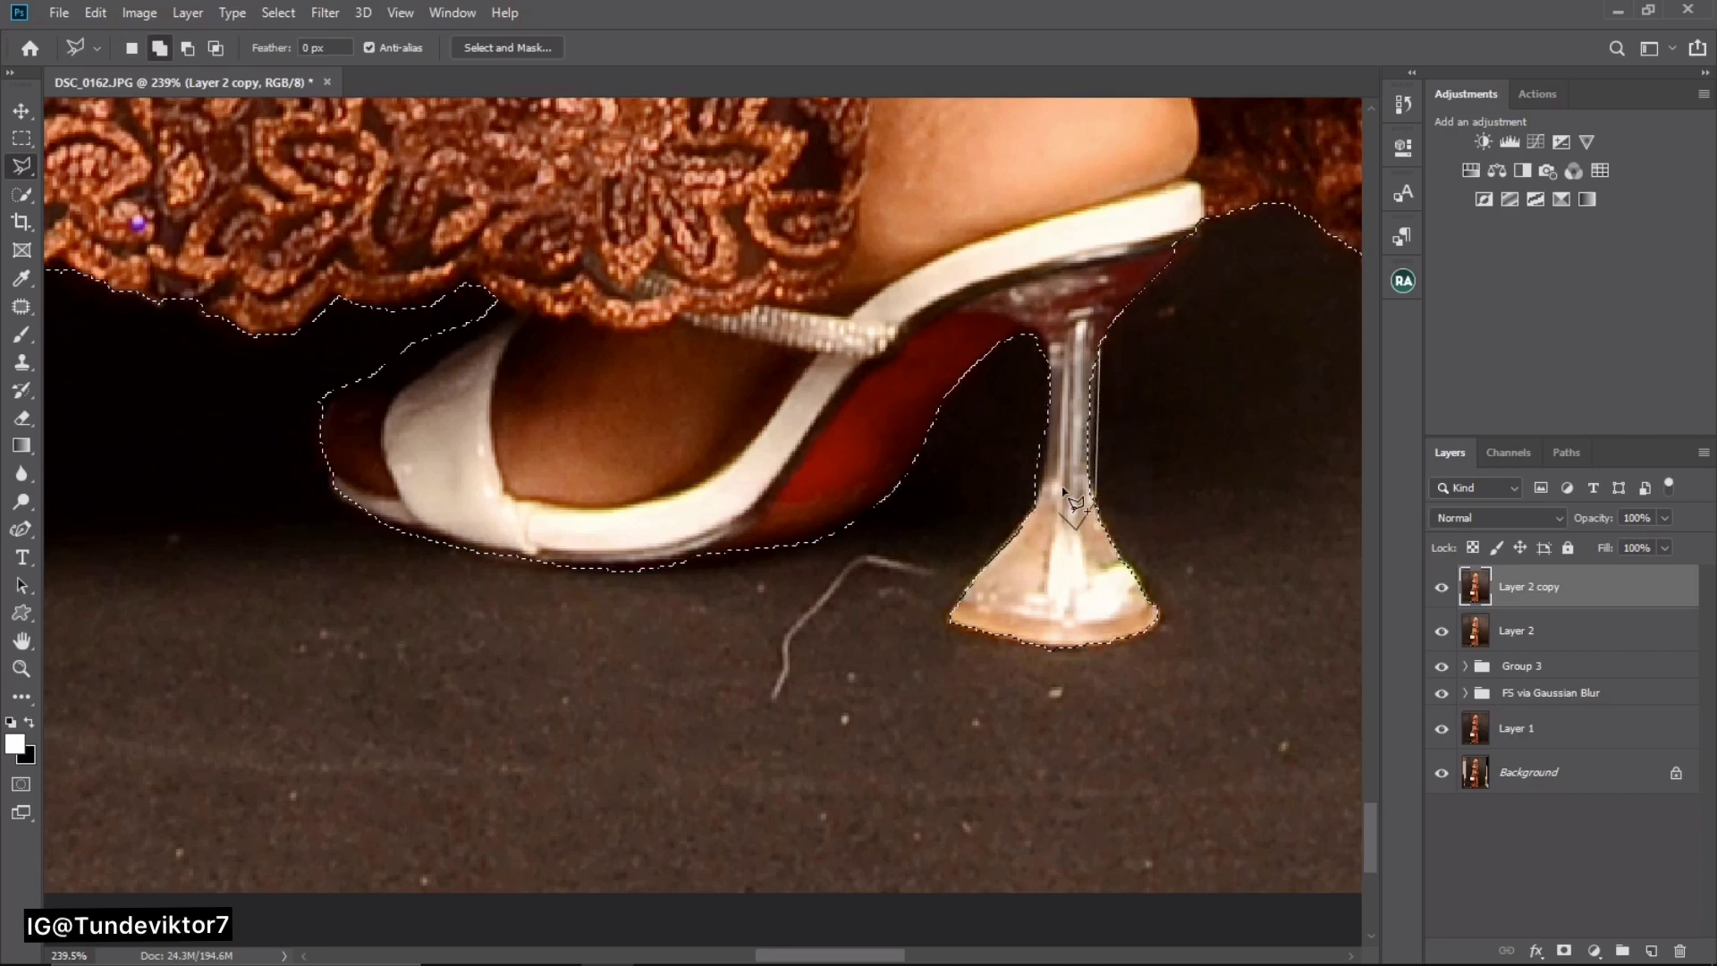
click(1060, 512)
click(1100, 358)
- Add the pointed tip of the dress hem behind the right shoe to the subject selection
drag(1089, 418, 468, 575)
drag(961, 433, 965, 426)
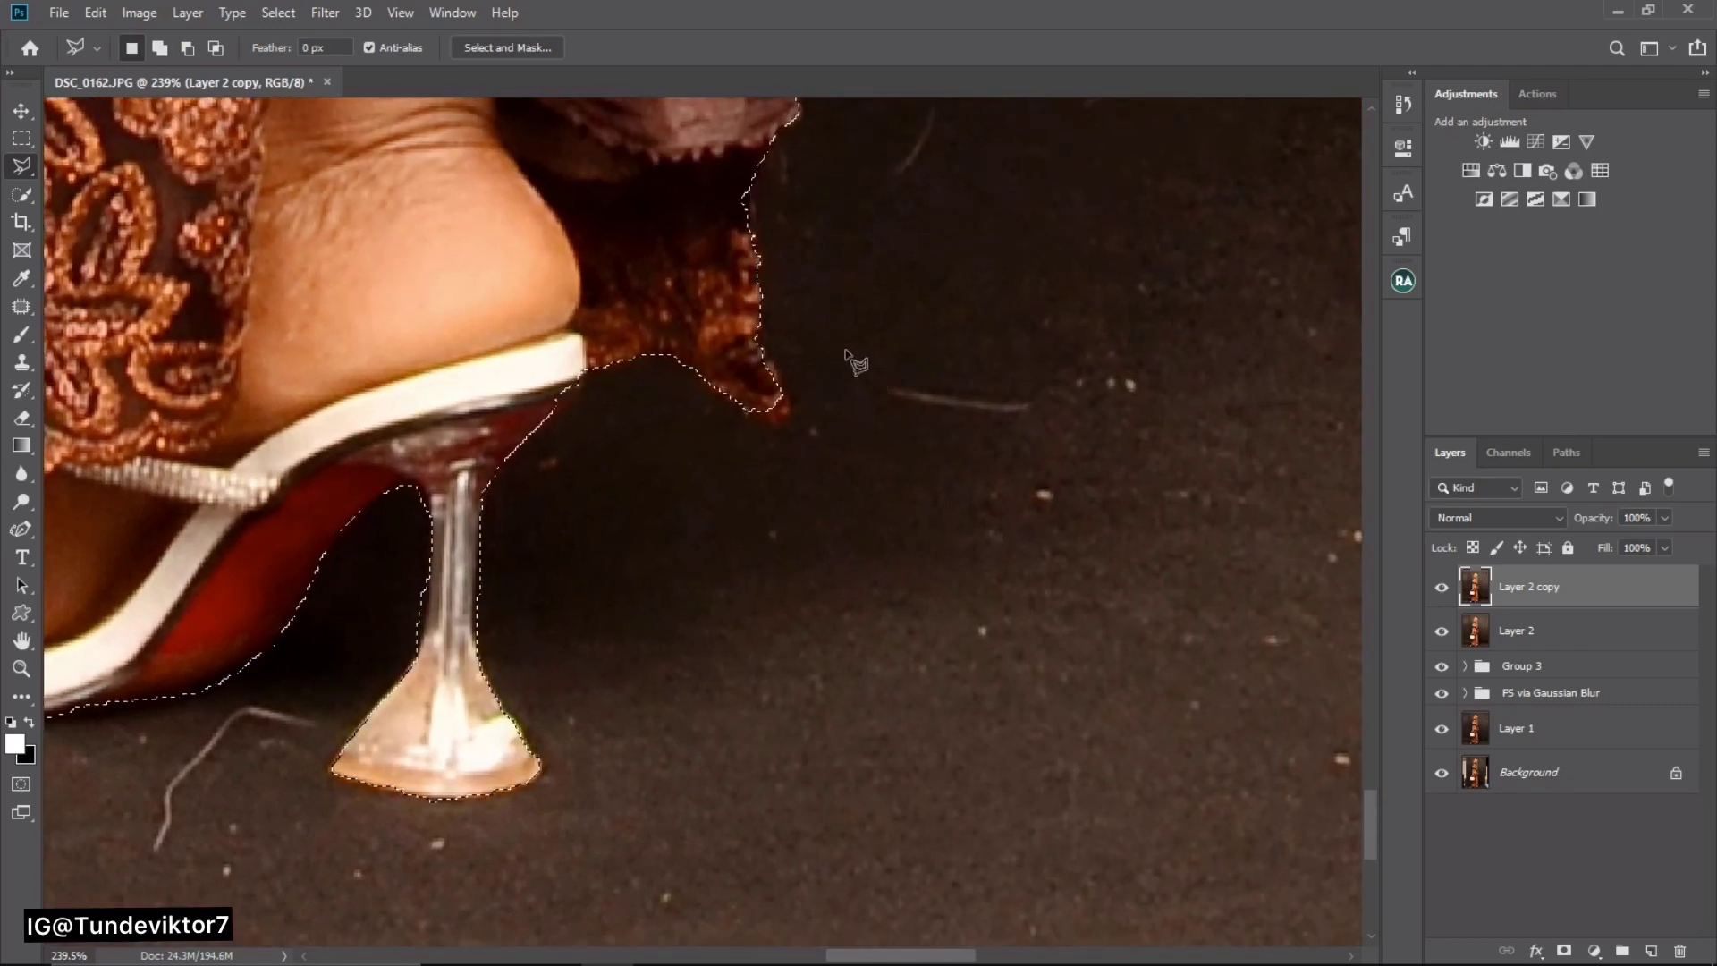
shift+click(762, 351)
click(780, 368)
click(786, 427)
click(700, 354)
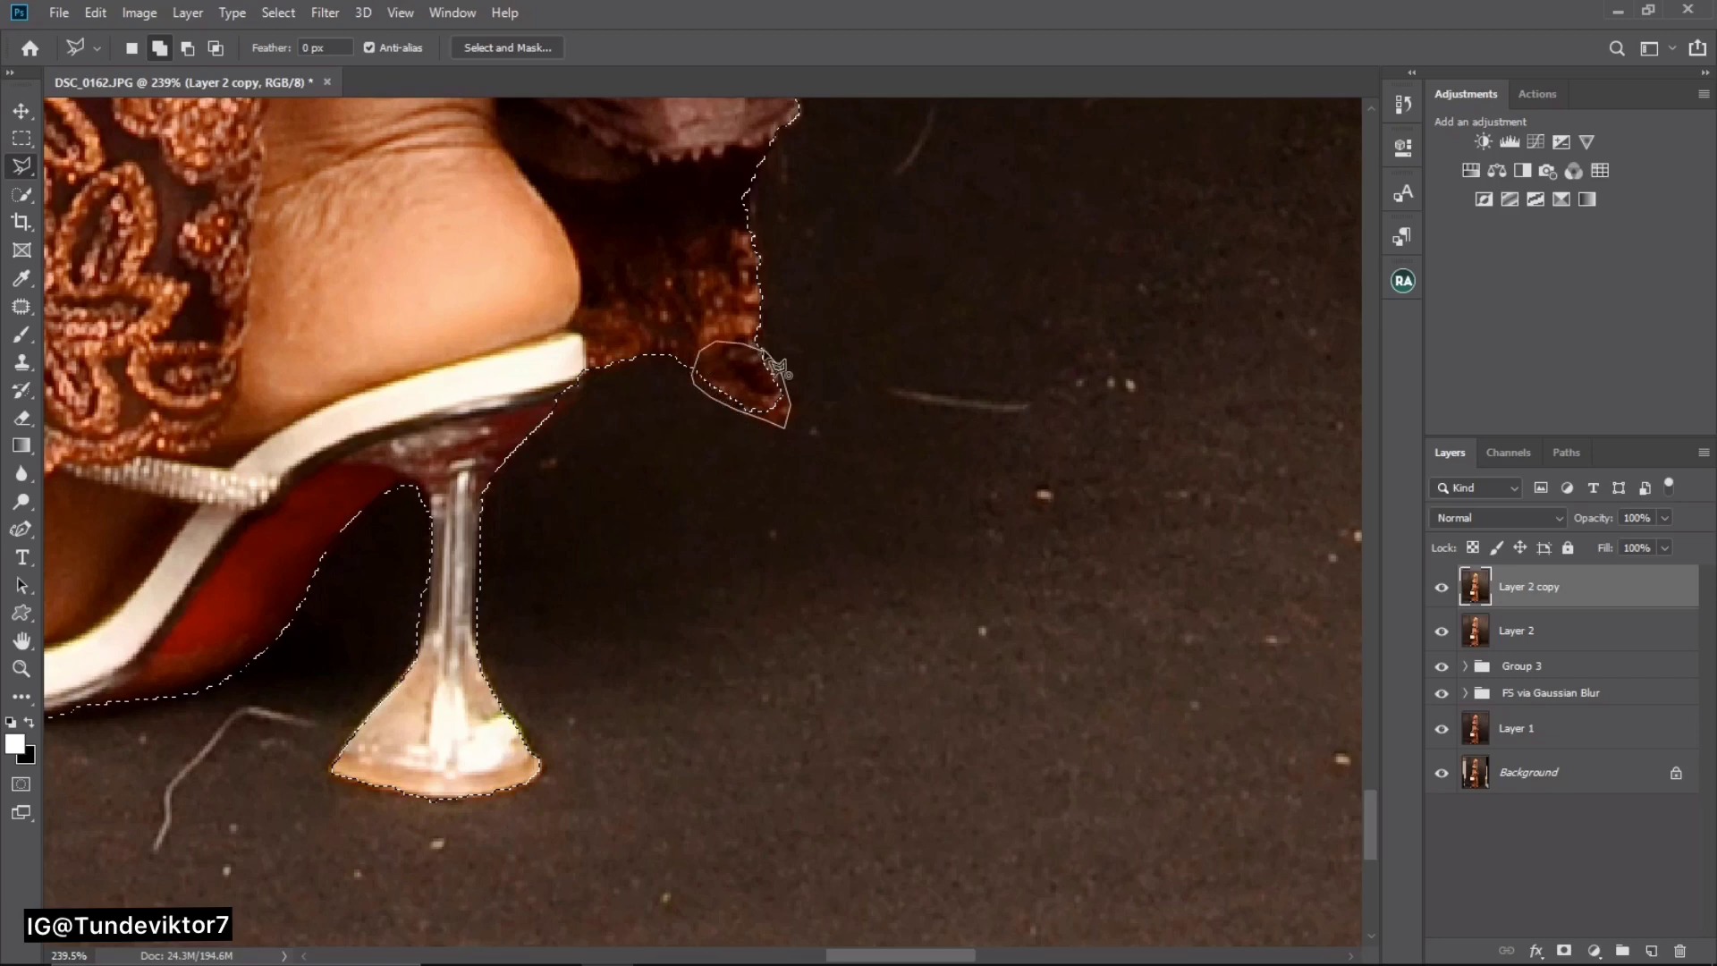
click(764, 351)
- Add the narrow strip along the dress's back edge, beside the leg slit, to the subject selection
drag(746, 270, 731, 569)
scroll(730, 568, up, 10)
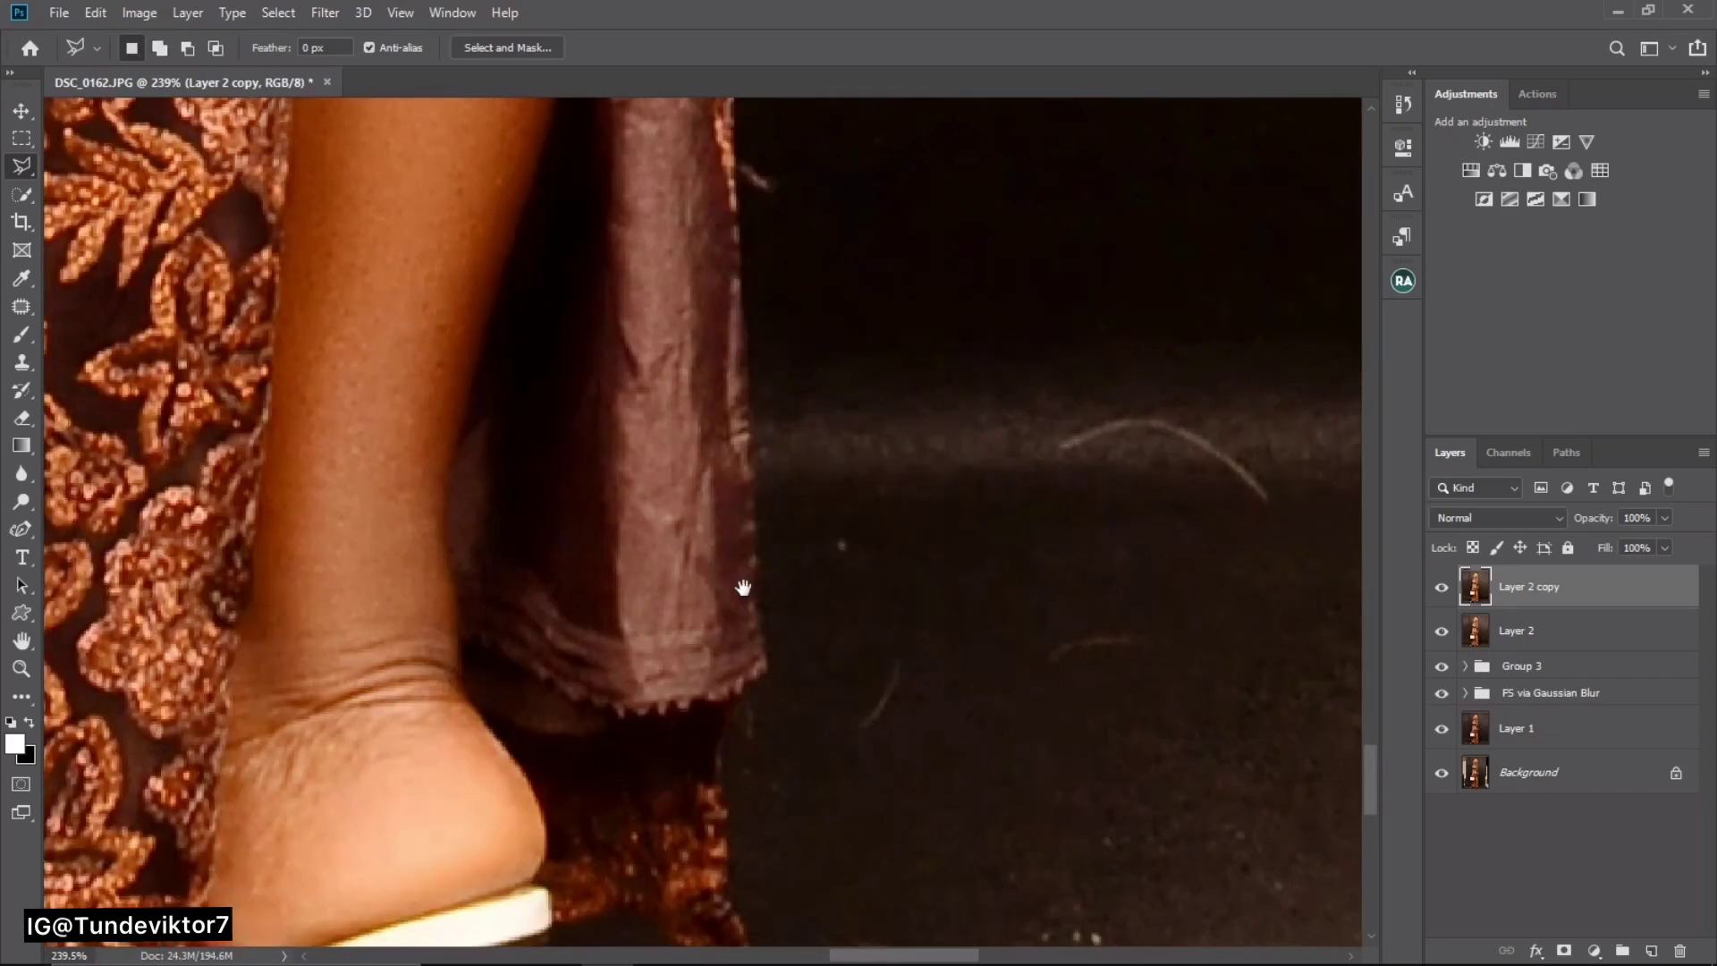
scroll(751, 453, down, 2)
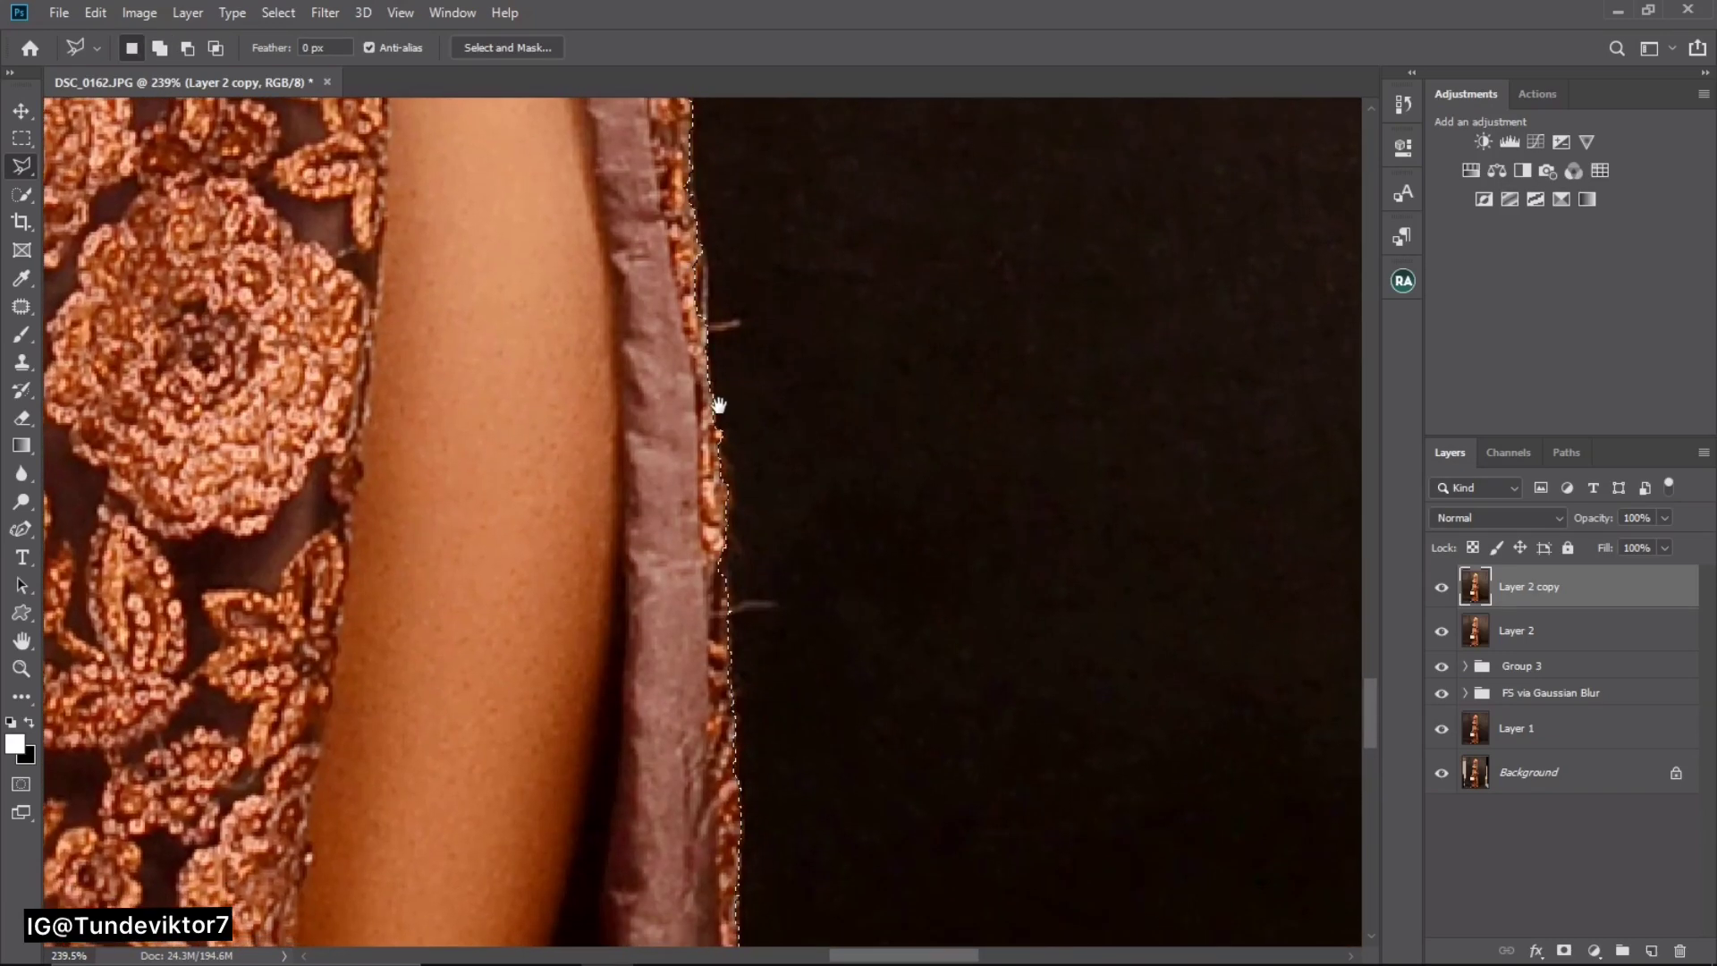
key(shift)
click(706, 254)
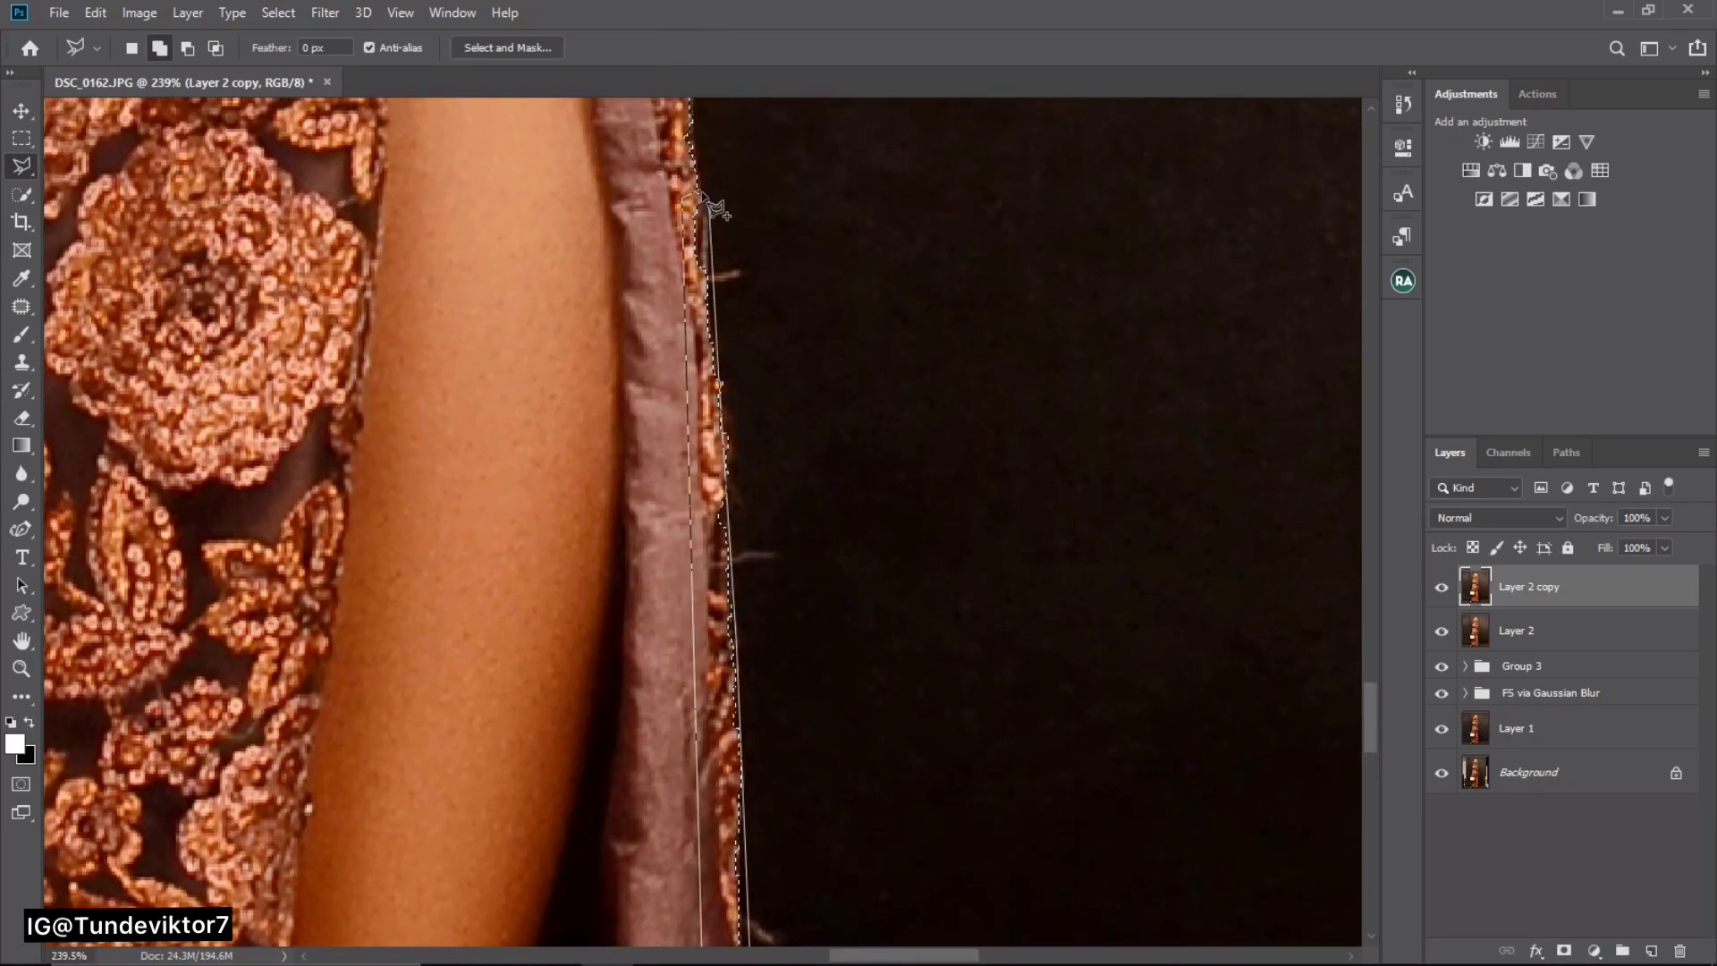
- Add the flicked-out ends of the long hair at hip level to the subject selection
drag(706, 566, 771, 164)
drag(769, 548, 777, 170)
drag(796, 577, 822, 185)
drag(807, 301, 769, 679)
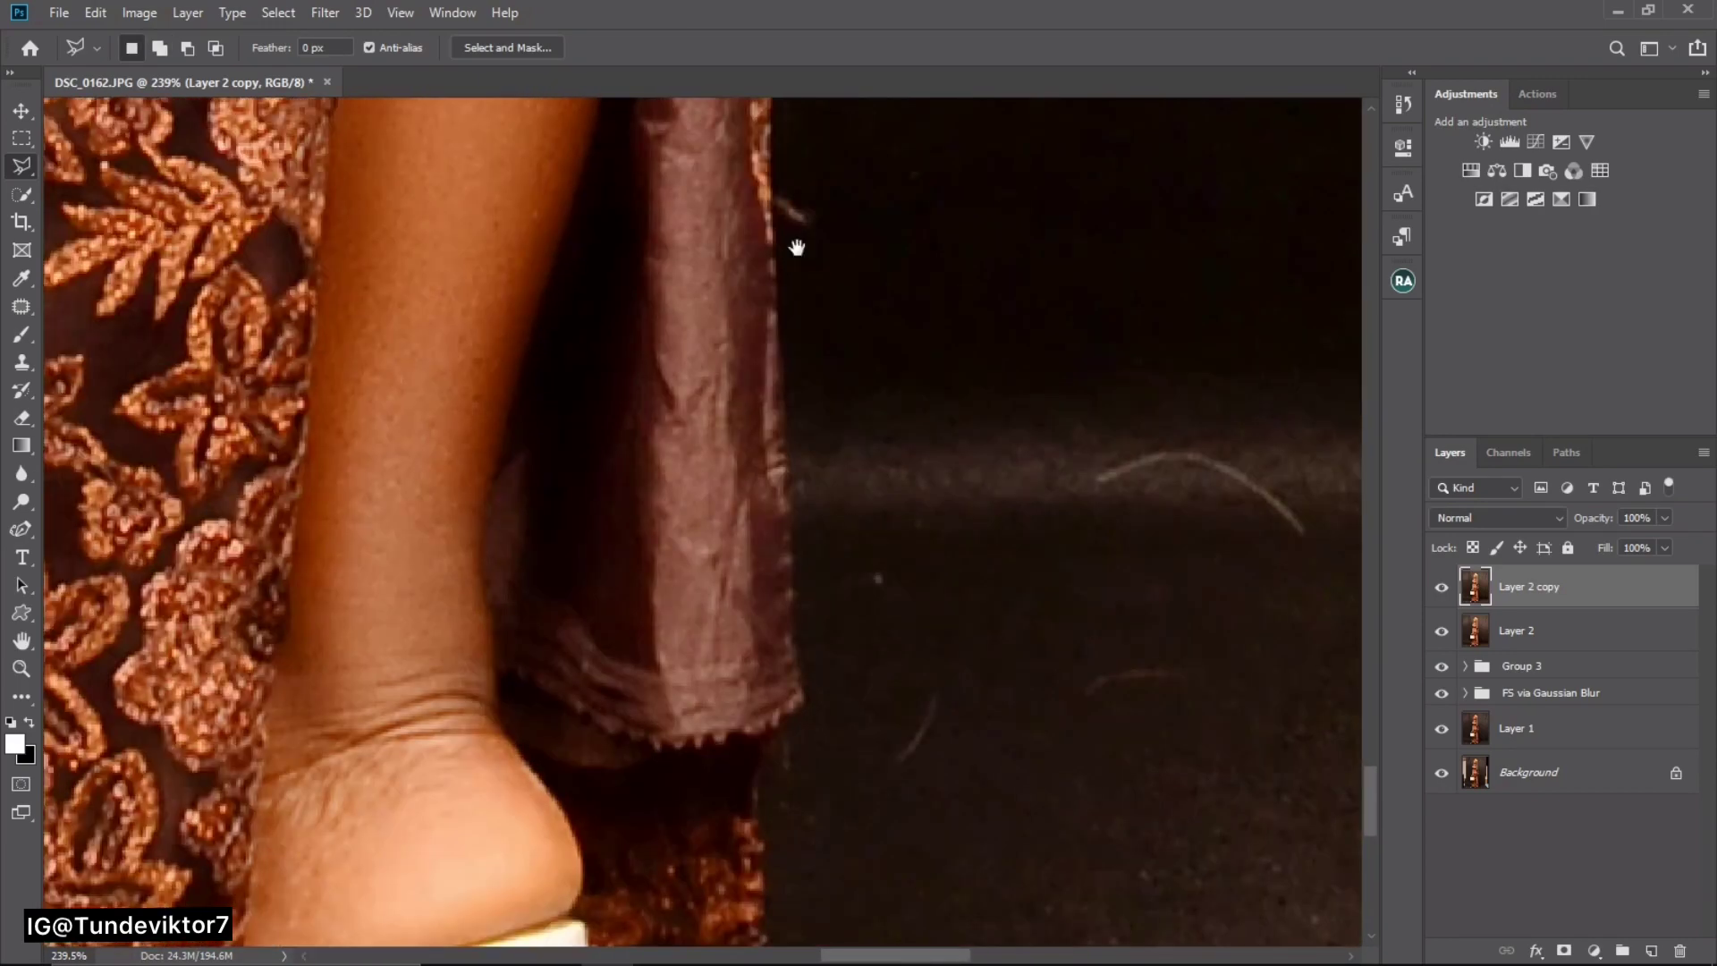
drag(793, 245, 760, 679)
key(z)
drag(764, 380, 628, 362)
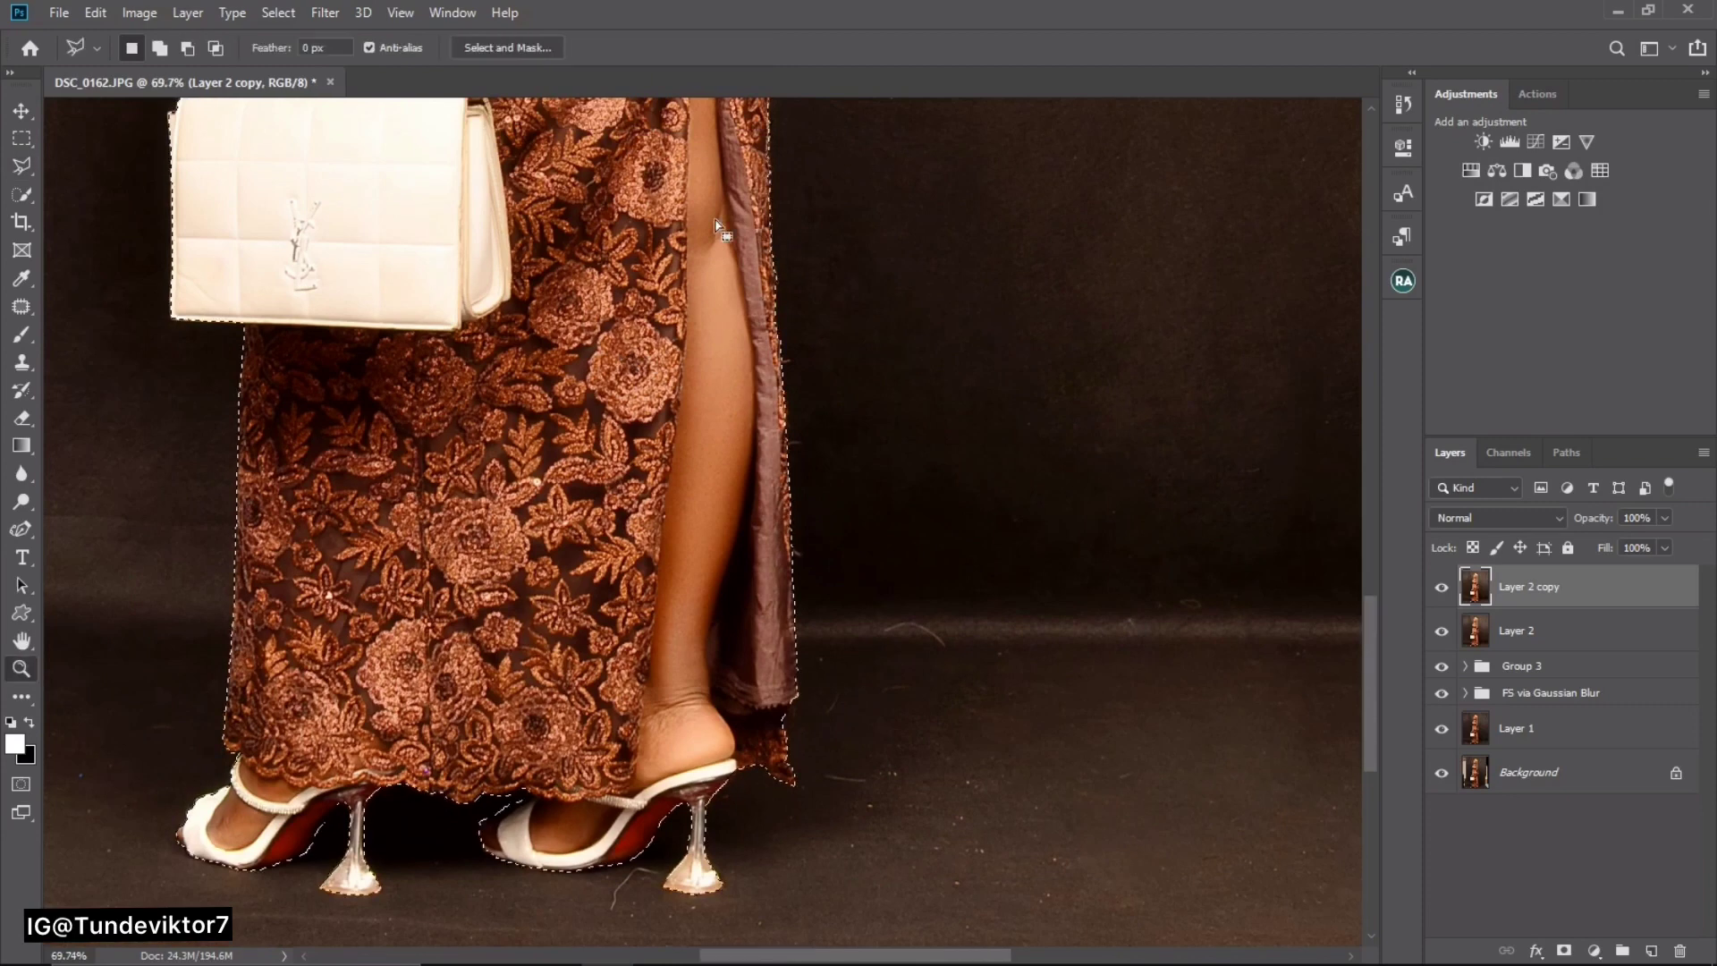
drag(708, 227, 540, 269)
drag(761, 491, 817, 457)
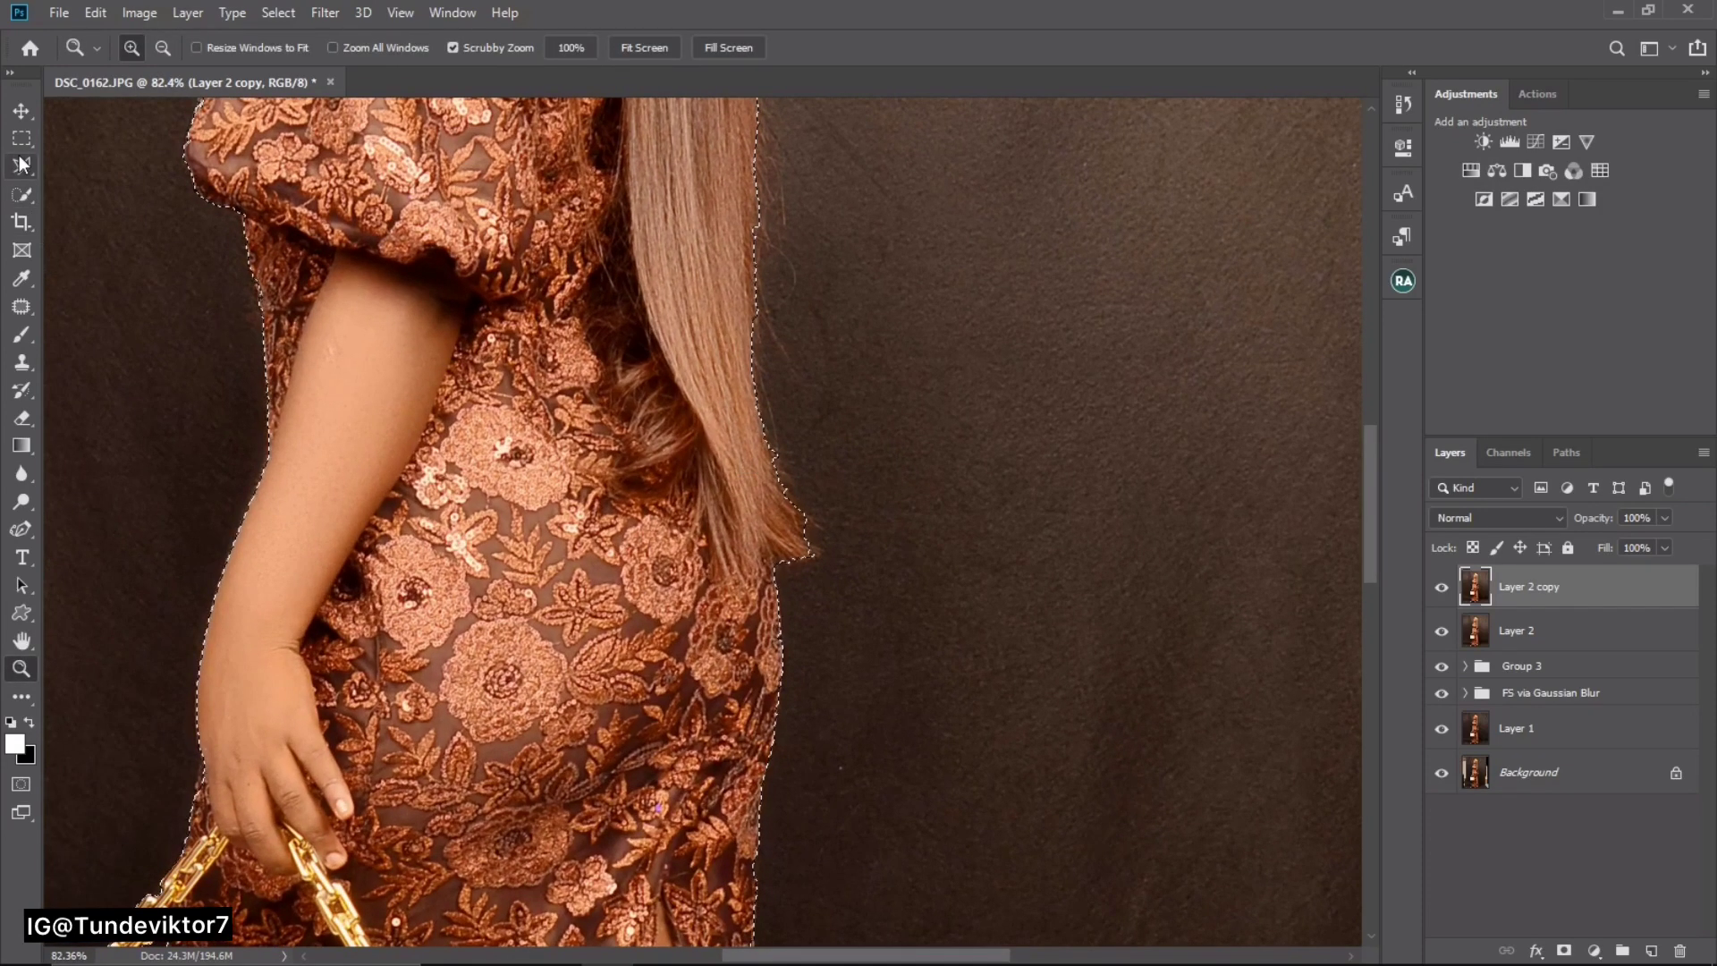
key(l)
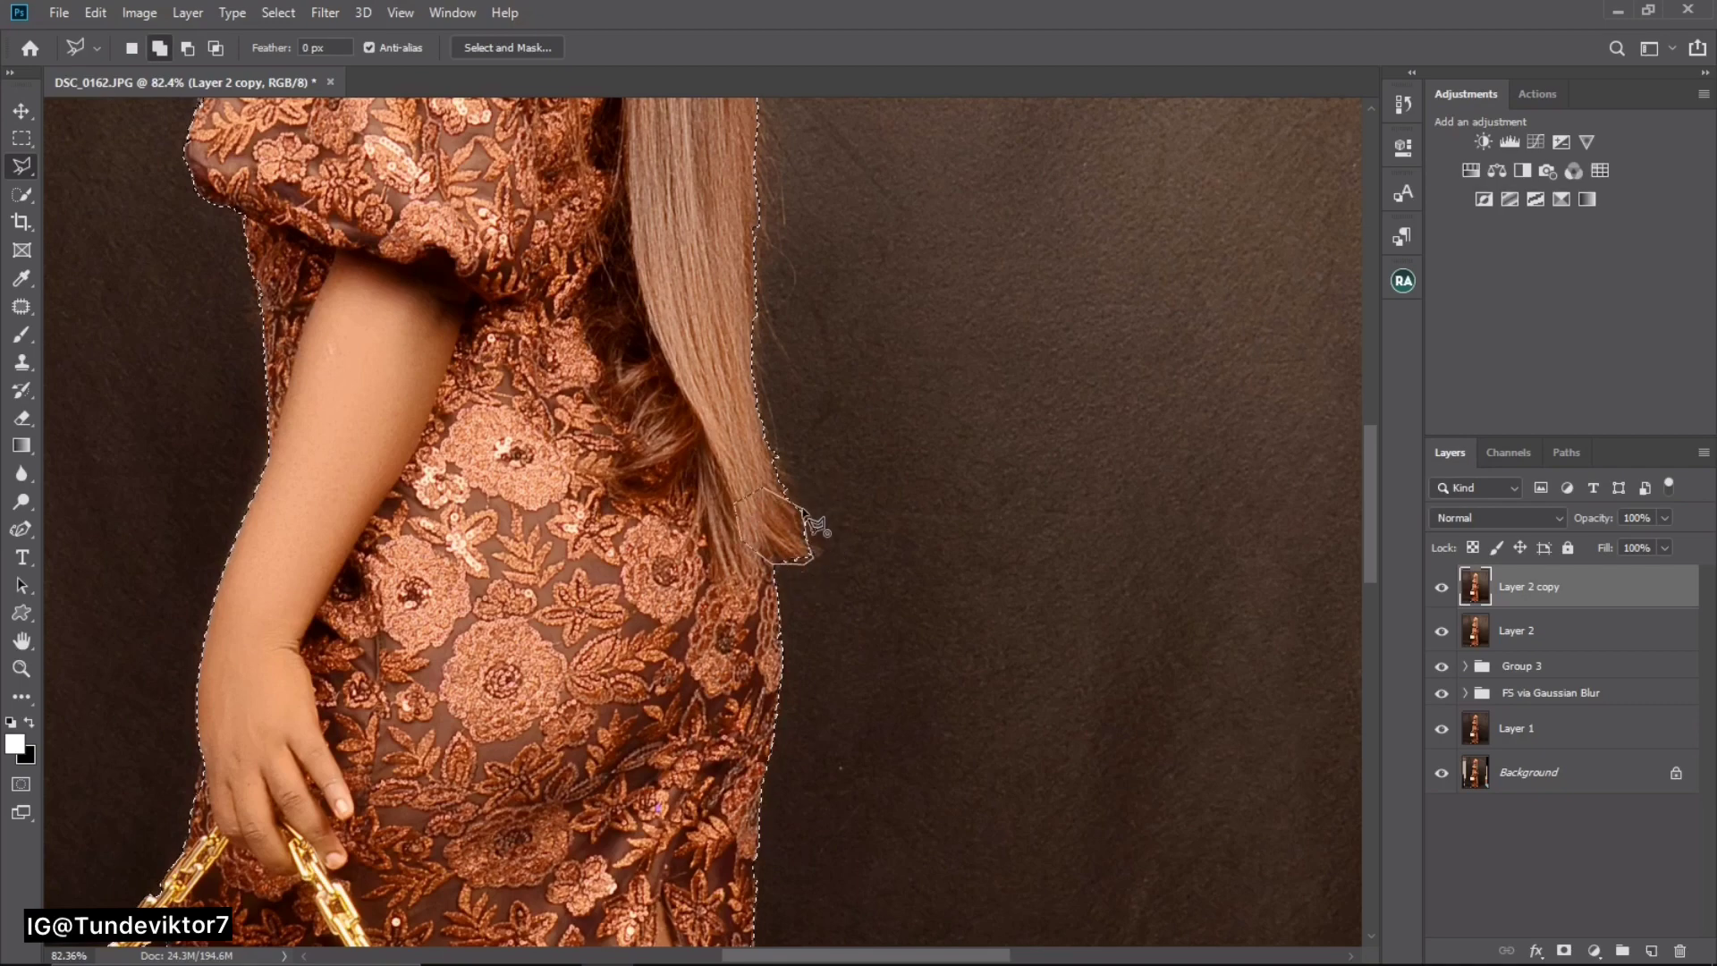
click(802, 510)
- Add a layer mask to Layer 2 copy from the finished subject selection
drag(700, 301, 706, 539)
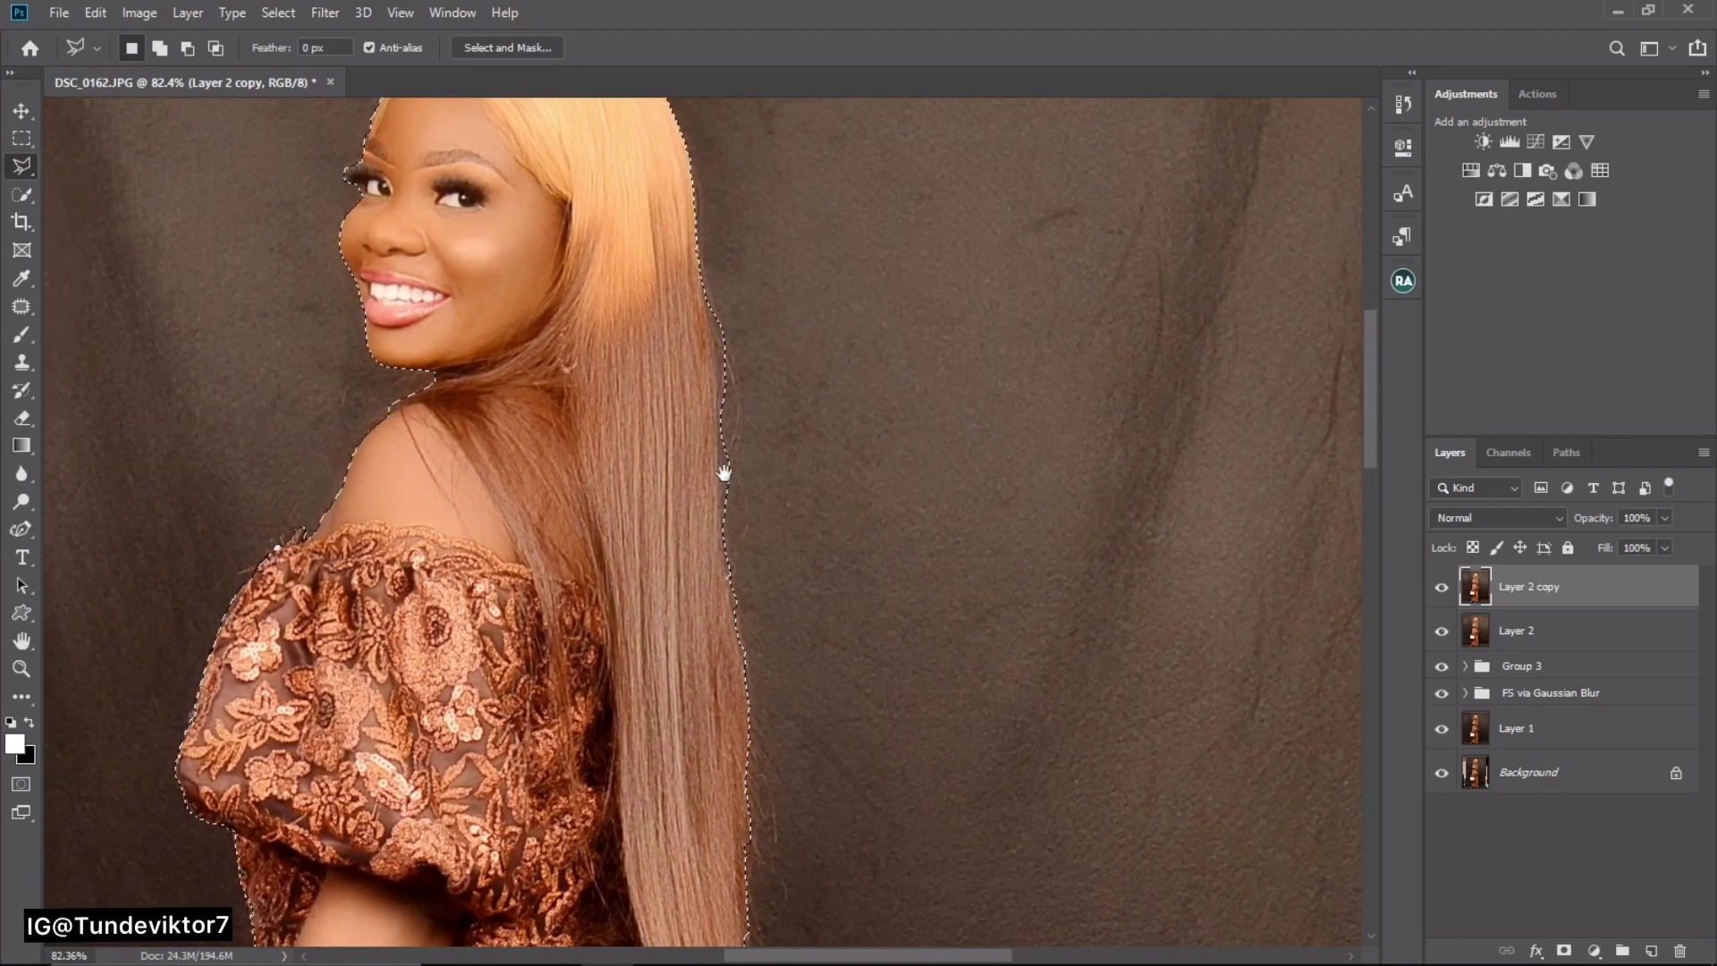
mouse_move(646, 363)
mouse_down()
mouse_move(740, 444)
mouse_move(646, 428)
mouse_move(669, 420)
mouse_up()
key(z)
key(ctrl+d)
mouse_move(760, 387)
mouse_down()
mouse_move(789, 385)
mouse_move(683, 376)
mouse_move(716, 380)
mouse_up()
key(l)
key(z)
key(l)
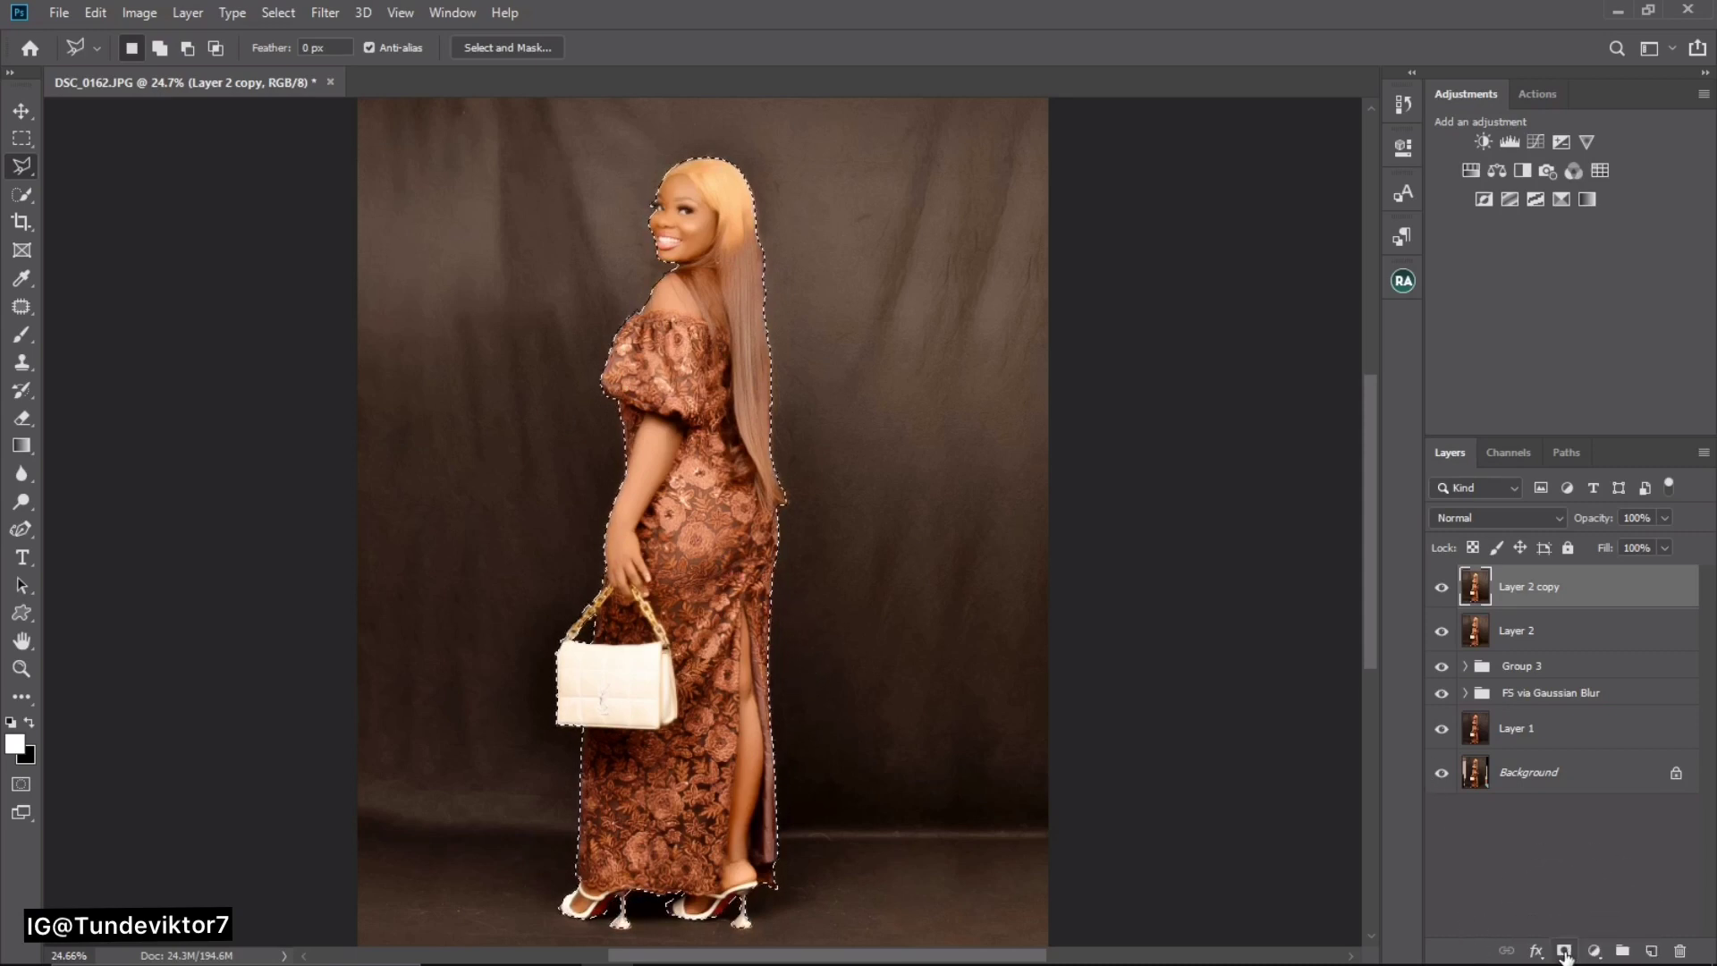
click(1564, 951)
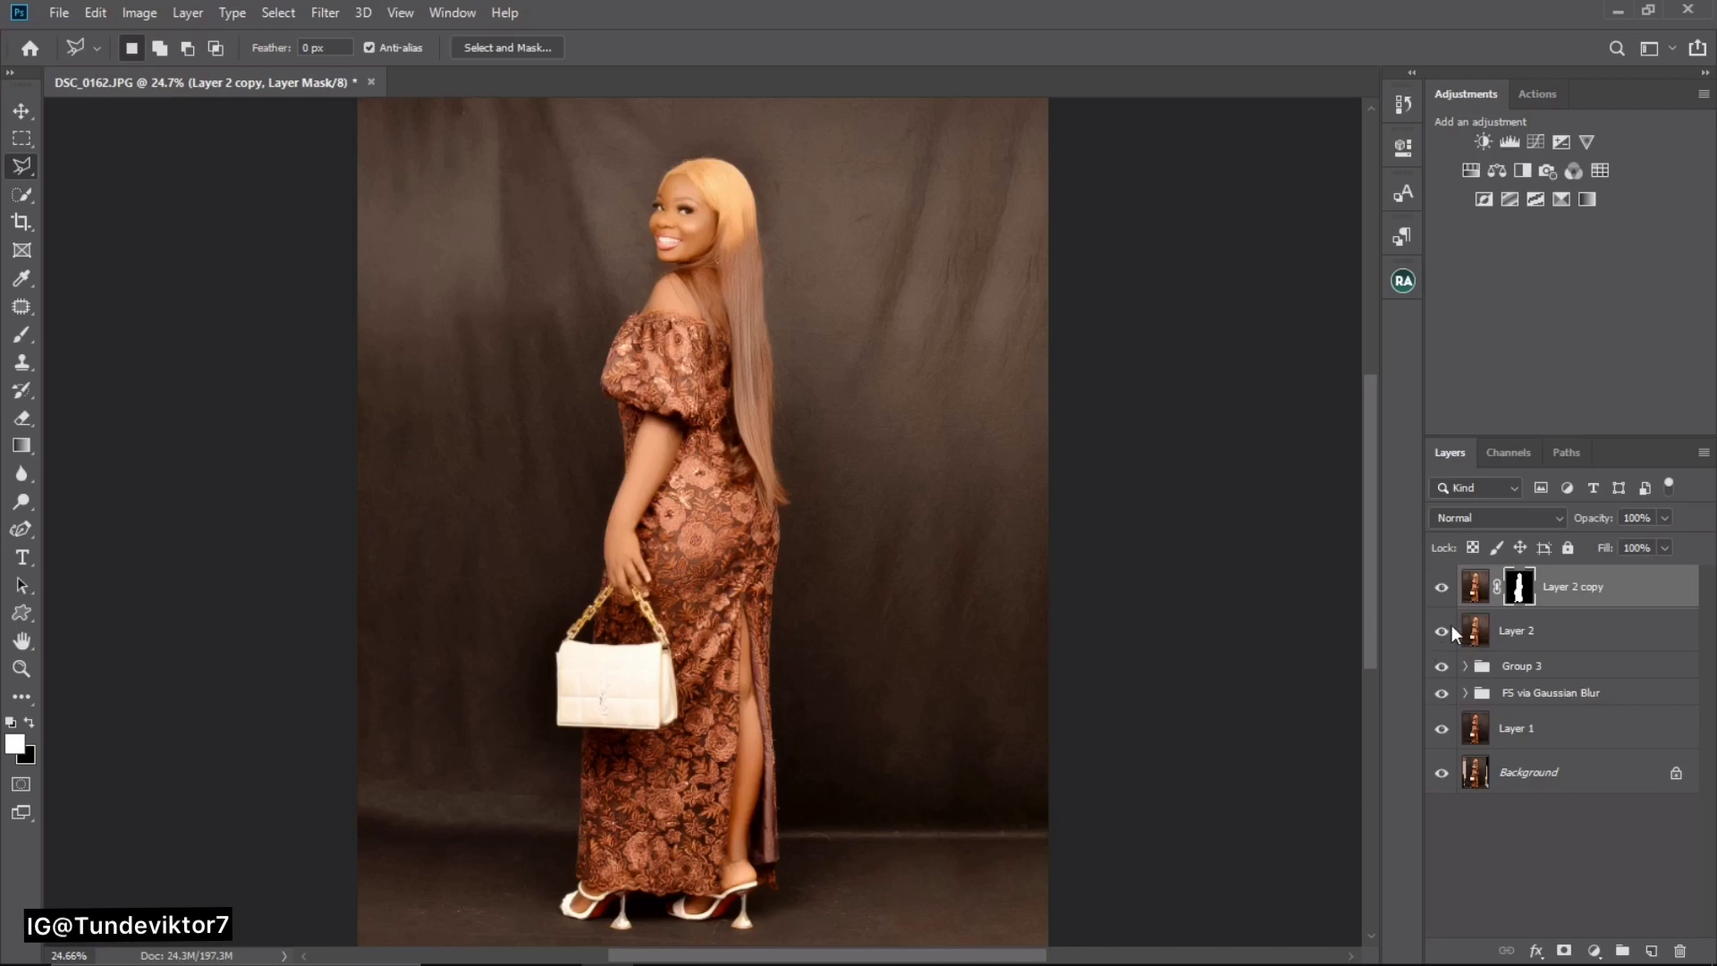
- Preview the masked cutout on transparency by temporarily hiding Layer 2, PS via Gaussian Blur, Layer 1 and Background
click(1441, 730)
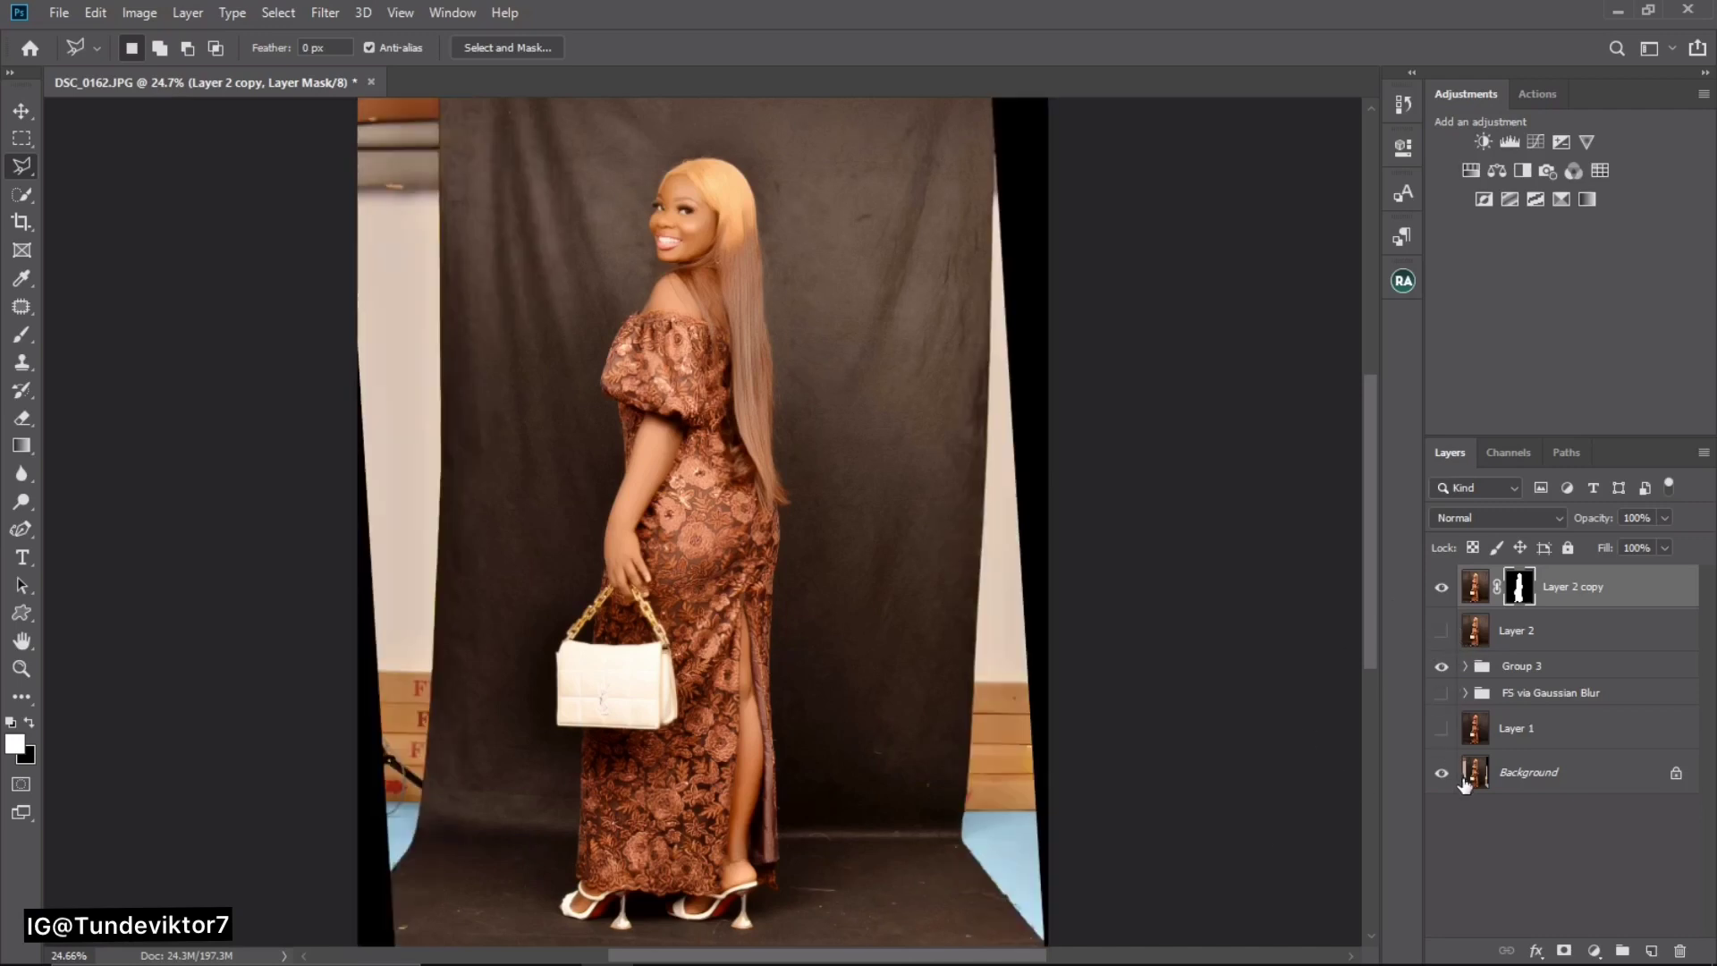
click(1442, 774)
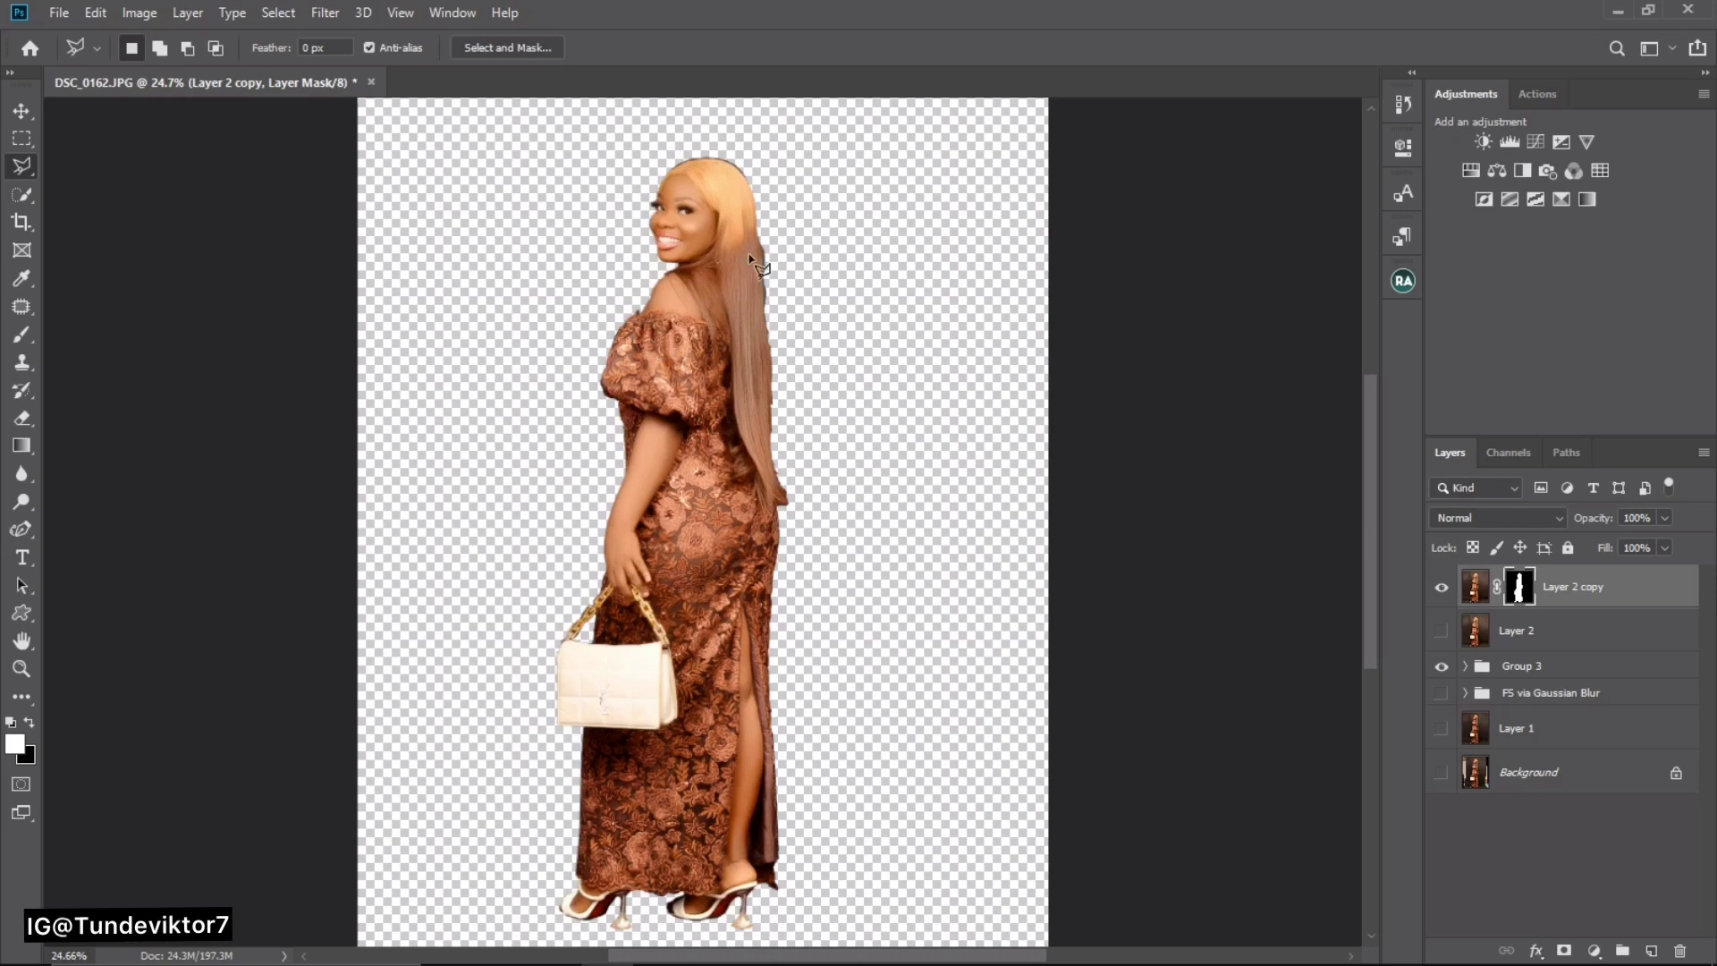
click(1442, 772)
click(1442, 729)
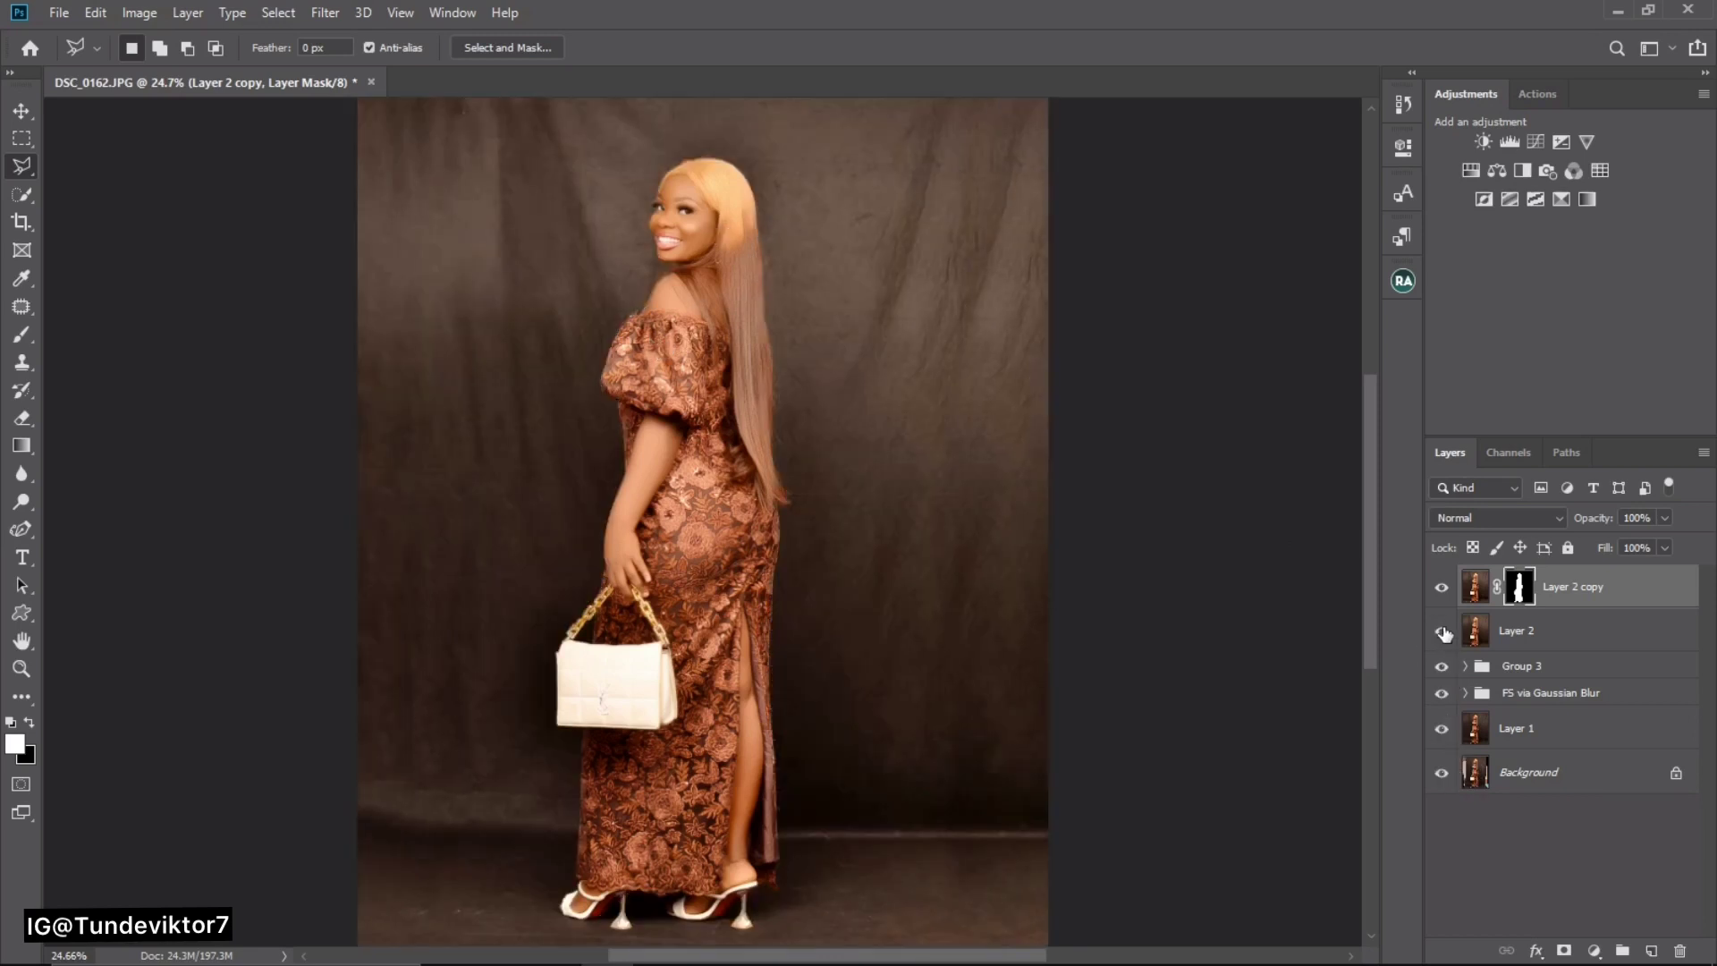
- Hide Layer 2, PS via Gaussian Blur, Layer 1 and Background so only the masked subject shows
key(ctrl+space)
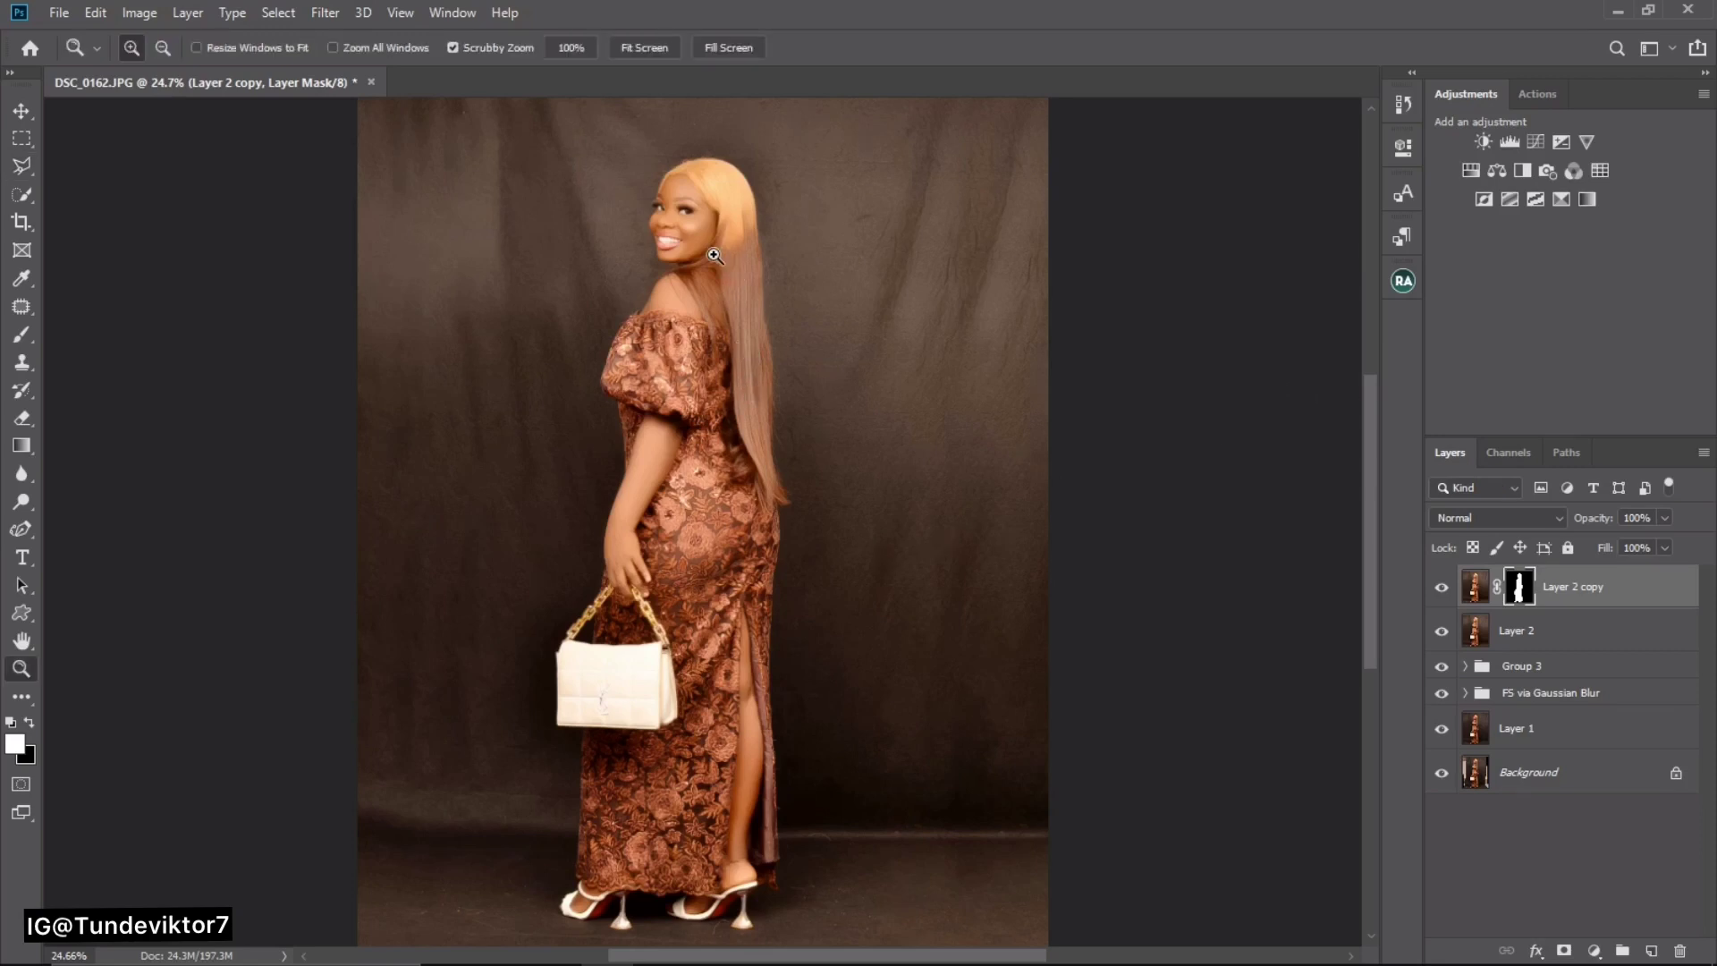
mouse_move(718, 259)
mouse_down()
mouse_move(733, 274)
mouse_move(707, 273)
mouse_up()
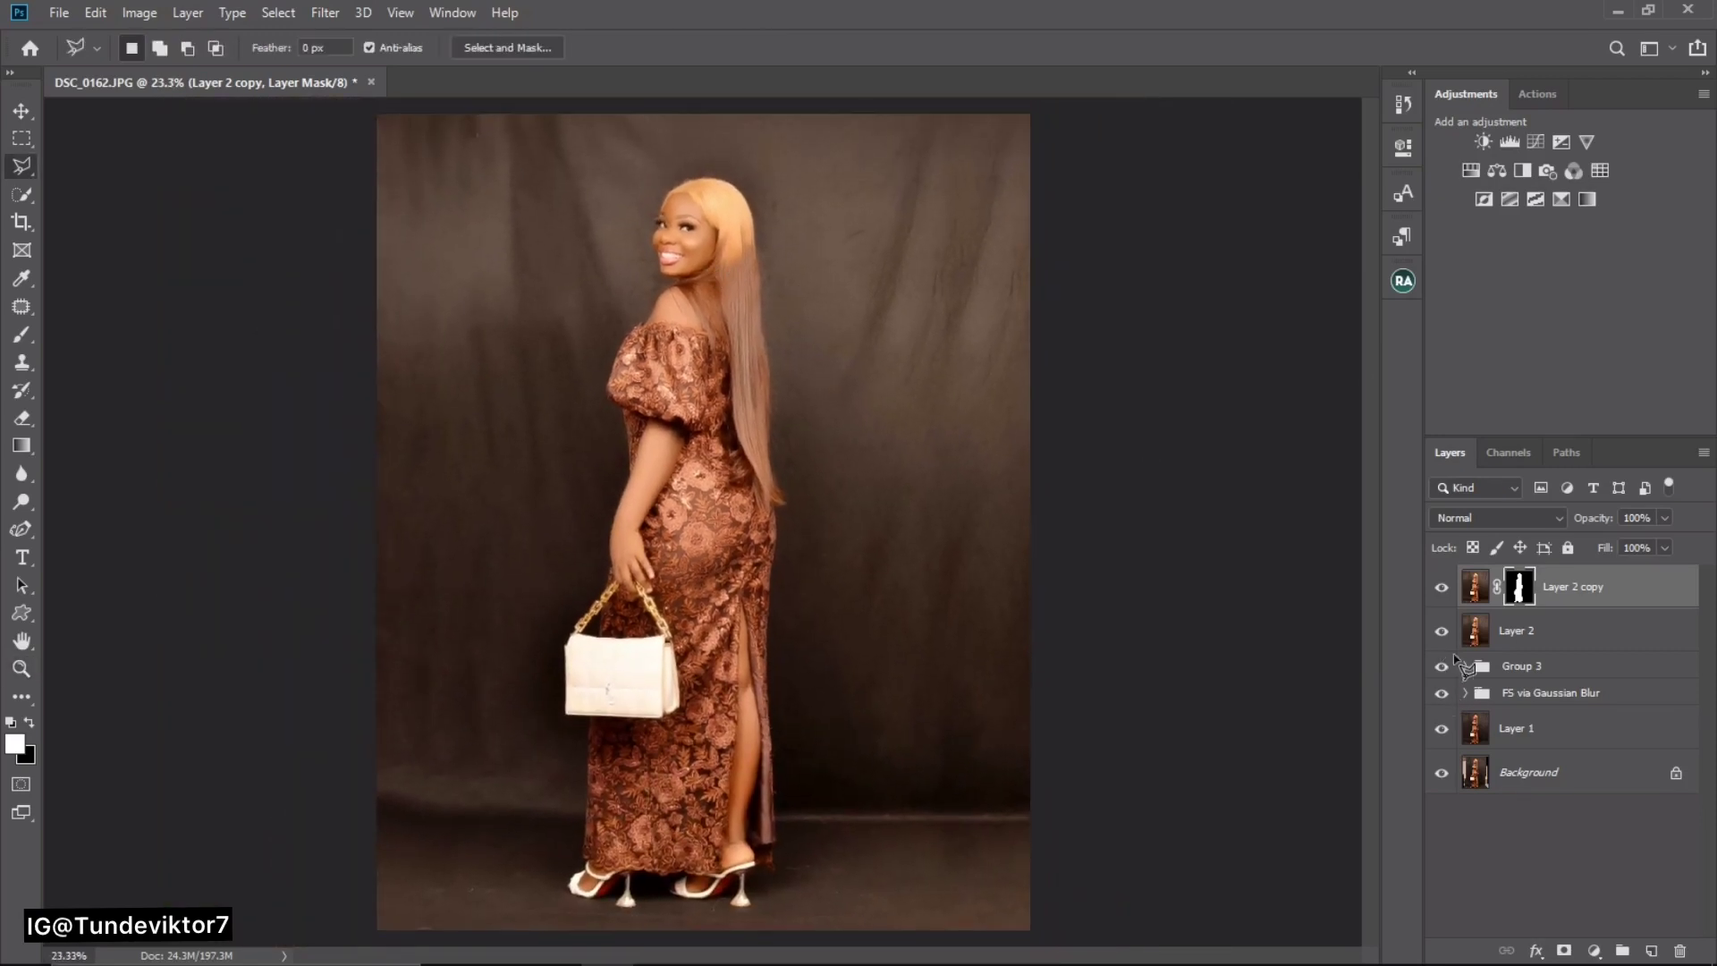
key(ctrl+space)
drag(780, 336, 759, 325)
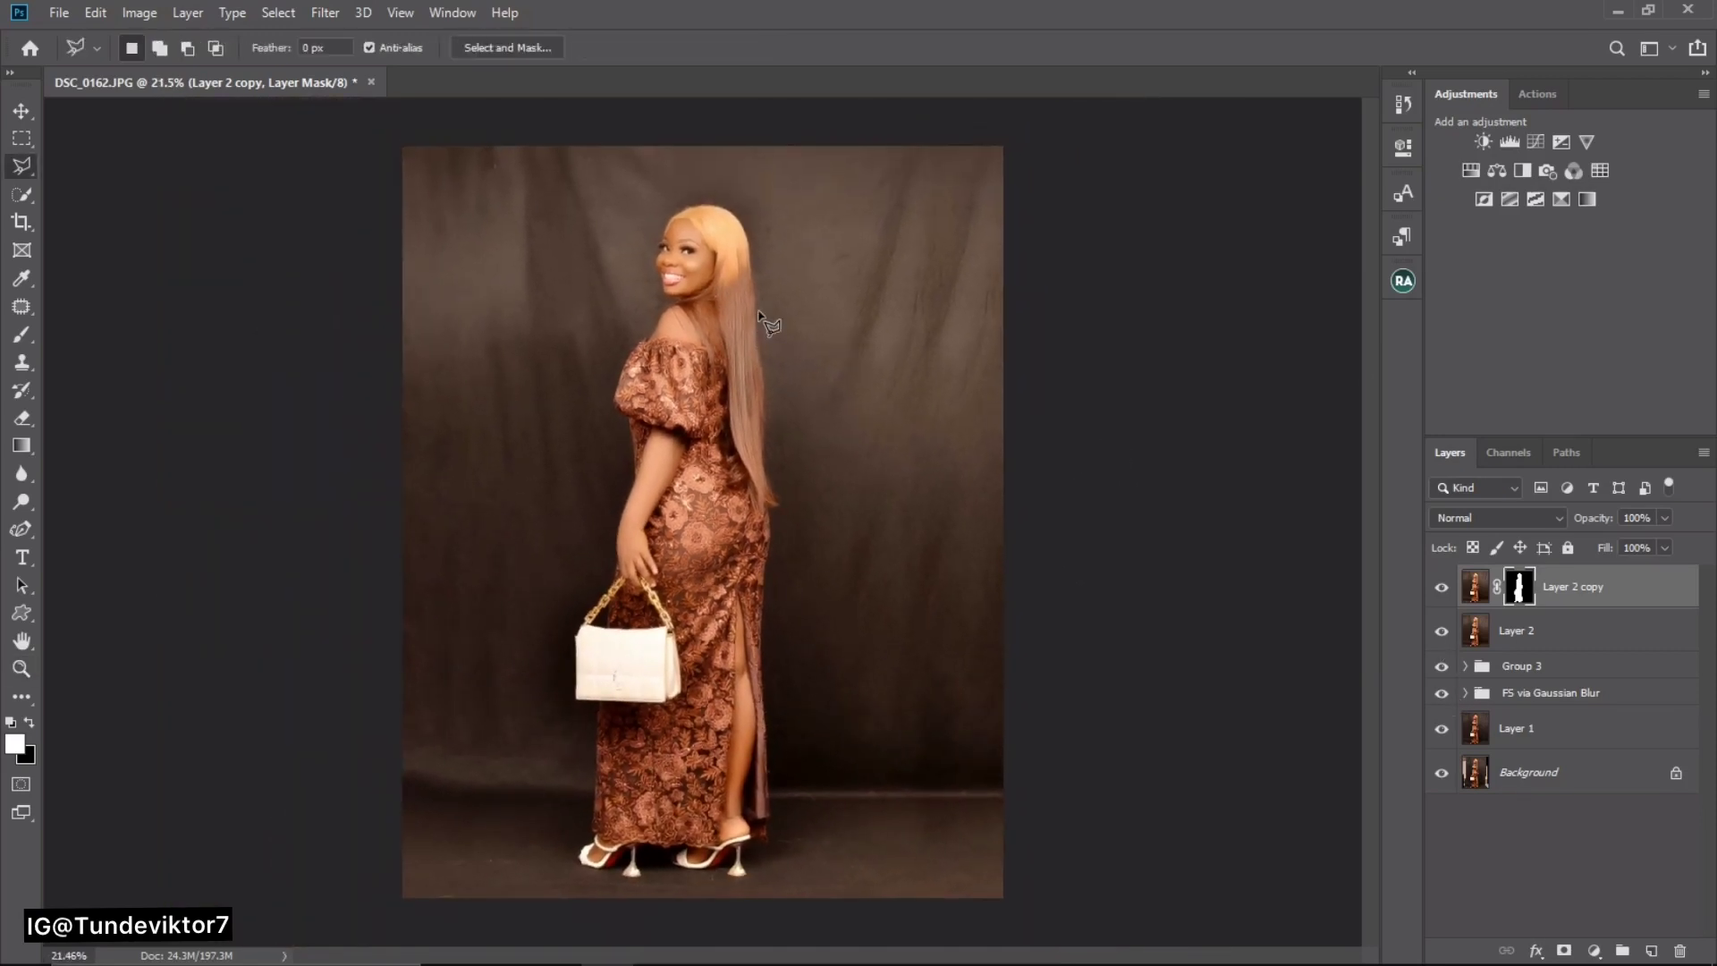
key(ctrl+space)
drag(594, 173, 684, 215)
key(space)
drag(738, 282, 734, 199)
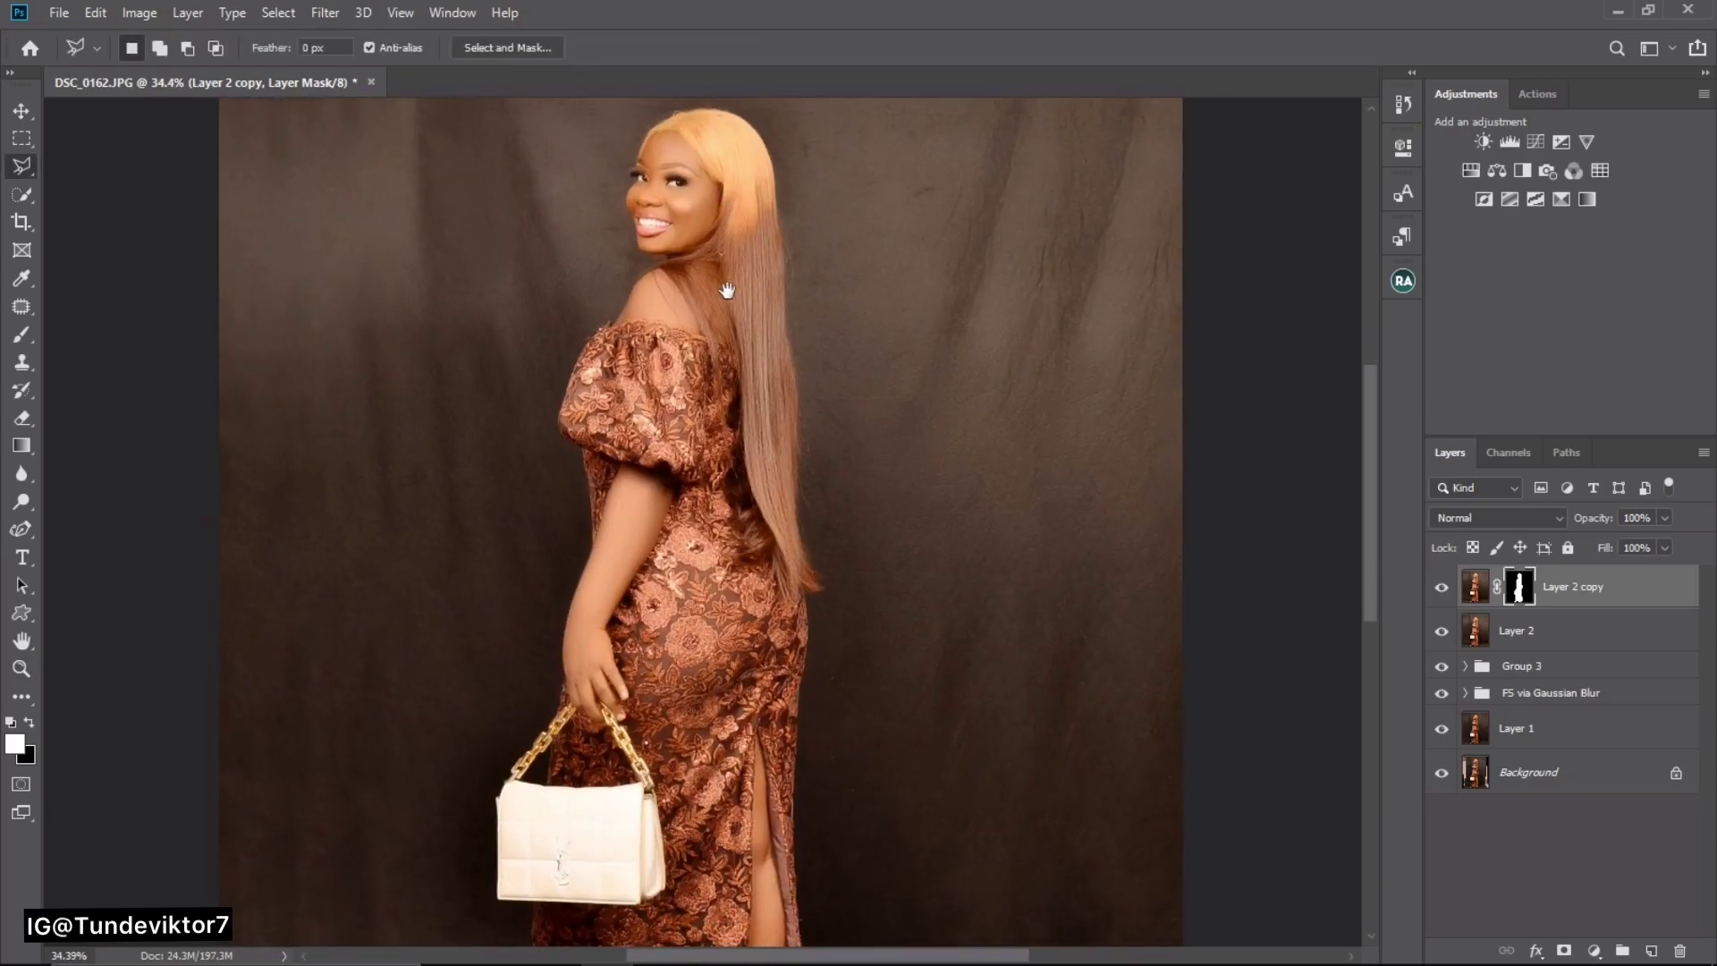
click(1441, 631)
click(1441, 693)
click(1443, 774)
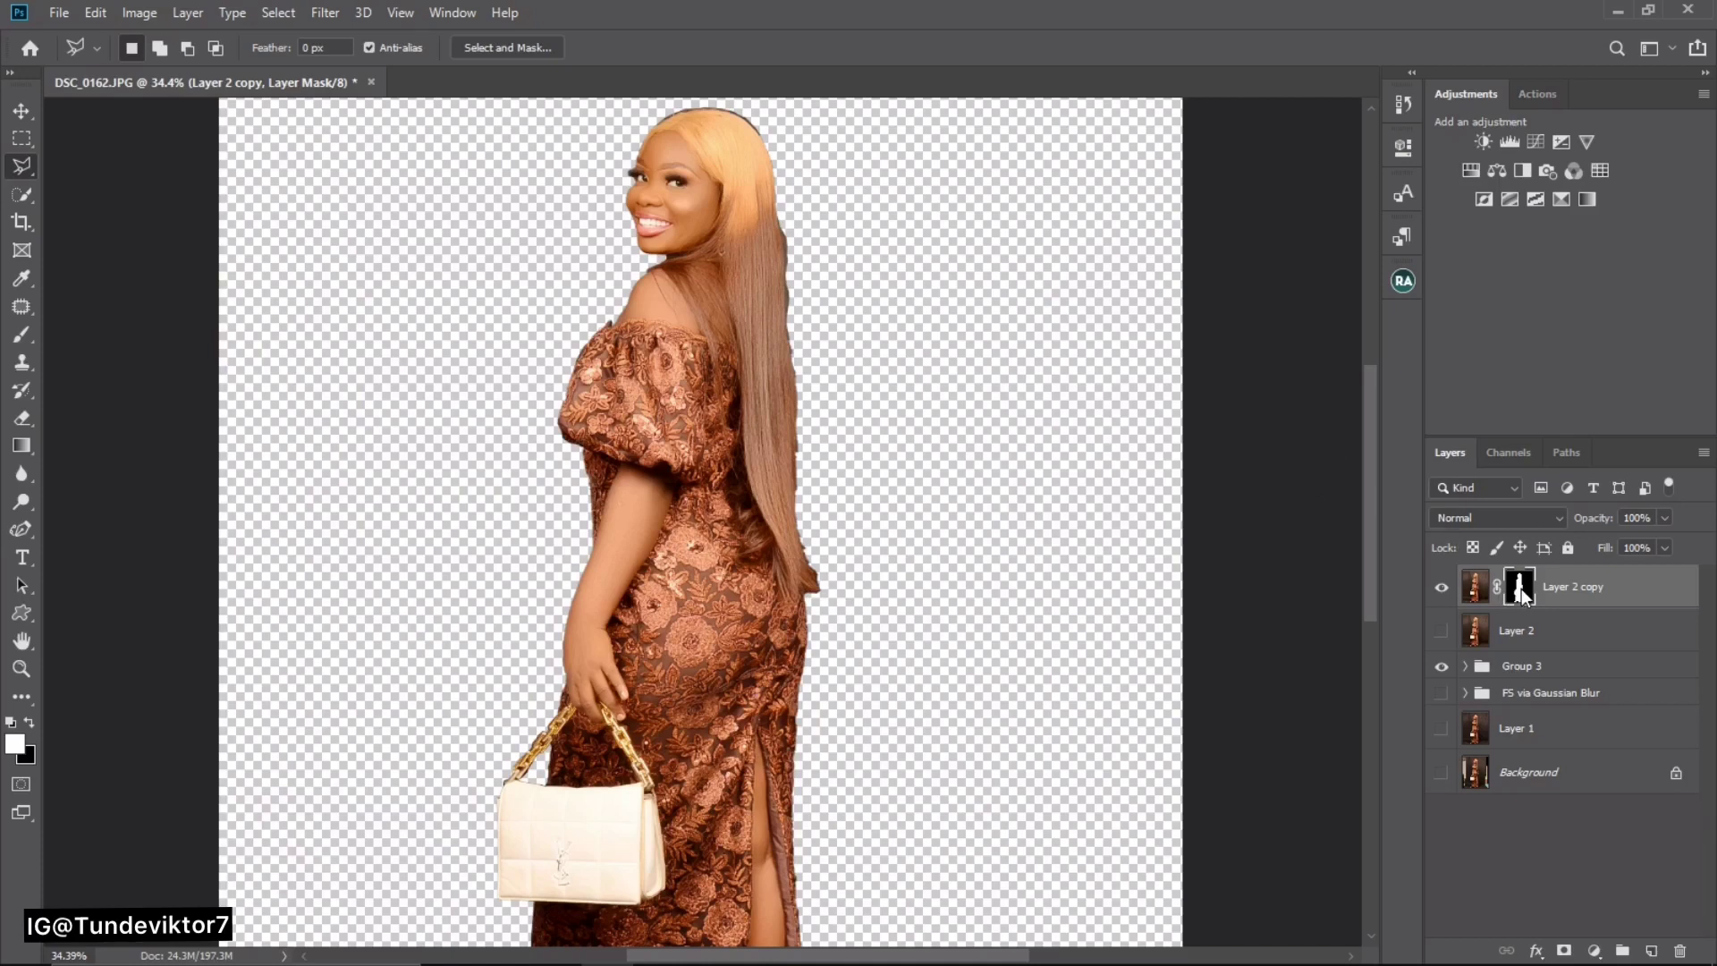
- Open Layer 2 copy's mask in Select and Mask and set the Feather to 1.0 px
click(1524, 588)
double_click(1522, 589)
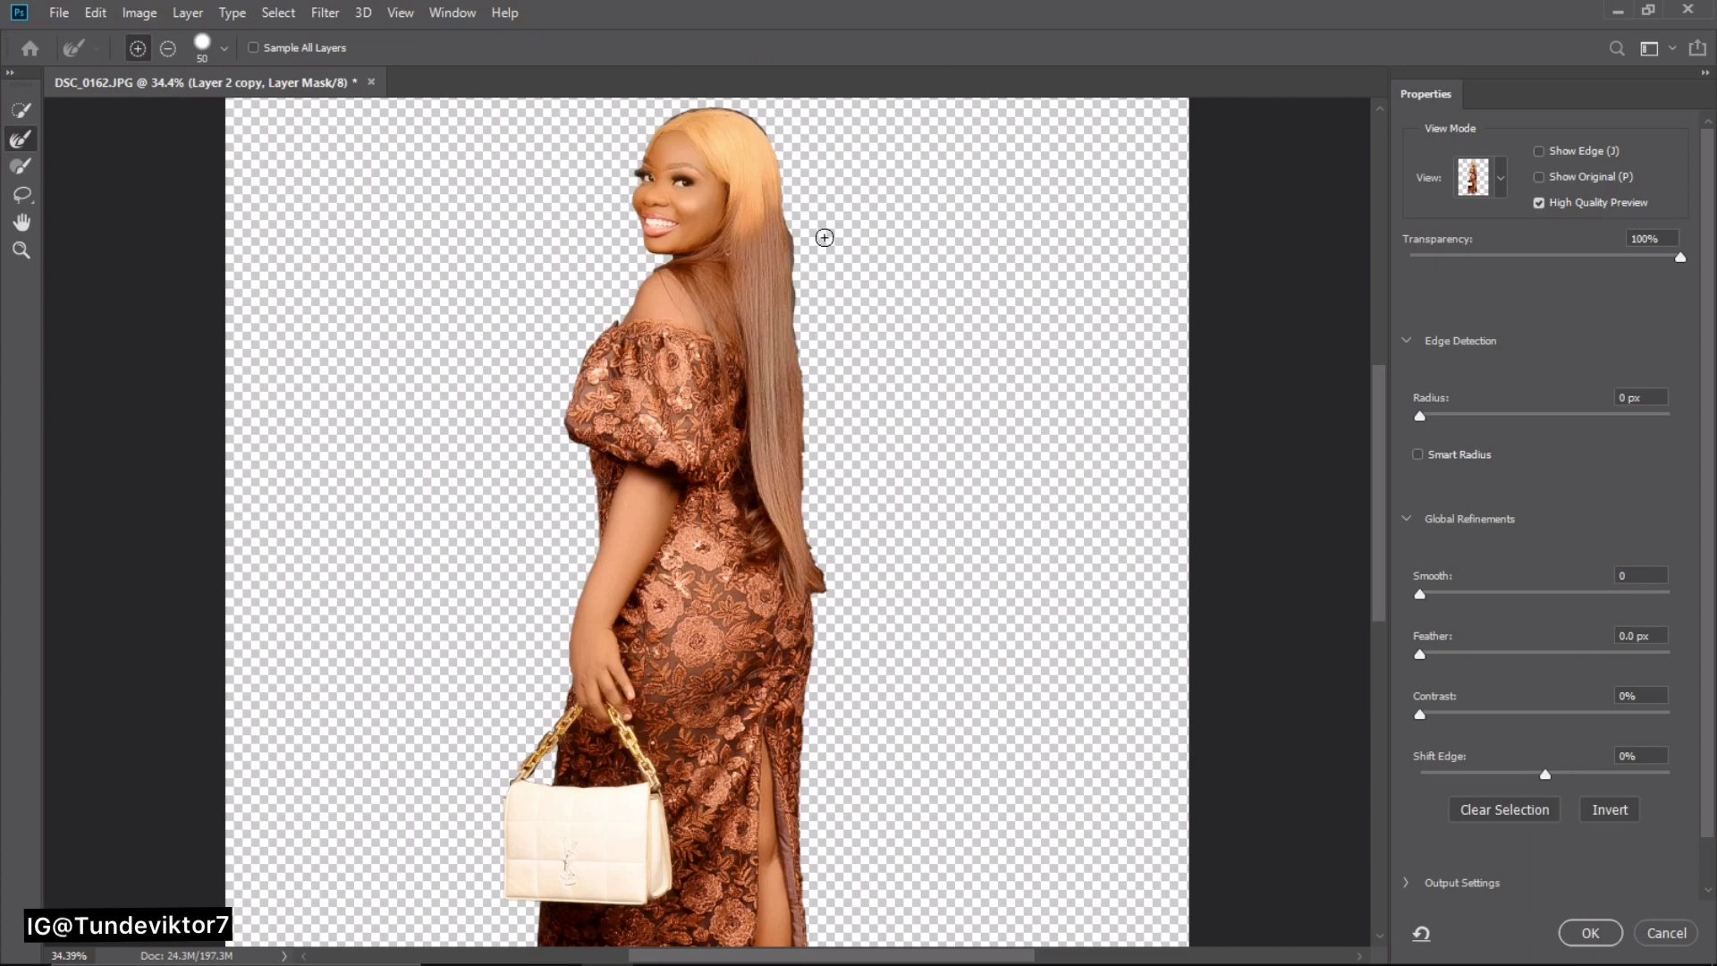
scroll(840, 369, down, 2)
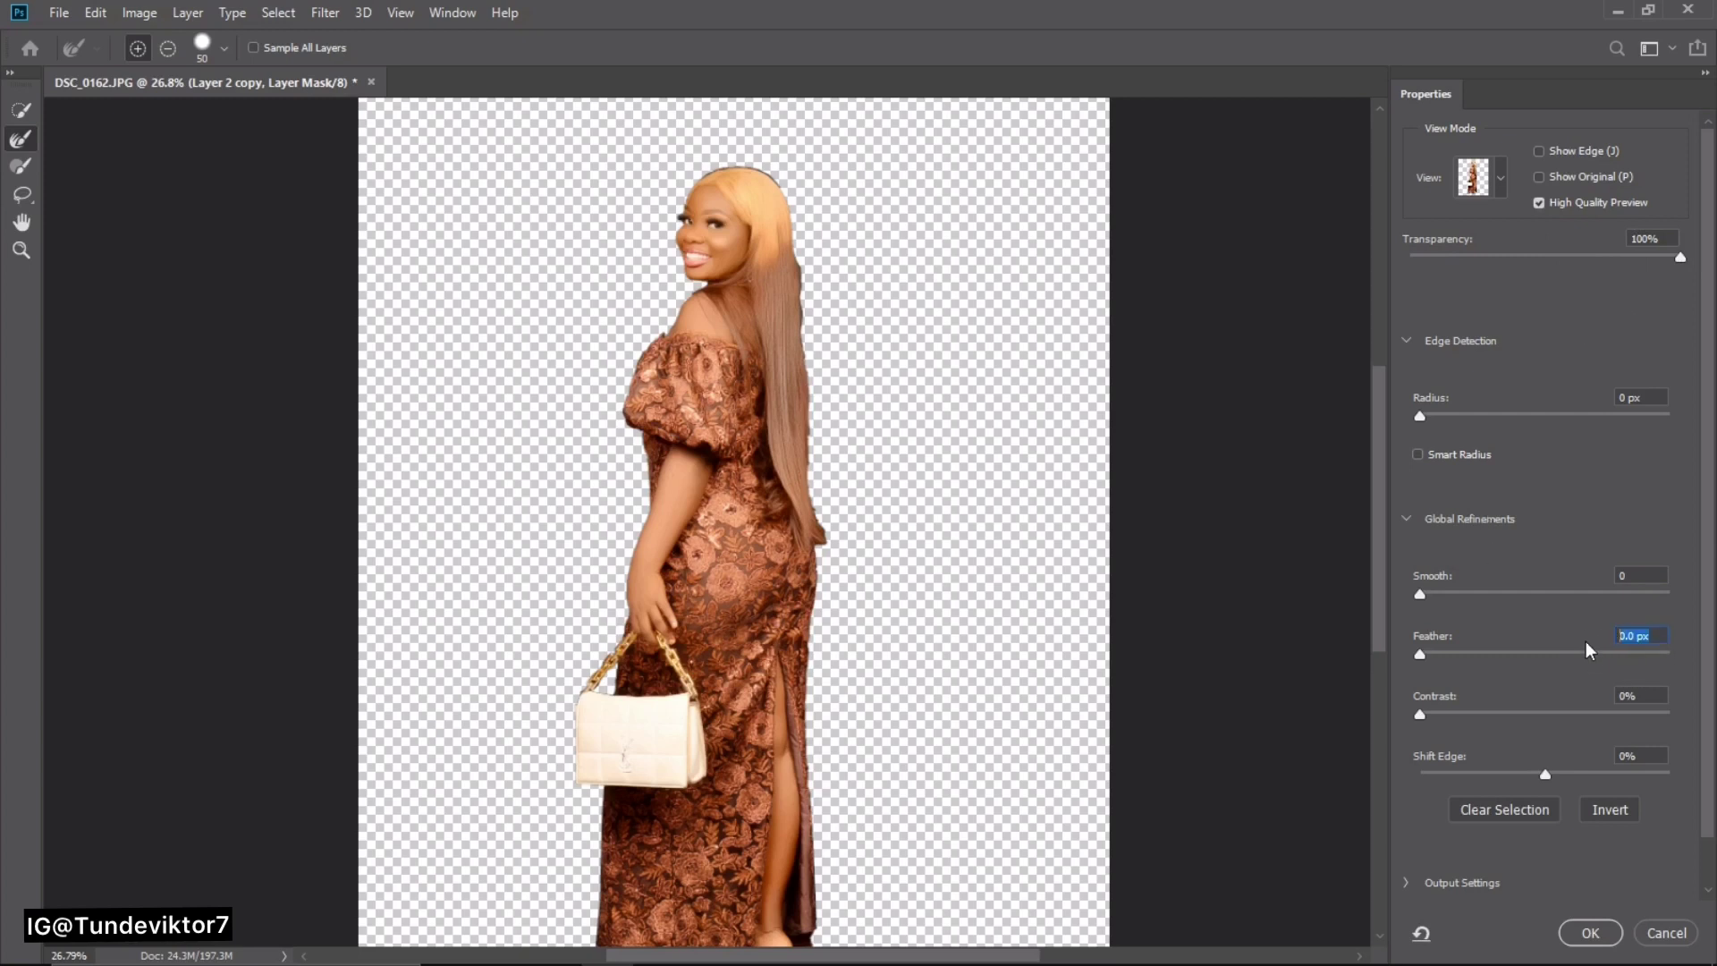
key(Up)
key(ctrl)
key(ctrl)
key(ctrl)
- Adjust the hardness of the Refine Edge brush
click(222, 49)
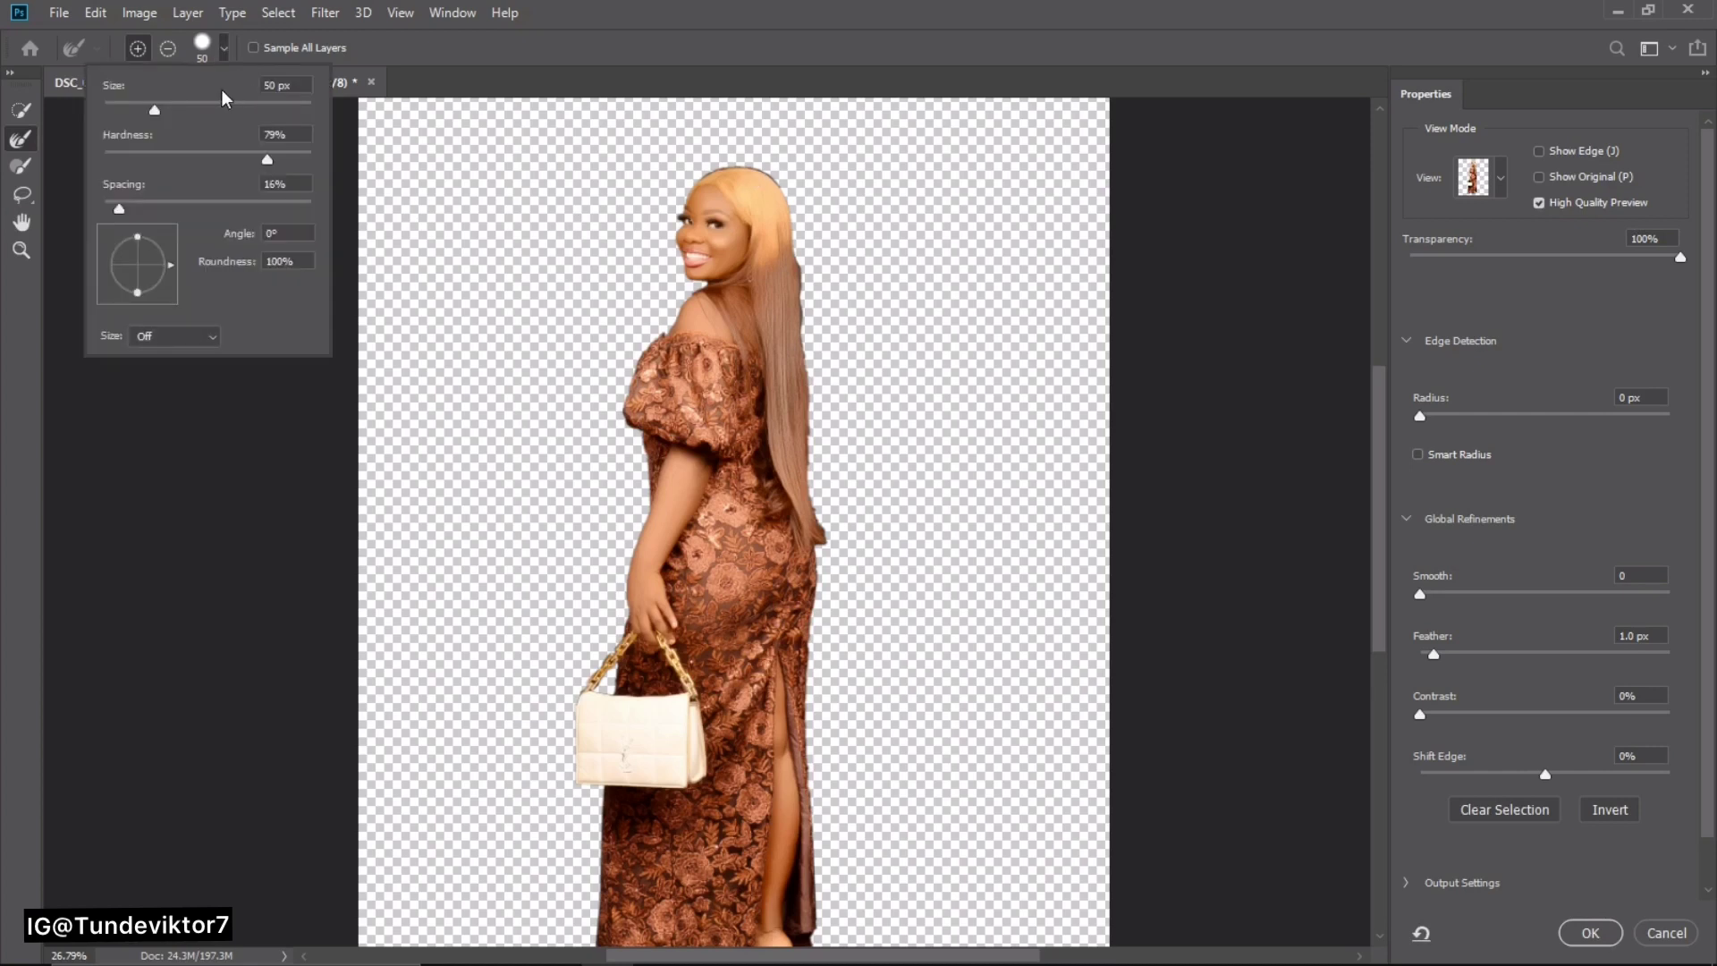
drag(272, 155, 264, 159)
click(264, 160)
key(Return)
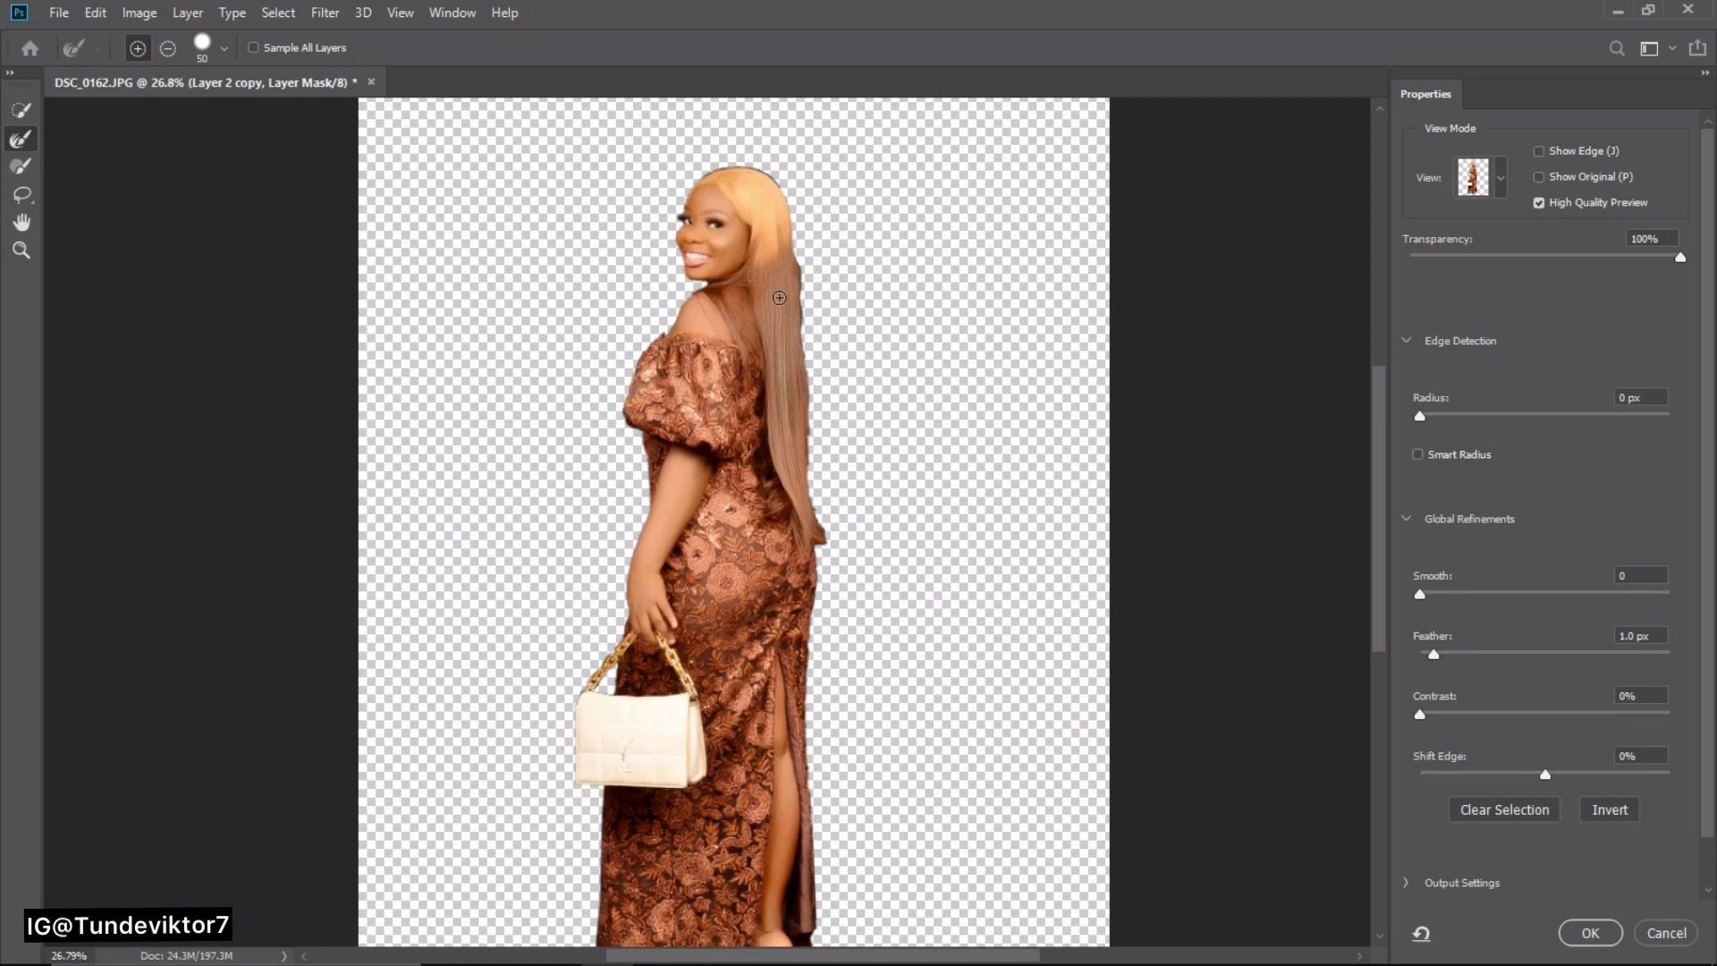
- Refine the mask edge along the crown of the hair with a 25 px Refine Edge brush to remove the dark fringe
key(ctrl+space)
drag(731, 195, 809, 257)
key(ctrl+space)
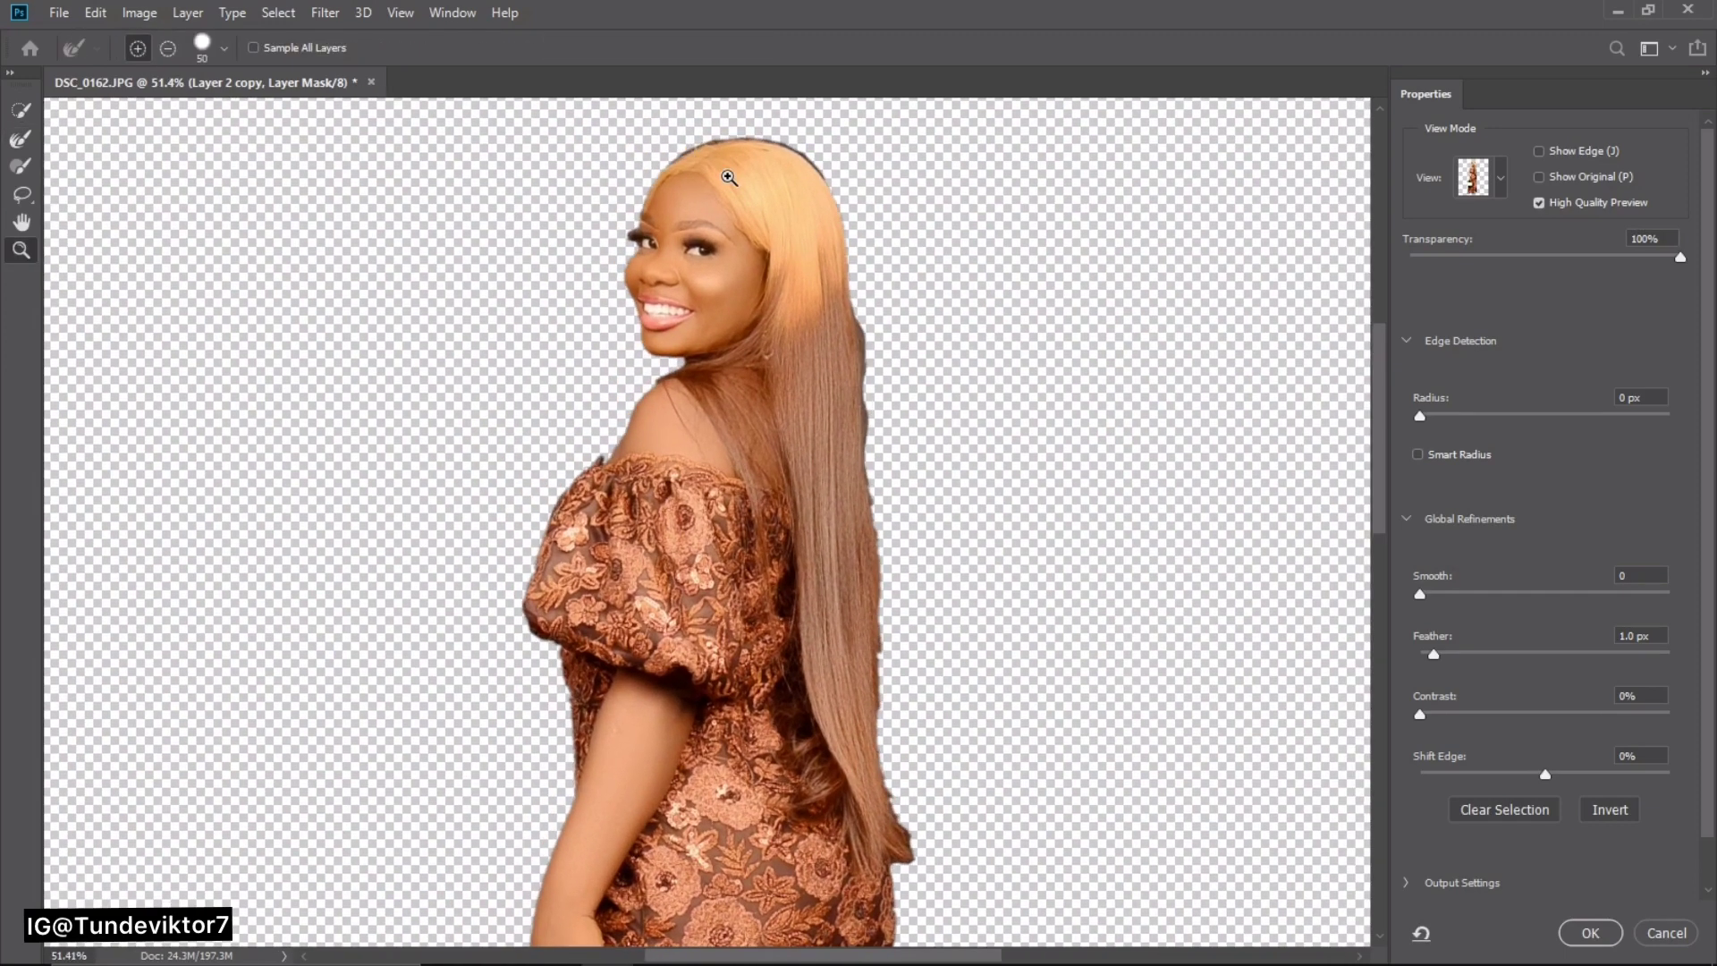
drag(729, 177, 909, 238)
key(ctrl+space)
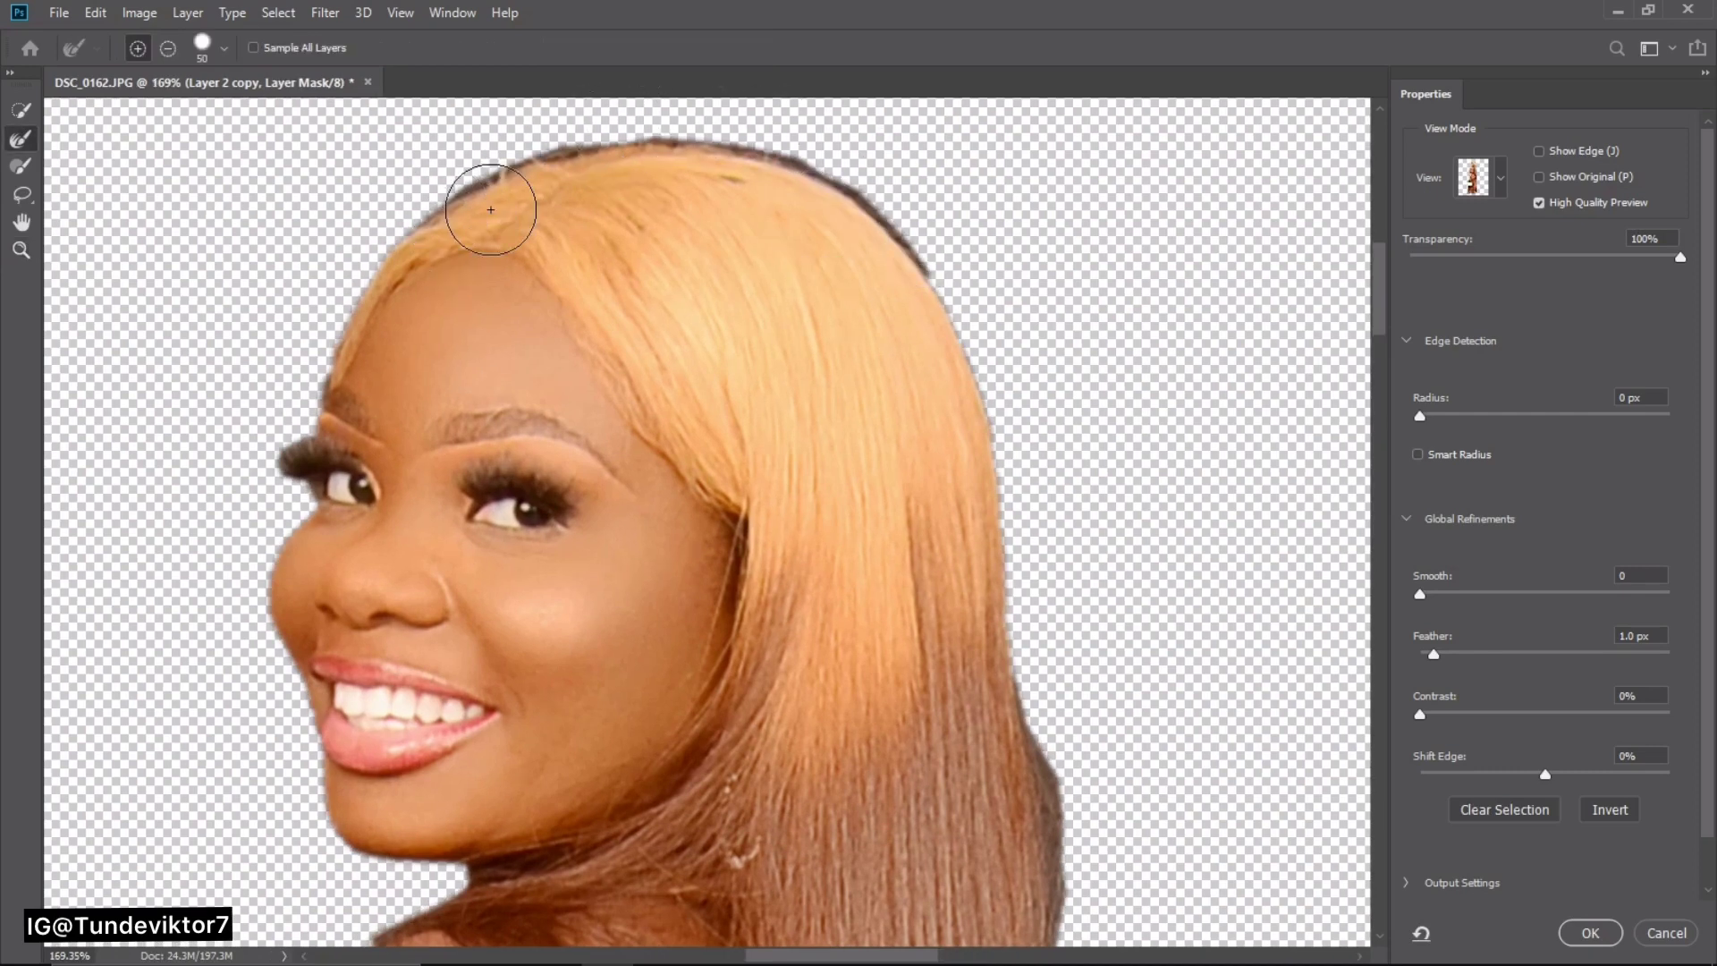
key(ctrl+space)
drag(752, 318, 646, 365)
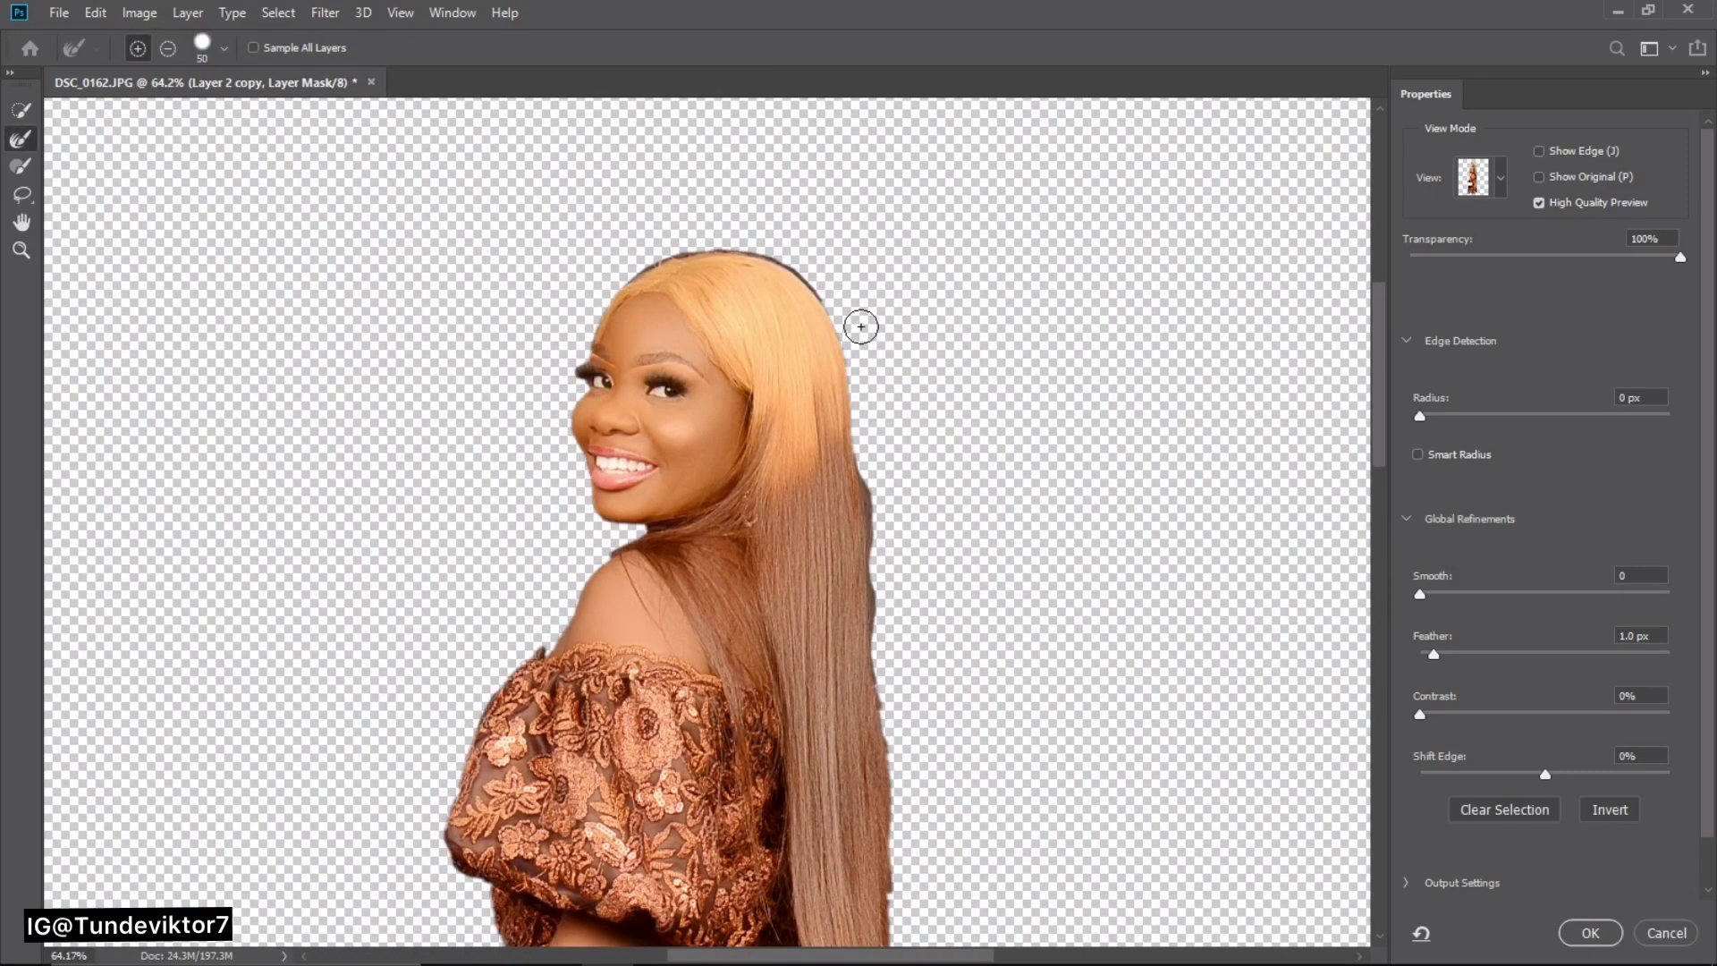
key(bracketleft)
key(bracketleft)
mouse_move(749, 247)
mouse_down()
mouse_move(619, 282)
mouse_move(657, 260)
mouse_up()
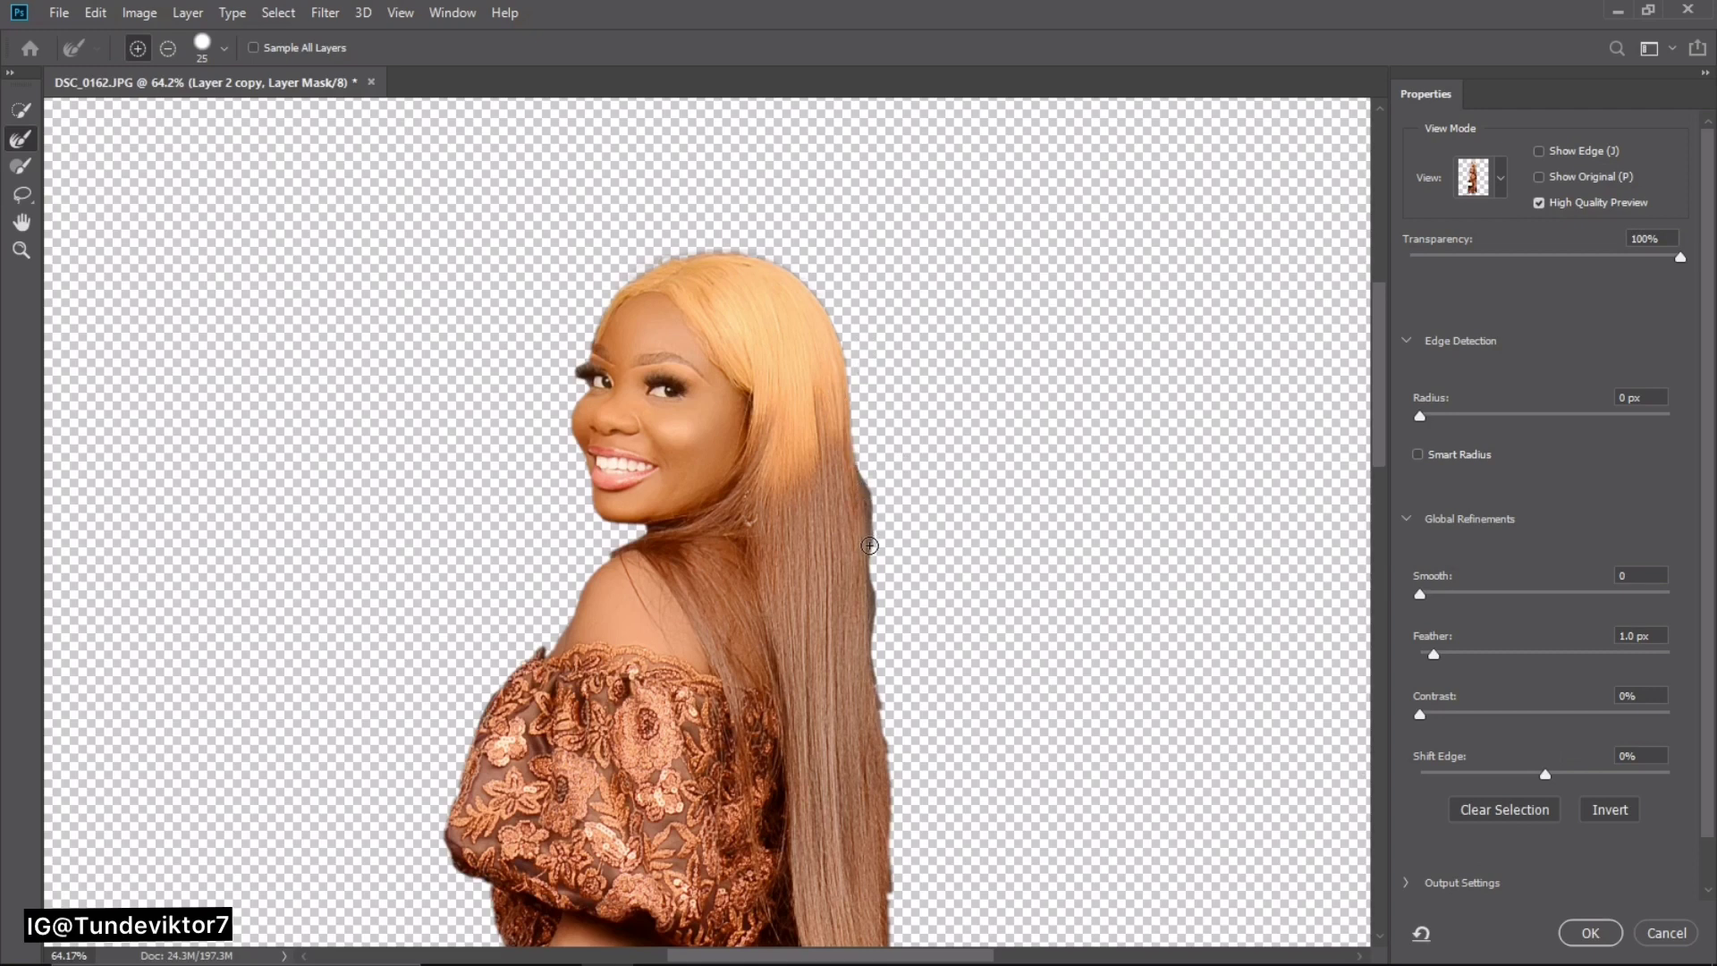
- Refine the mask edge down the back of the hair and from the chin over the shoulder to the puffed sleeve
drag(869, 544, 888, 804)
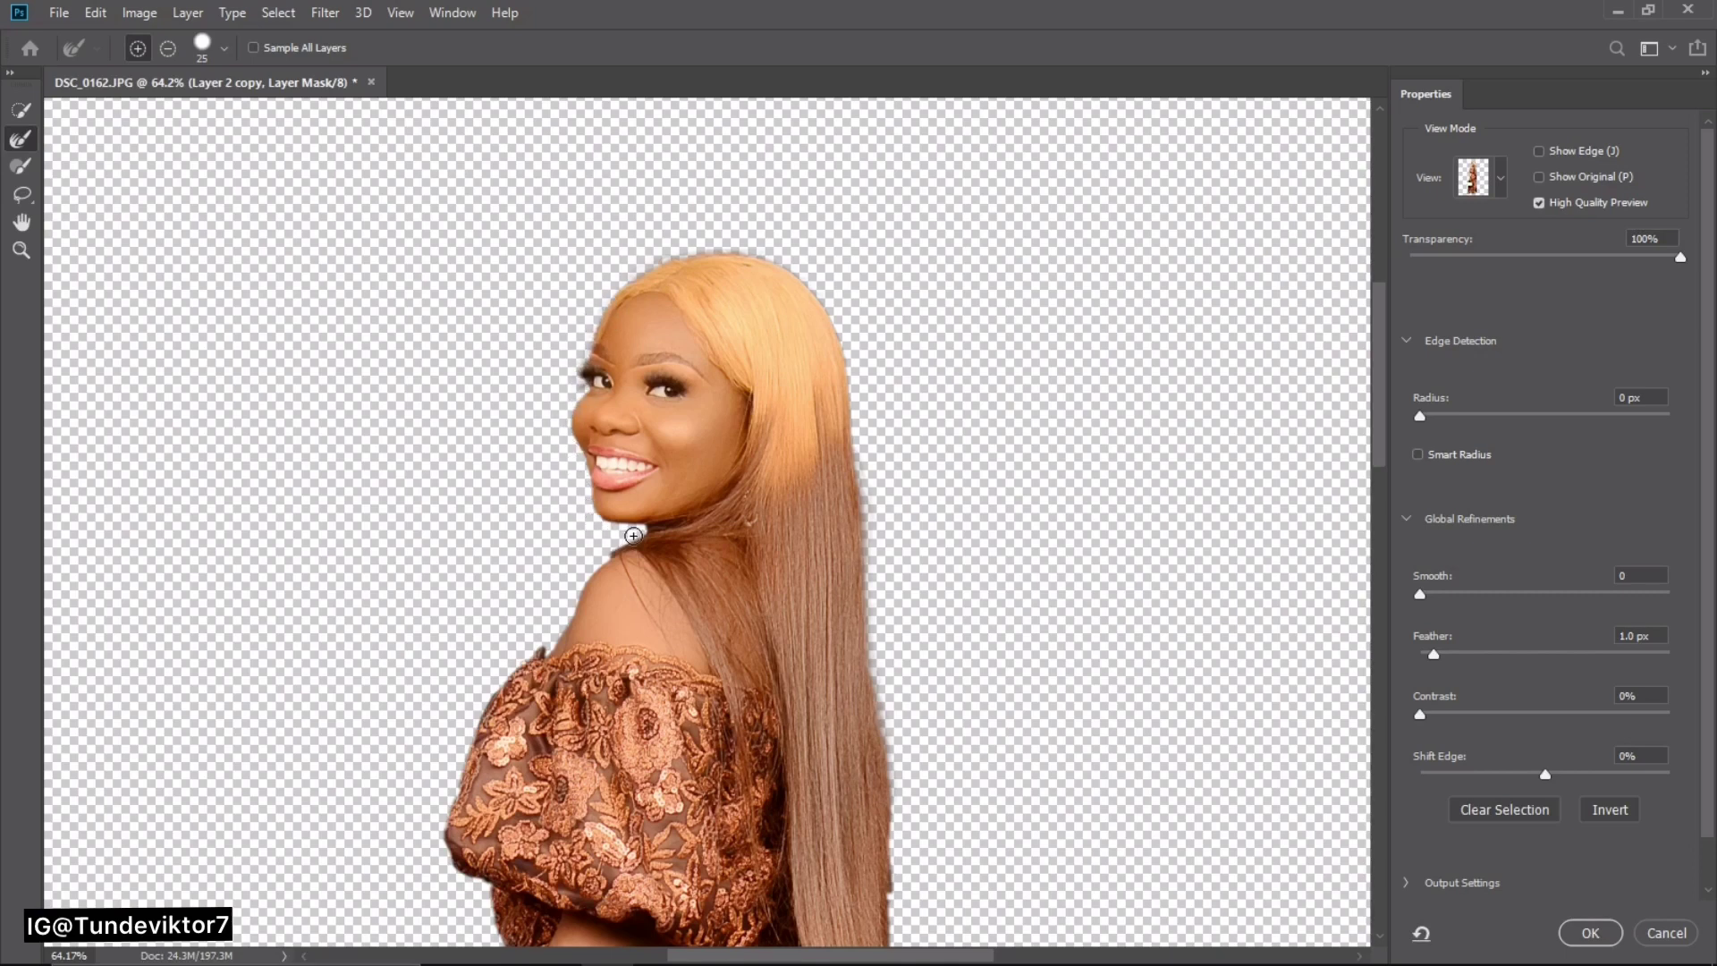
mouse_move(631, 533)
mouse_down()
mouse_move(474, 727)
mouse_move(453, 805)
mouse_move(475, 884)
mouse_up()
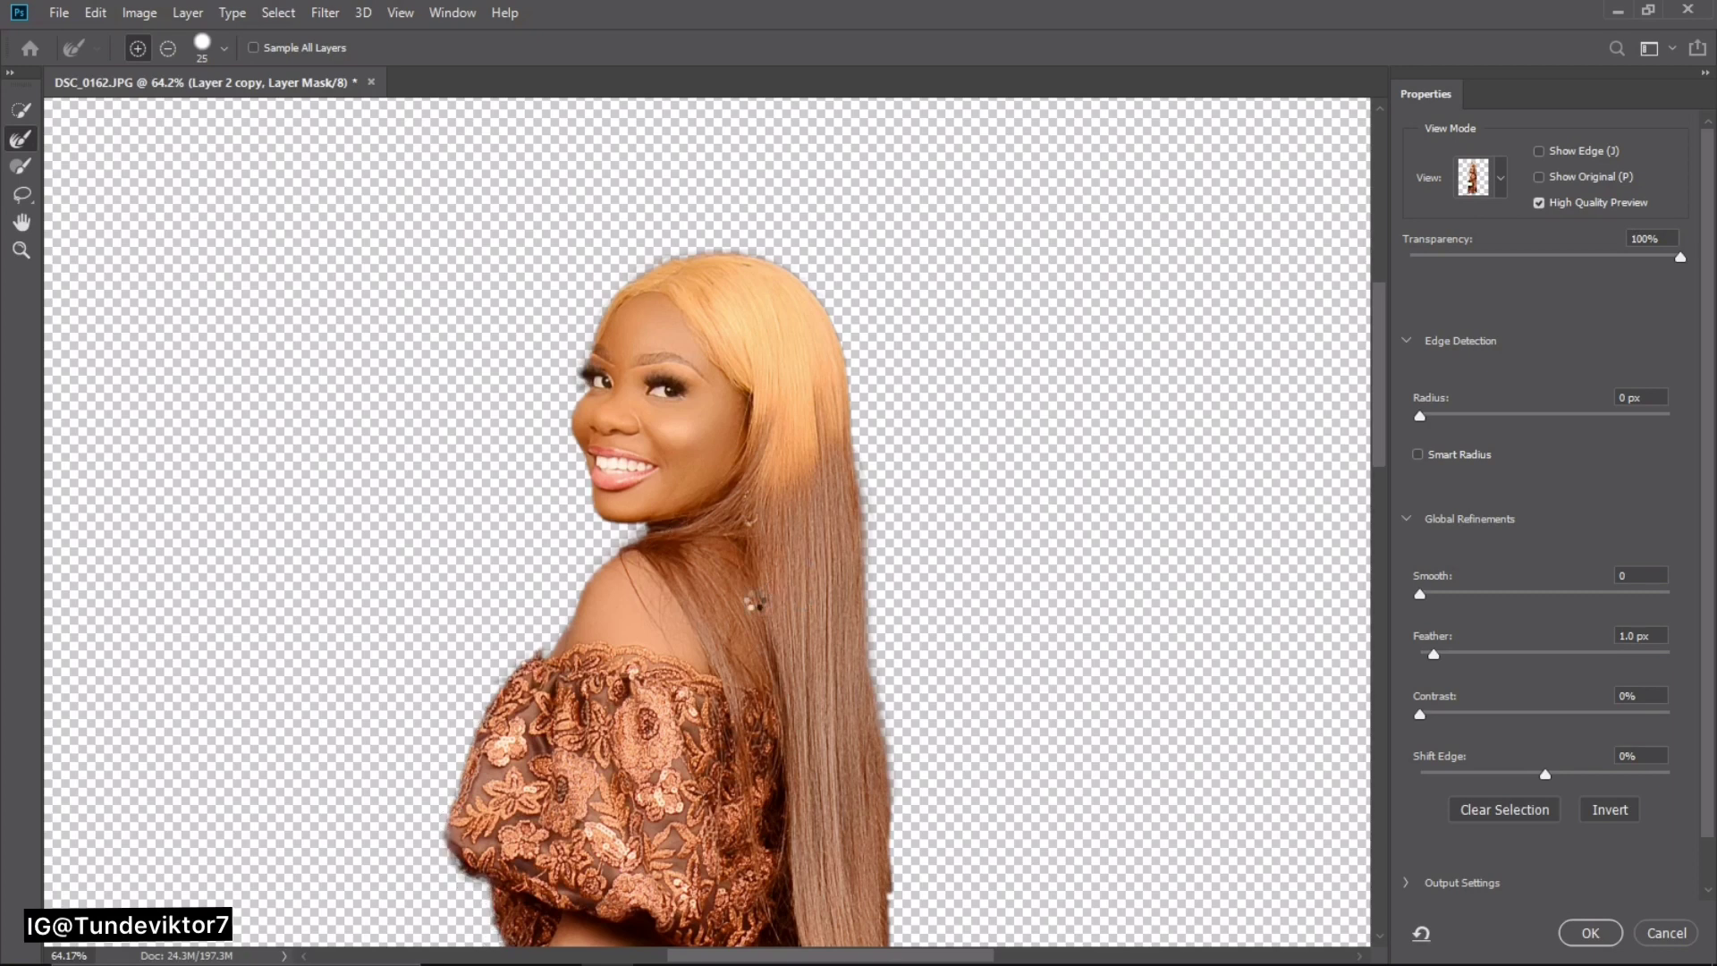
scroll(833, 559, down, 5)
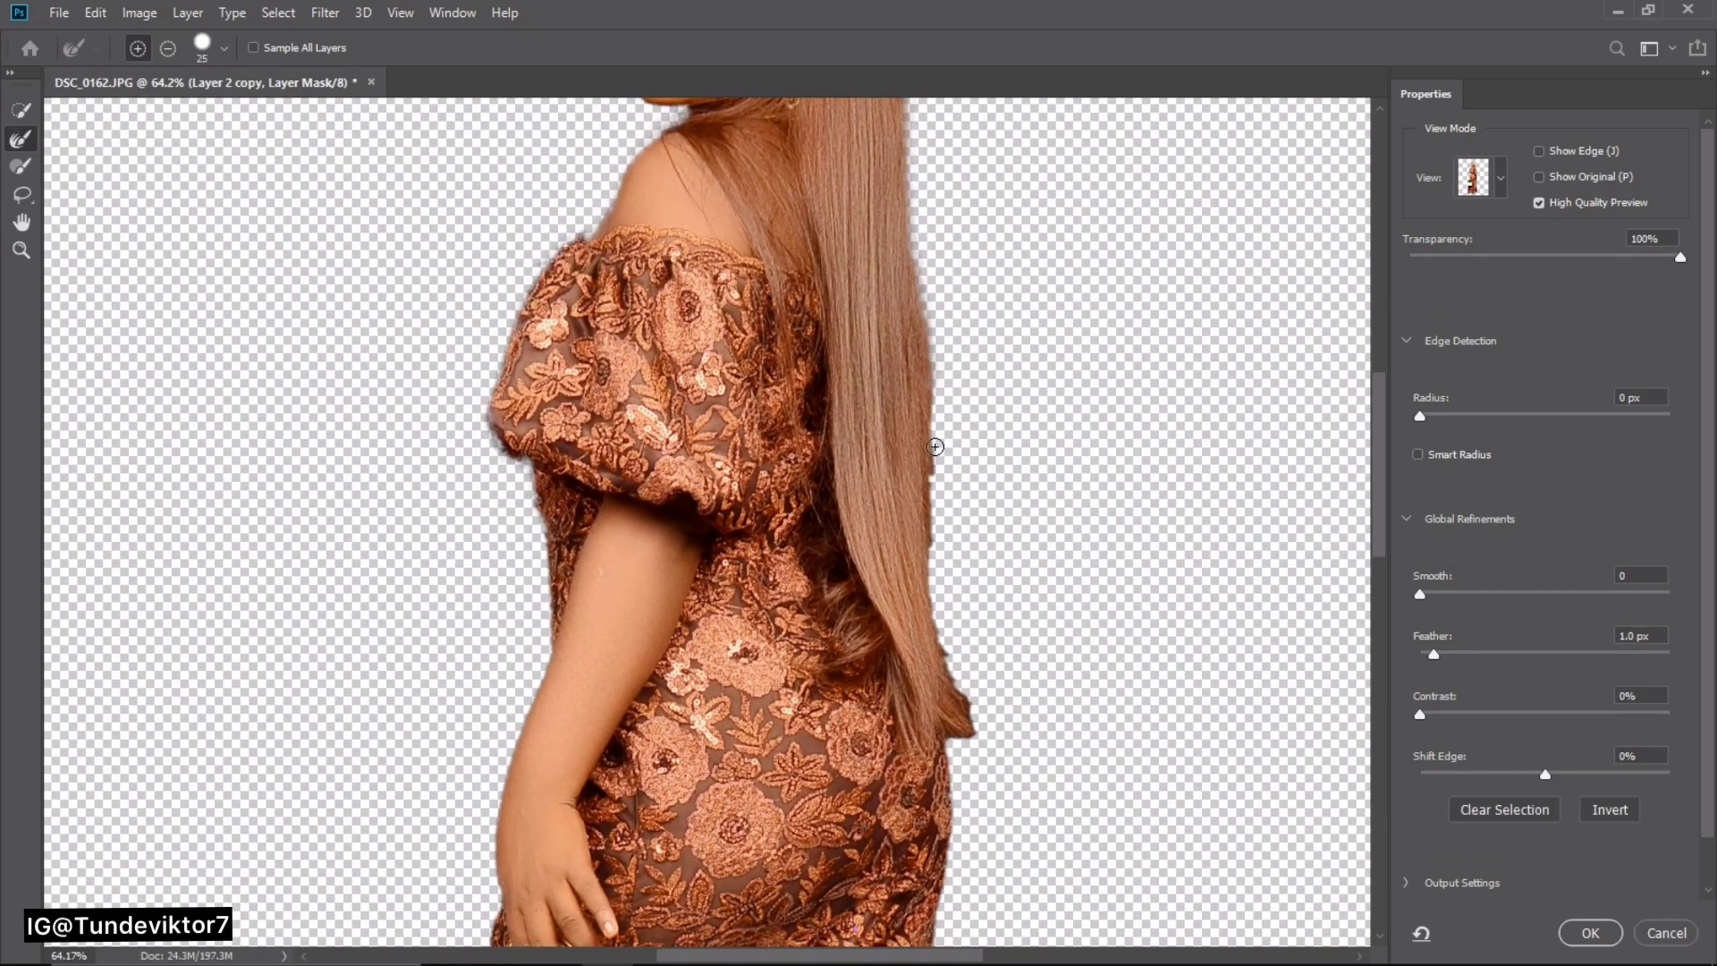
- Refine the mask edge around the hair tips at the hip and from beneath the handbag around the lower dress
drag(930, 532, 971, 717)
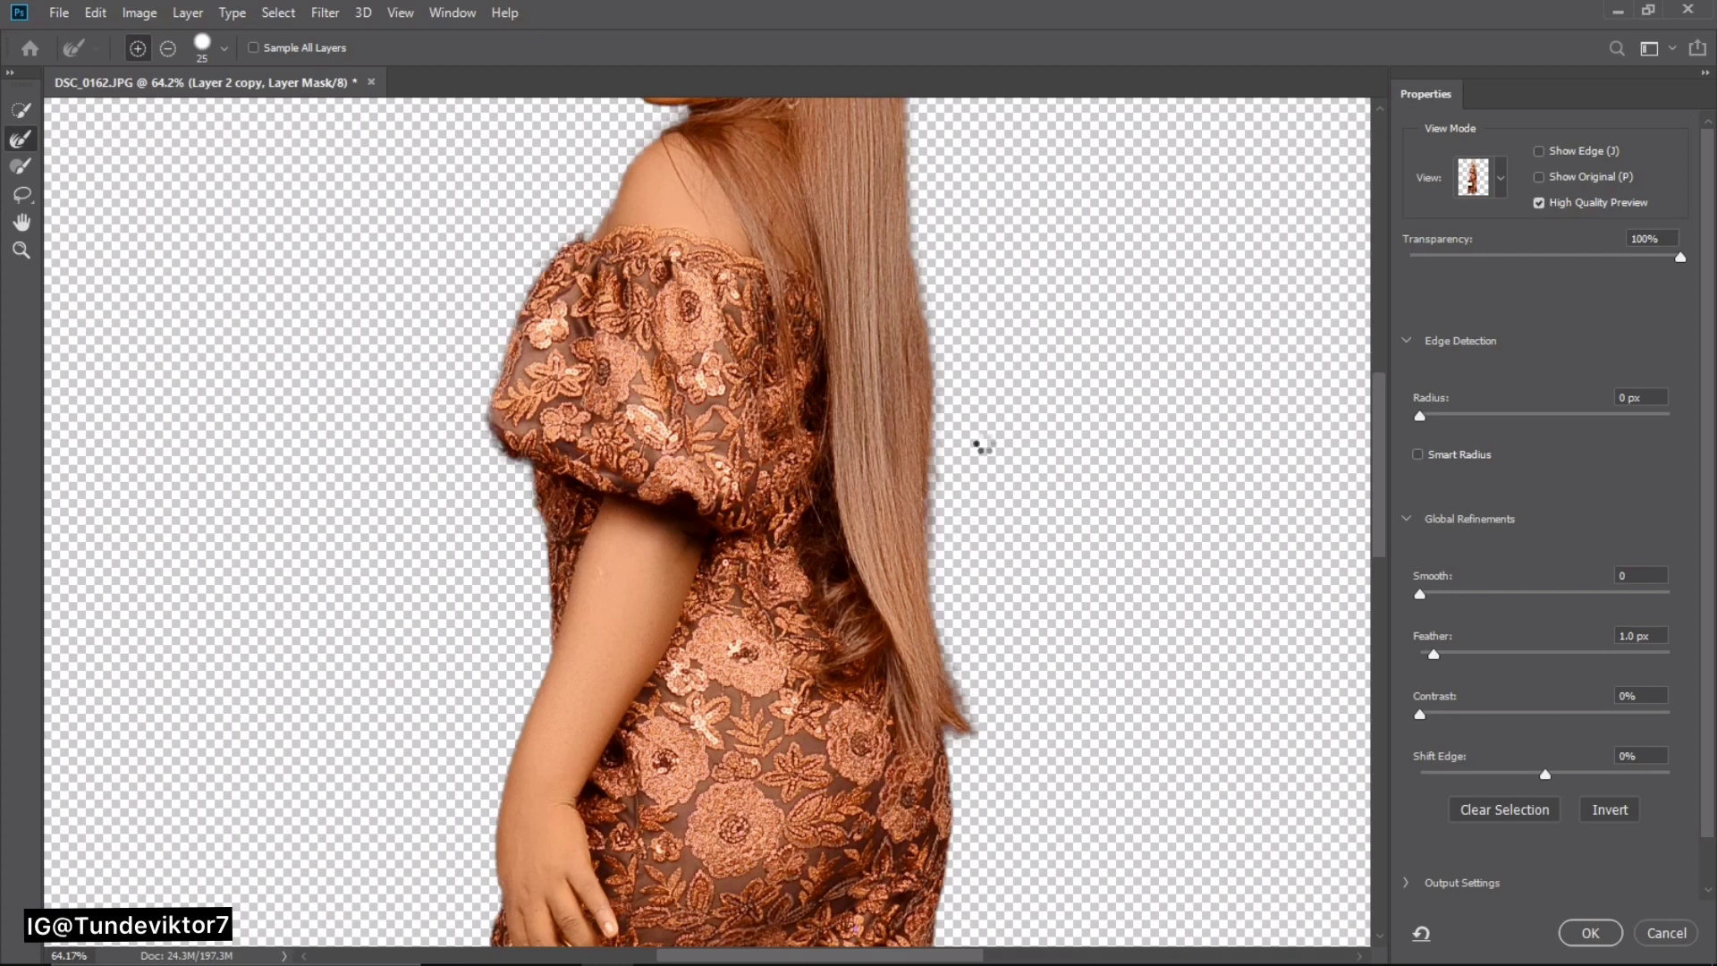
drag(644, 416, 787, 58)
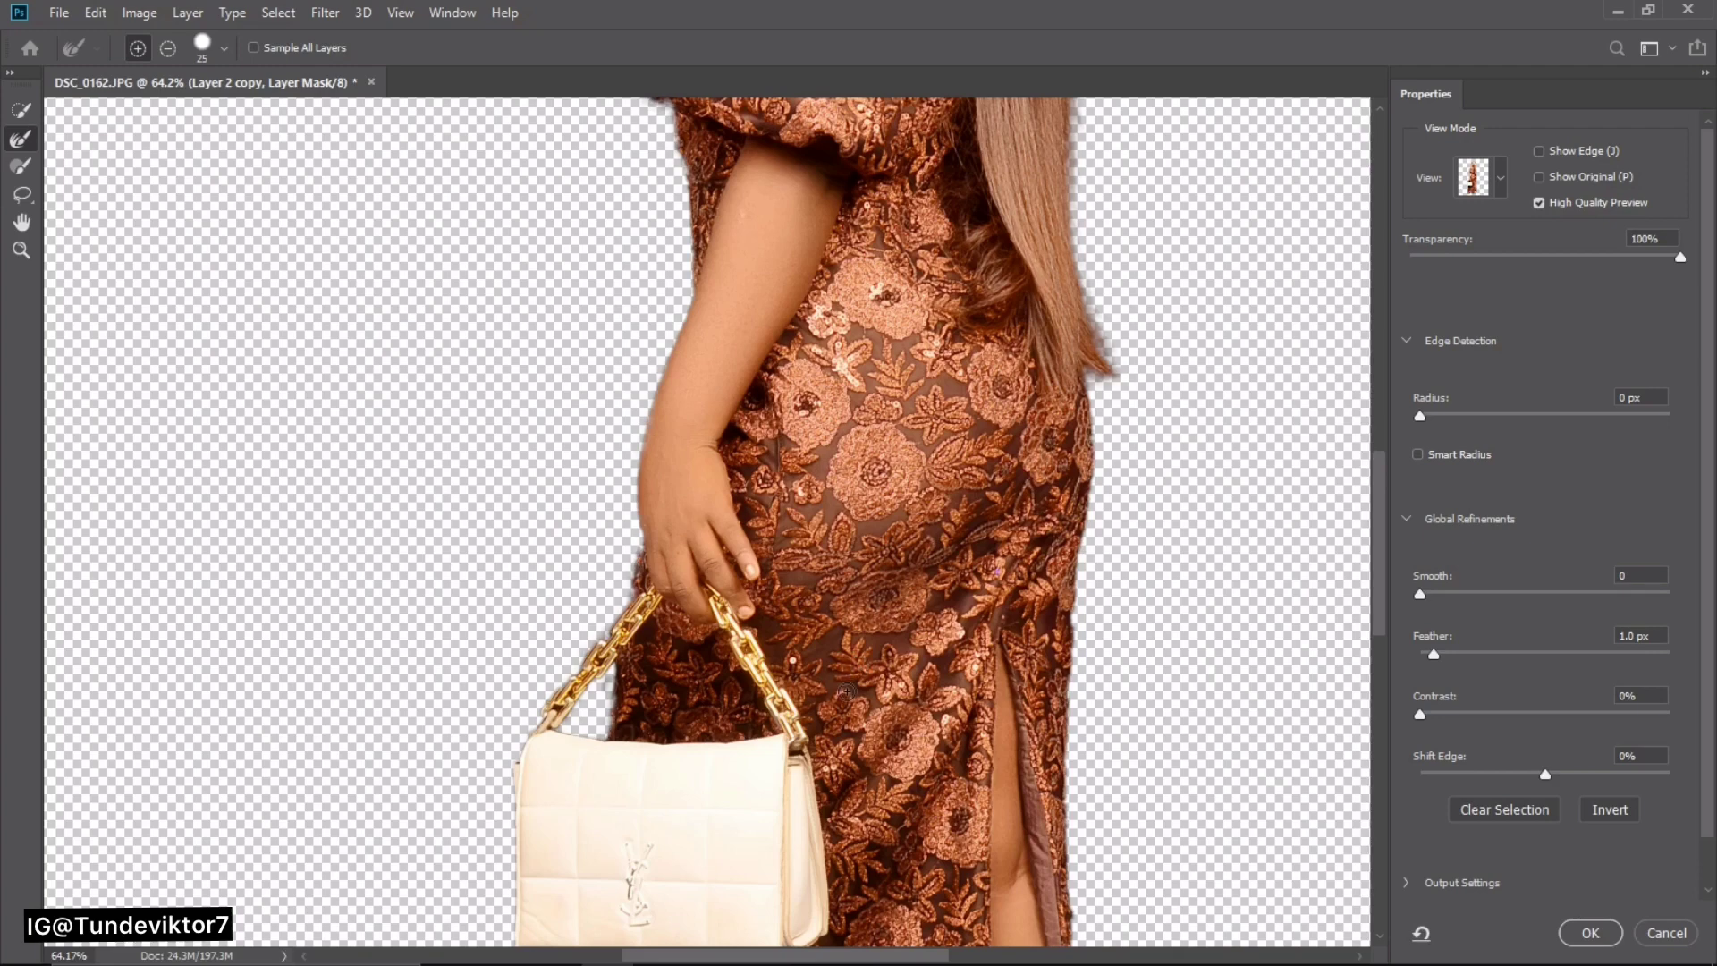
drag(848, 729, 954, 166)
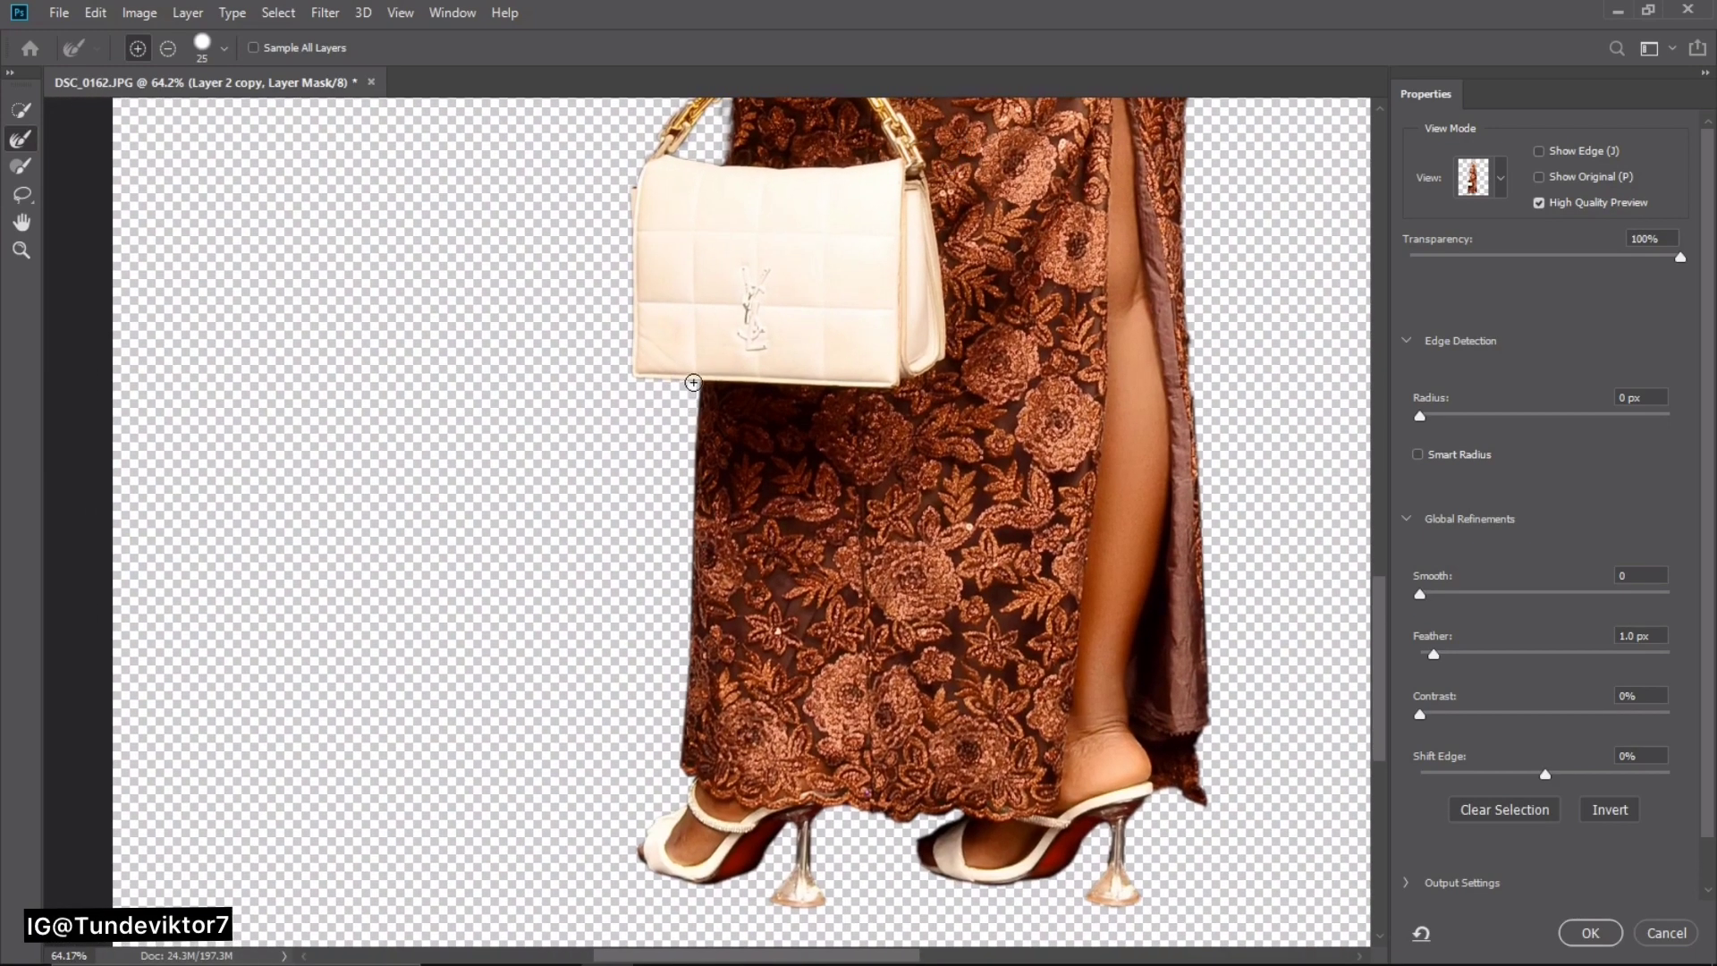
mouse_move(693, 383)
mouse_down()
mouse_move(681, 794)
mouse_move(628, 850)
mouse_move(637, 872)
mouse_move(704, 885)
mouse_move(789, 828)
mouse_move(762, 892)
mouse_move(773, 907)
mouse_move(832, 896)
mouse_move(825, 820)
mouse_move(871, 815)
mouse_move(952, 813)
mouse_move(908, 846)
mouse_move(982, 887)
mouse_move(1073, 867)
mouse_move(1109, 837)
mouse_move(1080, 892)
mouse_move(1139, 902)
mouse_move(1151, 885)
mouse_move(1130, 824)
mouse_move(1151, 802)
mouse_move(1193, 813)
mouse_move(1221, 796)
mouse_move(1218, 705)
mouse_move(1222, 796)
mouse_move(1198, 433)
mouse_up()
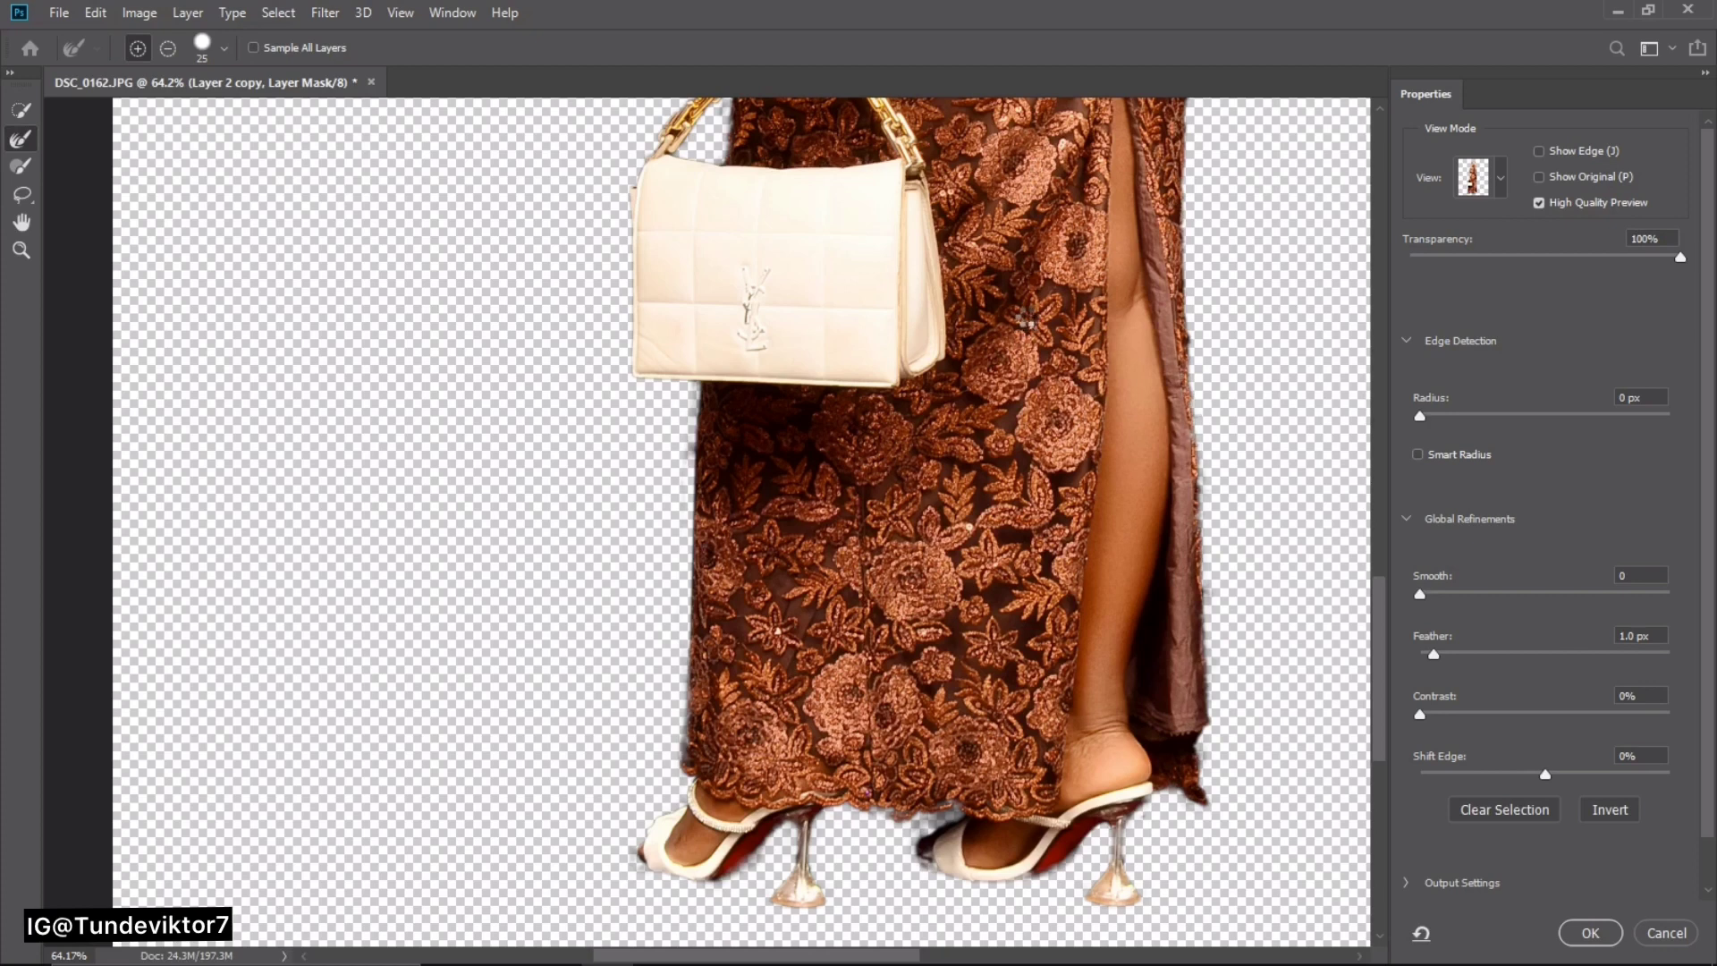
- Check the refined cutout from head to handbag and apply the Select and Mask refinement to Layer 2 copy's mask
key(z)
click(1025, 318)
drag(1048, 335, 919, 341)
drag(775, 342, 866, 374)
drag(629, 610, 641, 572)
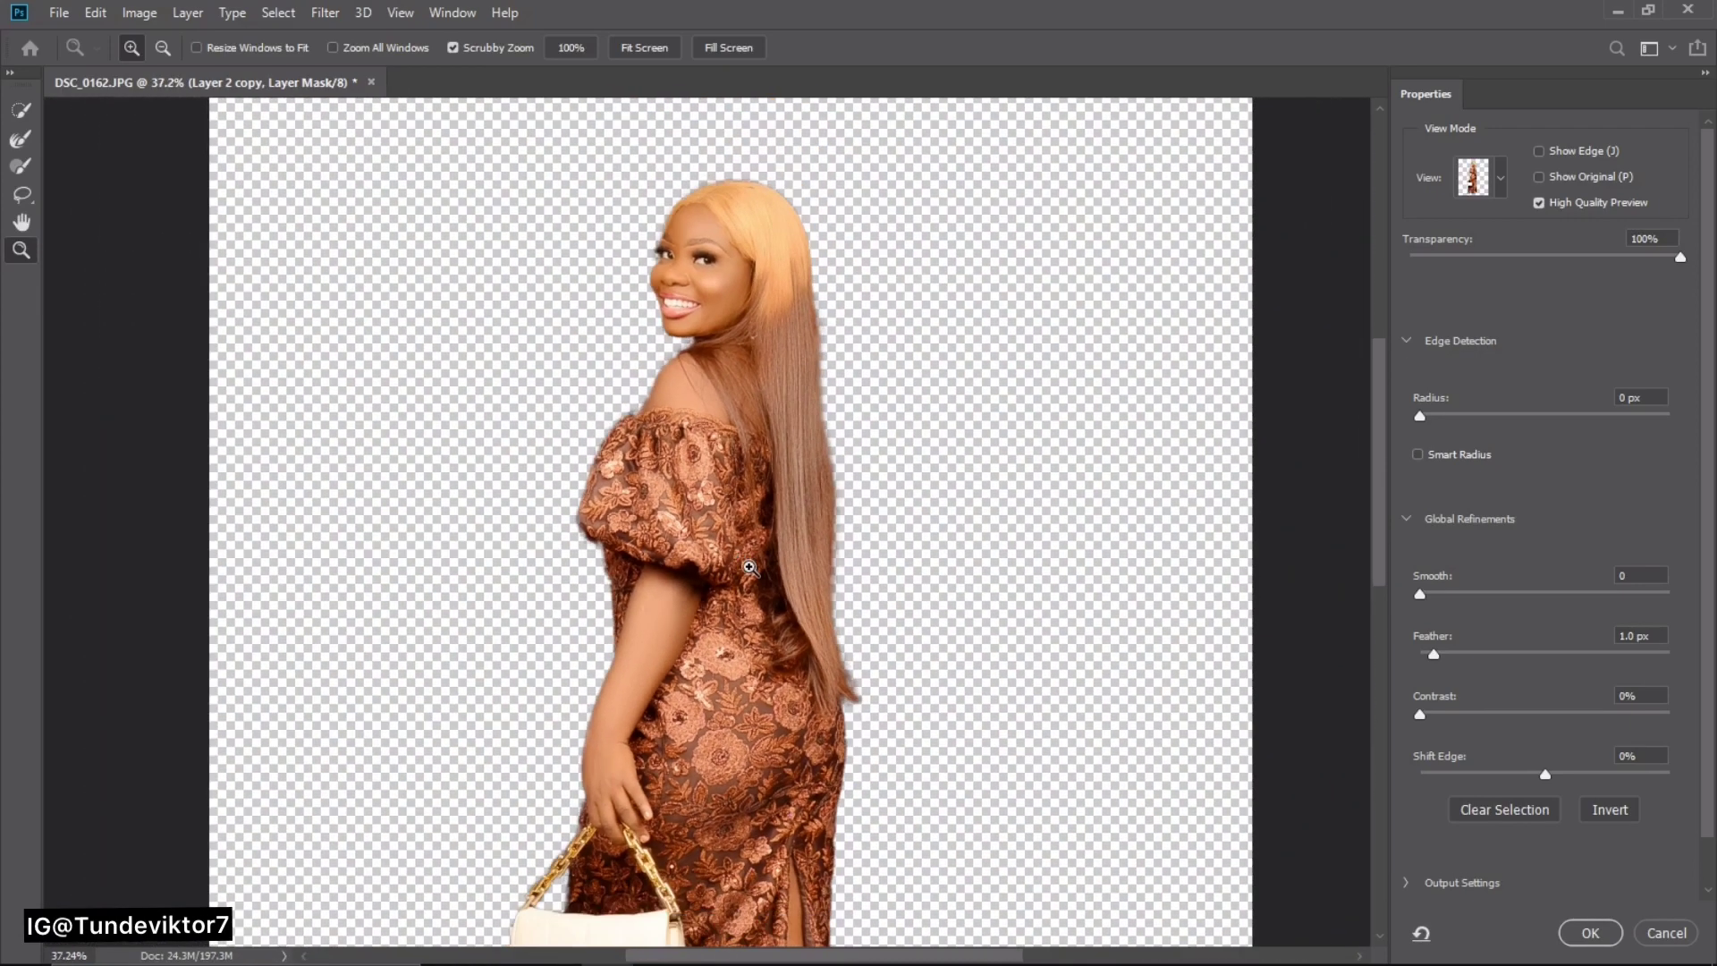
drag(749, 567, 796, 563)
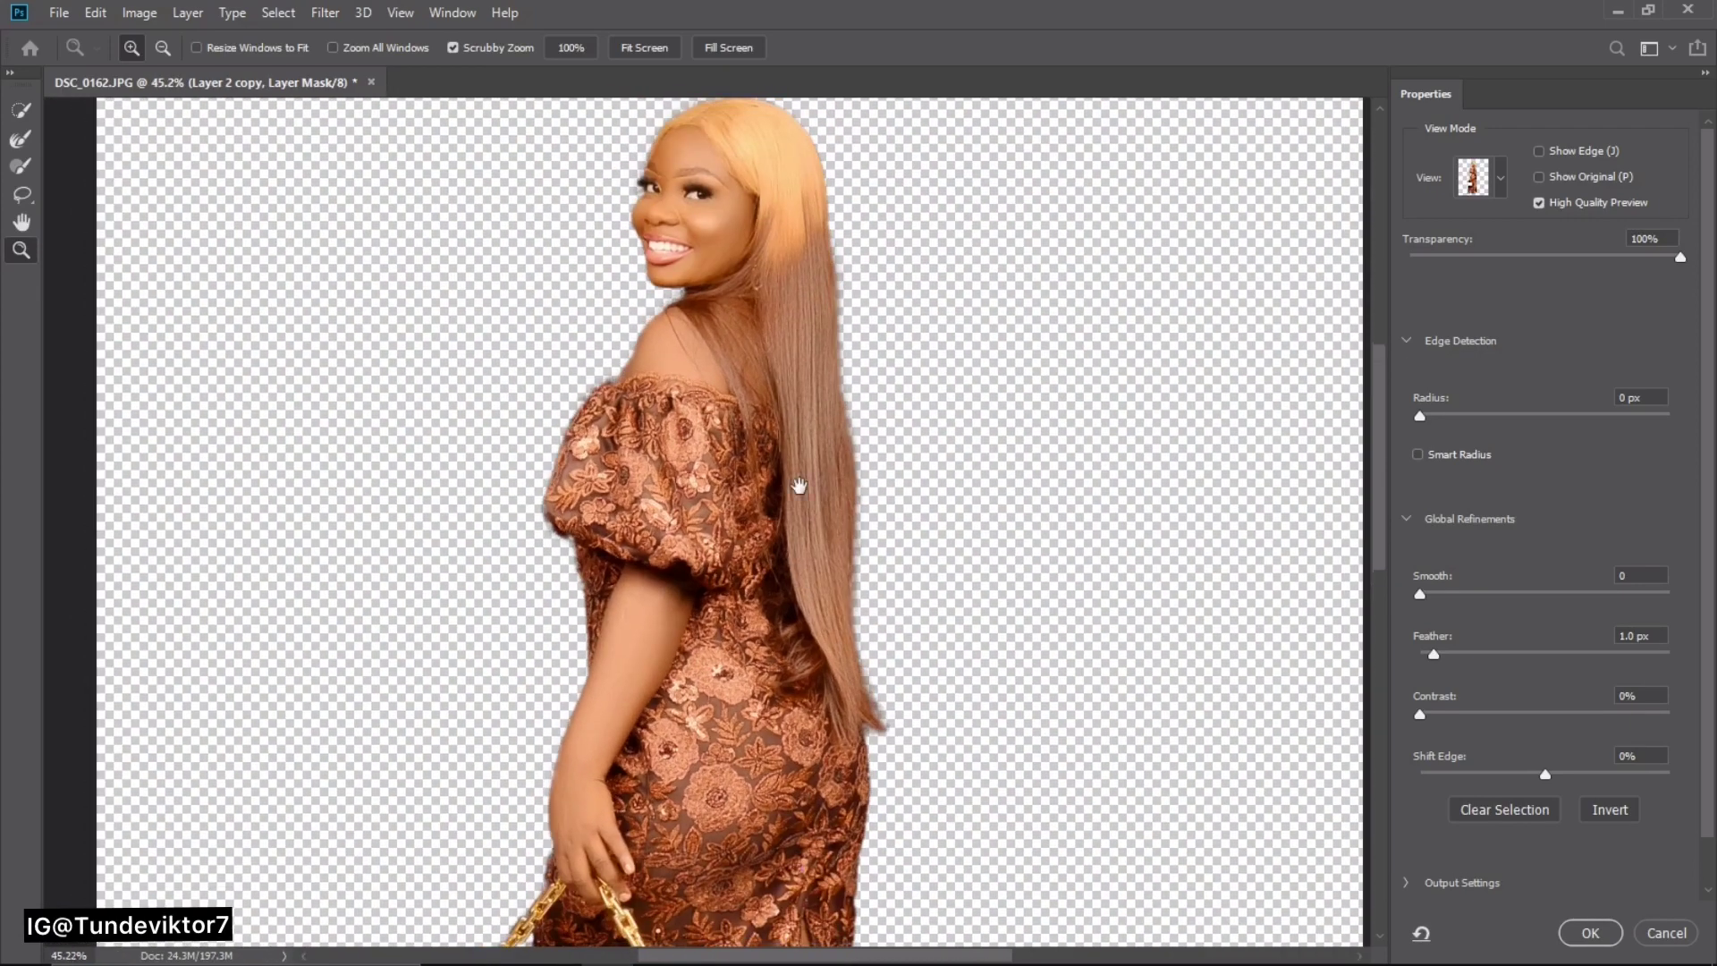
click(1602, 937)
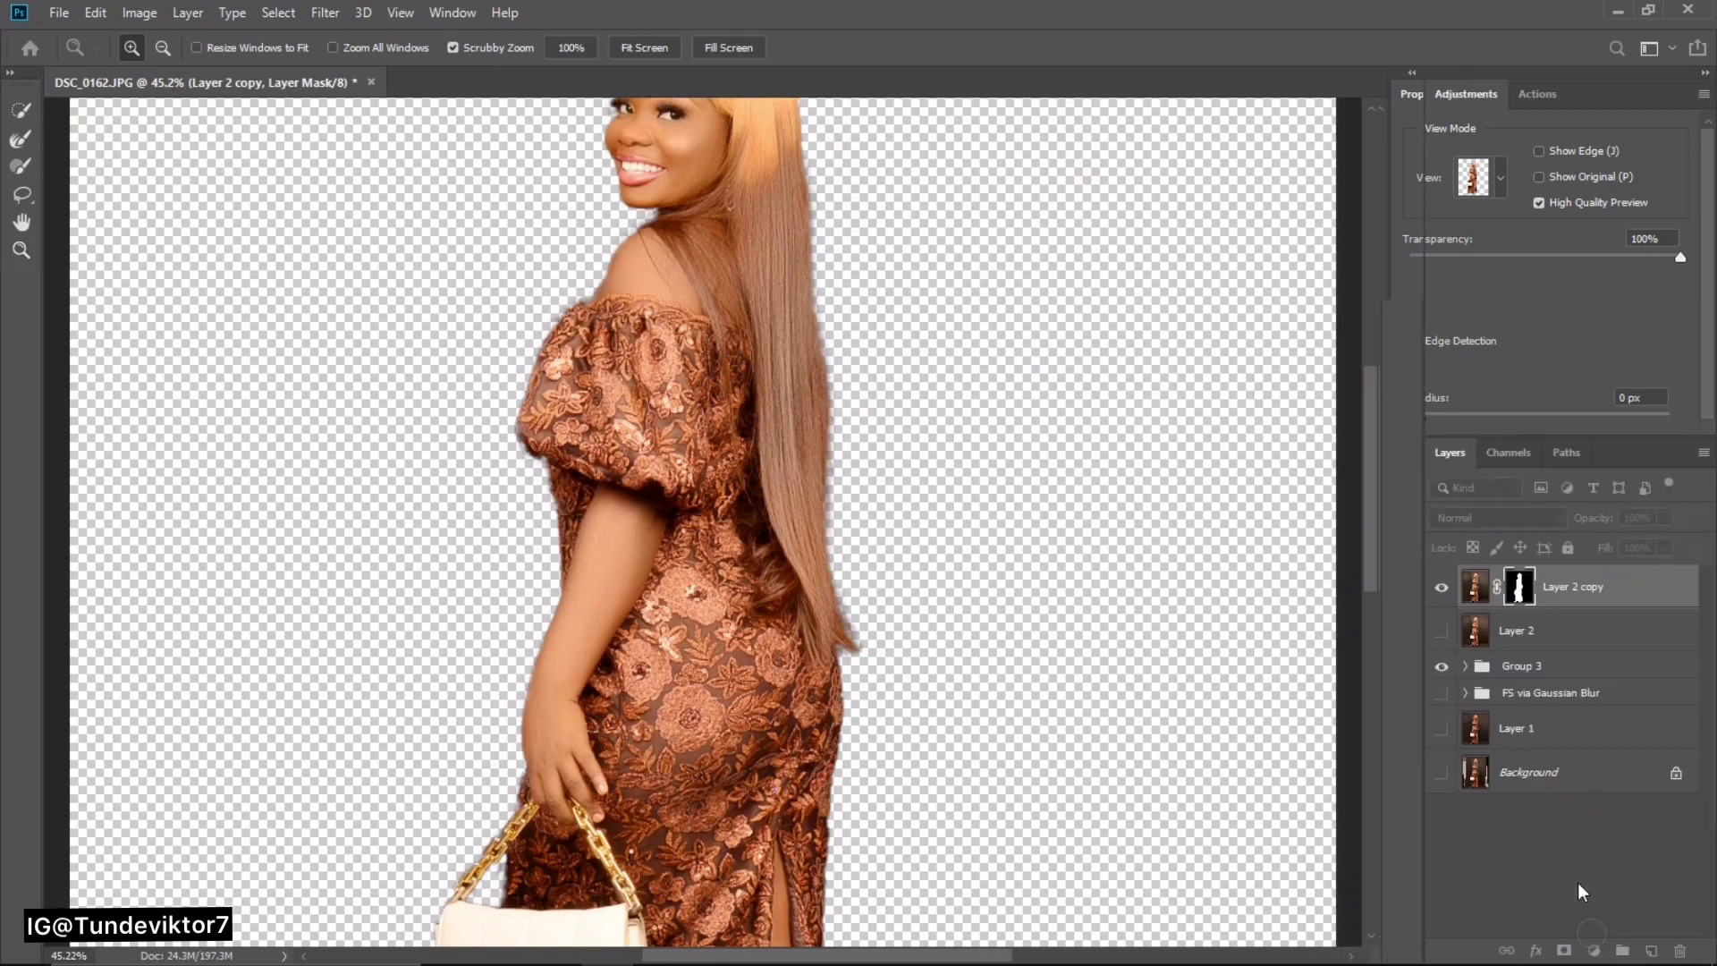
drag(941, 449, 853, 444)
key(ctrl+0)
- Make Layer 2 and all the hidden layers beneath it visible, and select Layer 2
click(1440, 631)
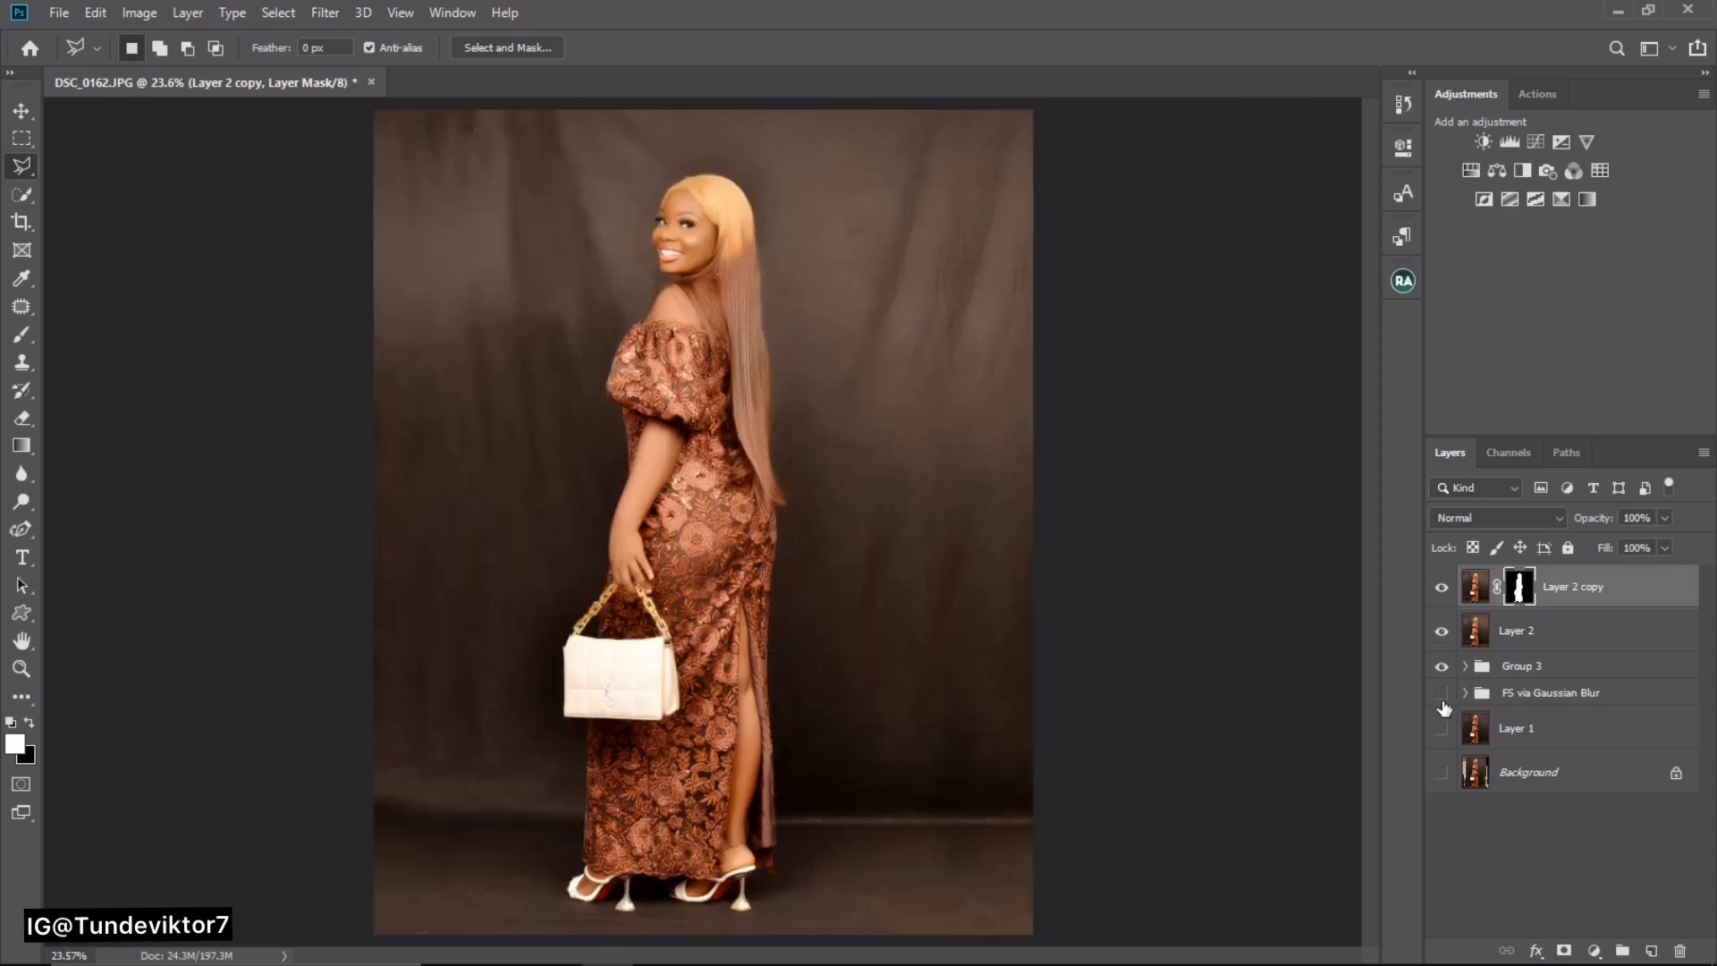
drag(1447, 700, 1441, 732)
click(1512, 633)
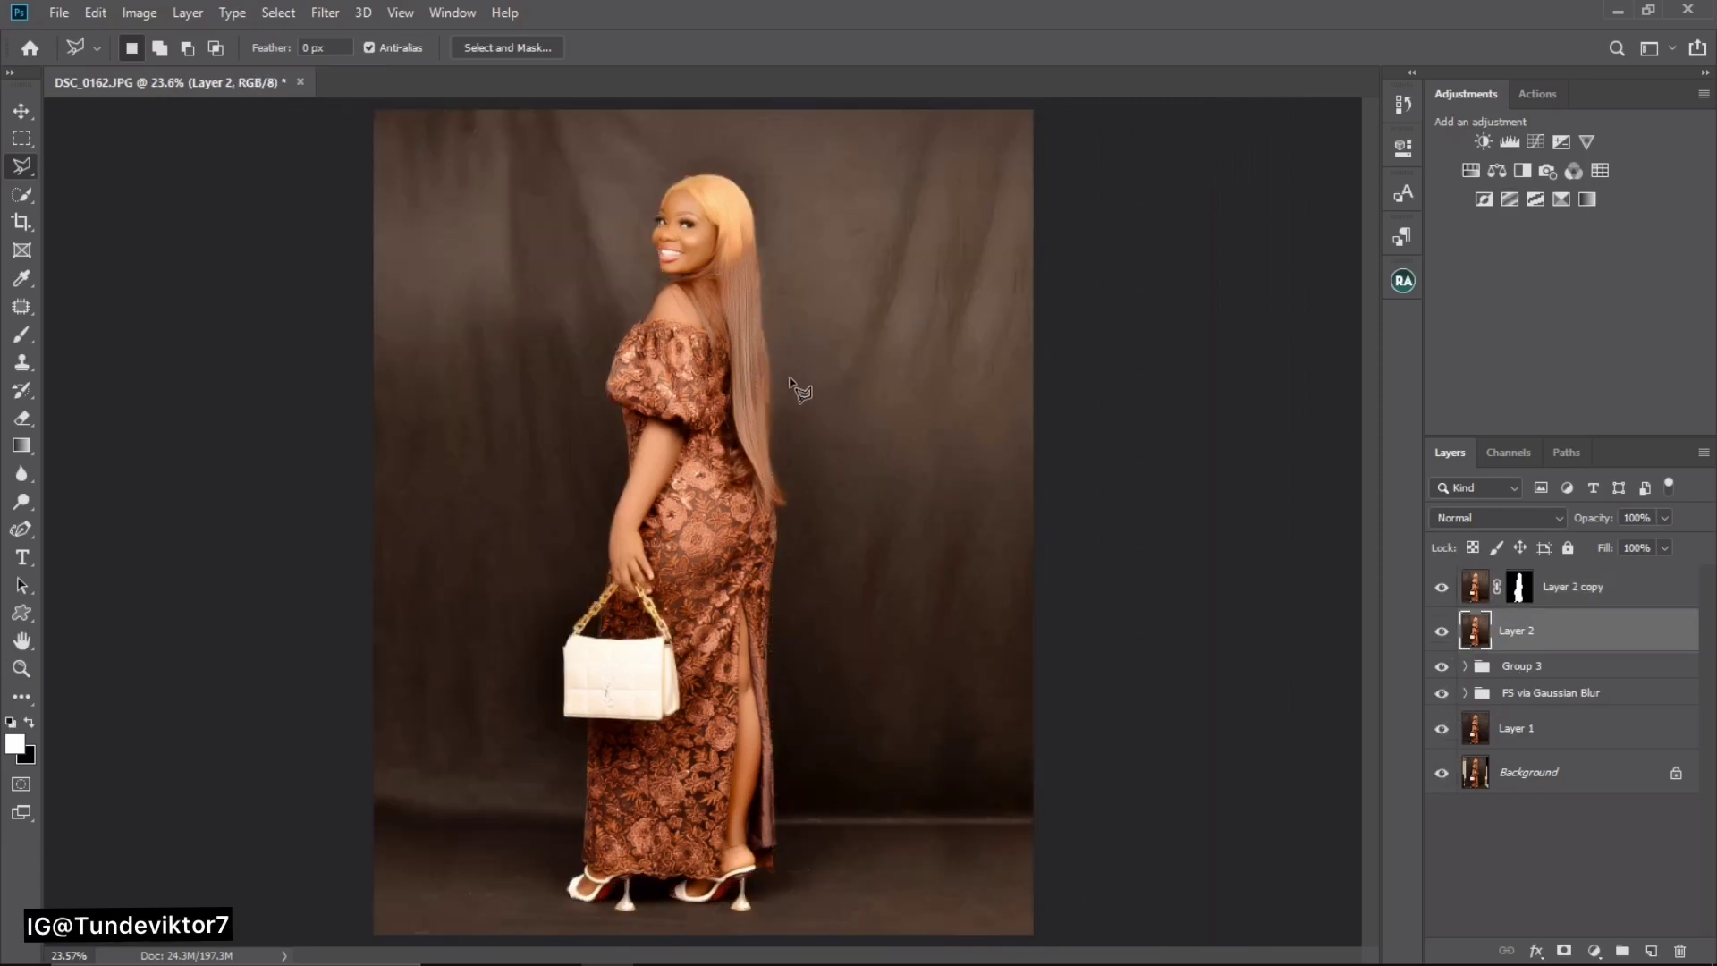
key(ctrl+space)
drag(766, 408, 709, 397)
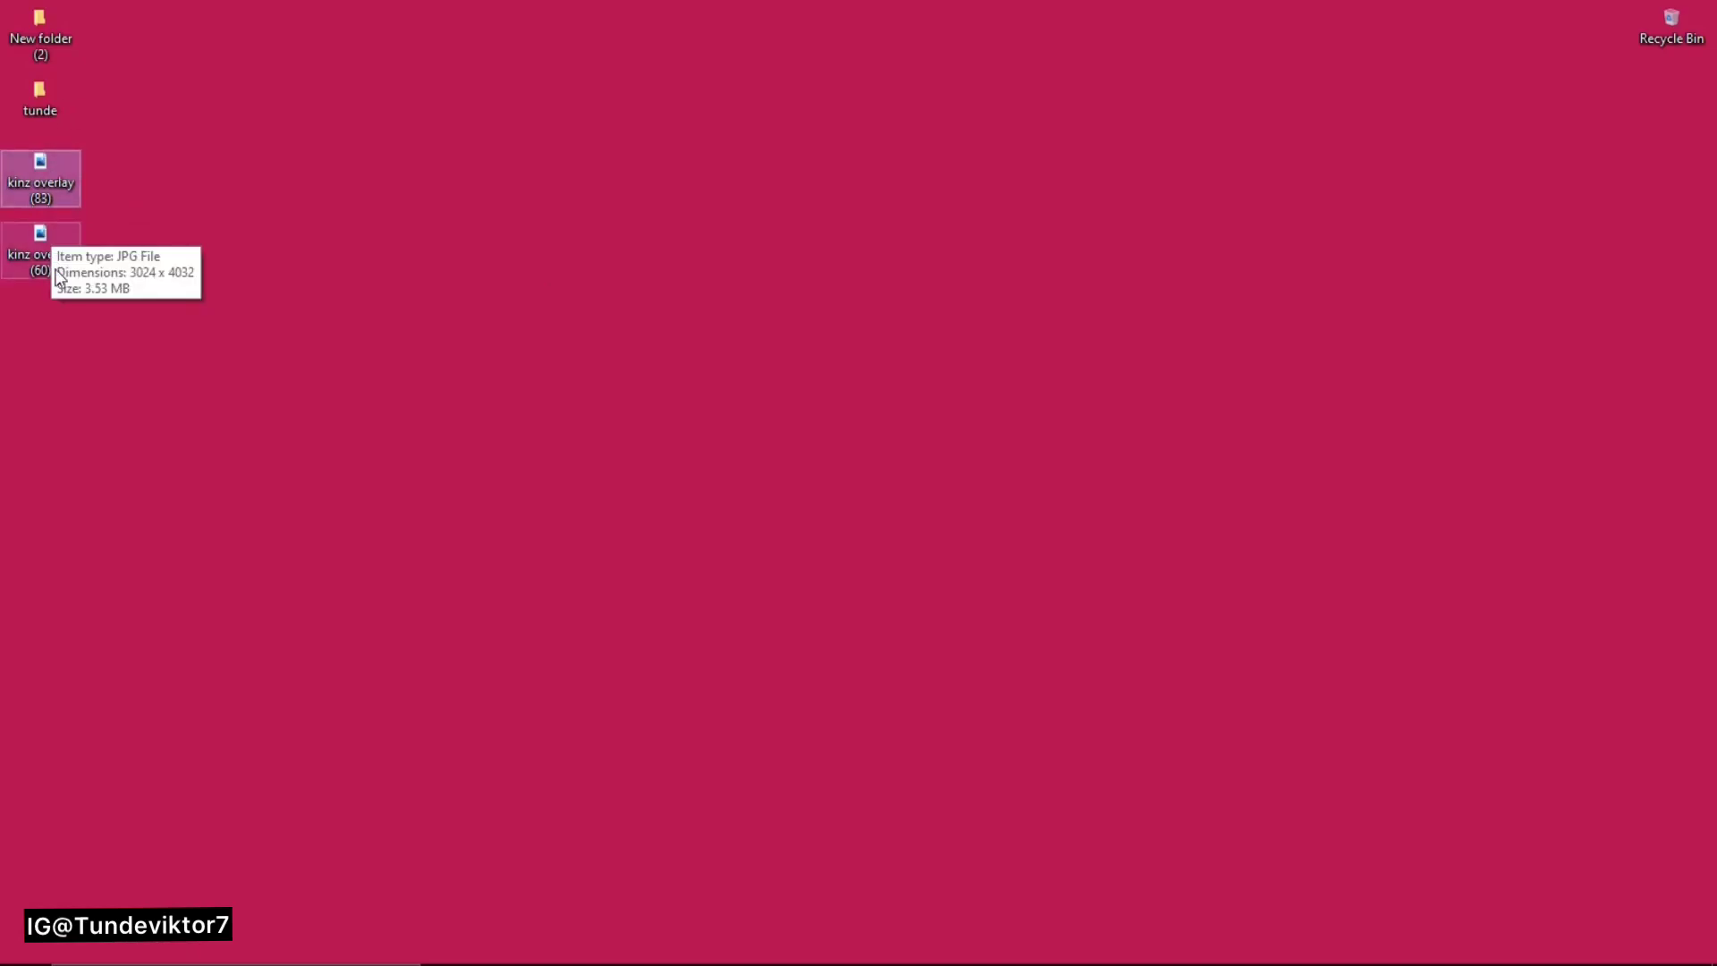
- Place the kinz overlay (60) image from the desktop into the portrait document, directly above Layer 2
key(F2)
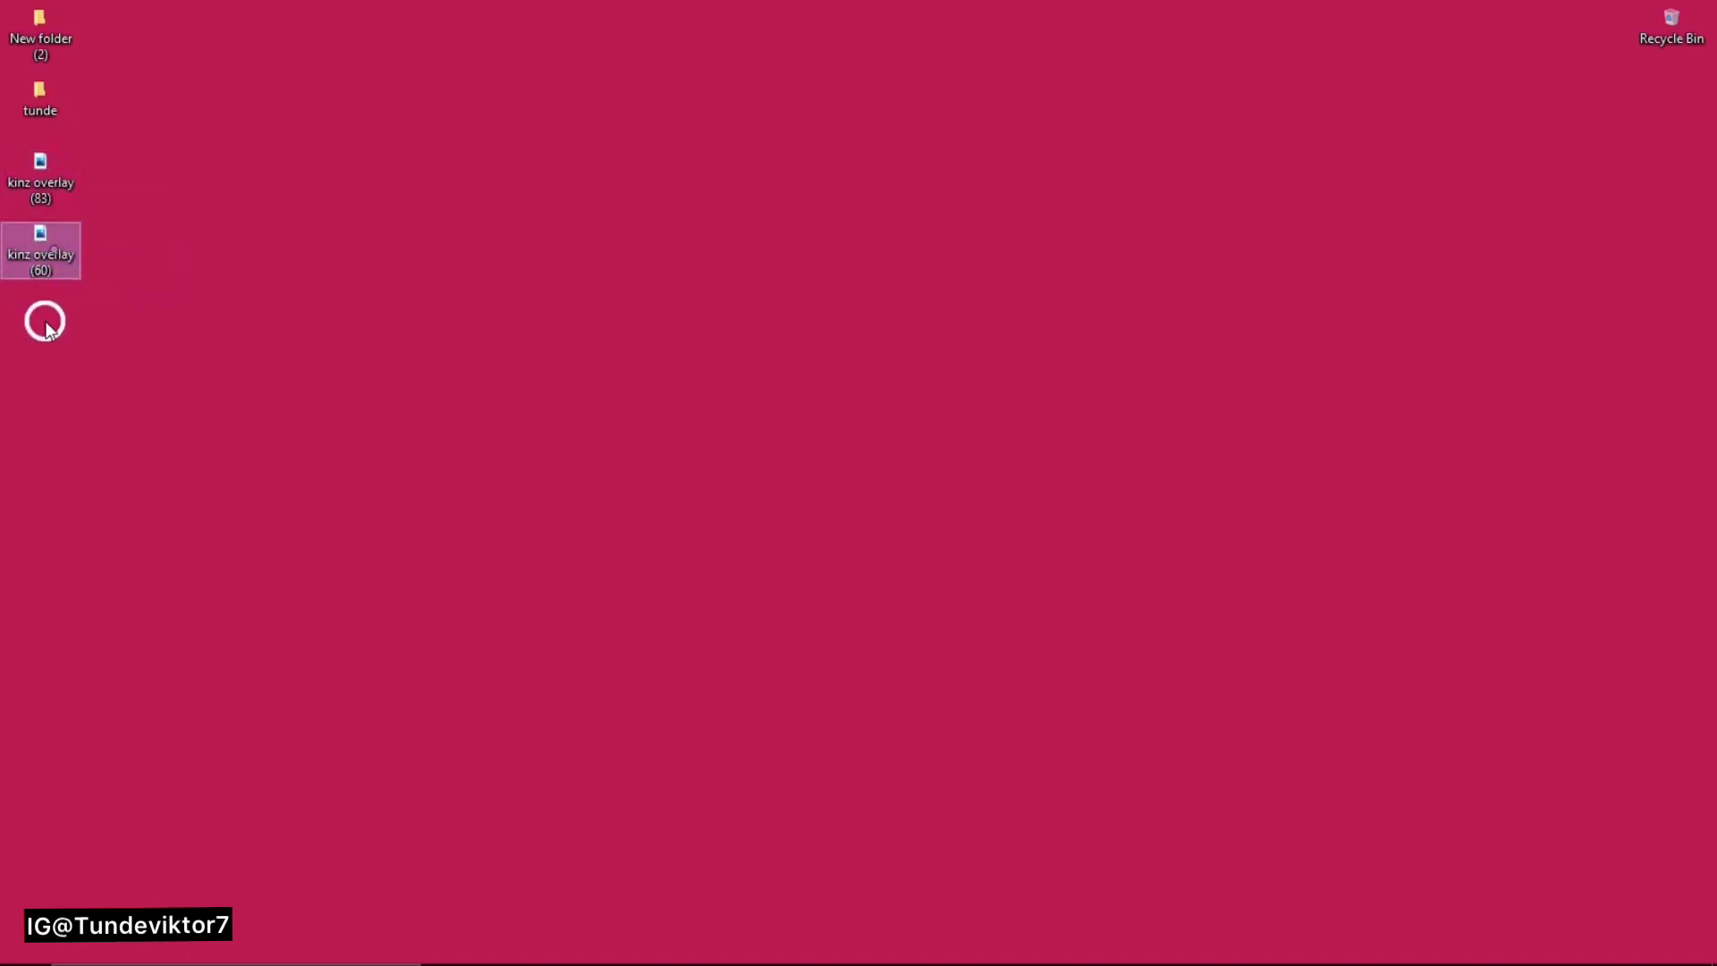
double_click(61, 246)
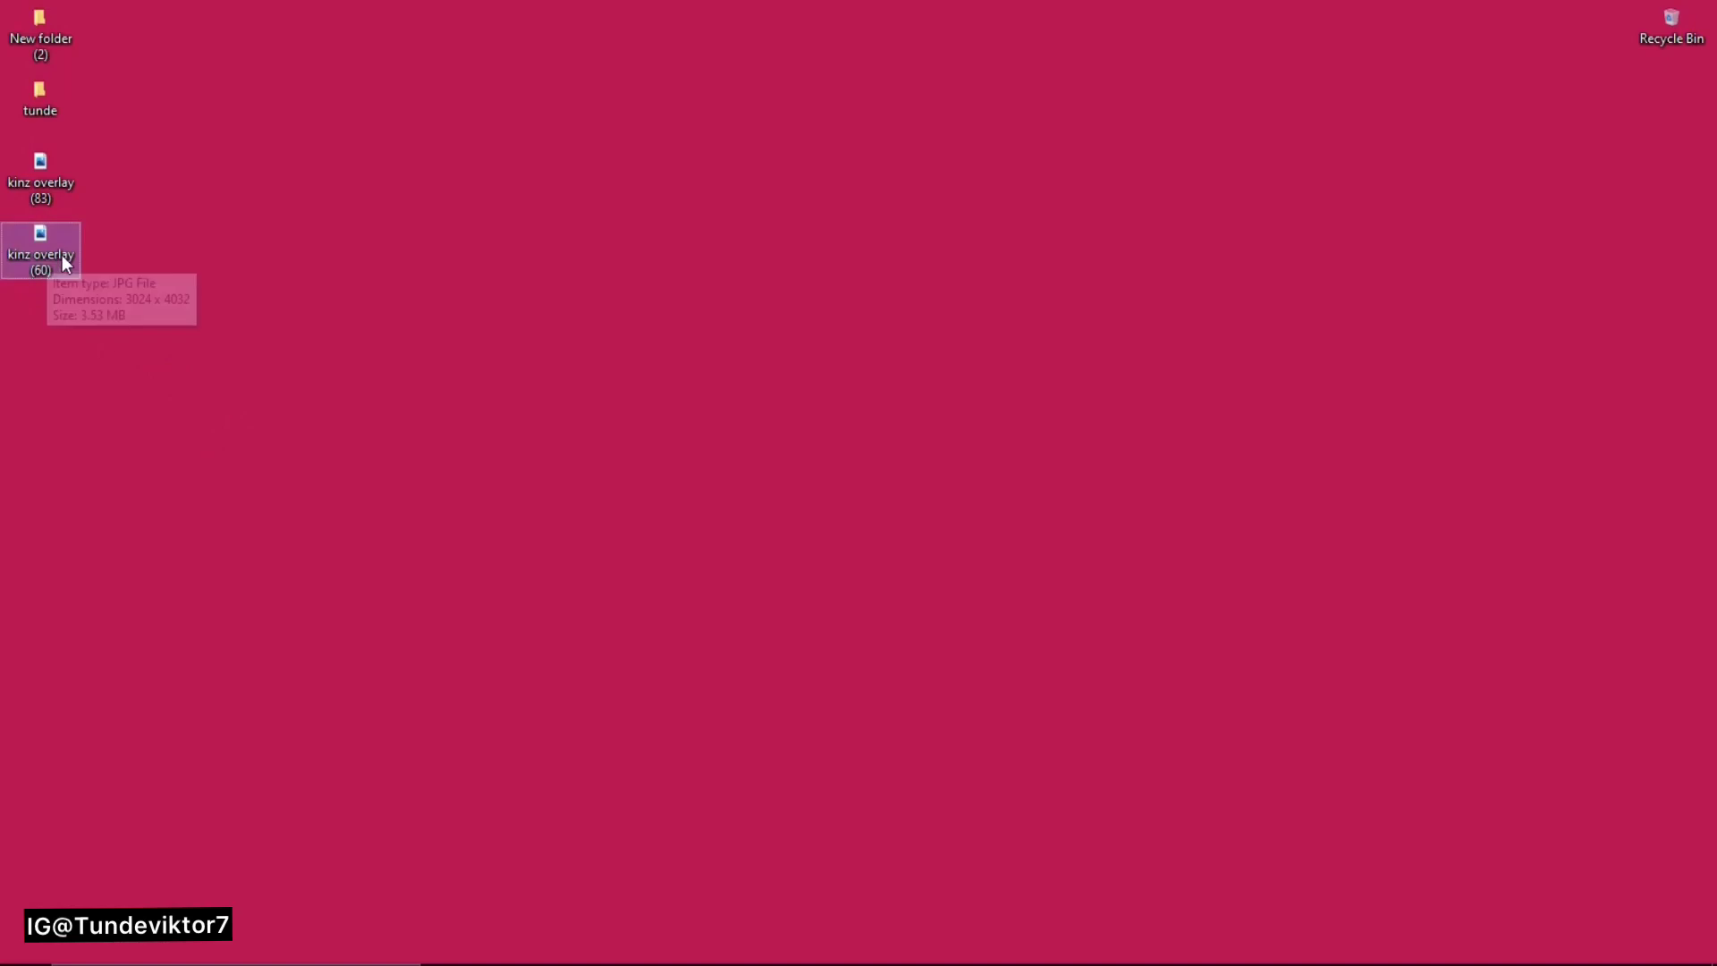
click(55, 269)
click(284, 547)
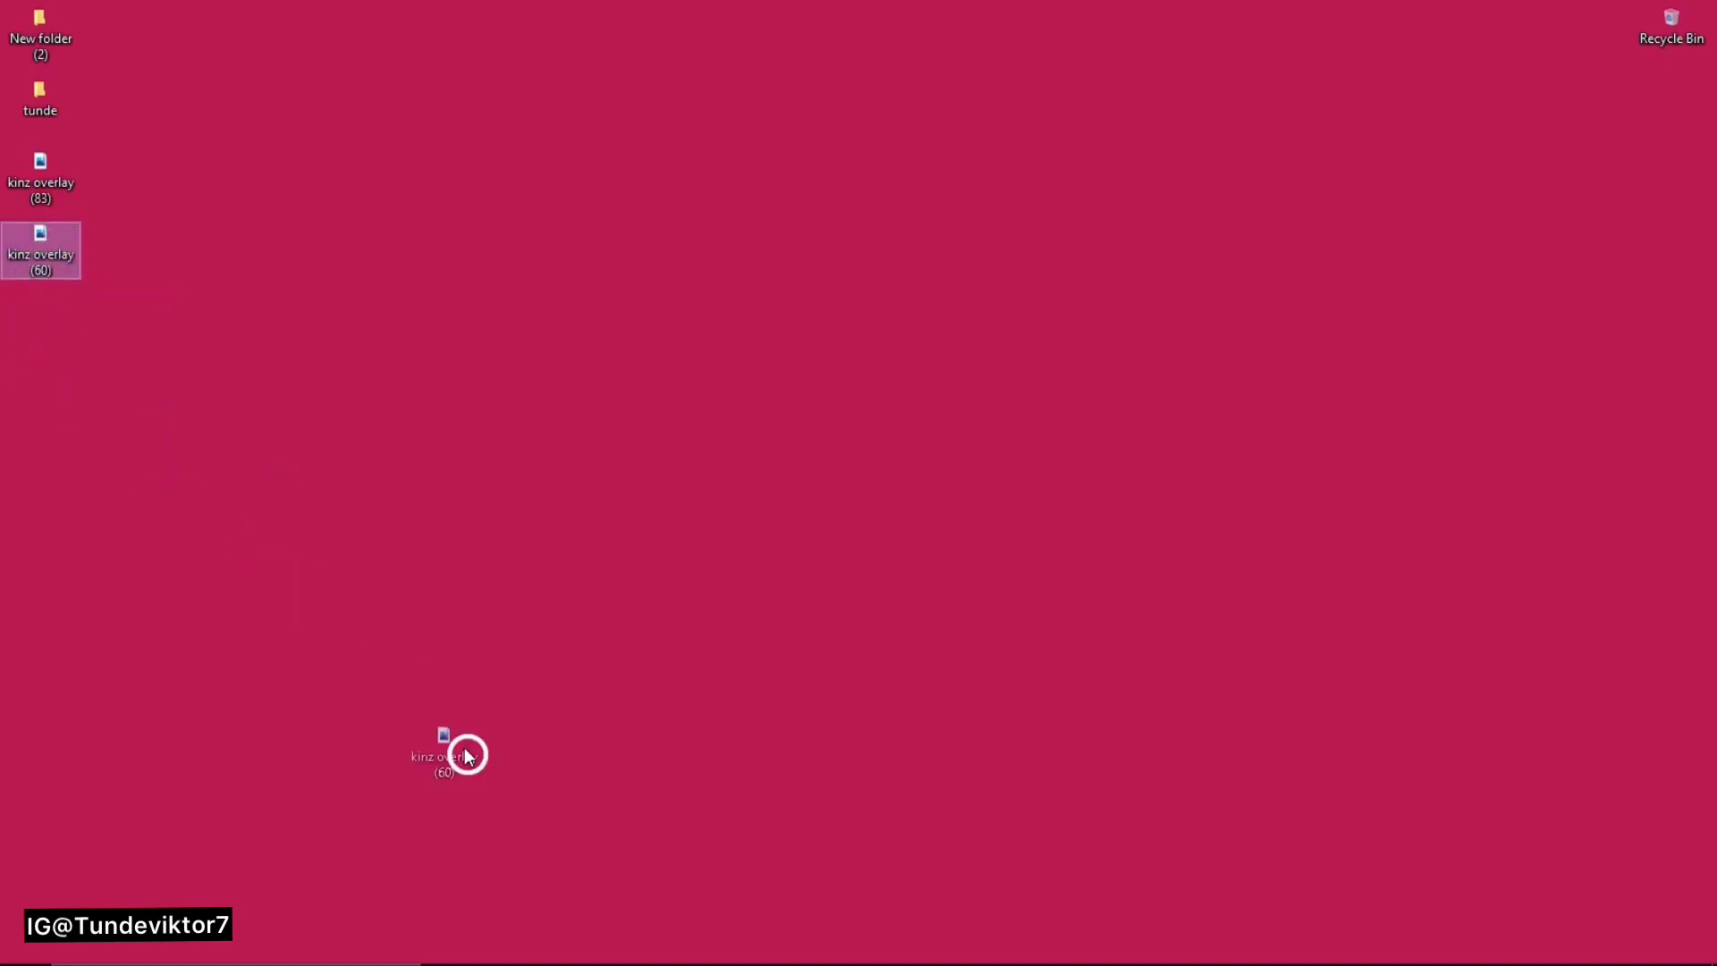
click(607, 944)
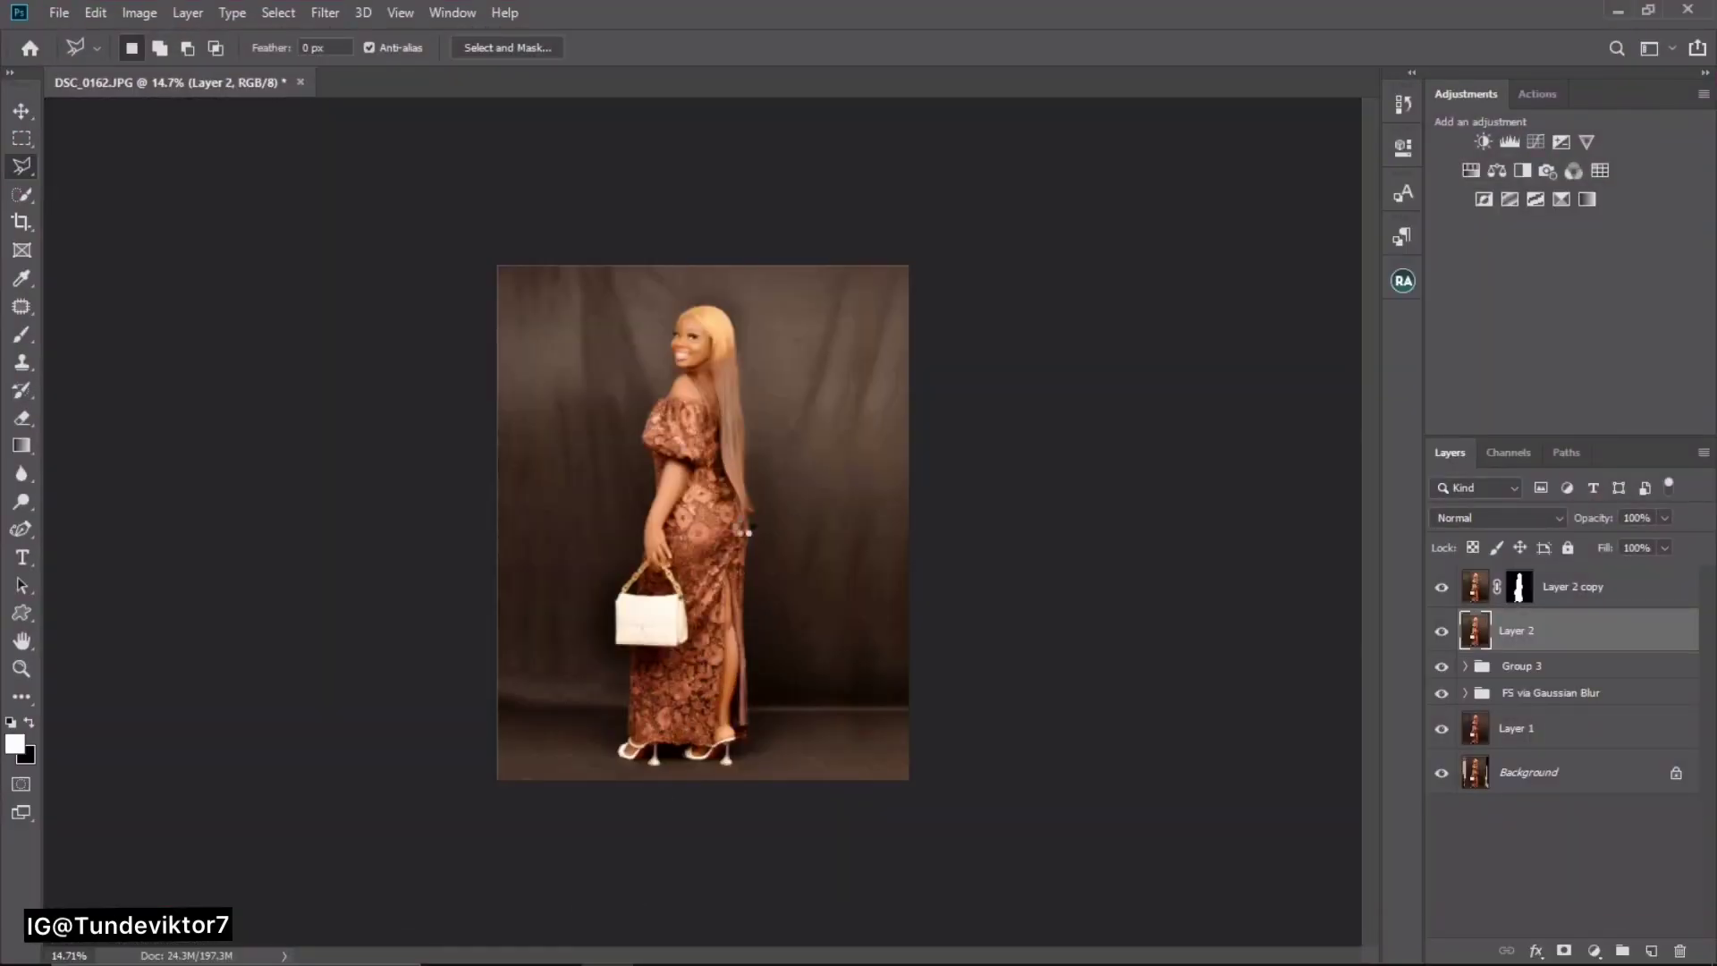
drag(743, 531, 733, 528)
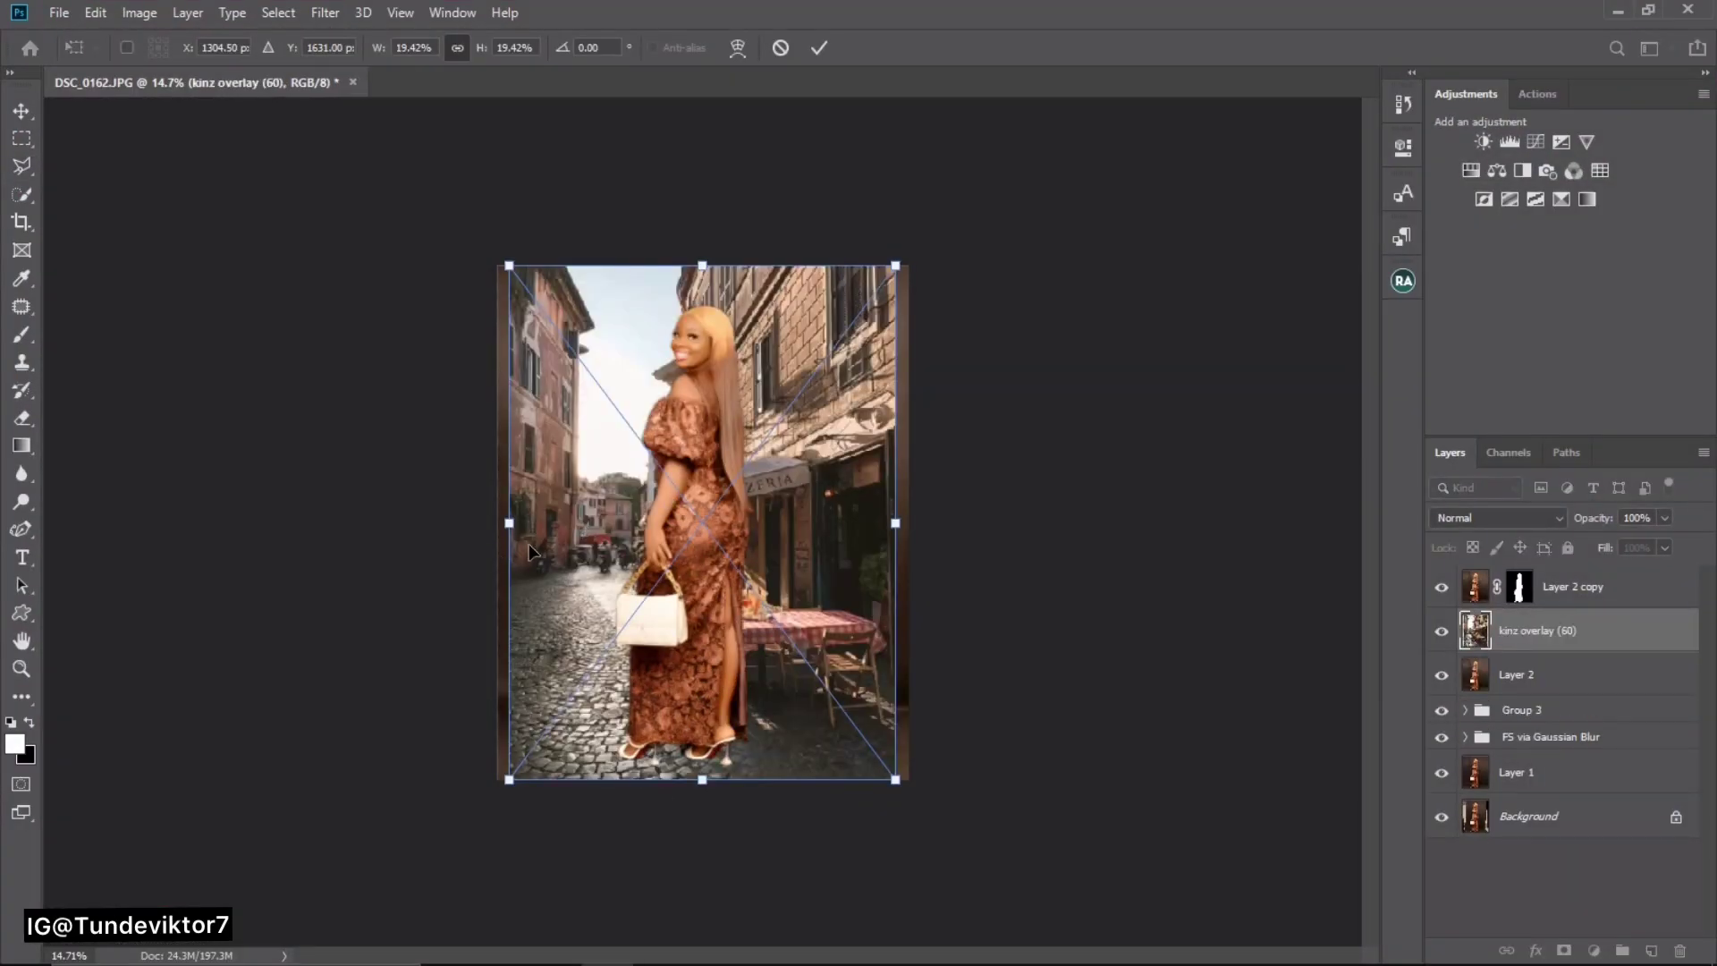
- Scale the placed street image to about 21.63% so it covers the canvas, and shift it slightly upward
drag(507, 523, 497, 522)
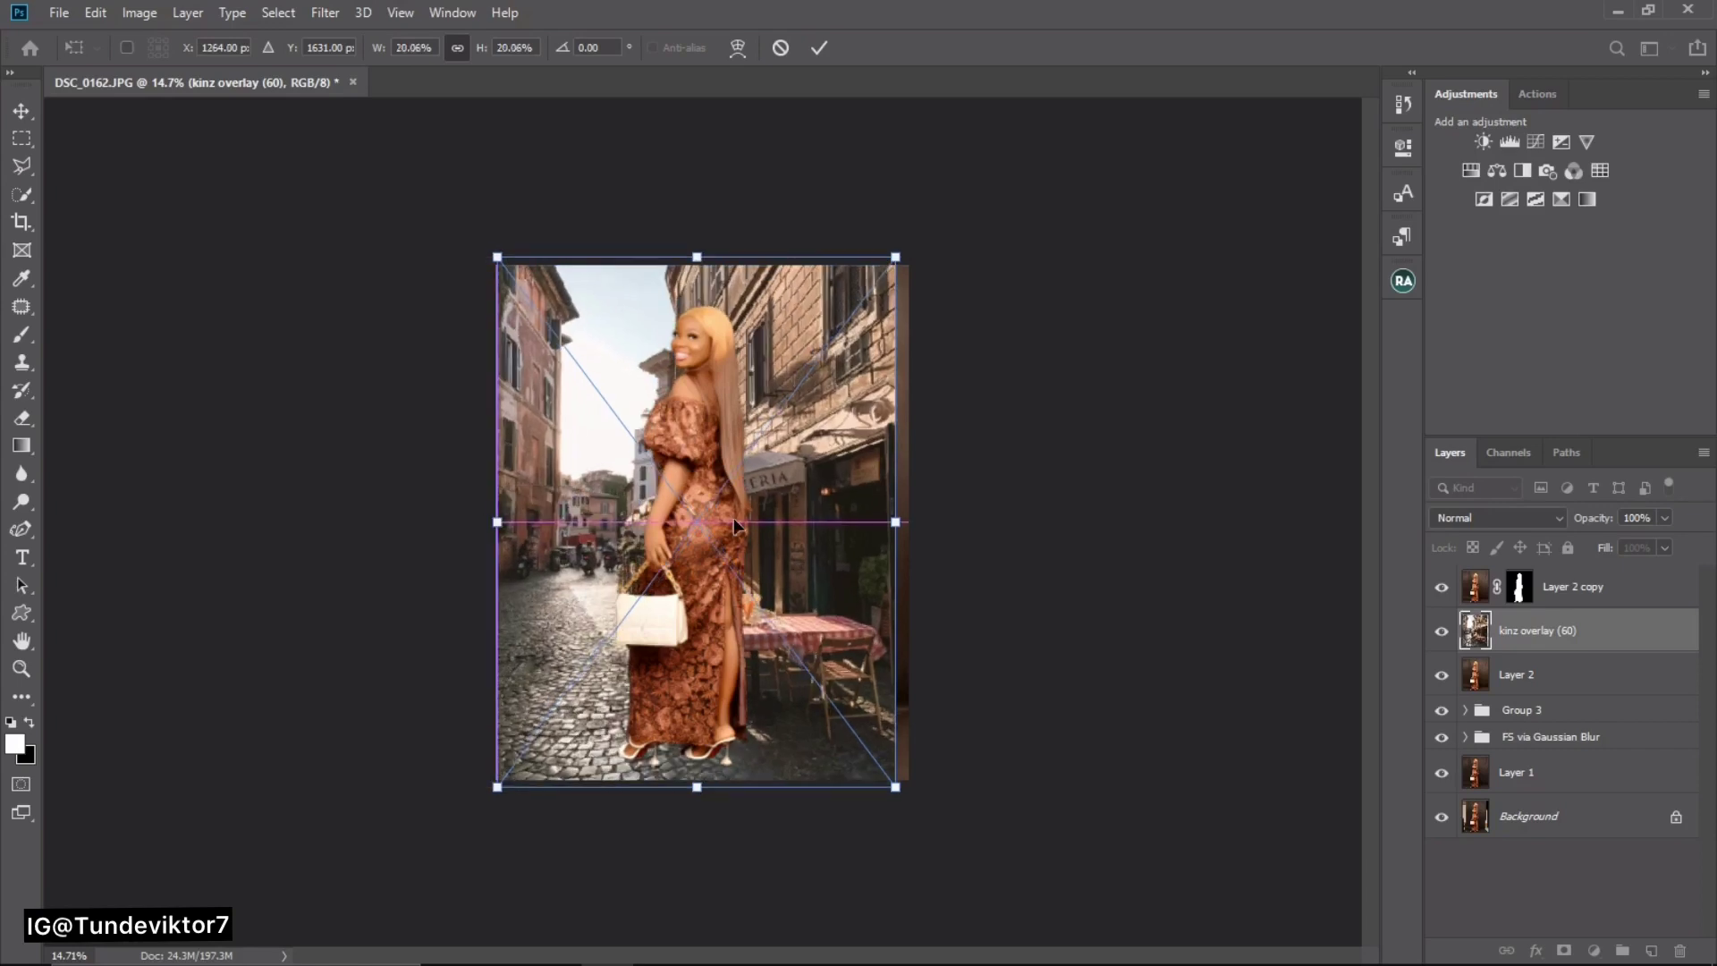
drag(899, 529, 927, 522)
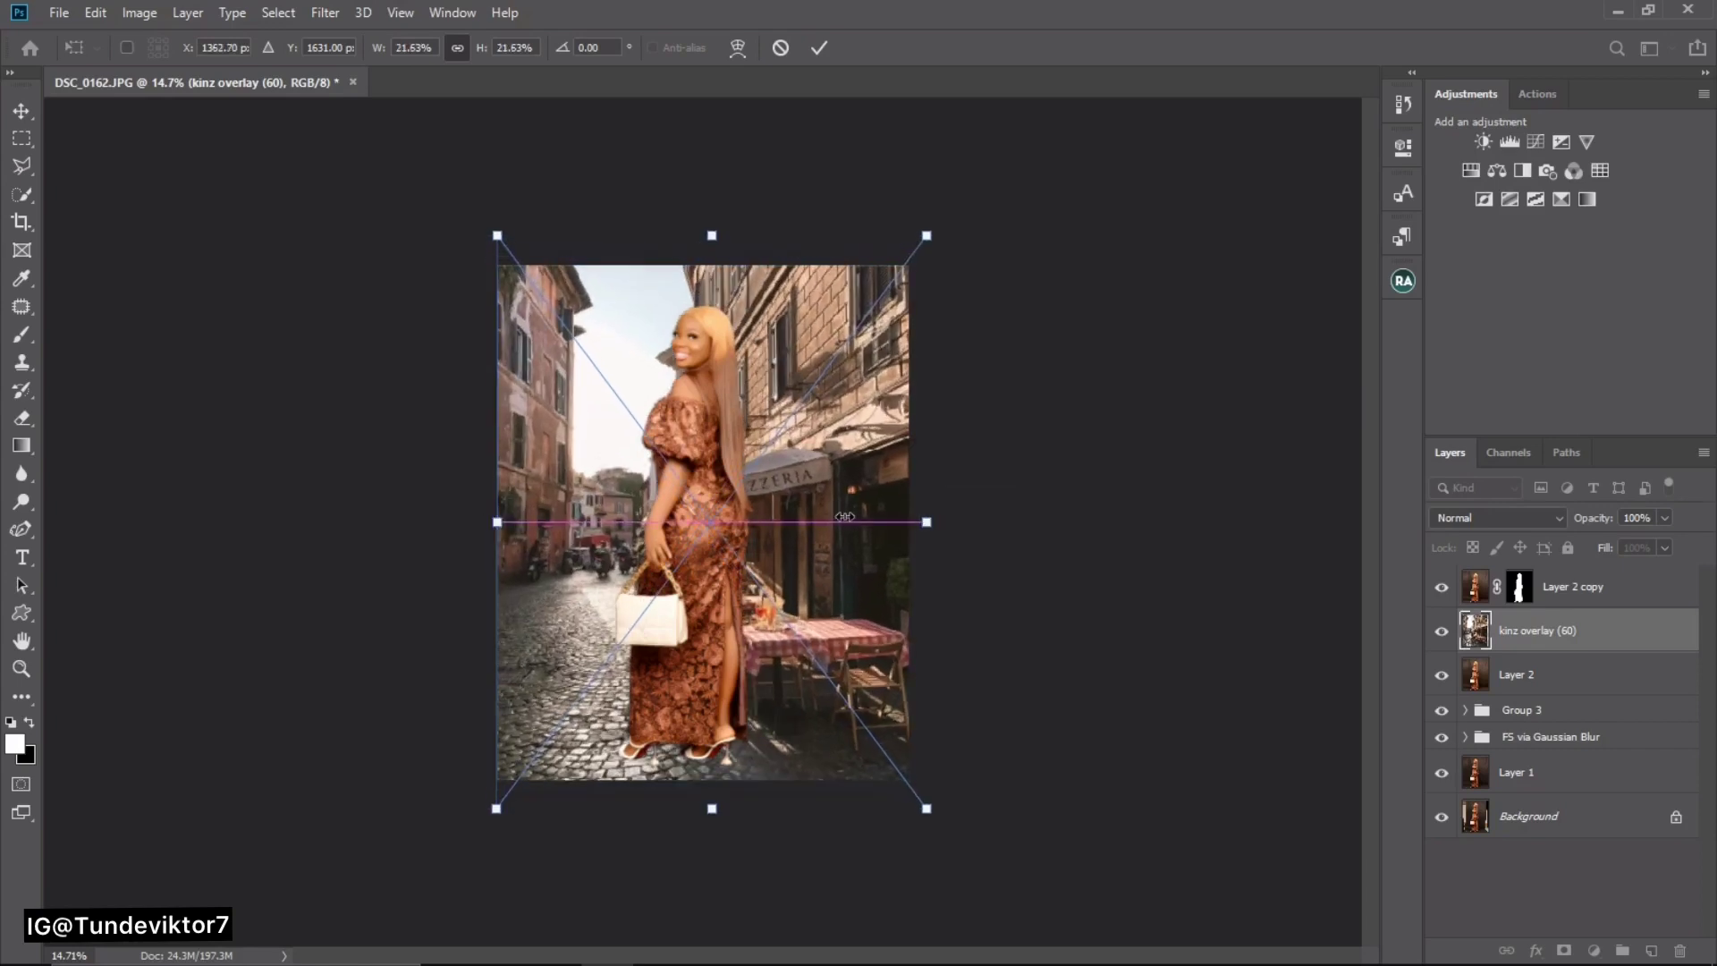
mouse_move(804, 528)
mouse_down()
mouse_move(834, 501)
mouse_move(806, 498)
mouse_up()
key(l)
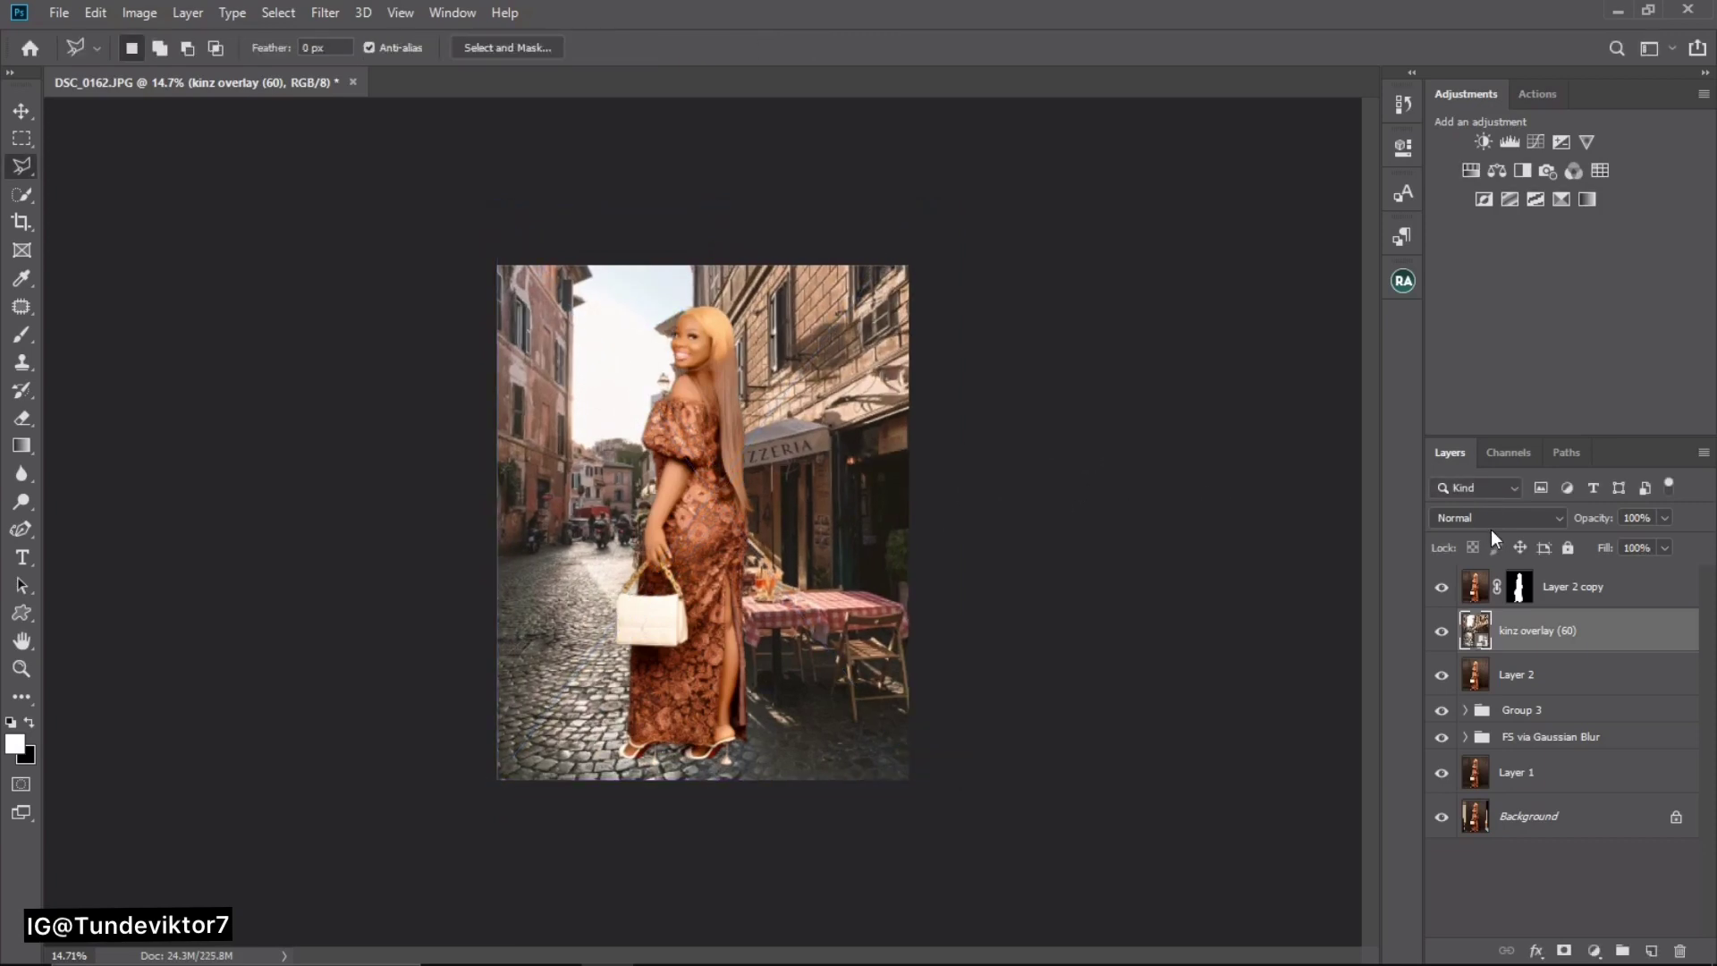
- Set the blend mode of the kinz overlay (60) layer to Soft Light
key(z)
drag(746, 395, 783, 391)
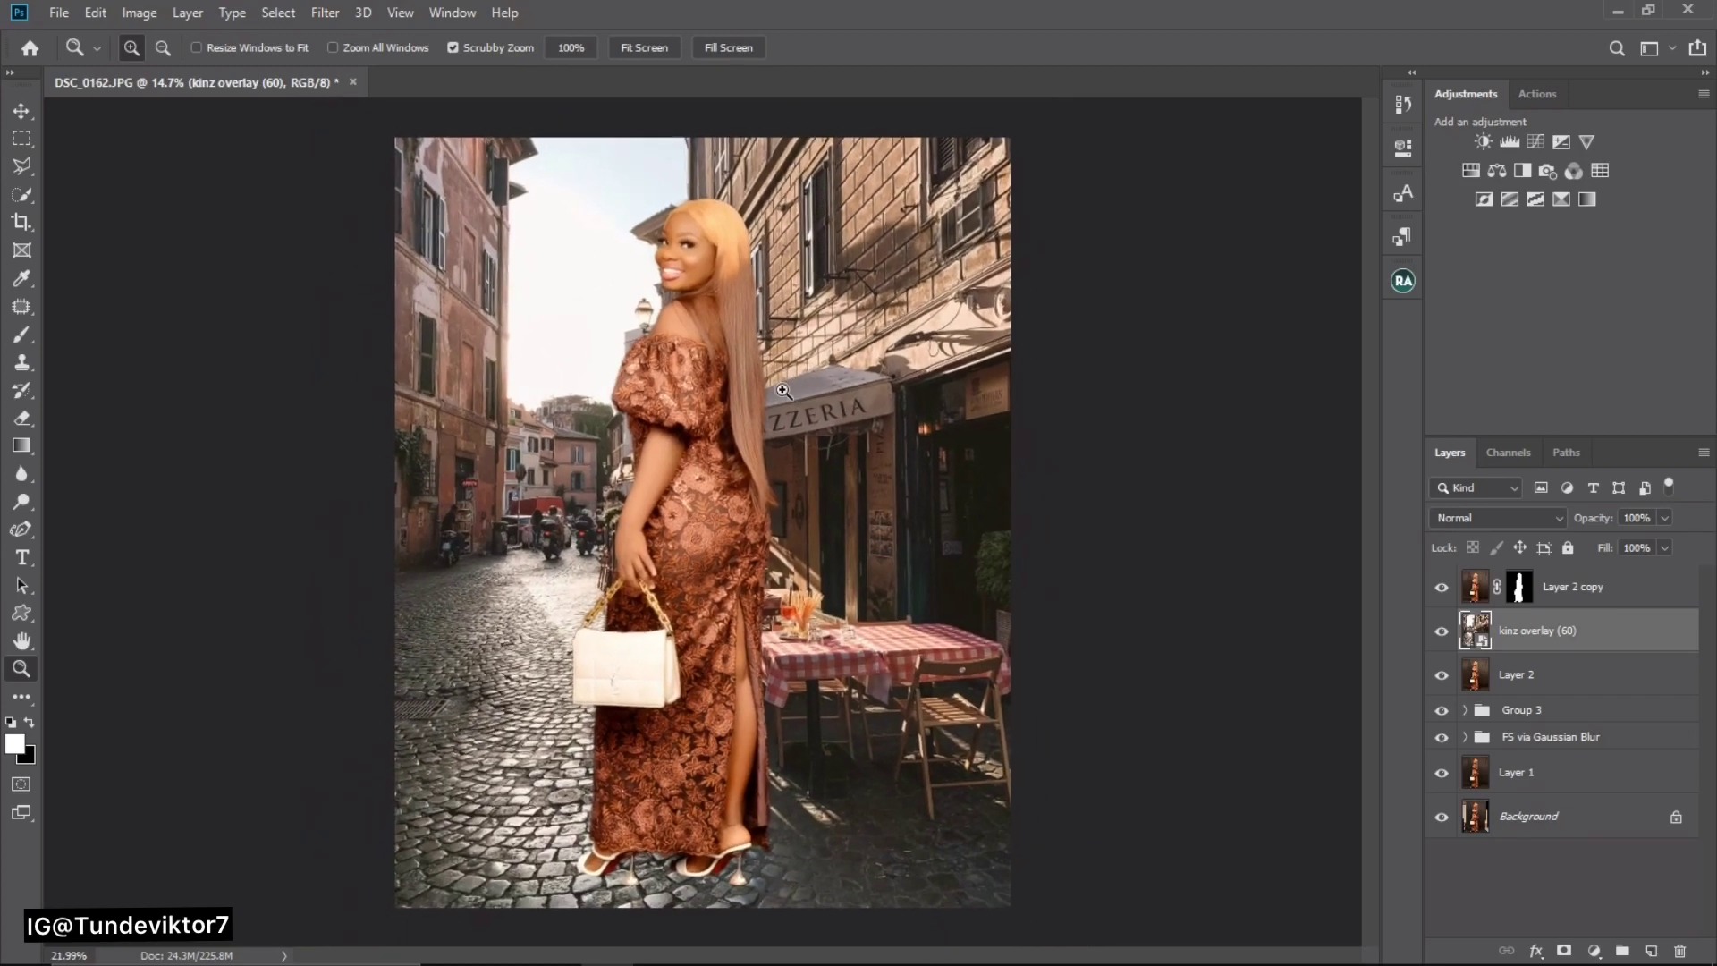
click(1507, 522)
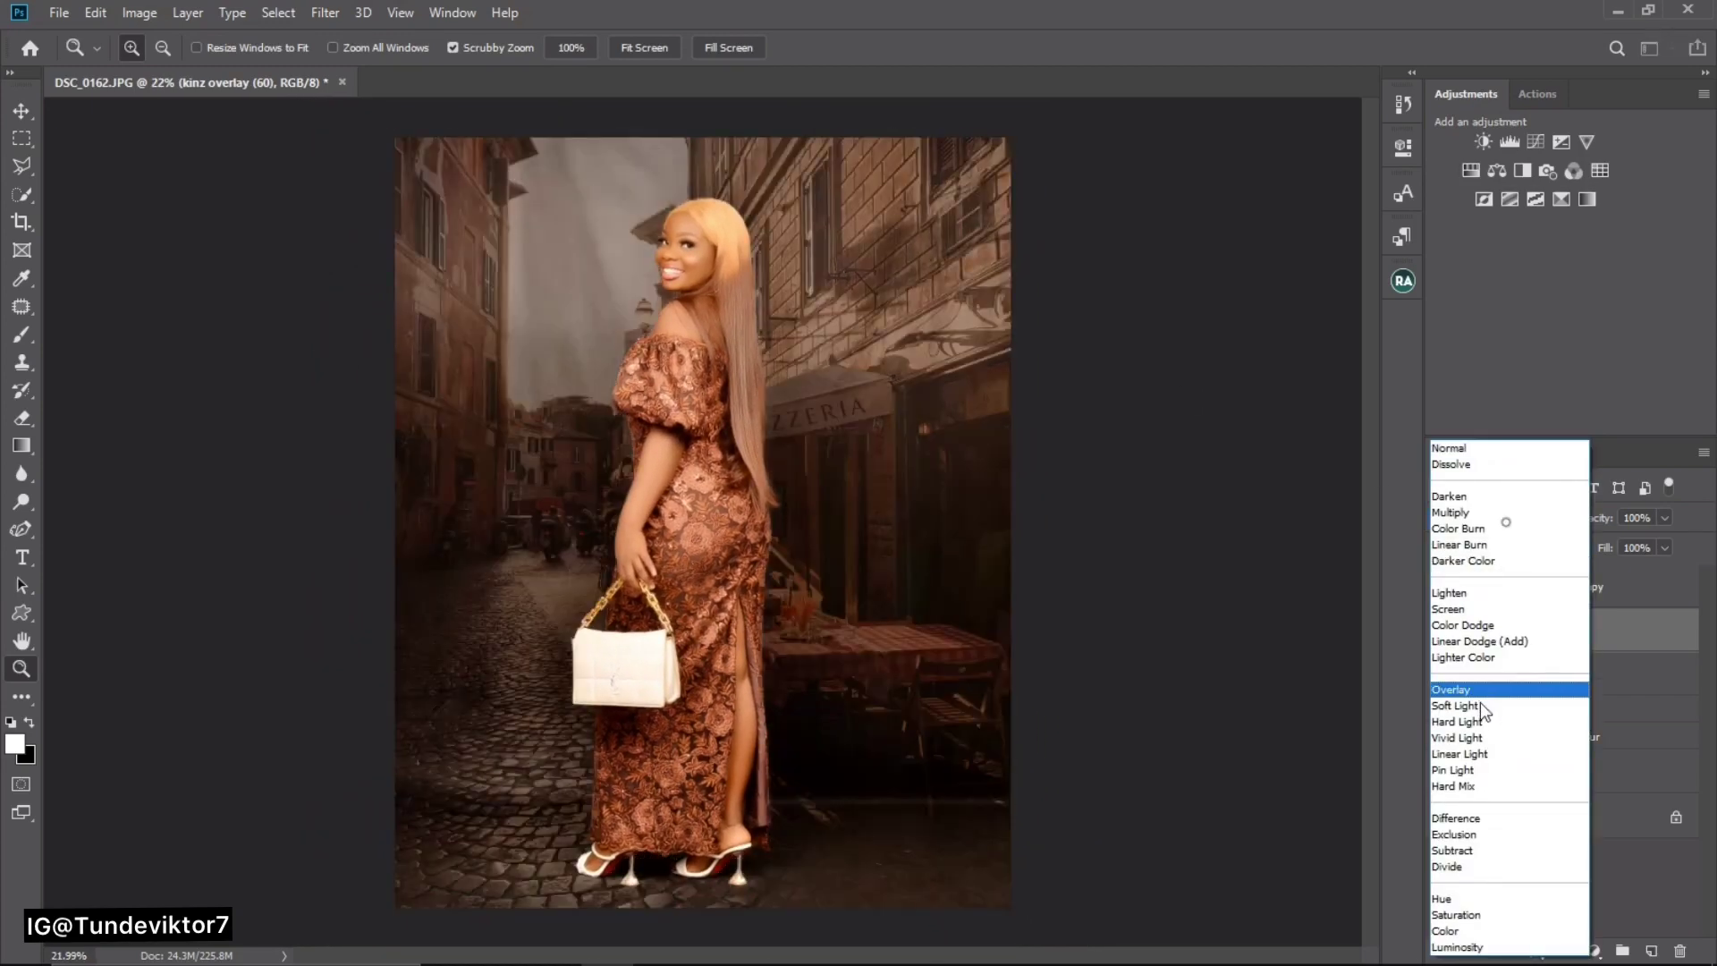
click(1479, 706)
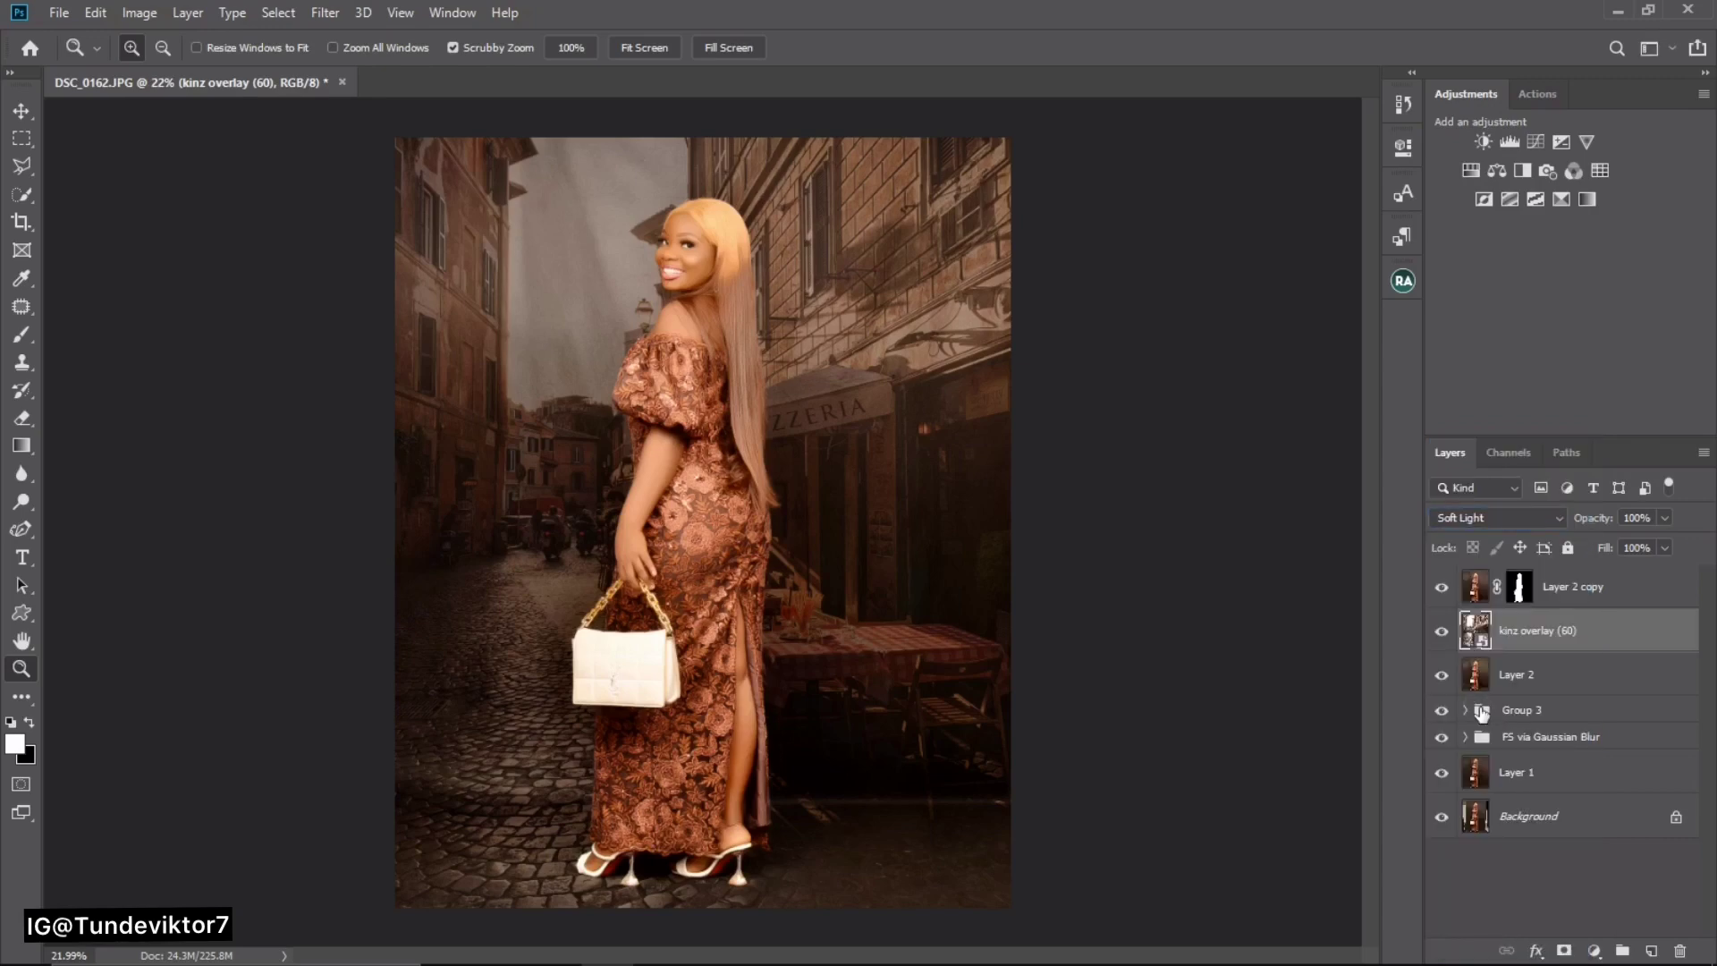
mouse_move(752, 501)
mouse_down()
mouse_move(656, 480)
mouse_move(742, 505)
mouse_up()
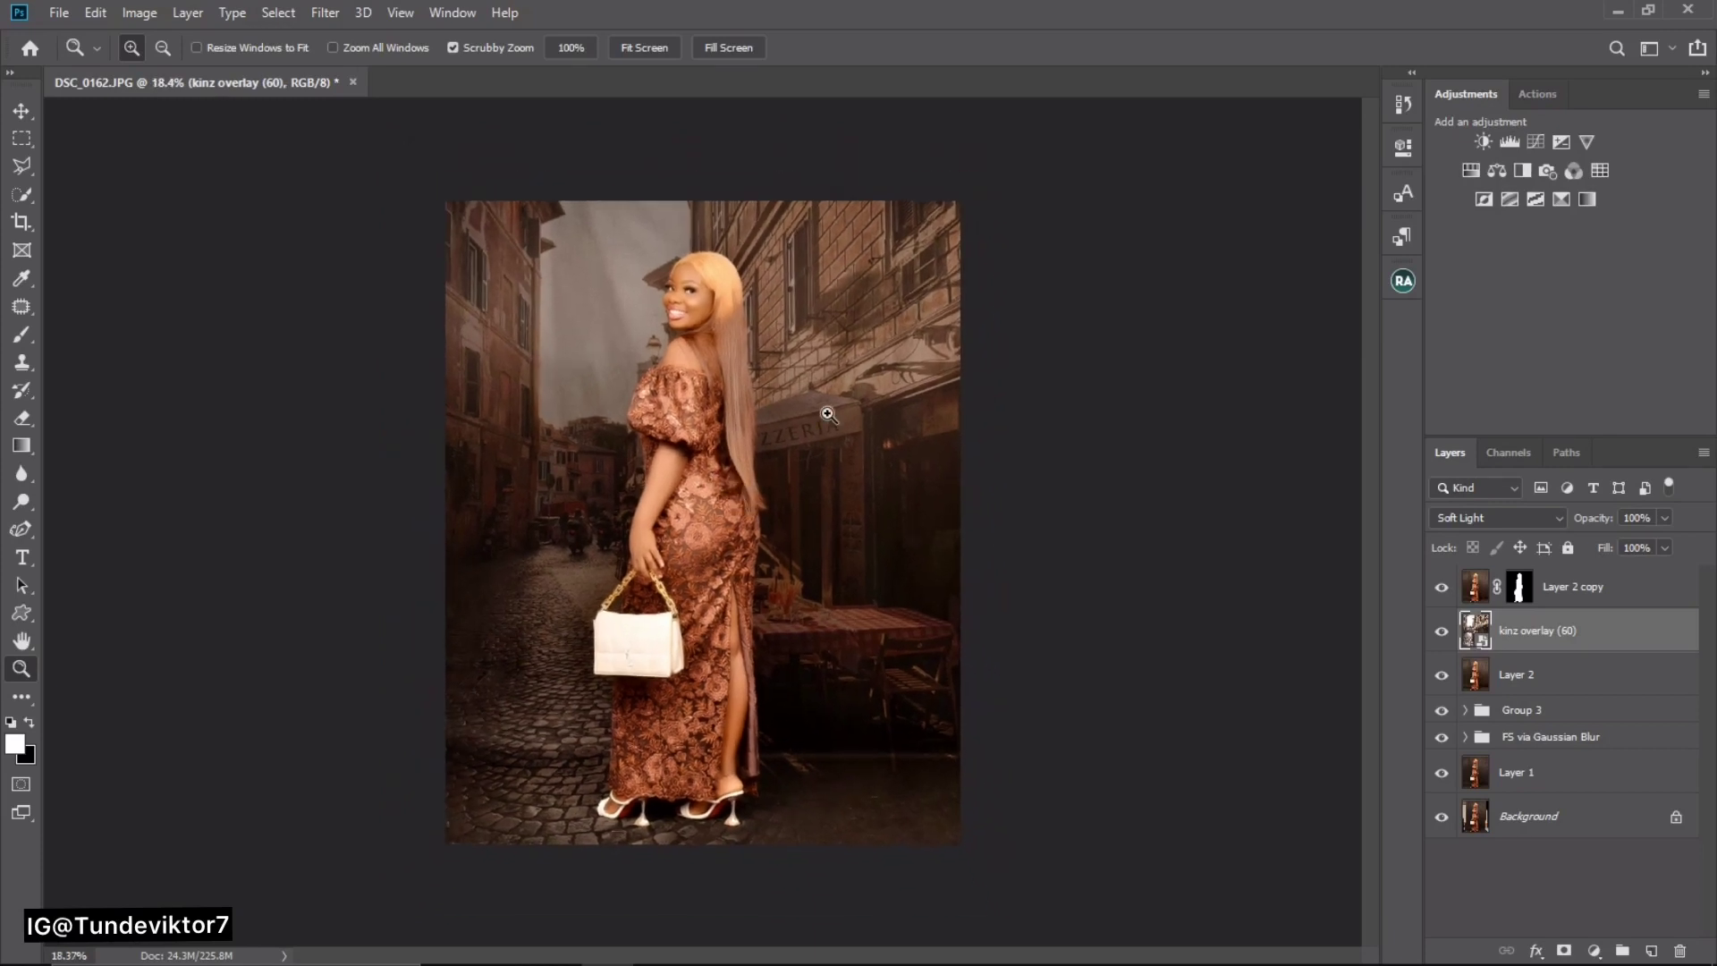
- Compare the portrait with and without the street overlay, and examine how the woman blends with it up close
click(1441, 631)
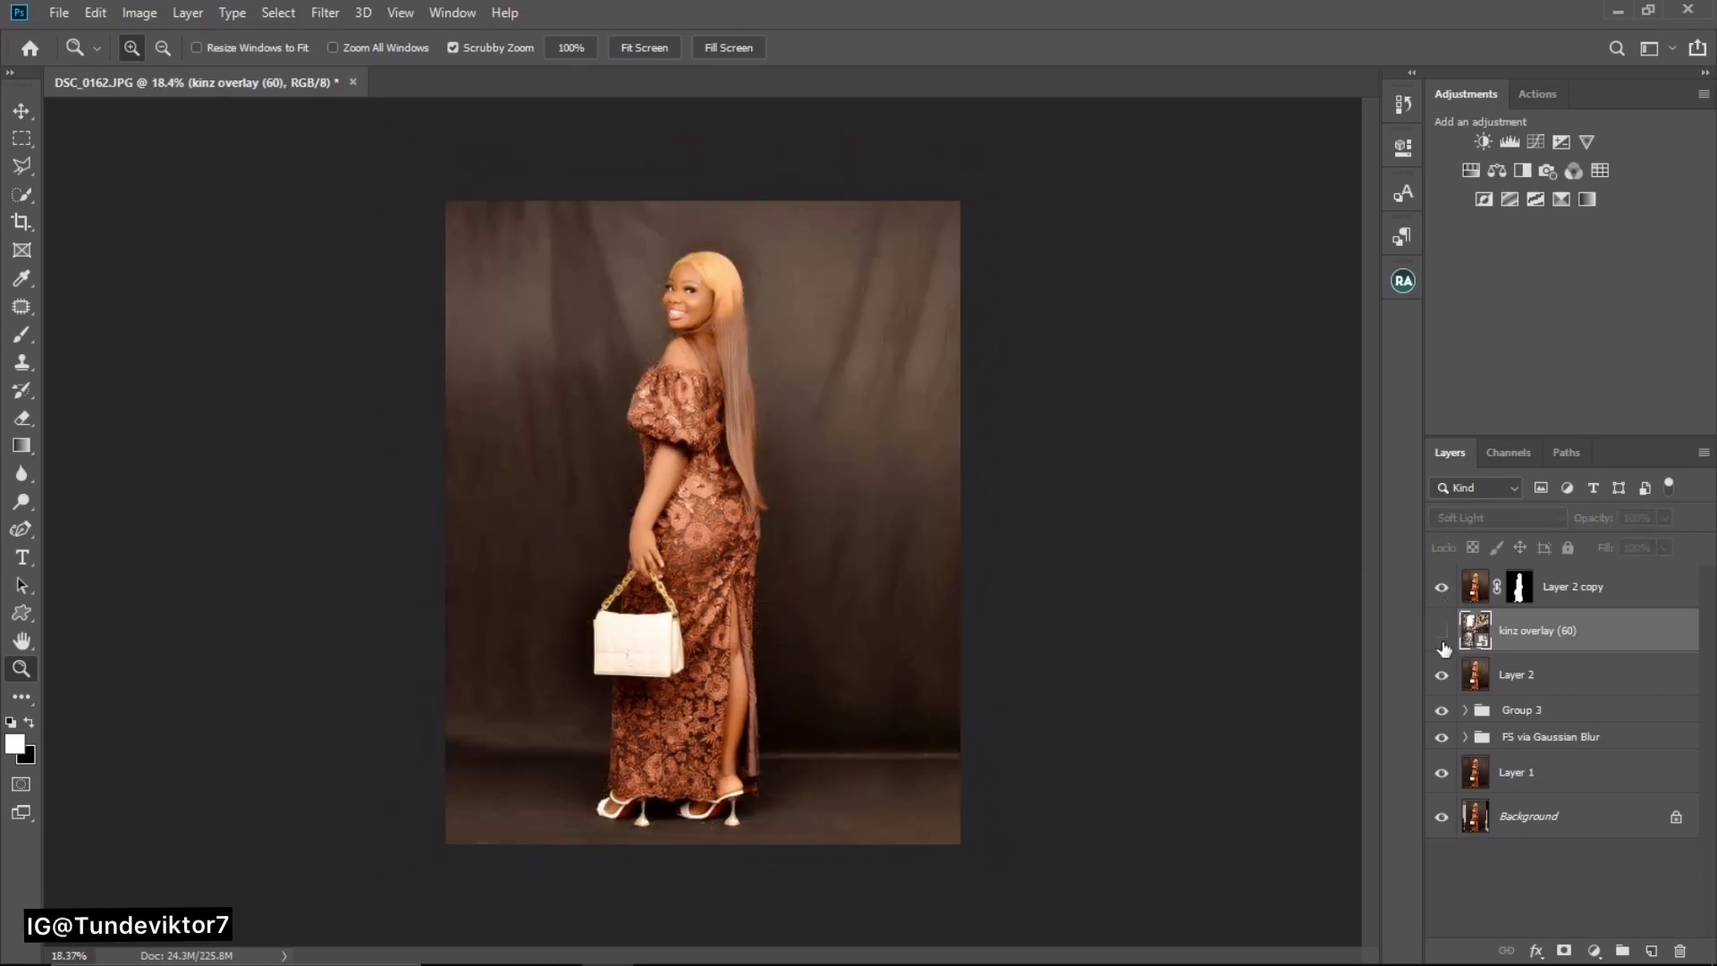
click(1440, 632)
key(a)
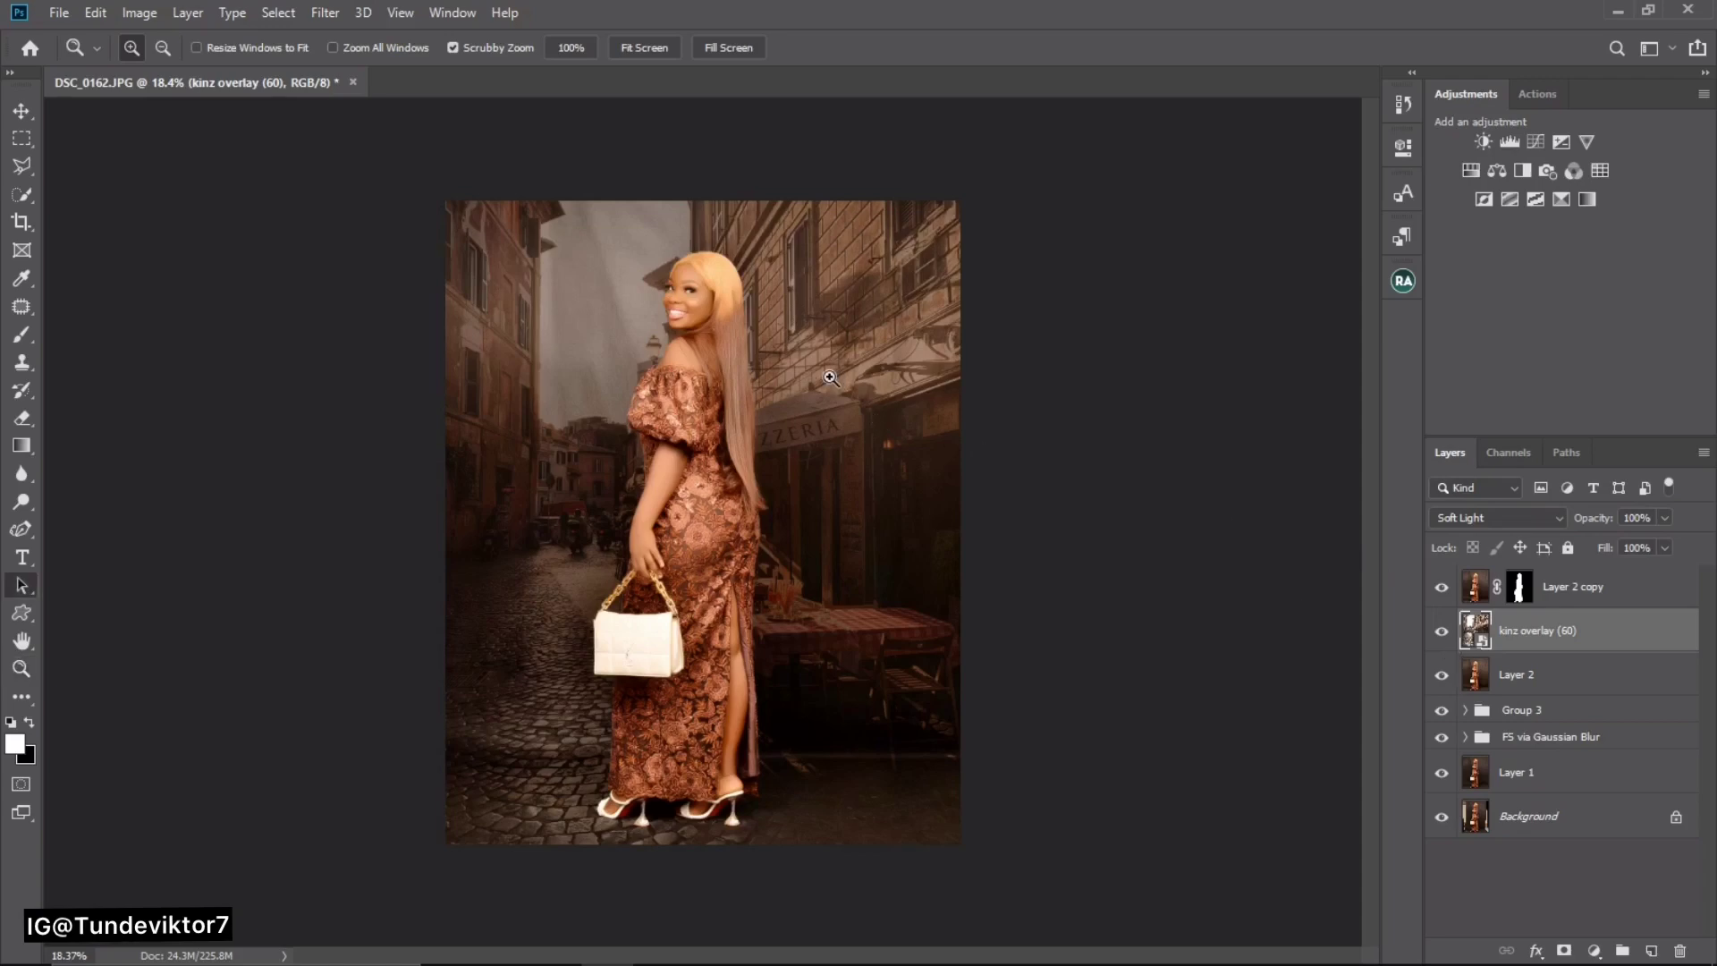
key(z)
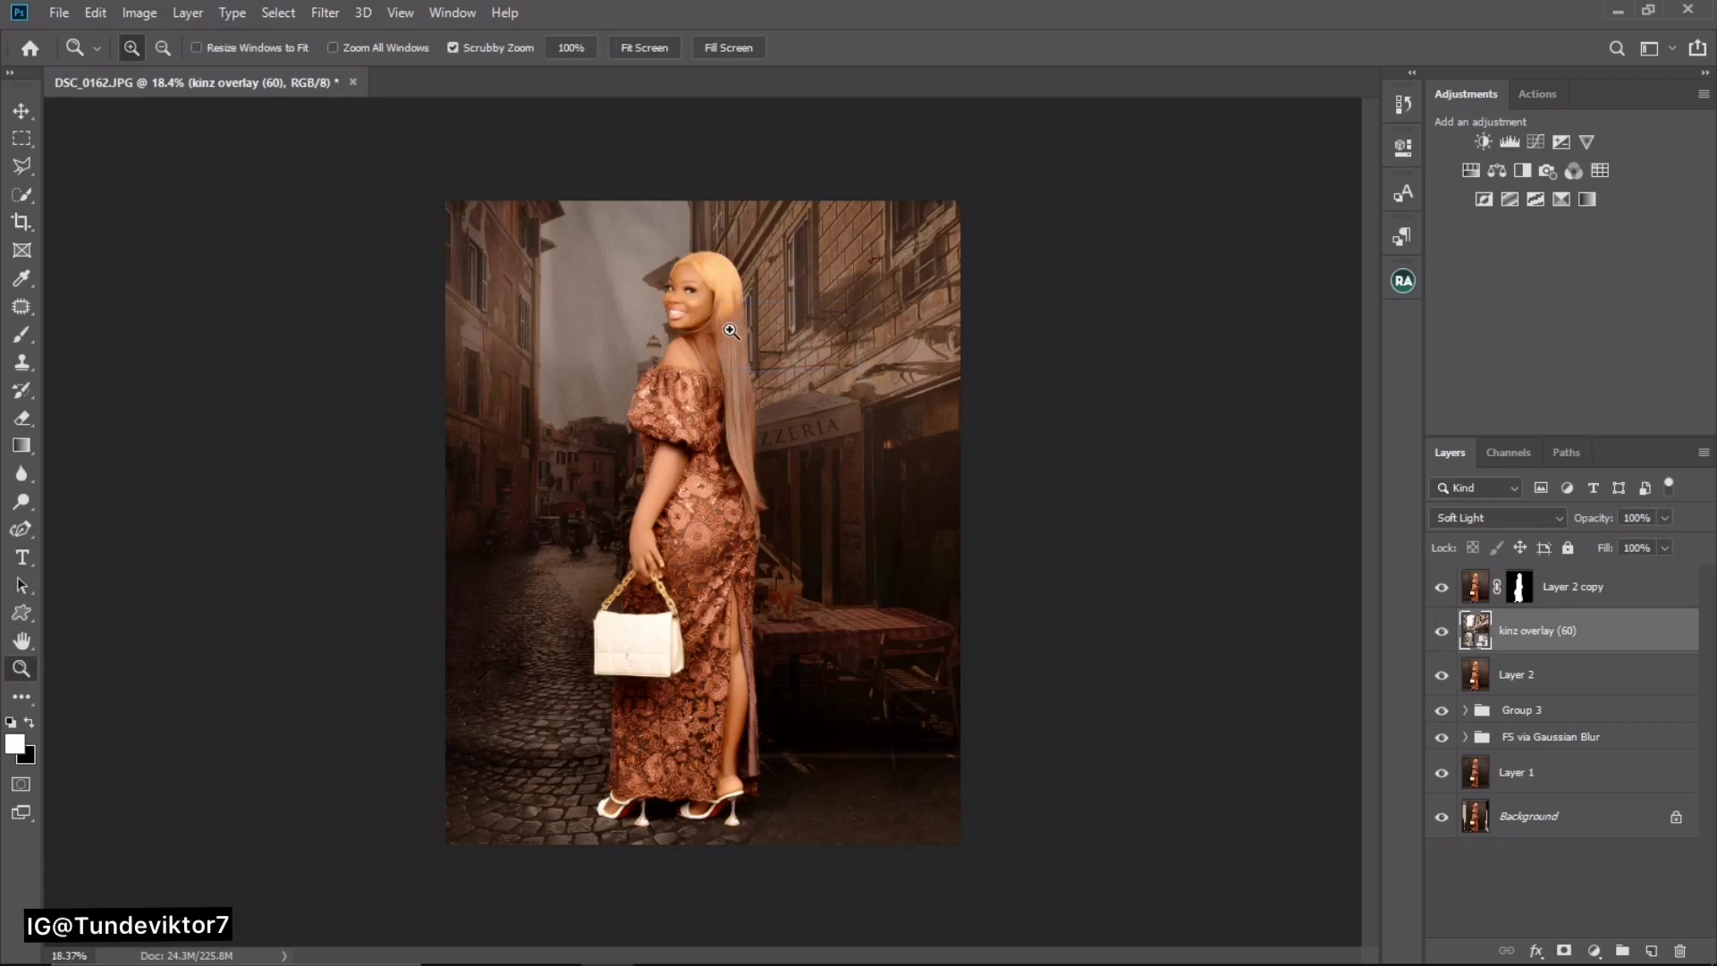
drag(725, 312, 759, 403)
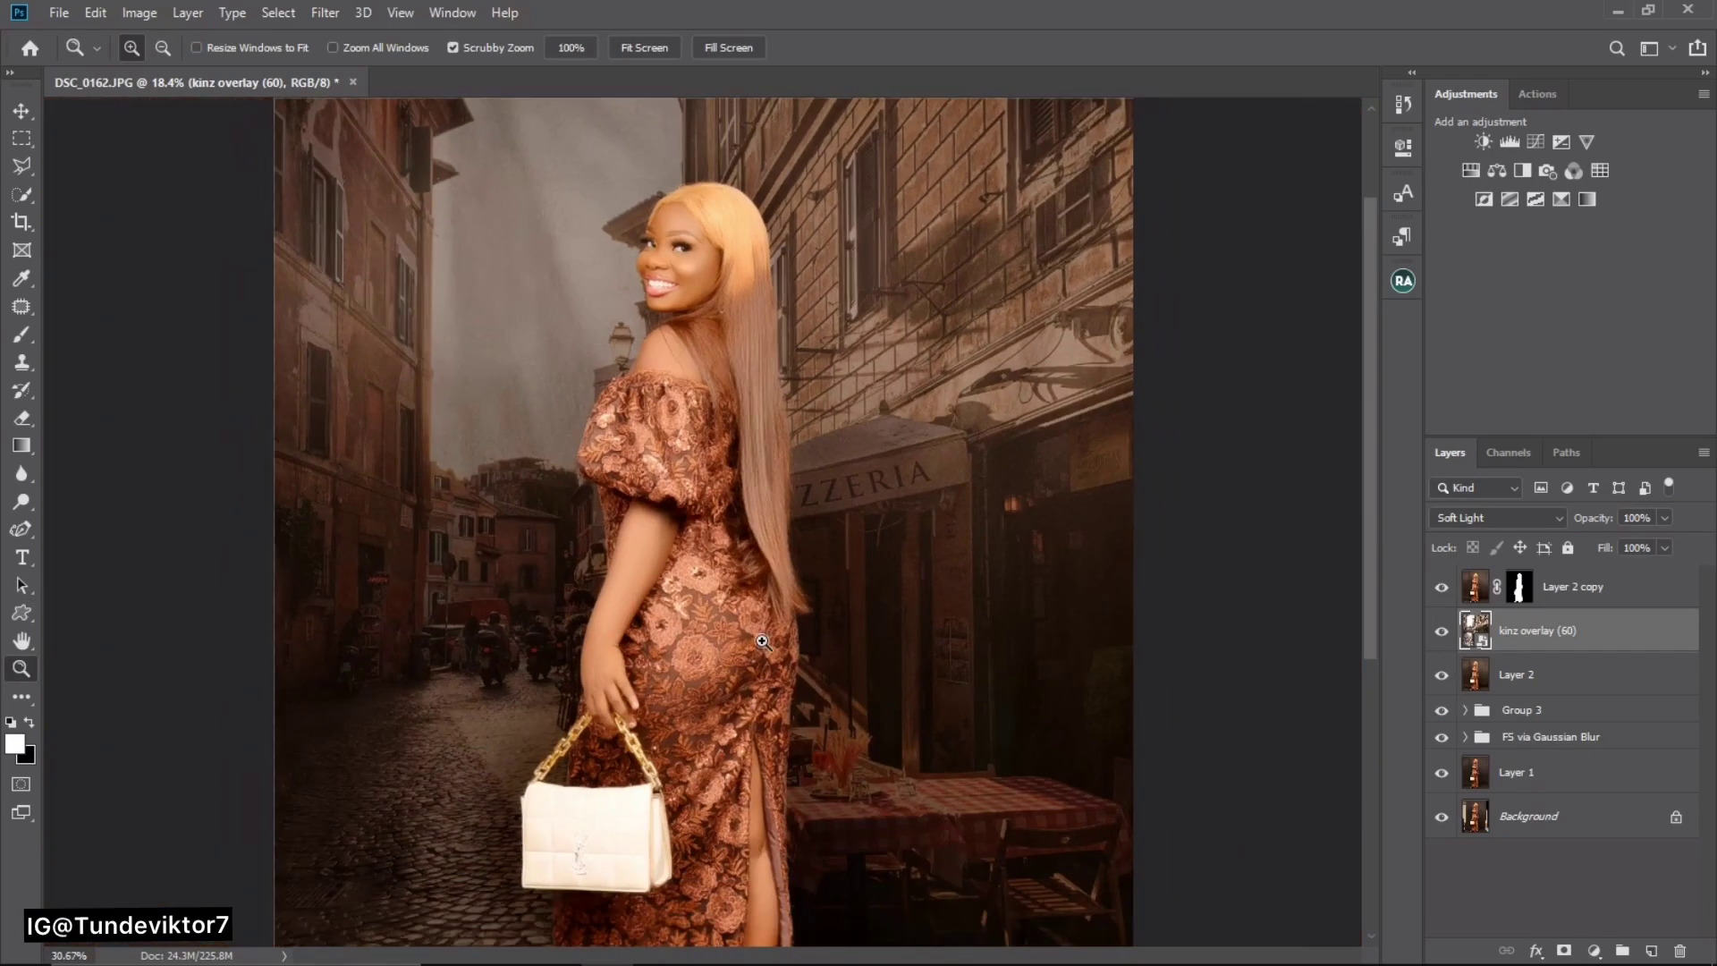
click(703, 623)
drag(615, 598, 572, 617)
click(666, 824)
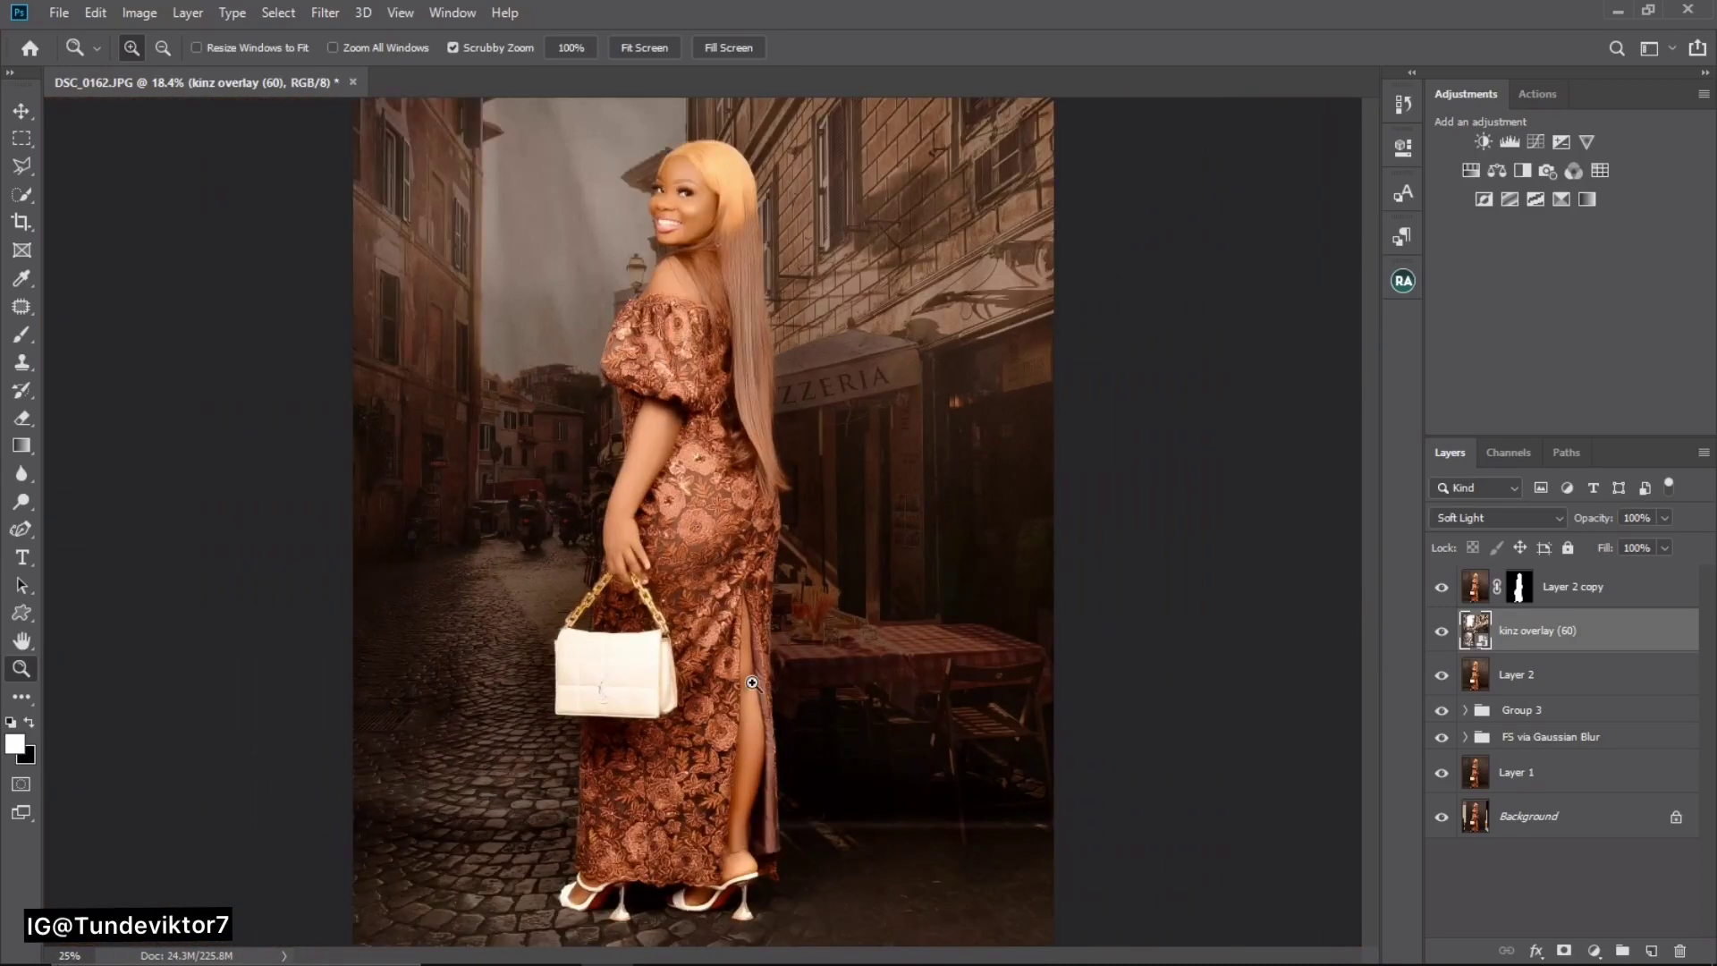
alt+click(685, 783)
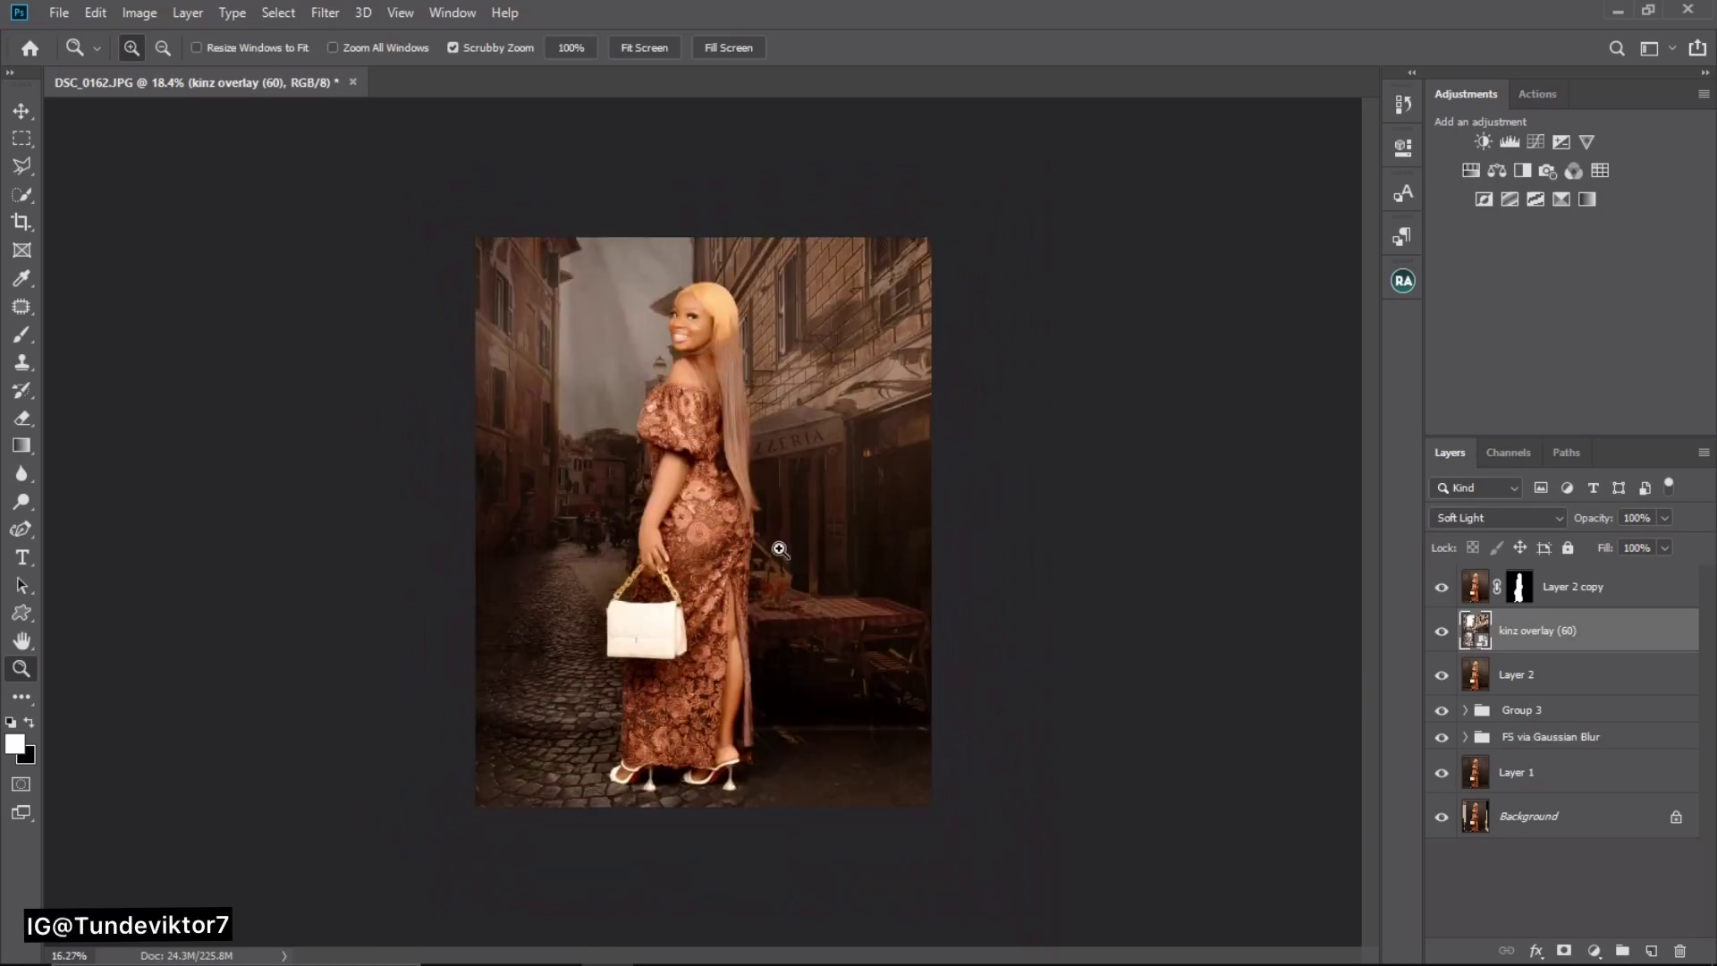
mouse_move(778, 548)
mouse_down()
mouse_move(756, 540)
mouse_move(805, 563)
mouse_up()
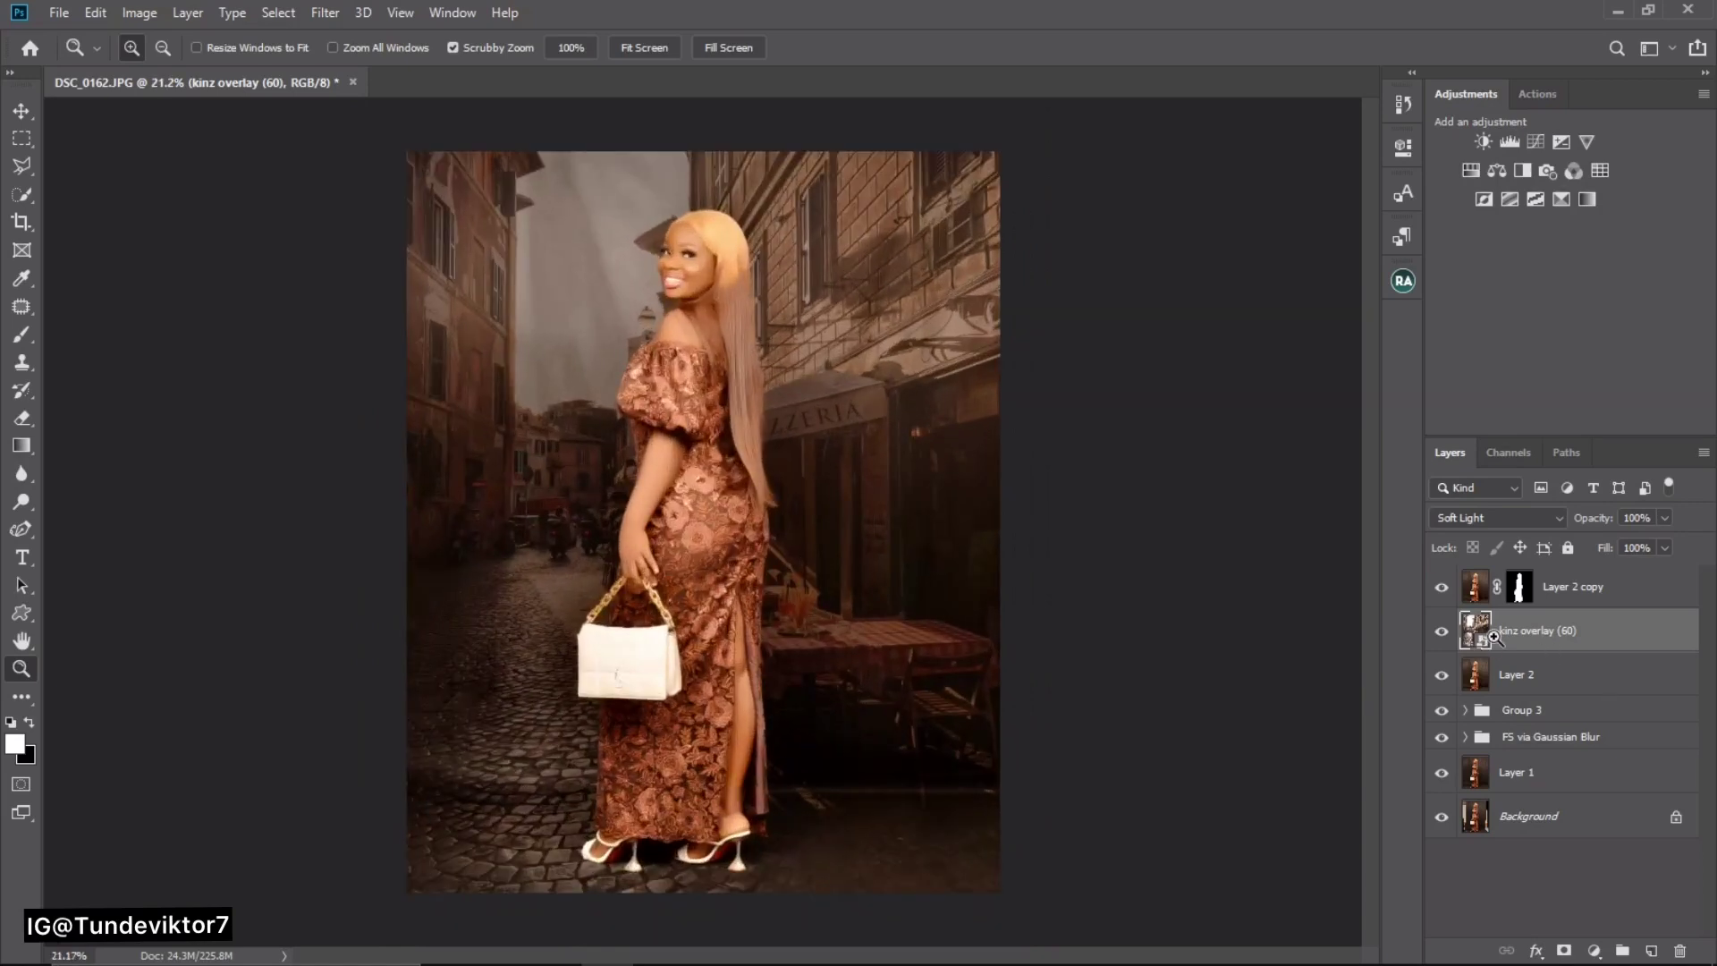
- Delete the kinz overlay (60) layer and place the kinz overlay (83) image from the desktop above Layer 2
key(Delete)
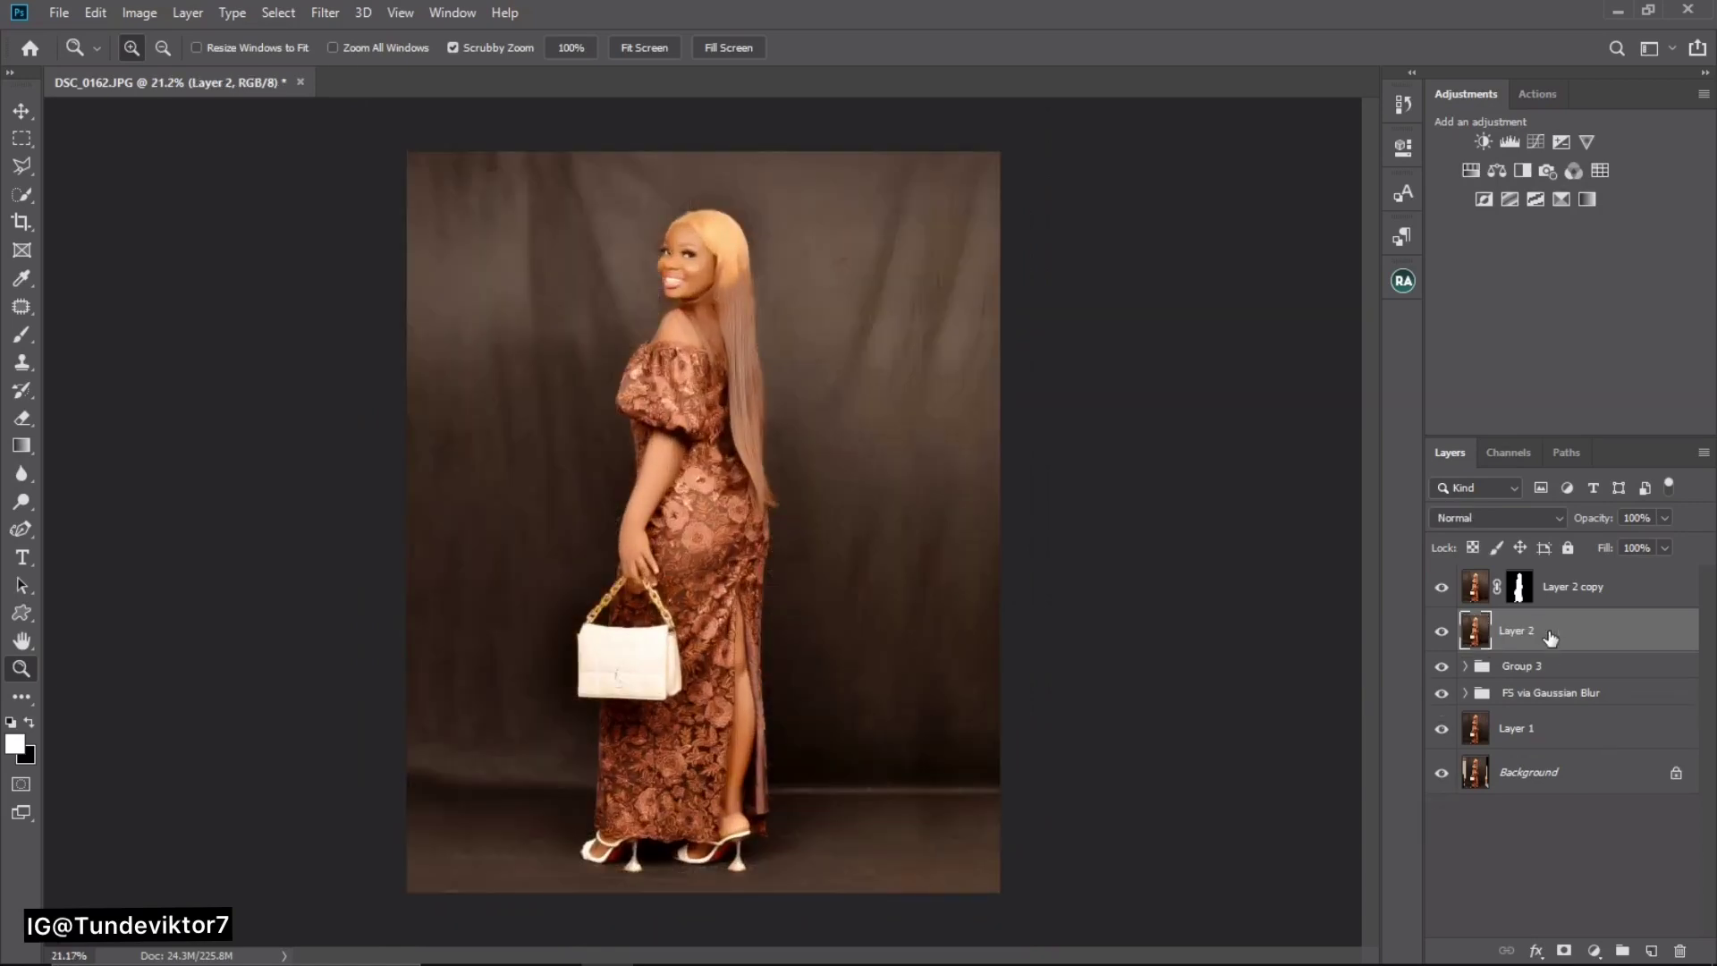
click(1714, 954)
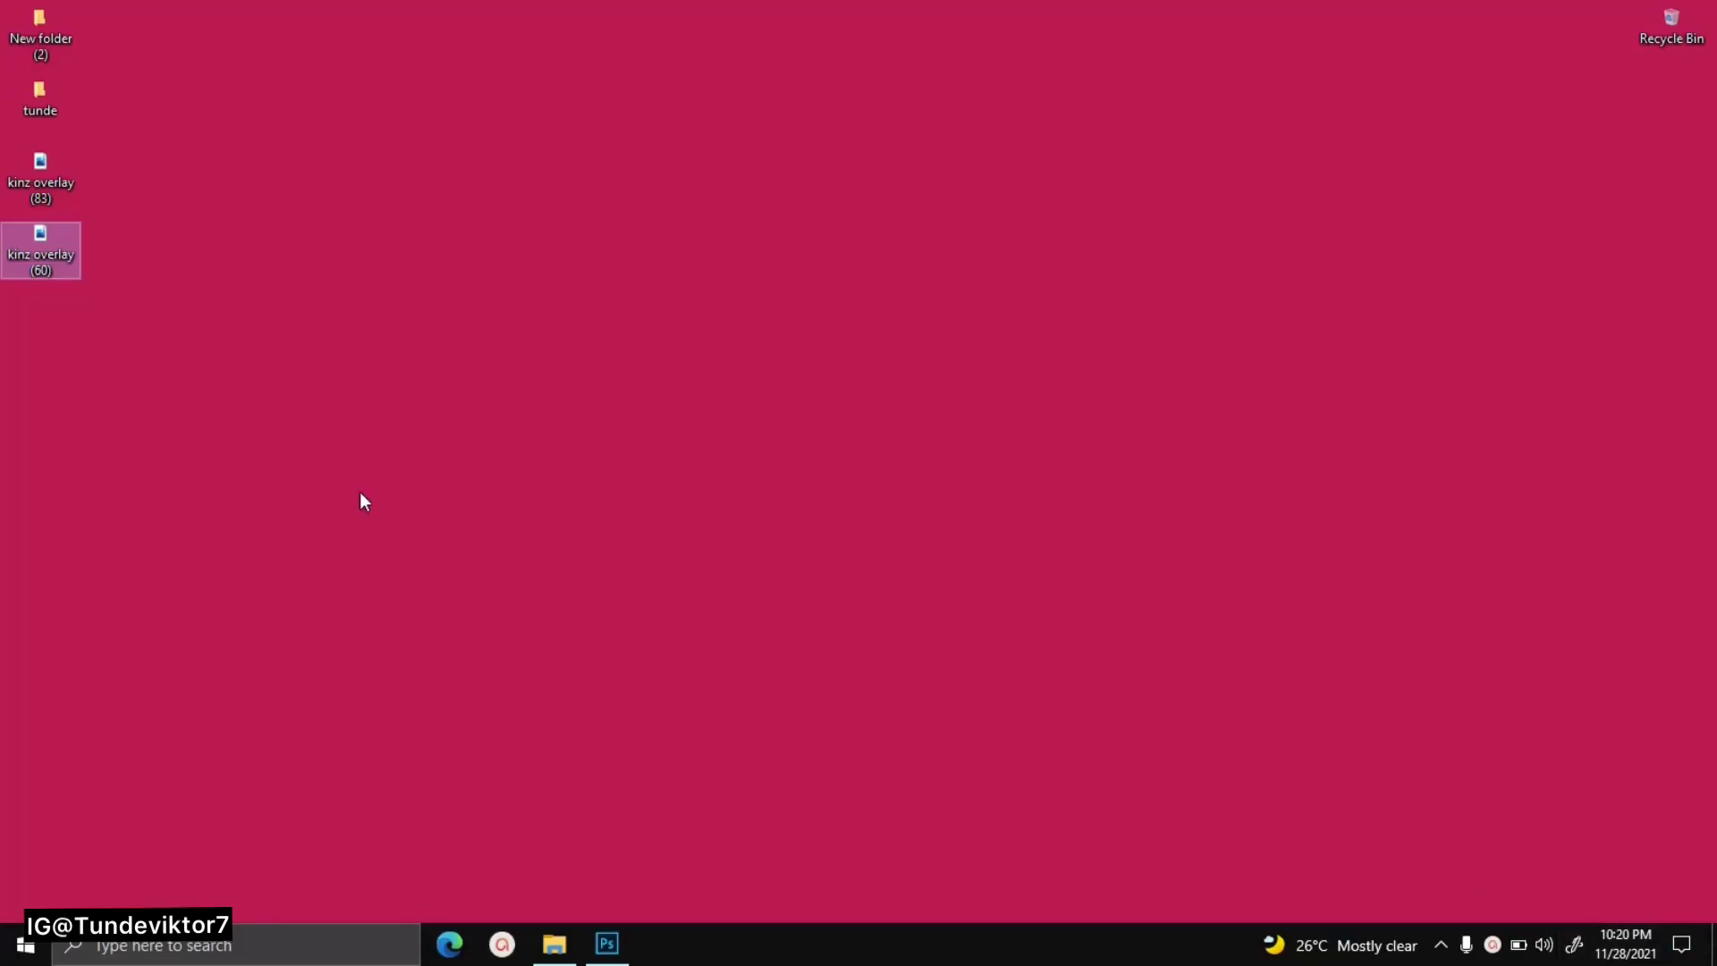
click(50, 175)
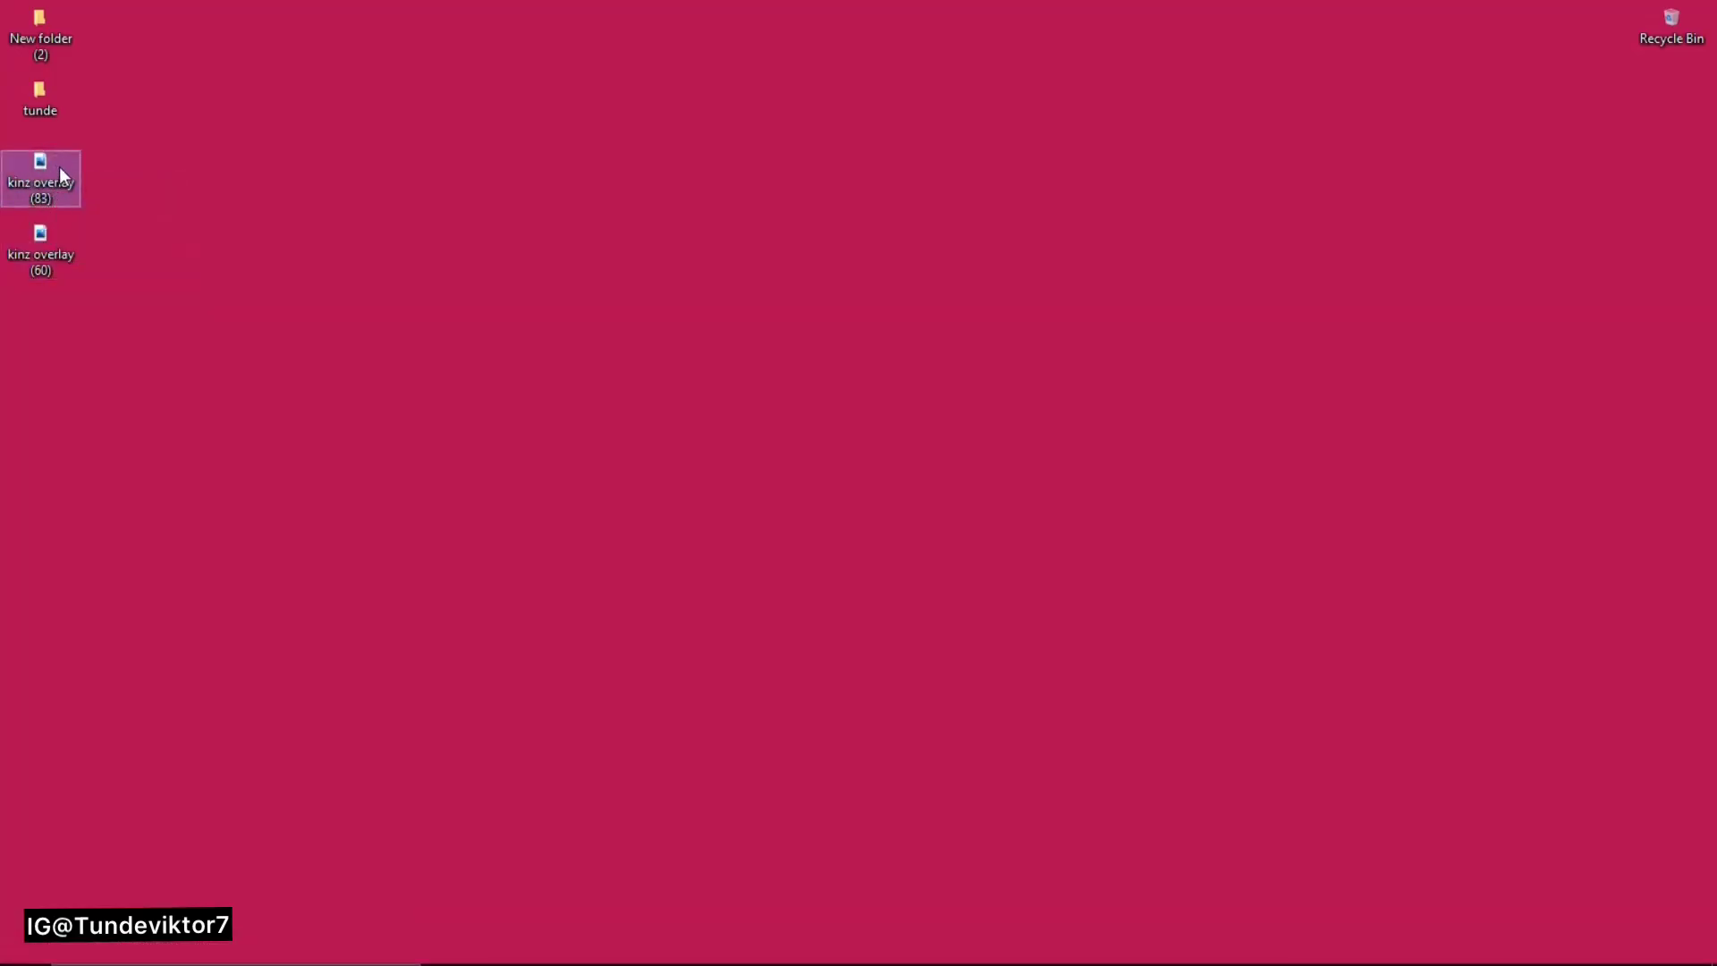
double_click(60, 170)
drag(59, 170, 320, 376)
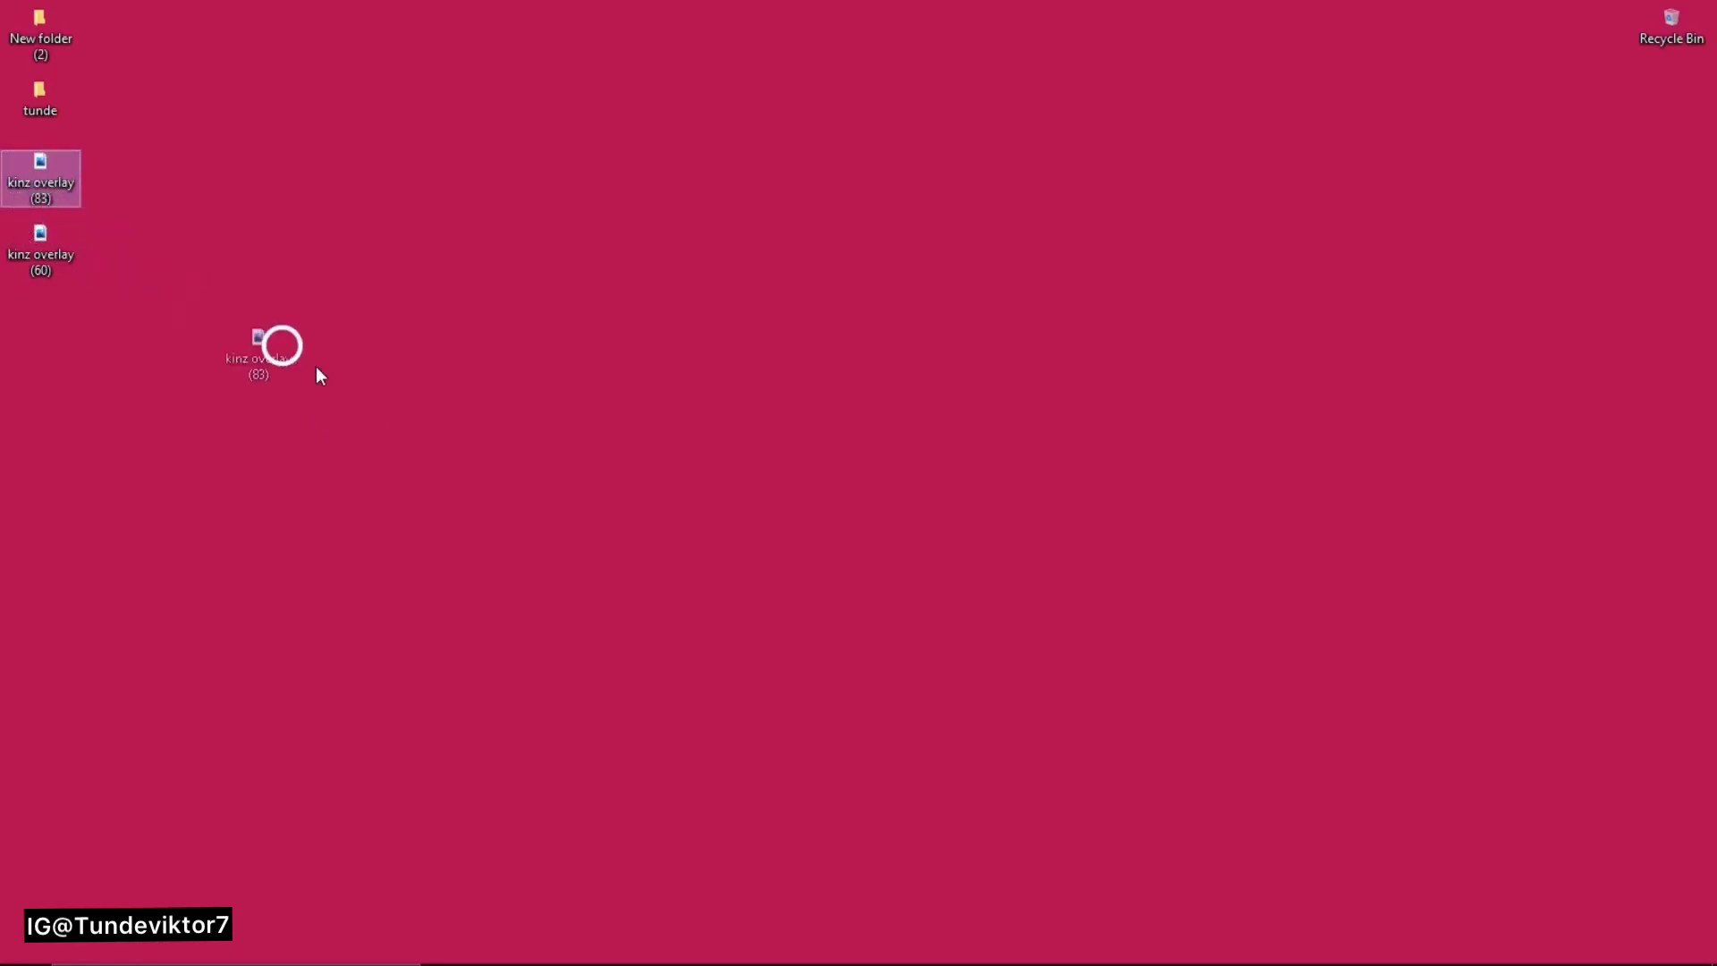
drag(625, 964, 724, 588)
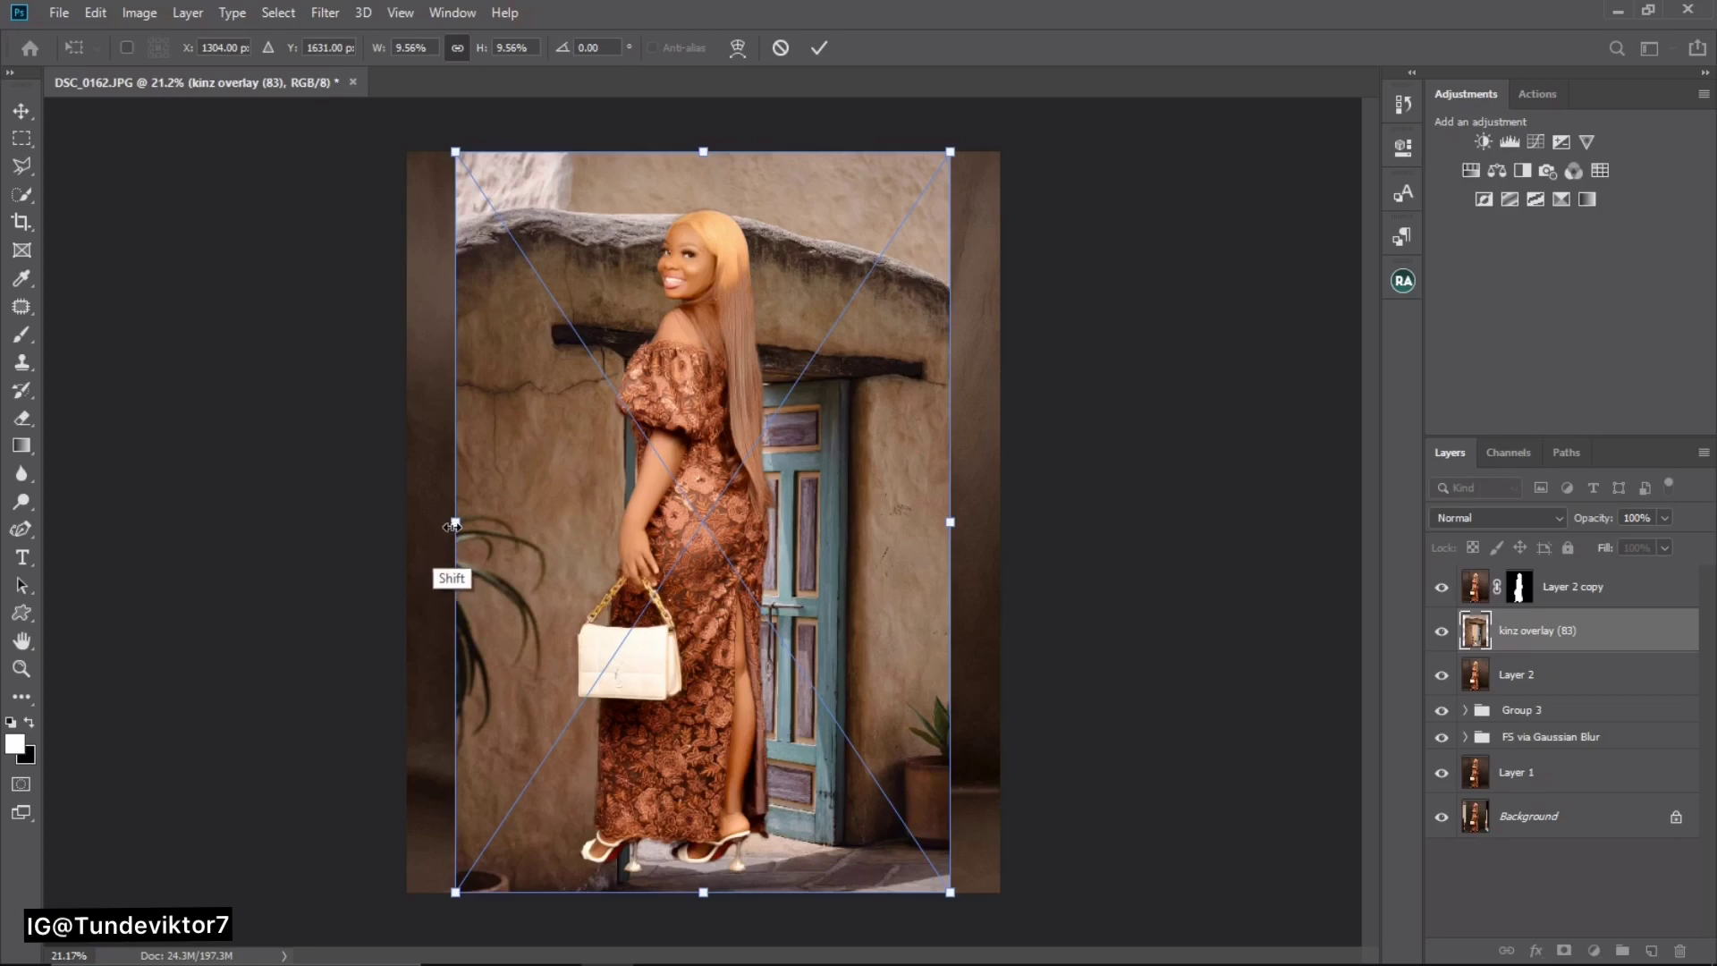
- Stretch the placed kinz overlay (83) horizontally to about 11.71% width and shift it slightly left behind the woman
drag(455, 523, 407, 524)
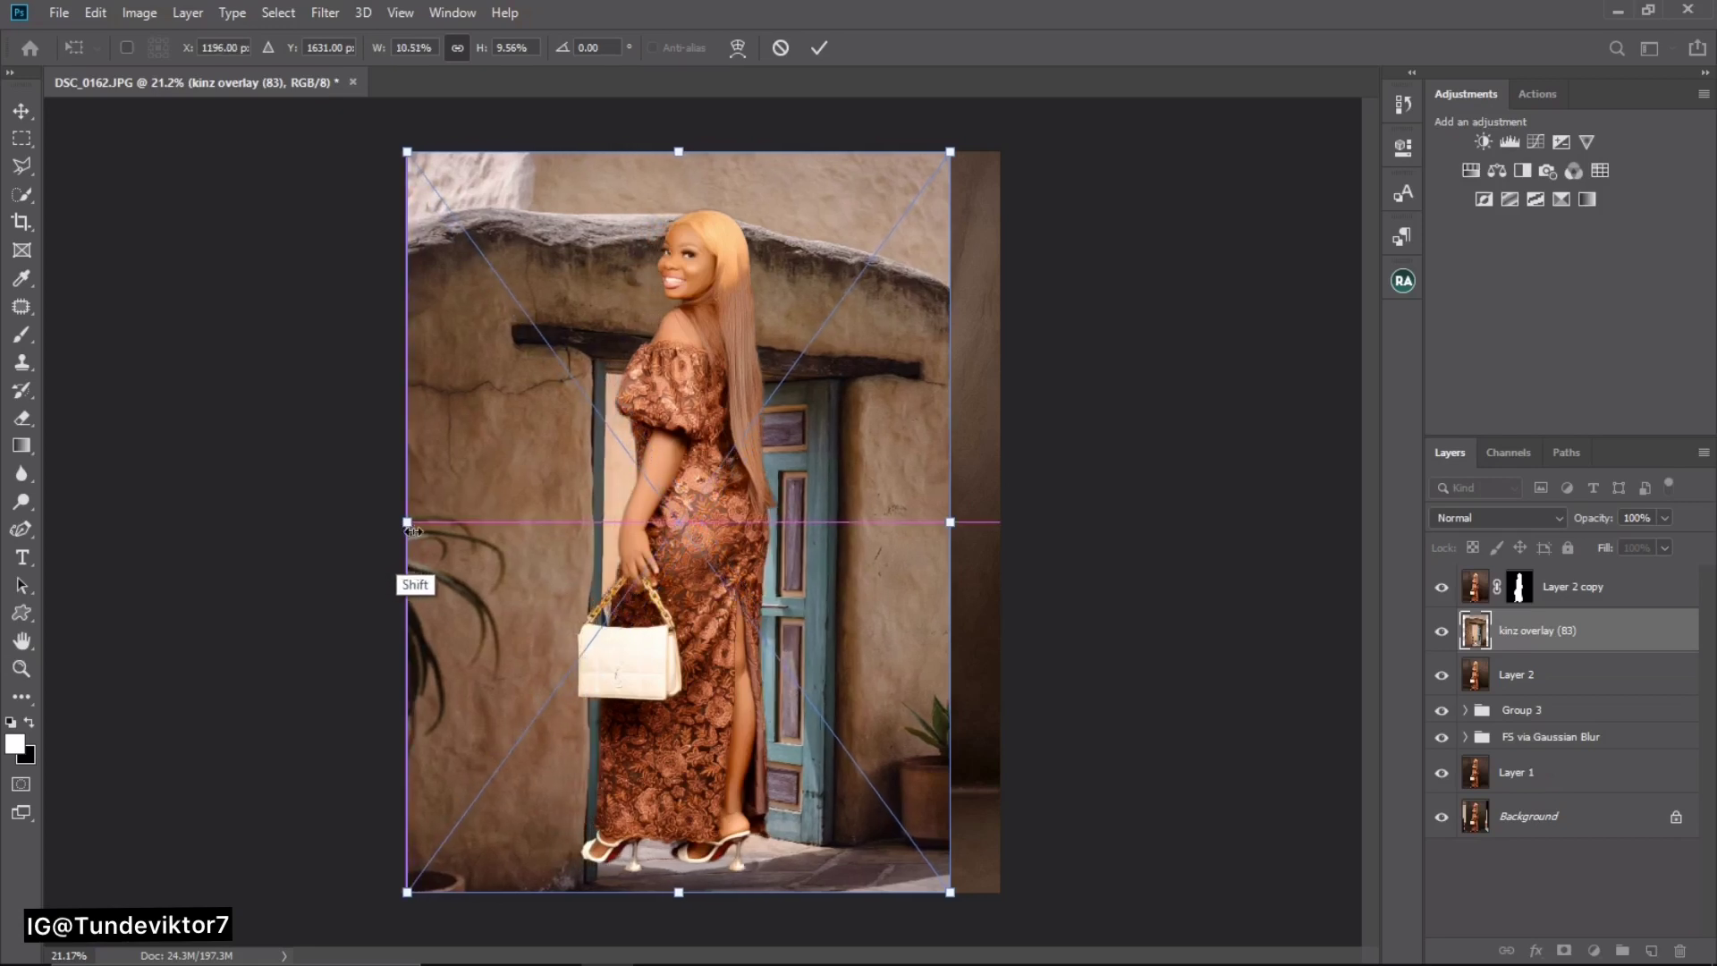
drag(952, 531, 1008, 529)
mouse_move(881, 594)
mouse_down()
mouse_move(832, 592)
mouse_move(850, 592)
mouse_up()
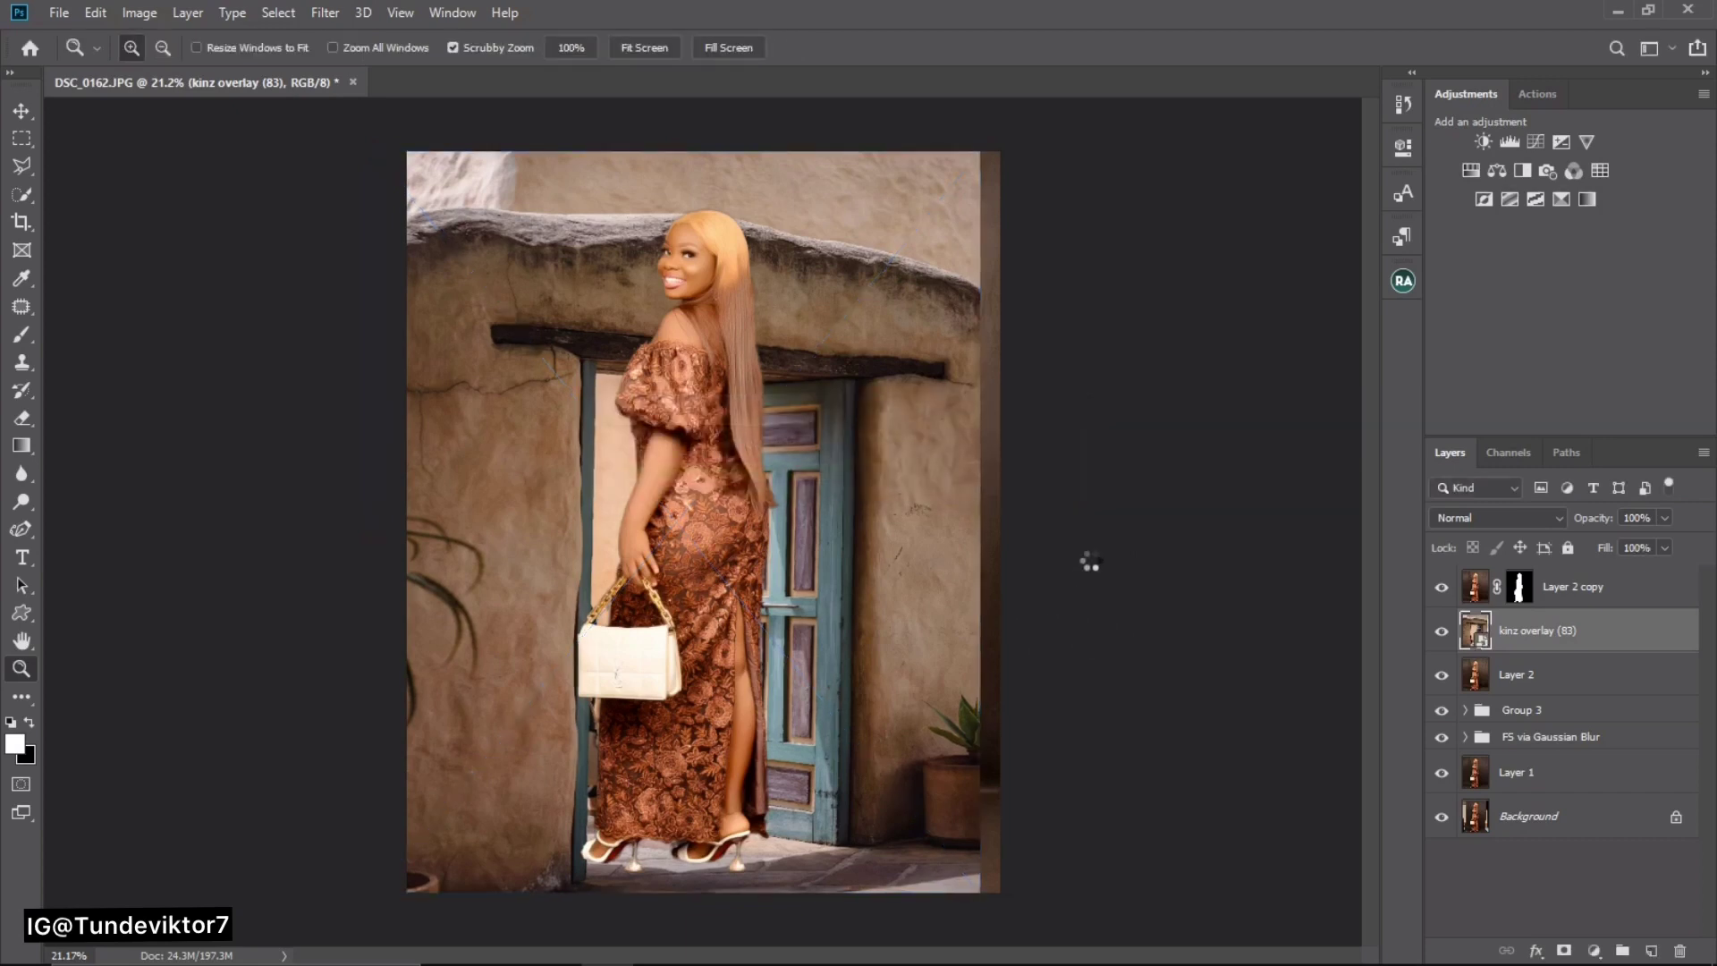
- Stretch the overlay upward to about 14.38% height, shift it left and widen it to about 13.29% so it covers the canvas
drag(912, 575, 876, 583)
click(22, 111)
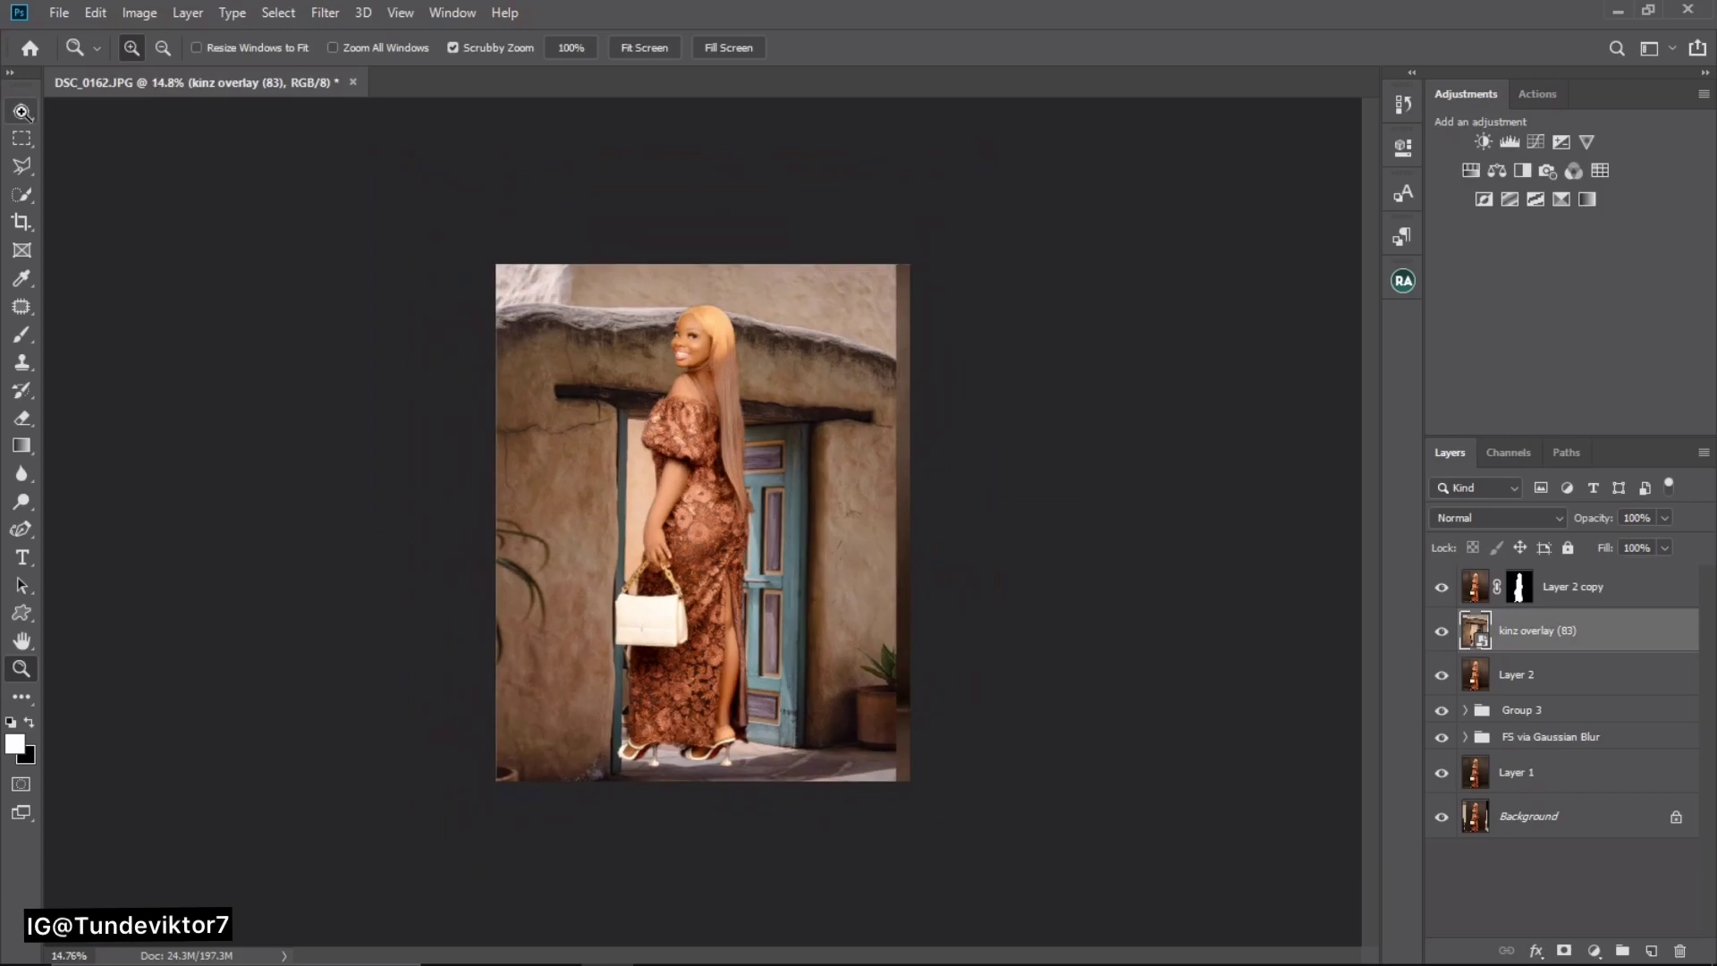
drag(684, 266, 677, 43)
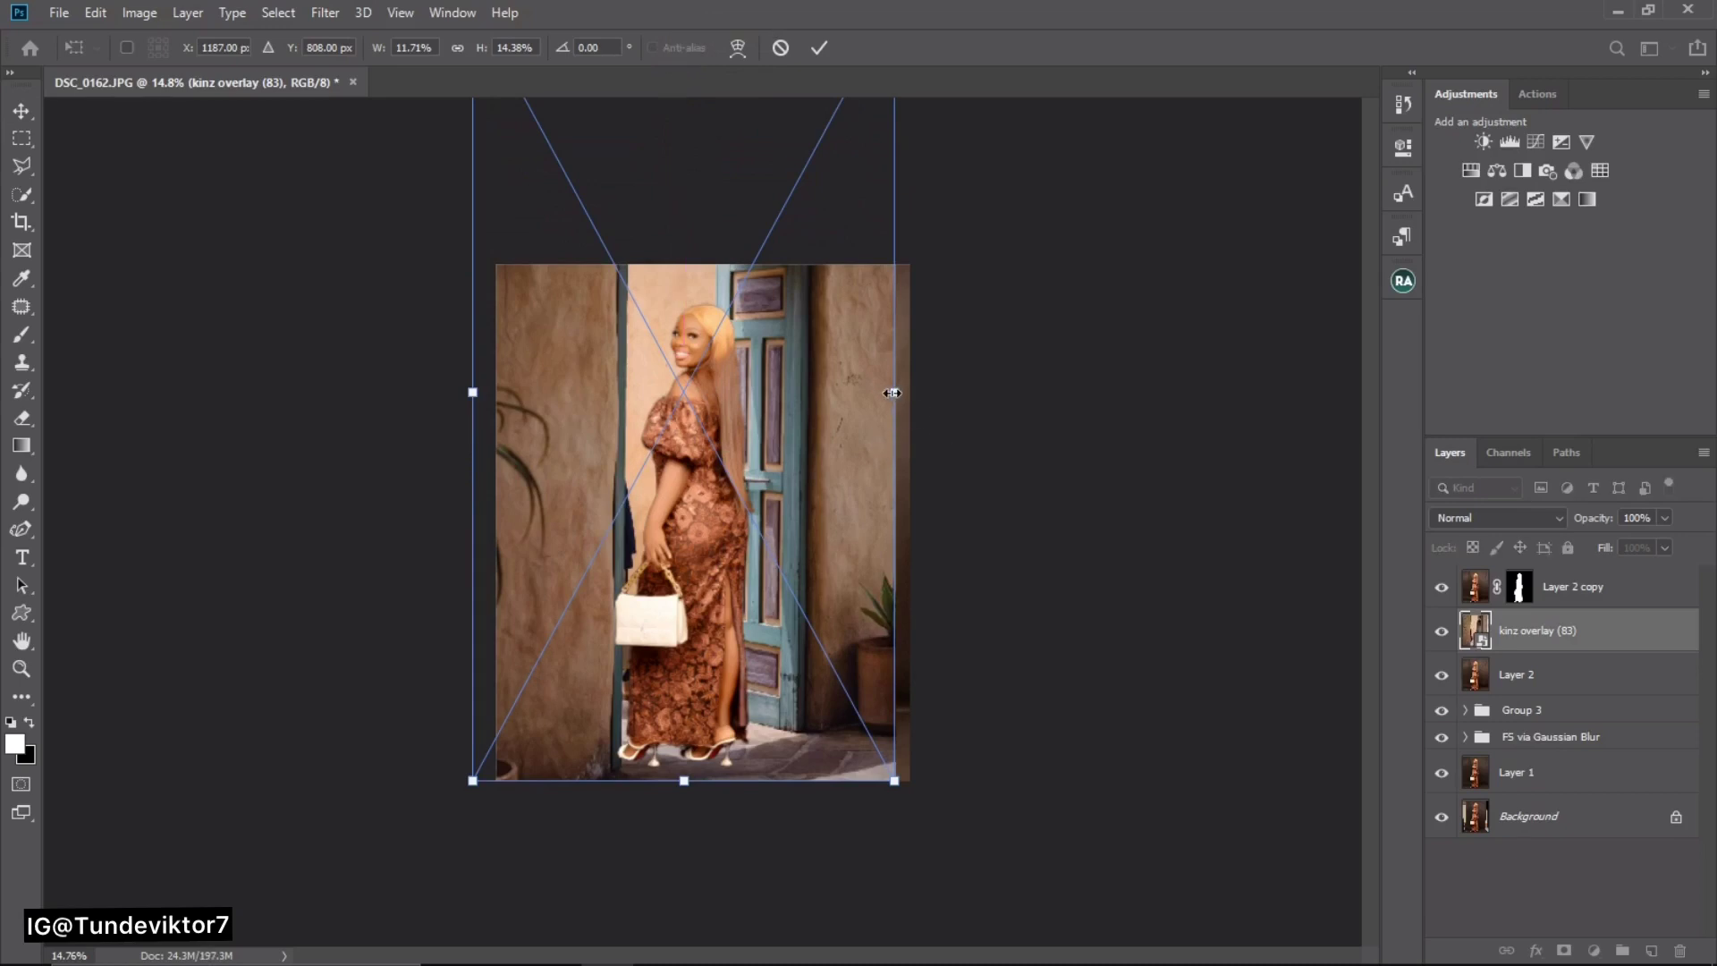
drag(893, 393, 920, 393)
drag(795, 486, 760, 492)
drag(875, 395, 909, 394)
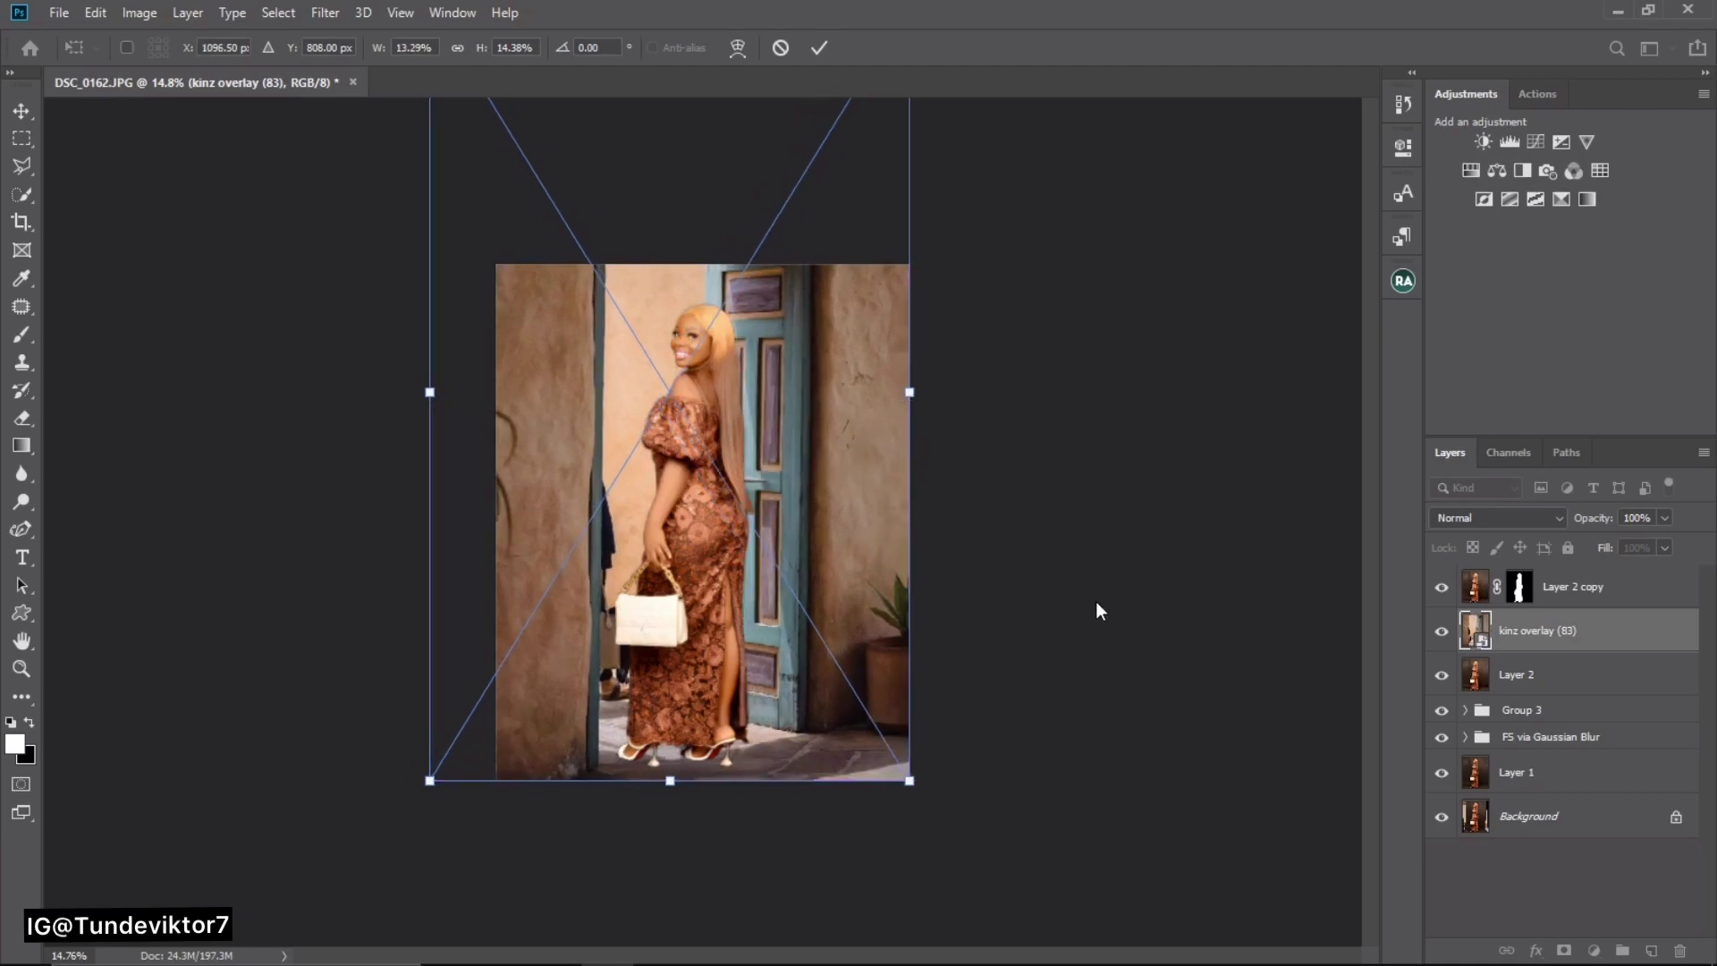
key(Return)
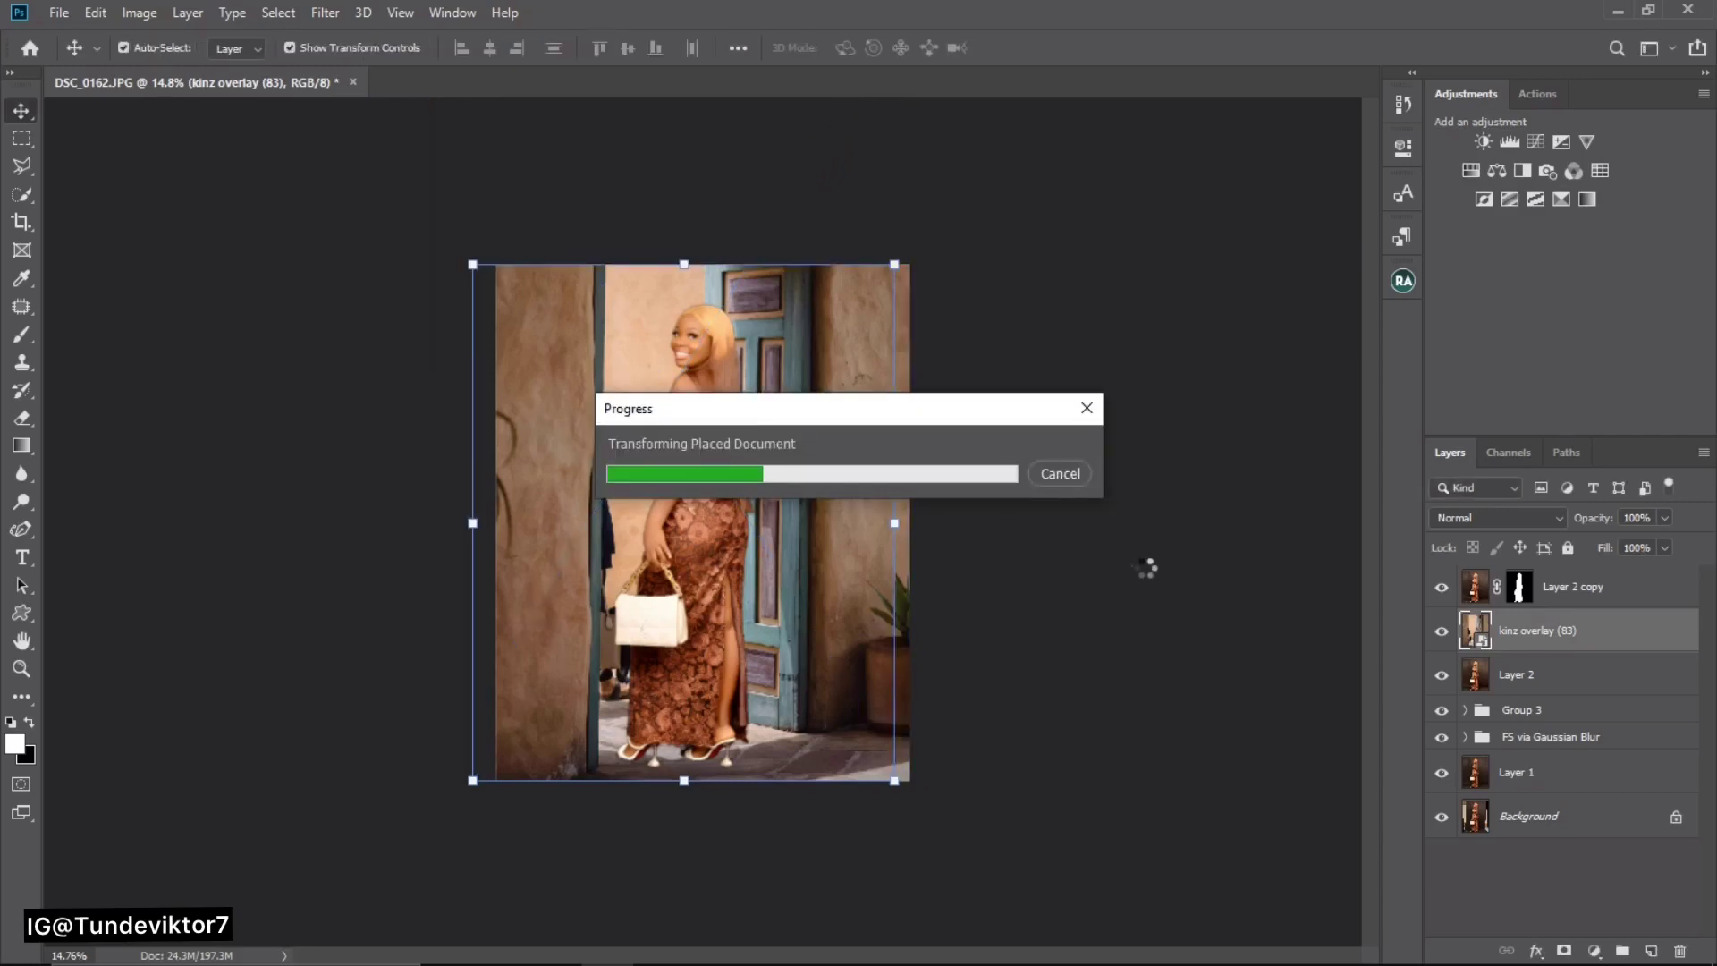
click(993, 570)
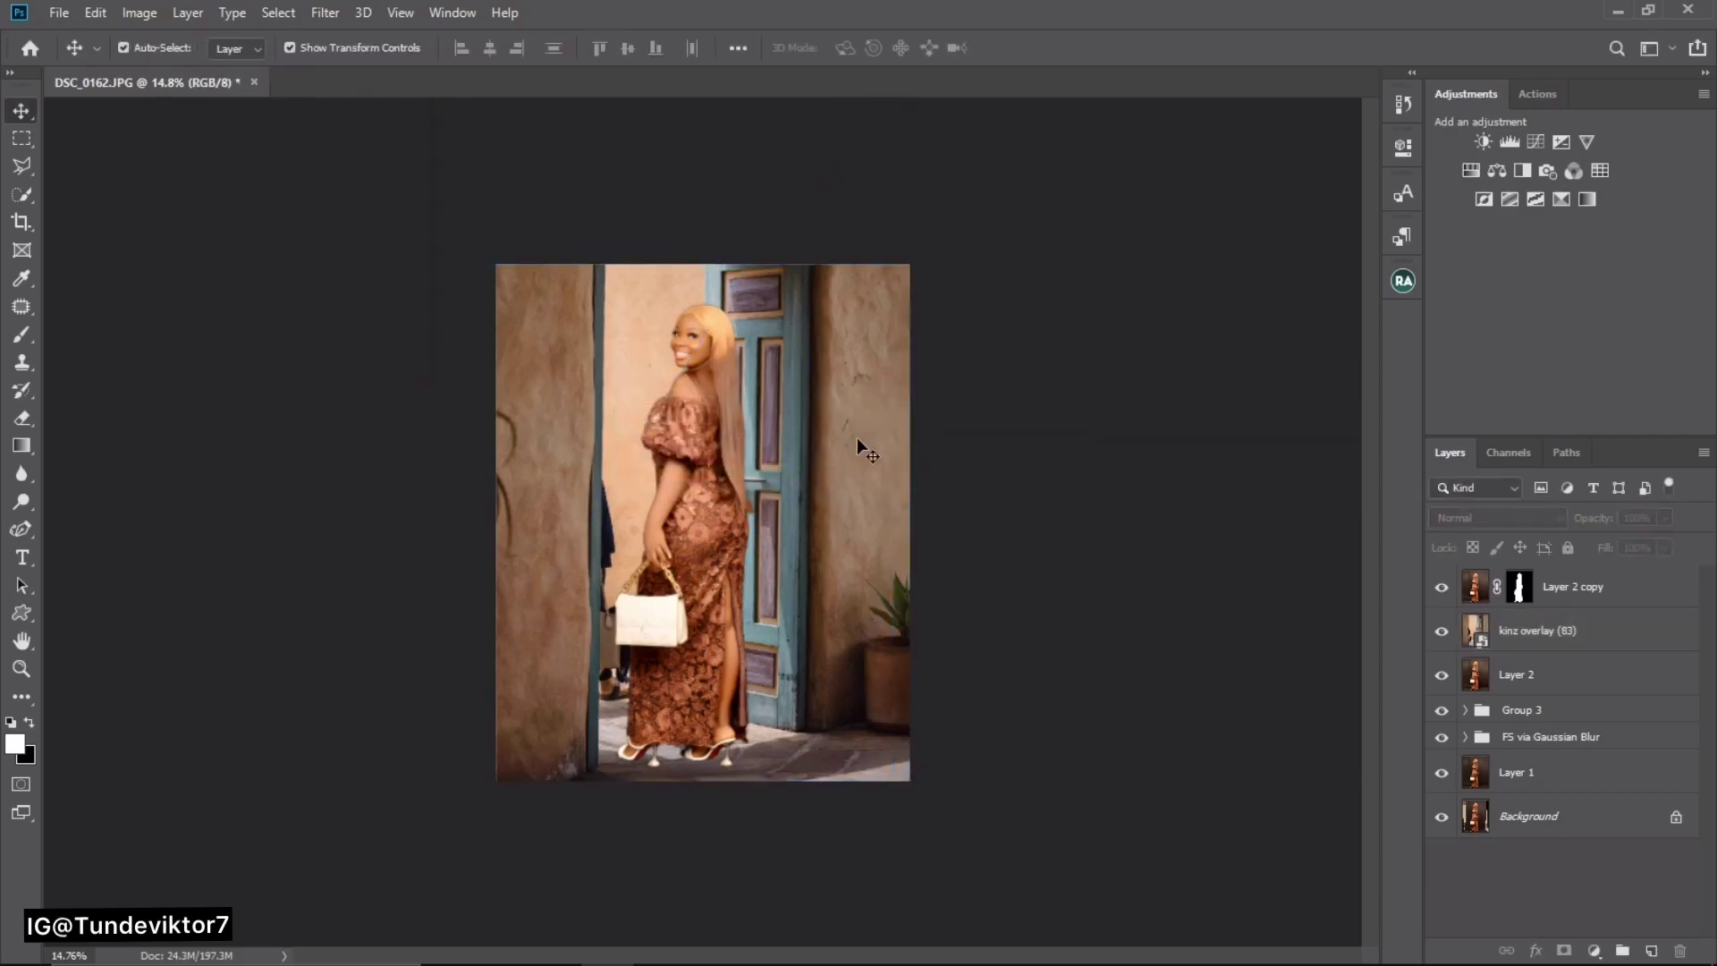
- Set the blend mode of the kinz overlay (83) layer to Soft Light
key(z)
drag(767, 390, 818, 429)
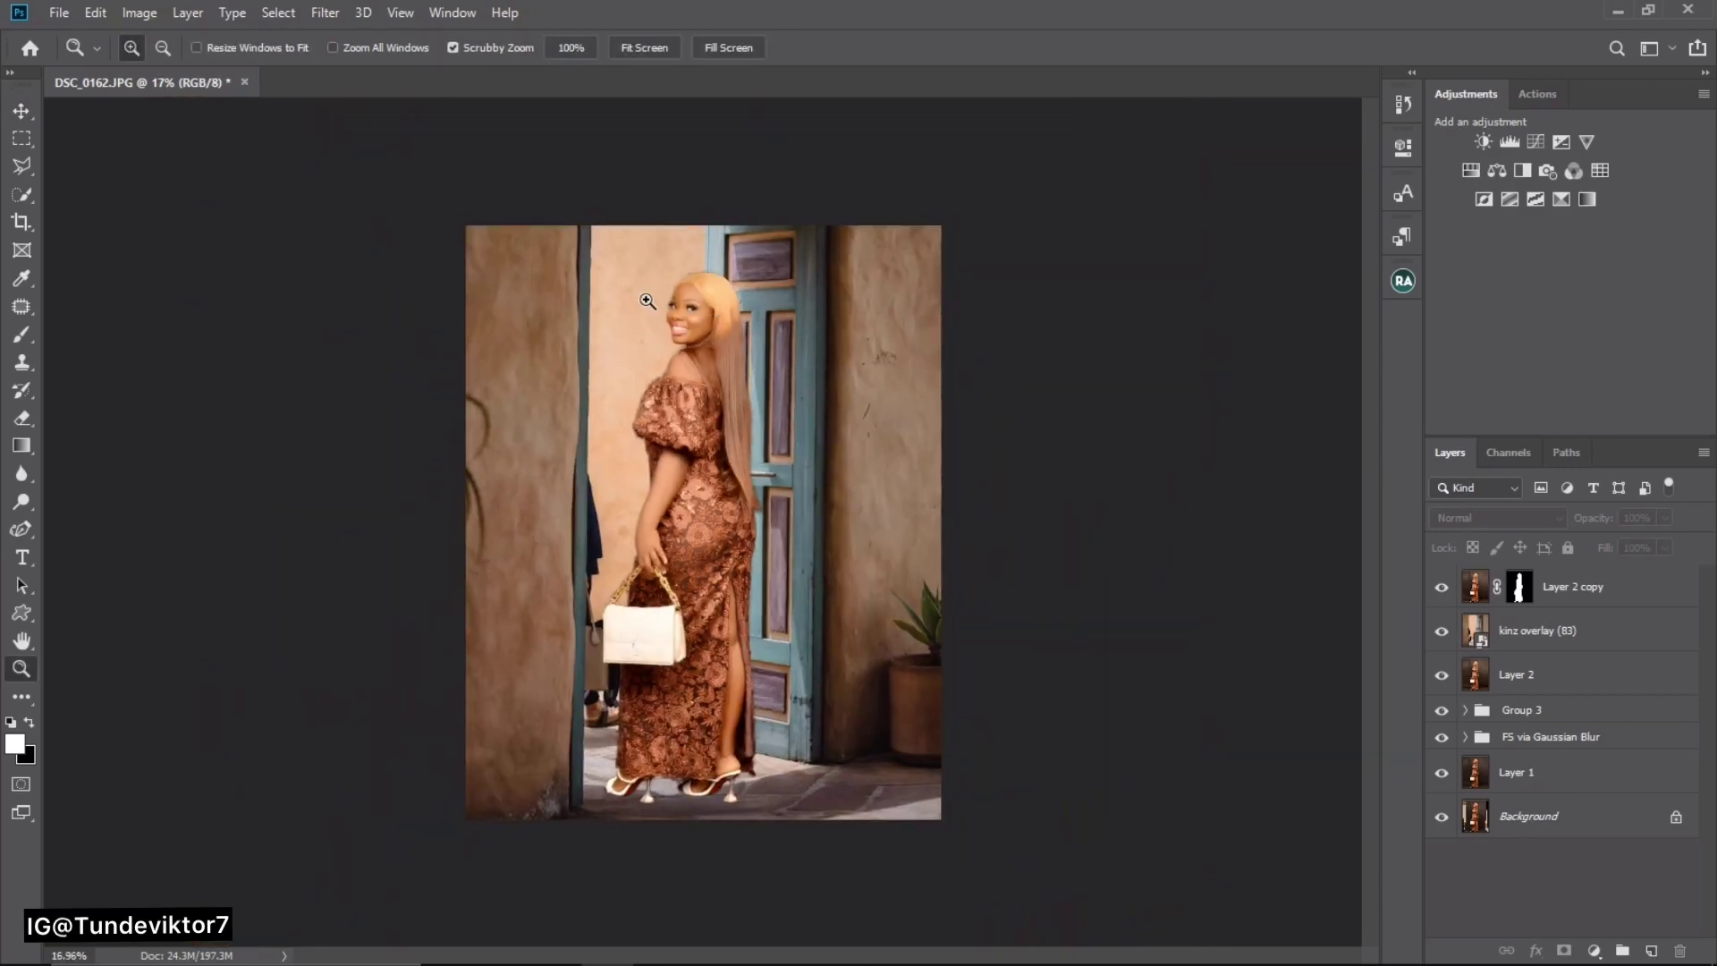
drag(647, 300, 669, 352)
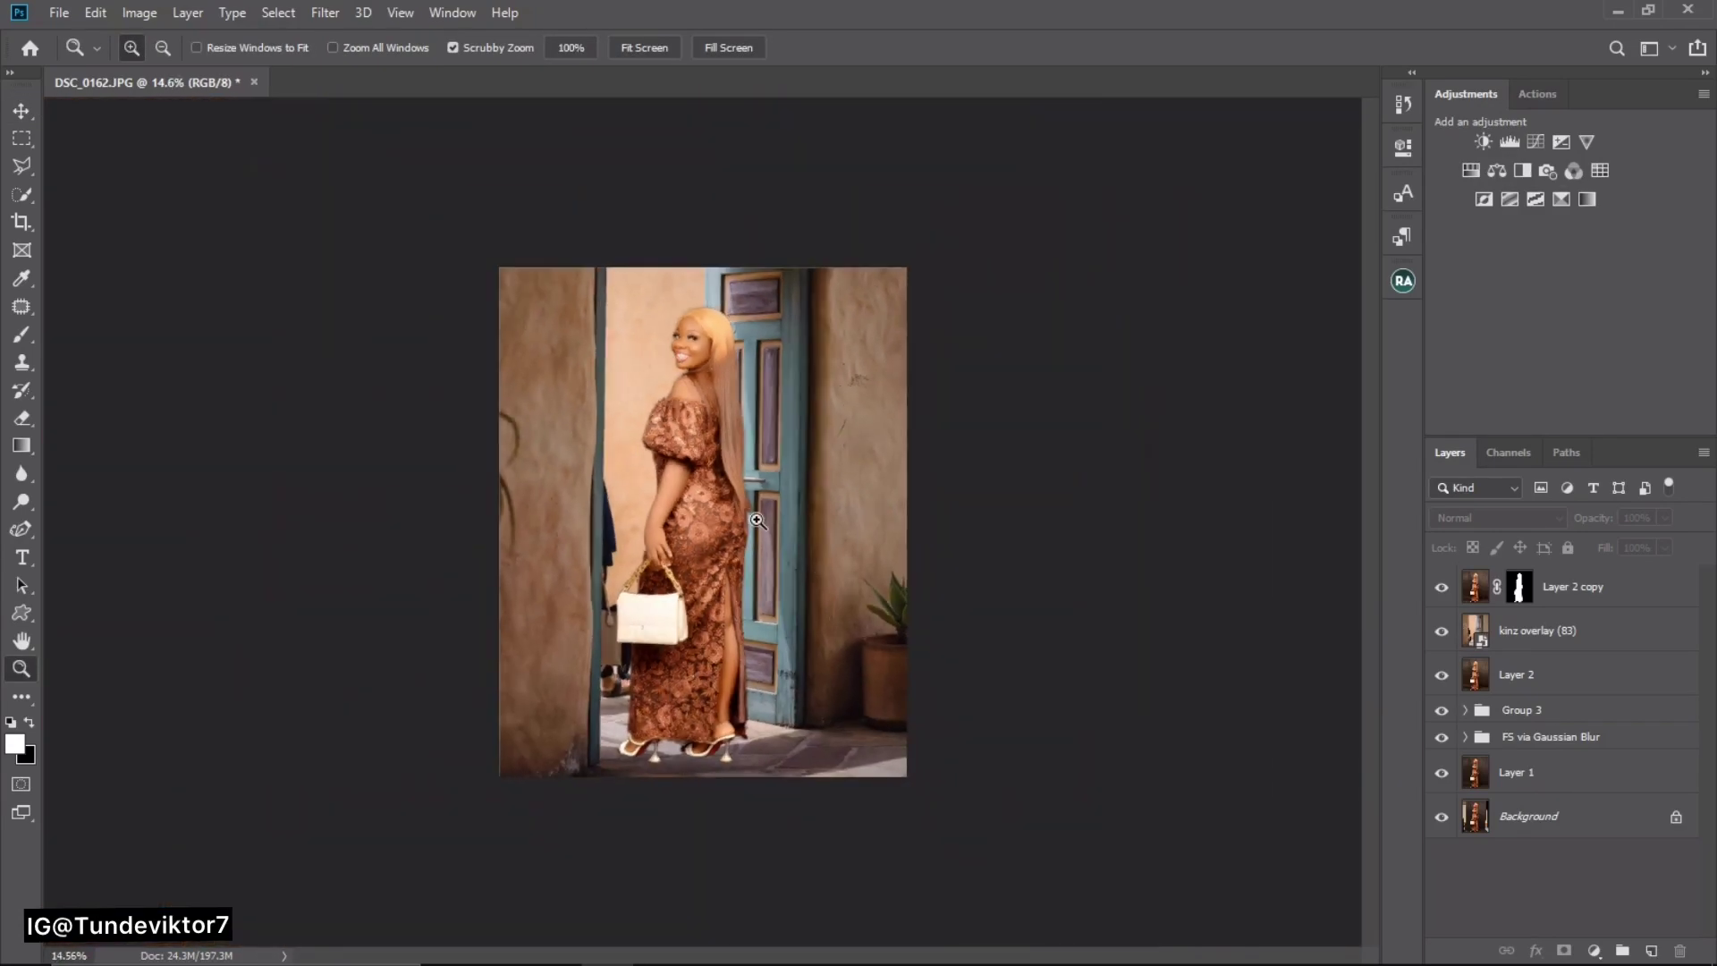
mouse_move(695, 627)
mouse_down()
mouse_move(774, 681)
mouse_move(713, 637)
mouse_up()
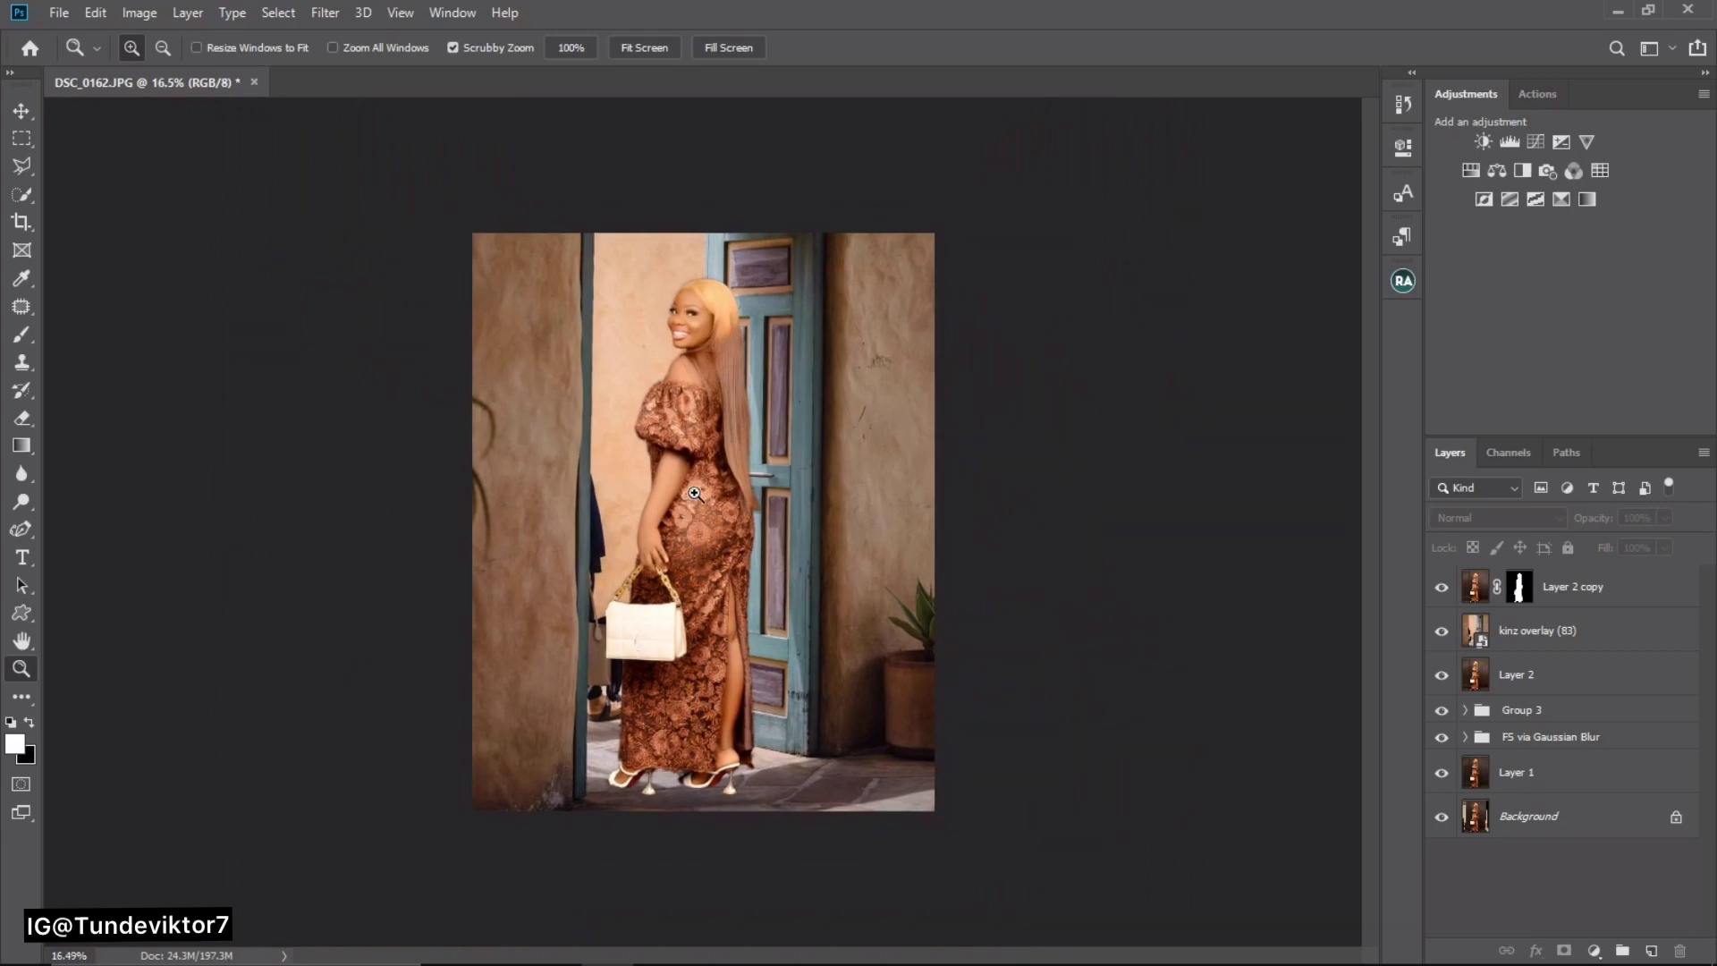
drag(695, 493, 687, 534)
click(1491, 635)
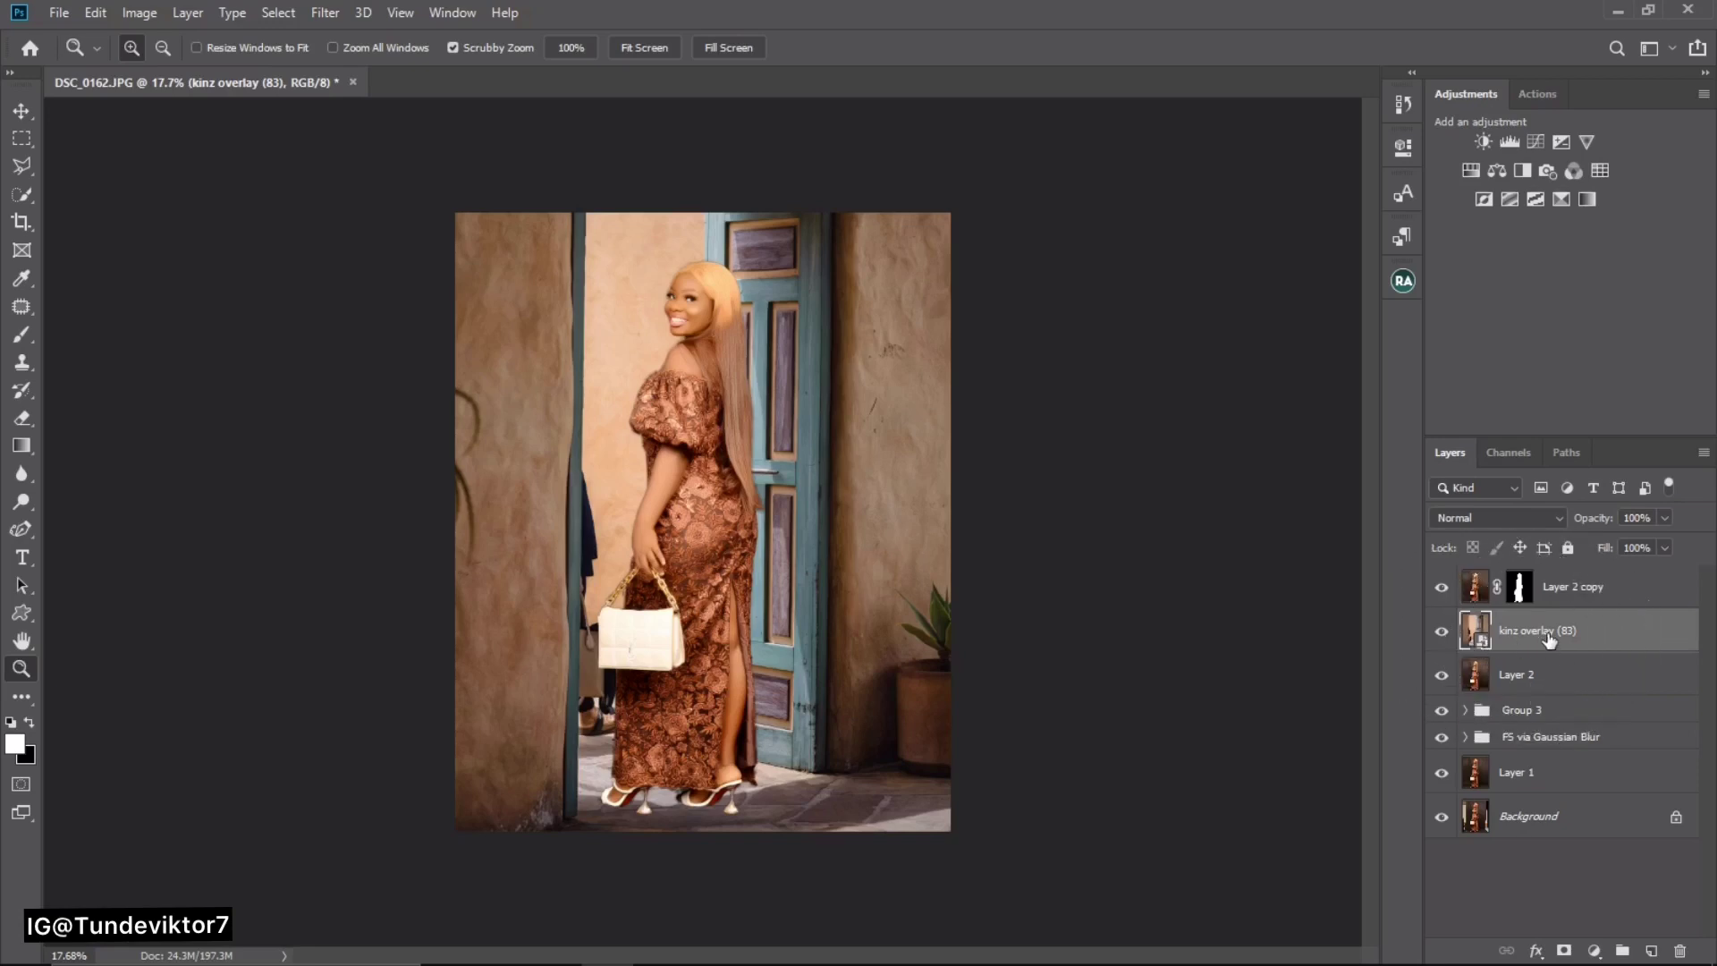
click(1511, 518)
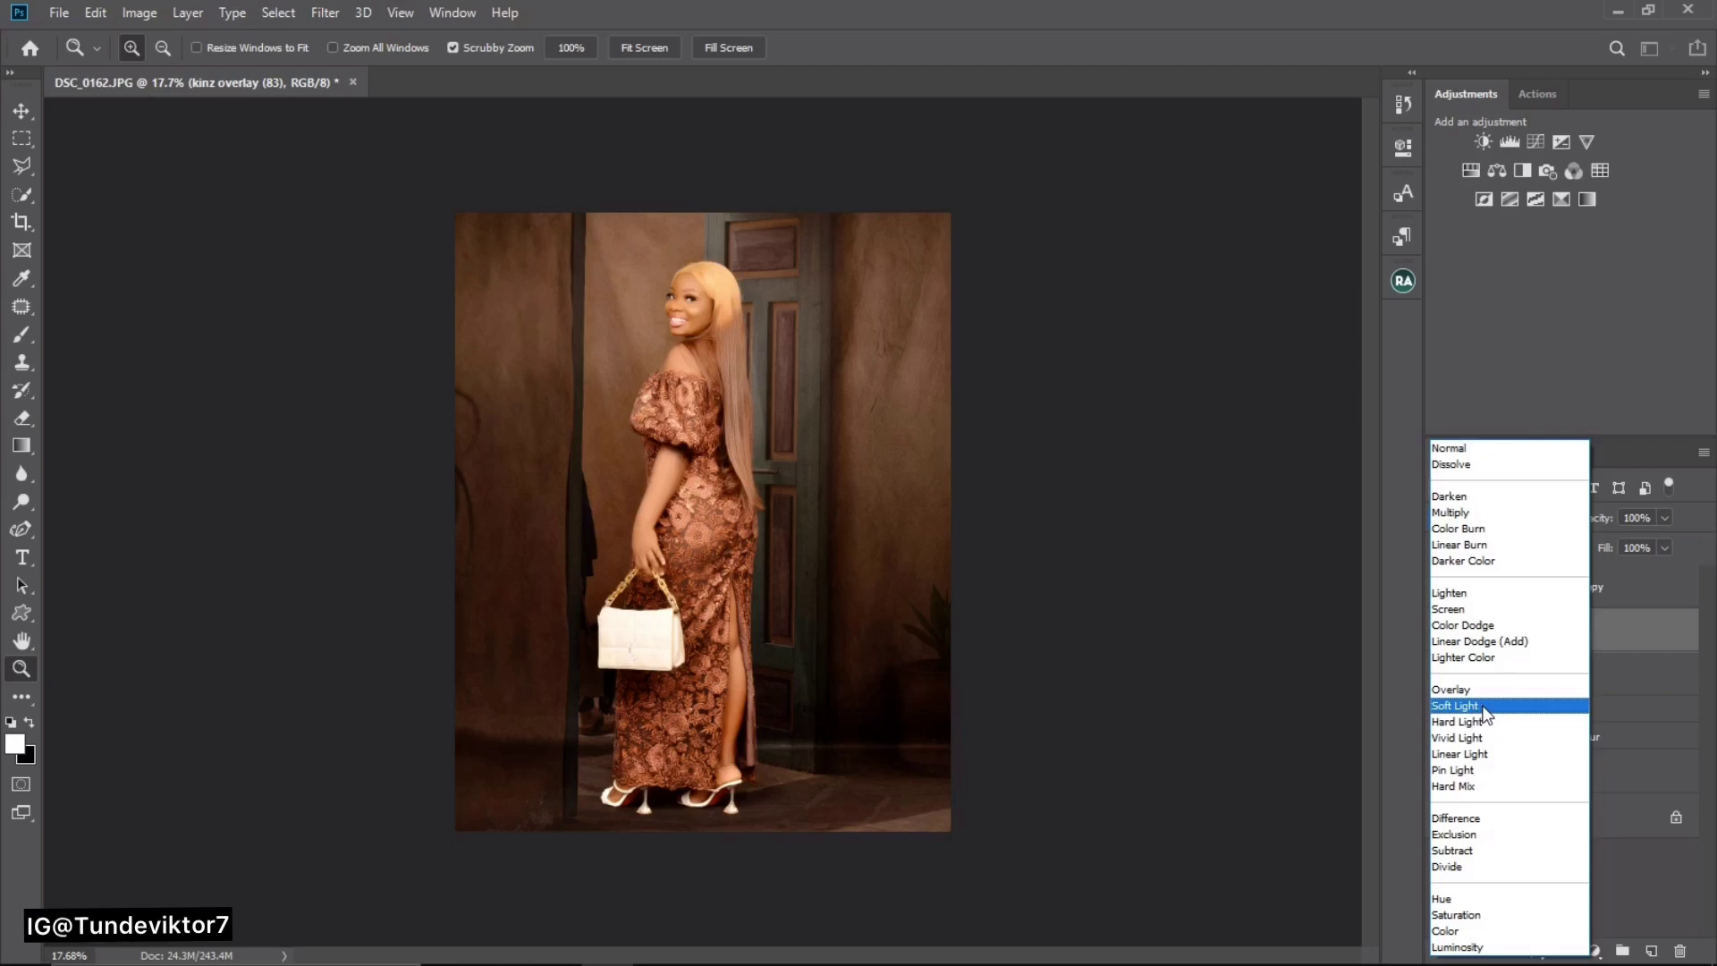
click(1487, 710)
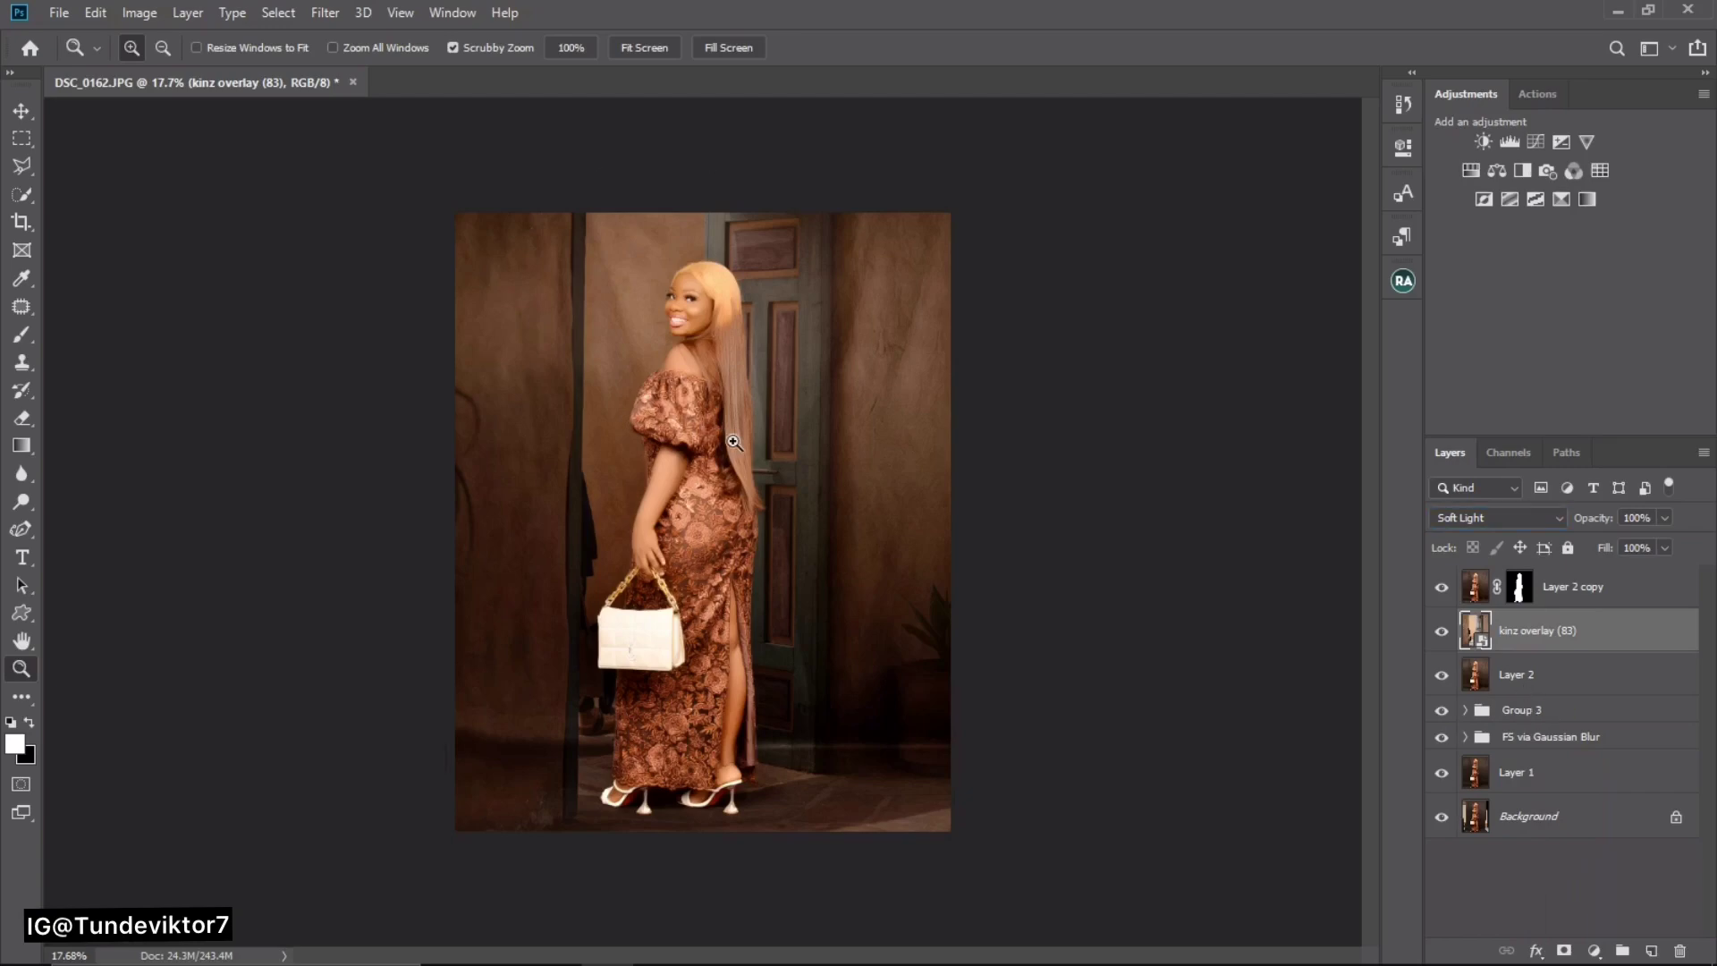
- Examine up close how the woman's face, hair edges and dress blend with the door overlay
drag(733, 442, 920, 321)
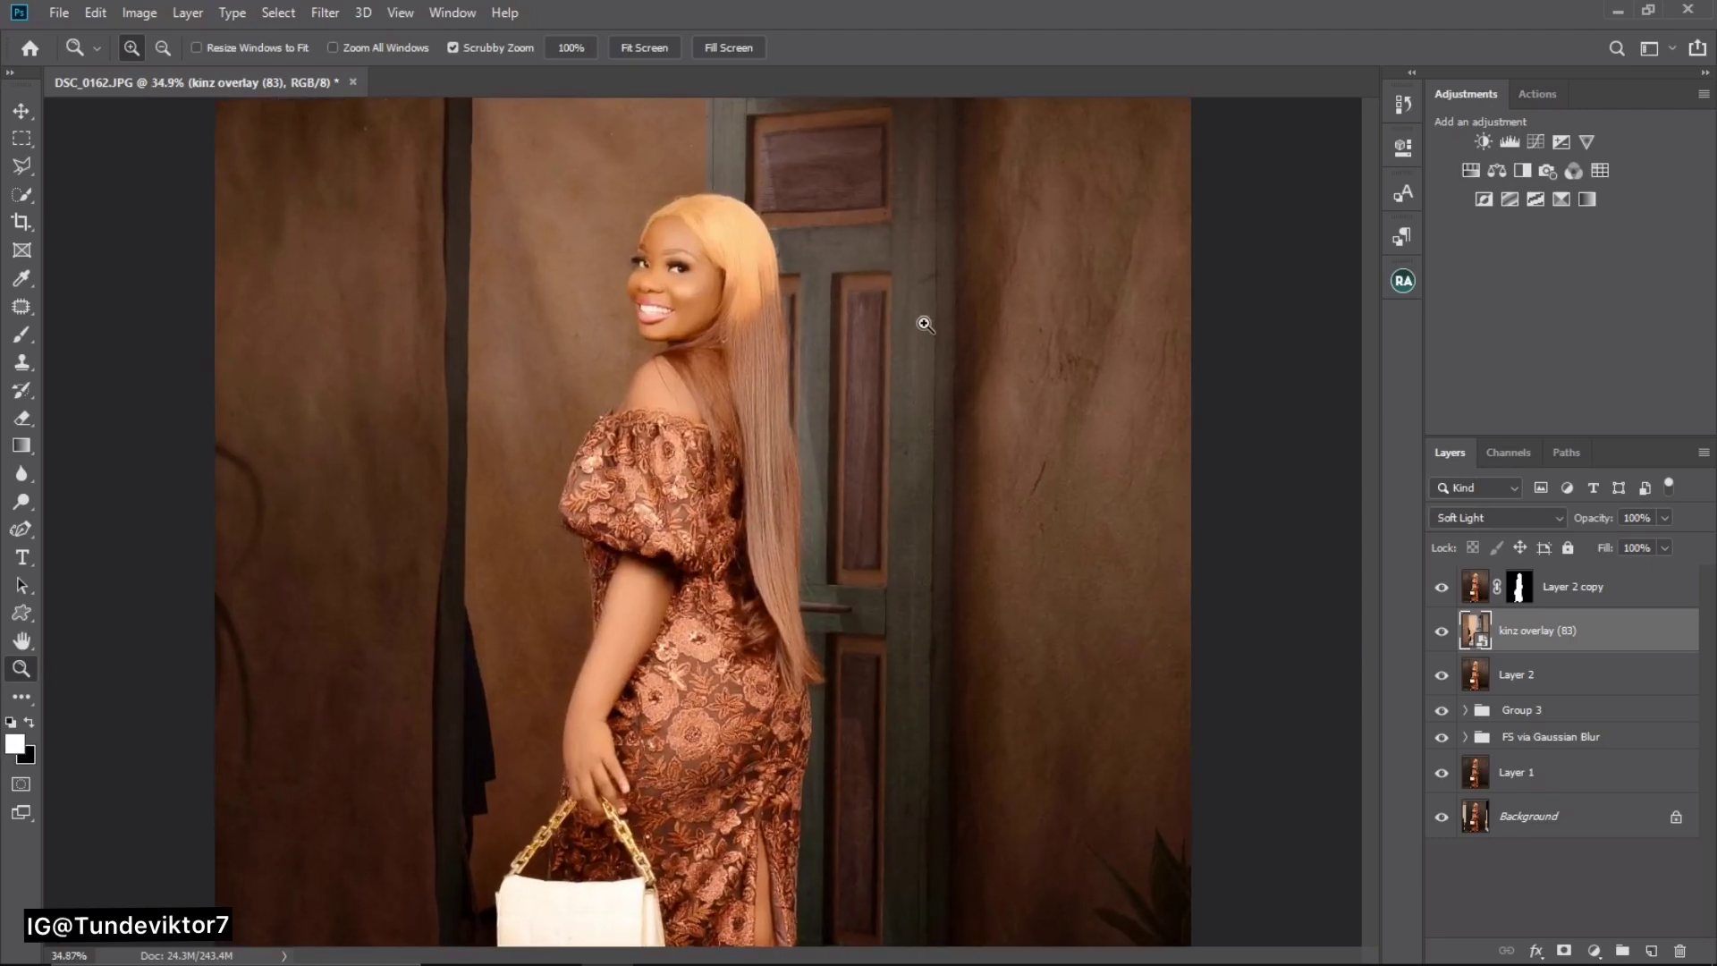
drag(796, 324, 773, 410)
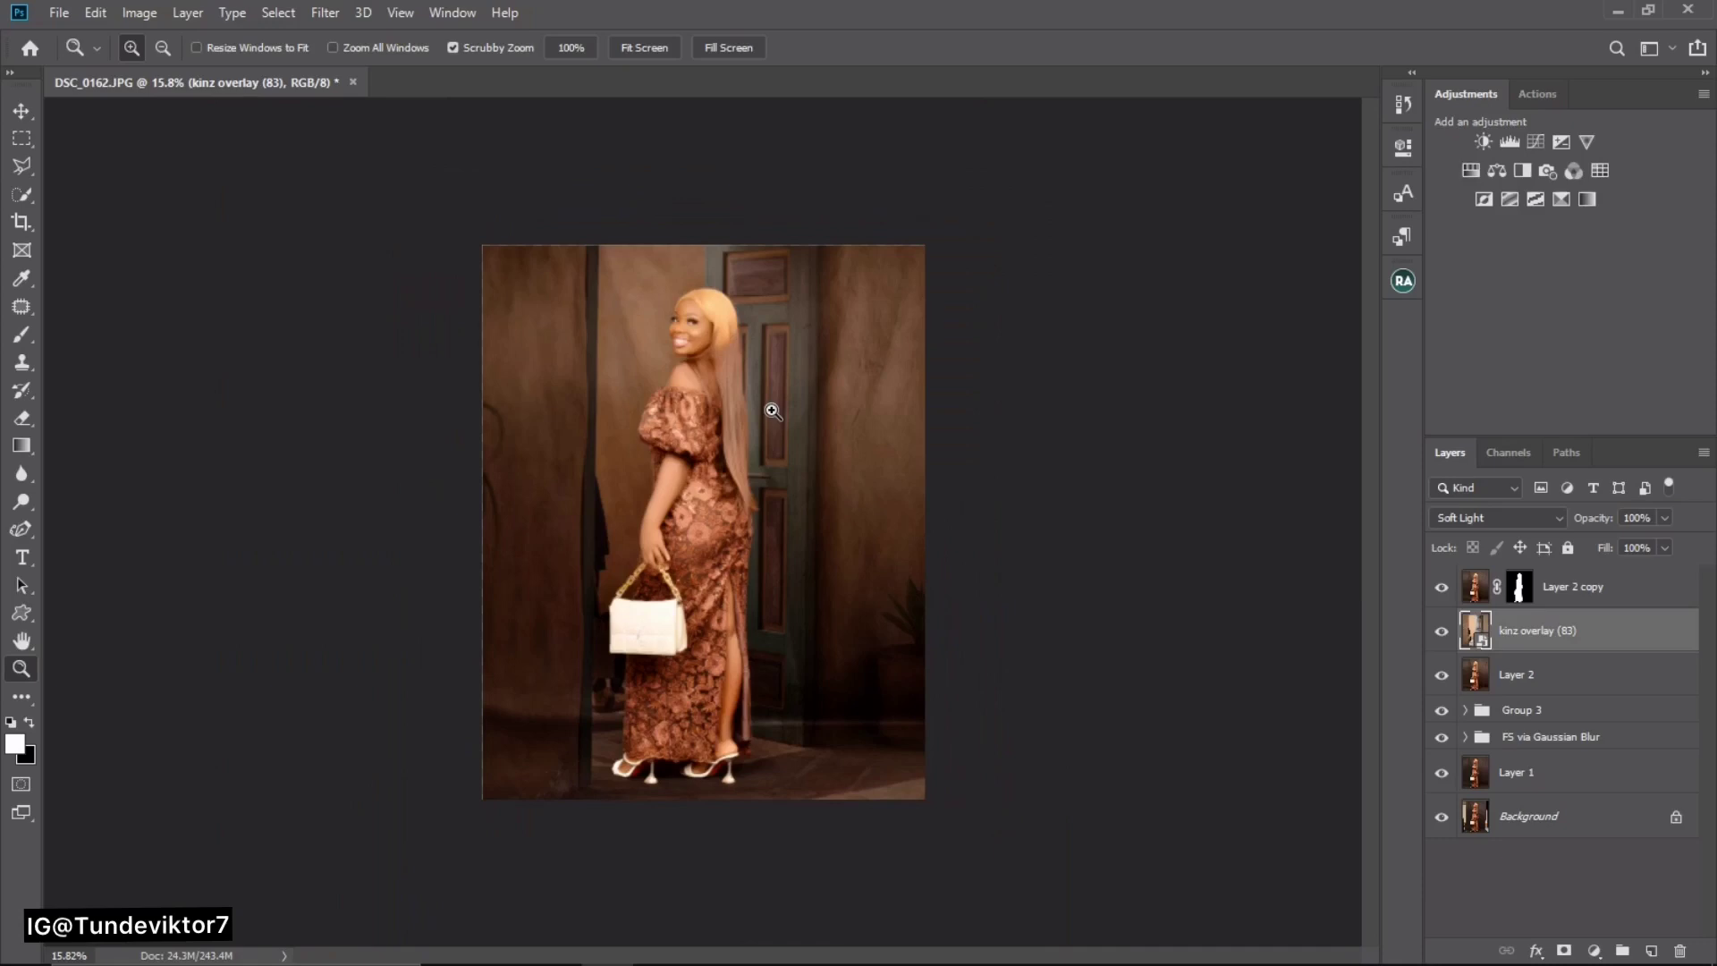
drag(706, 317, 930, 446)
drag(837, 276, 819, 468)
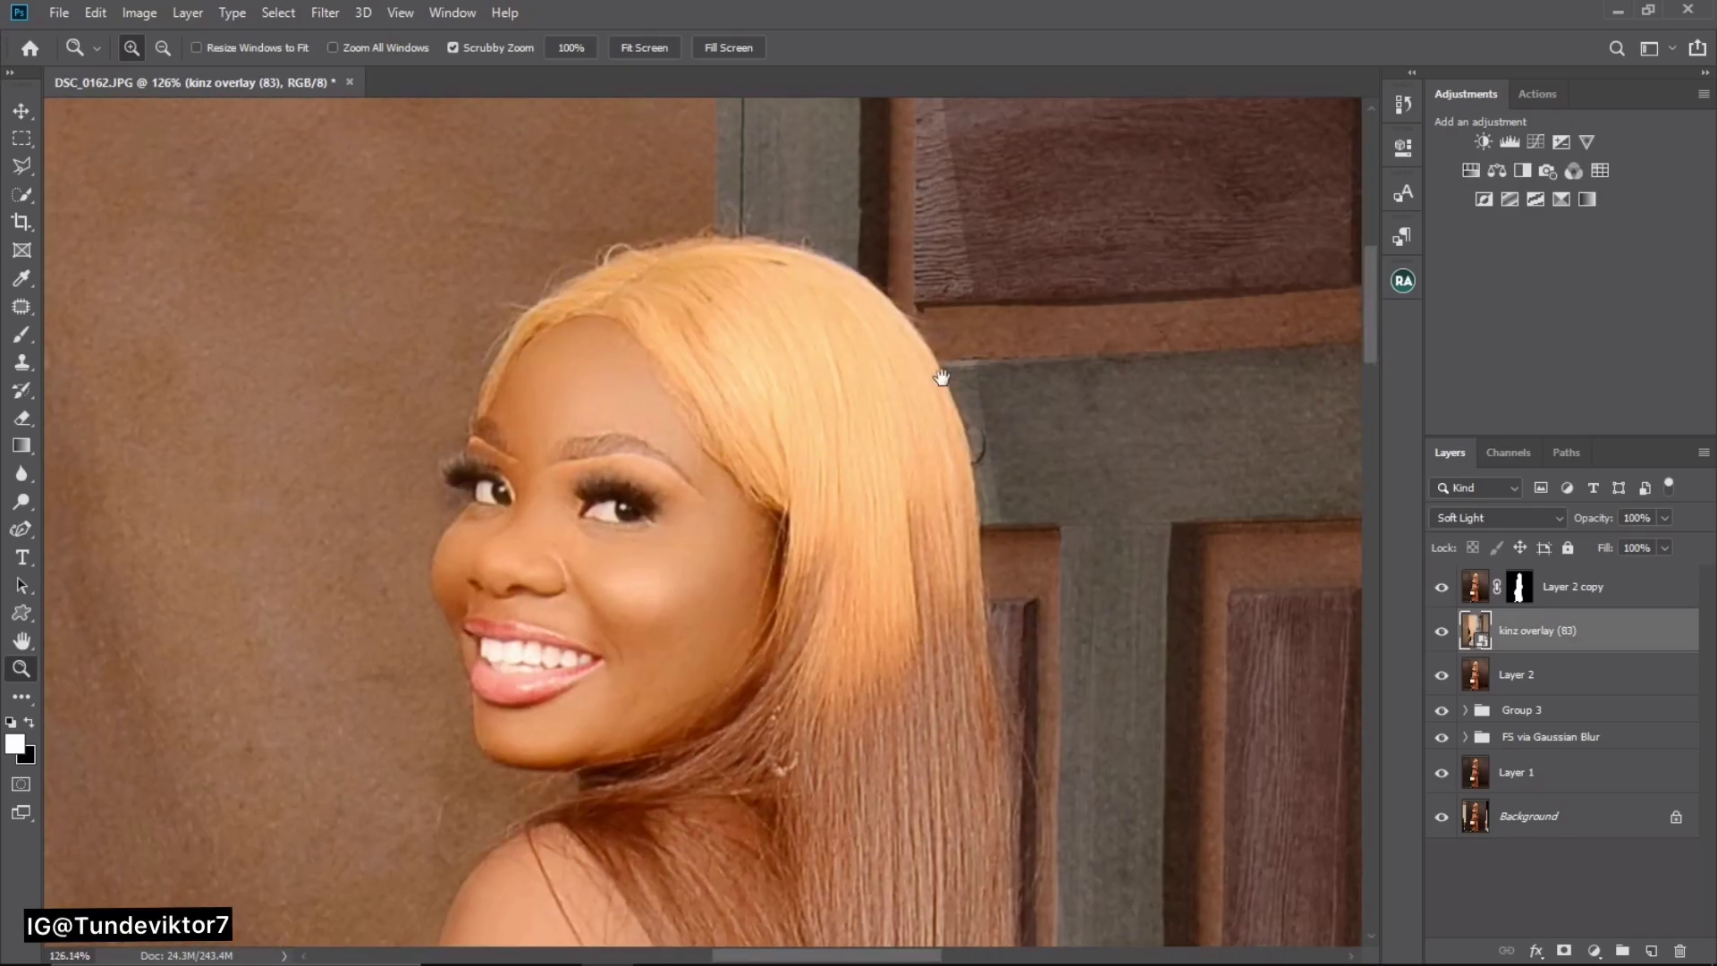
drag(953, 611, 670, 456)
drag(735, 510, 684, 506)
drag(788, 465, 771, 476)
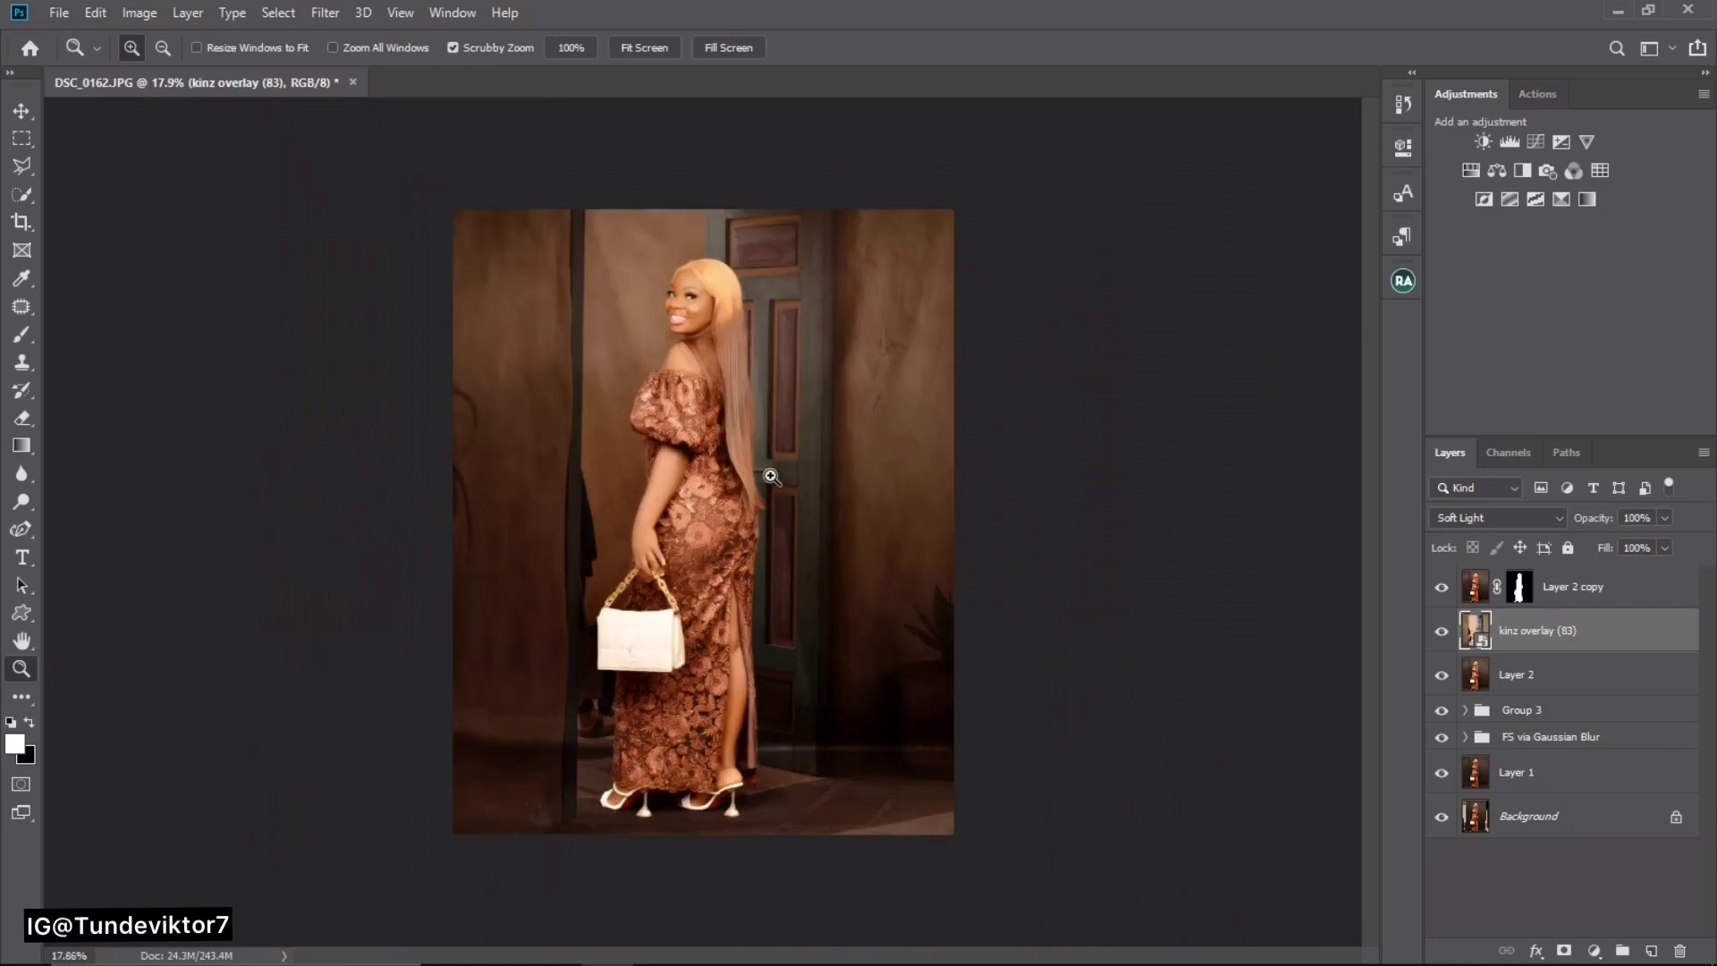
- Reduce the opacity of the kinz overlay (83) layer to 80%
click(1467, 680)
click(1609, 631)
click(1663, 518)
click(1615, 633)
drag(1650, 544, 1532, 557)
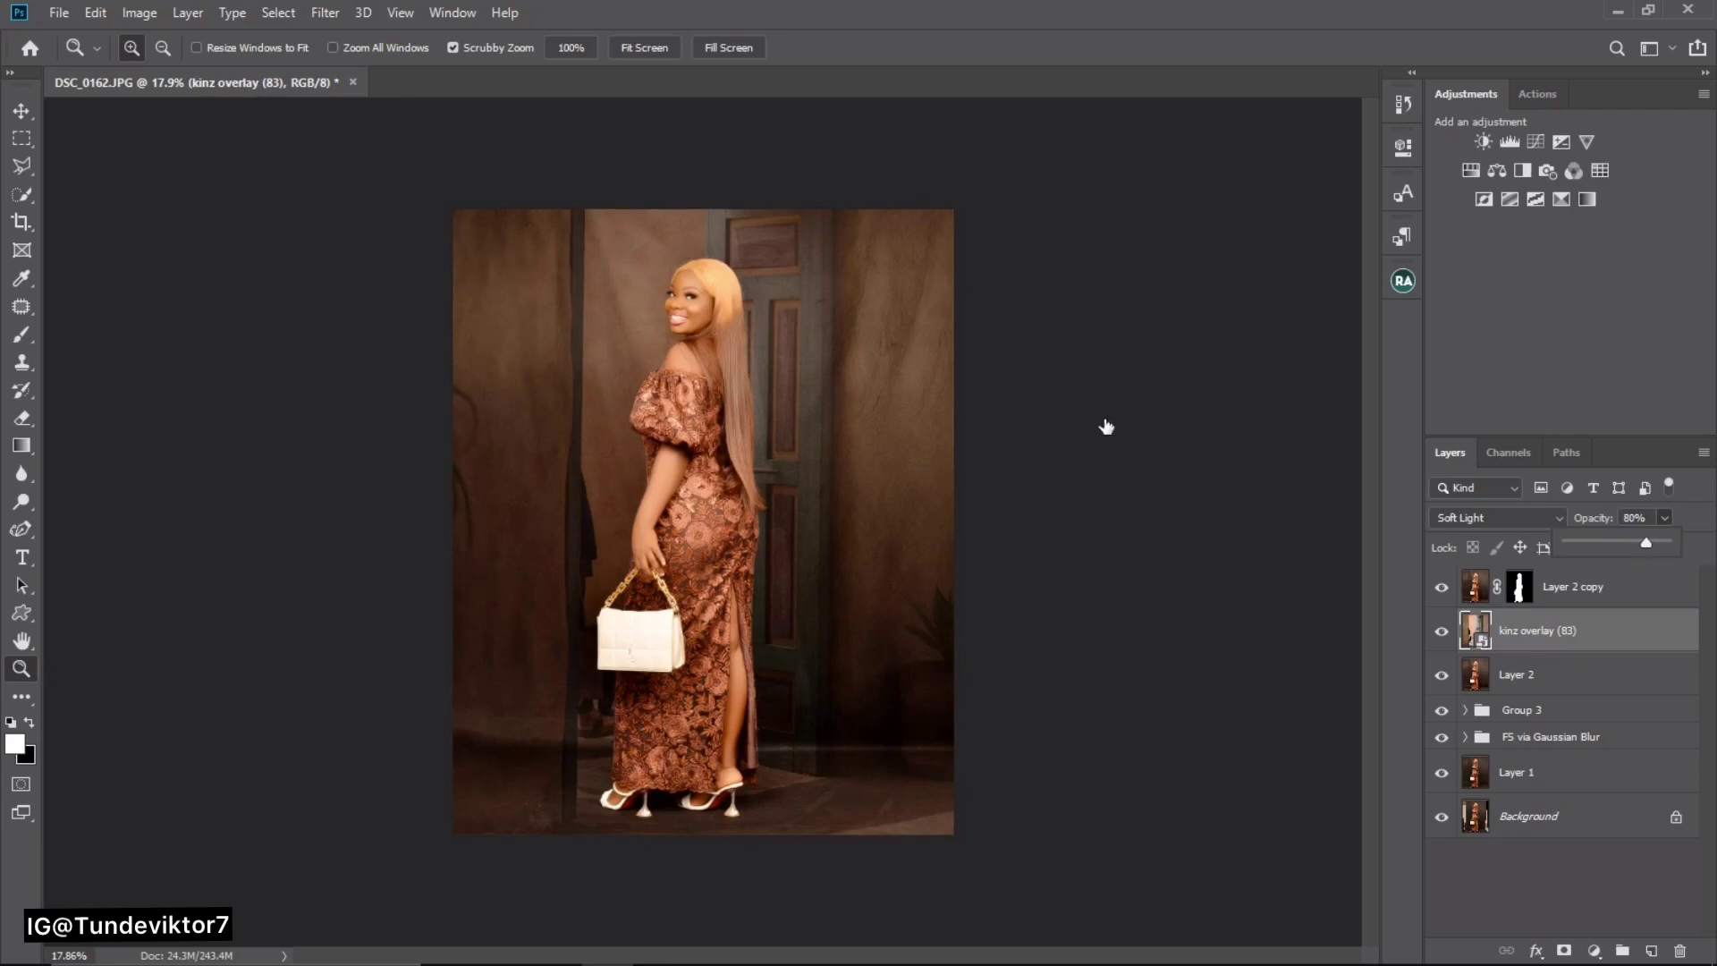
click(764, 431)
- Add a Hue/Saturation adjustment above the kinz overlay (83) layer and clip it to that layer
scroll(843, 457, down, 1)
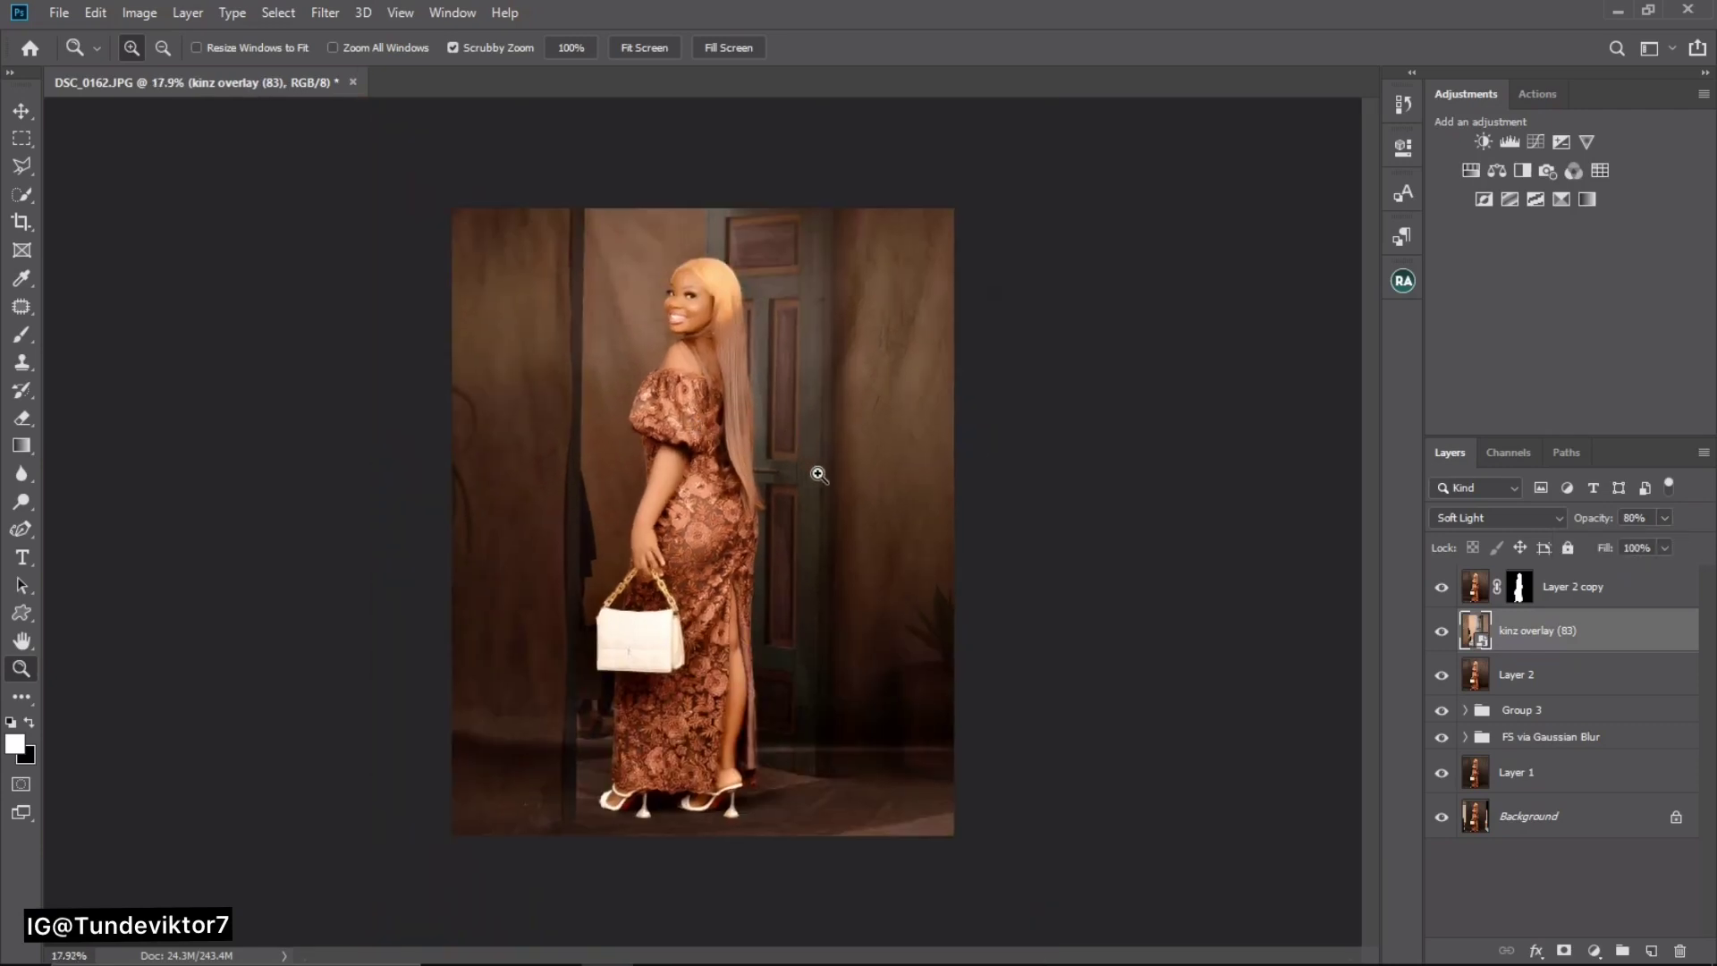
scroll(804, 470, down, 1)
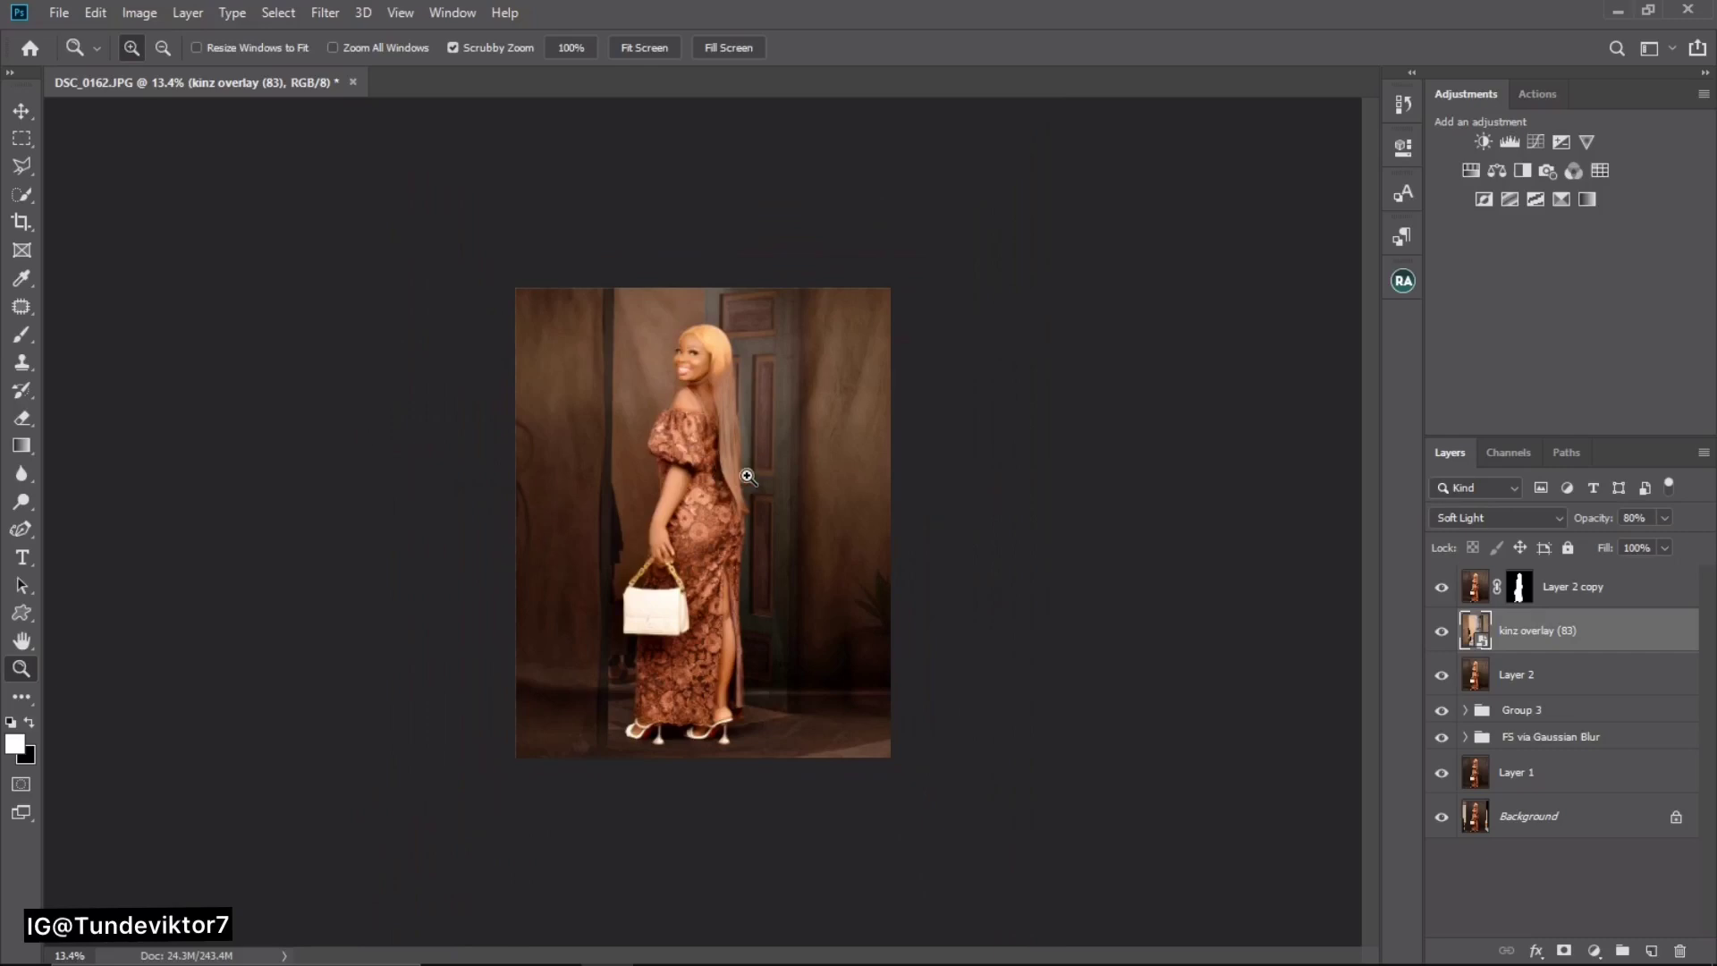
scroll(786, 498, up, 1)
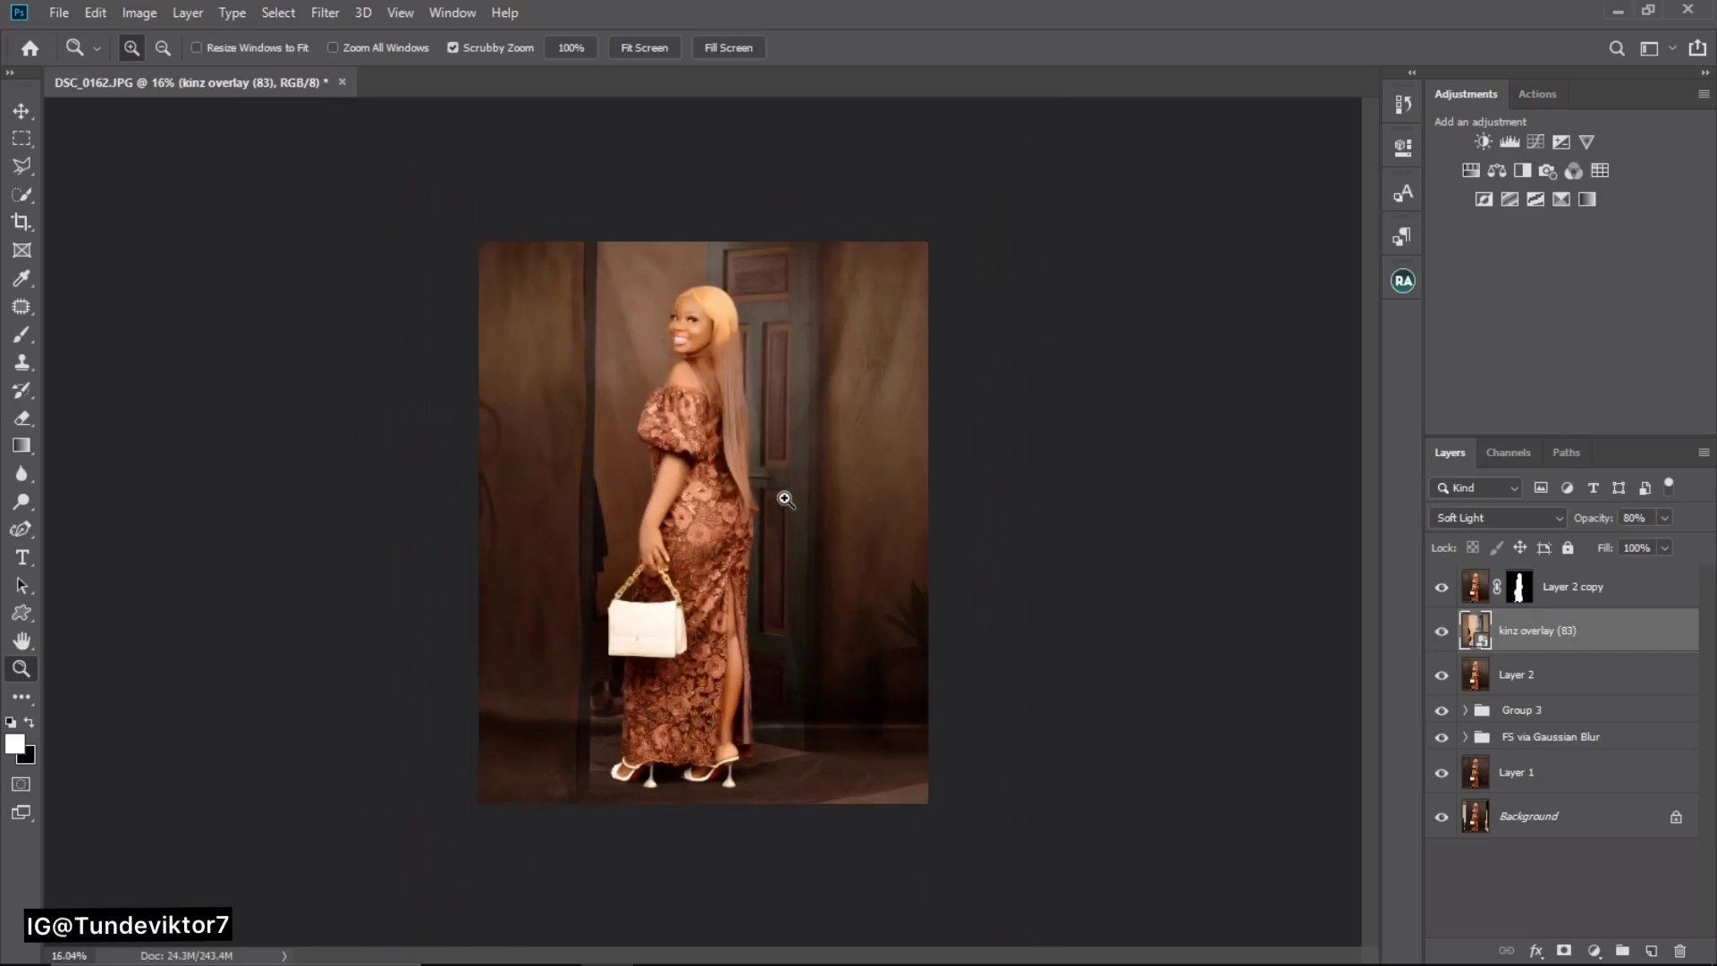
mouse_move(706, 446)
mouse_down()
mouse_move(796, 447)
mouse_move(733, 446)
mouse_up()
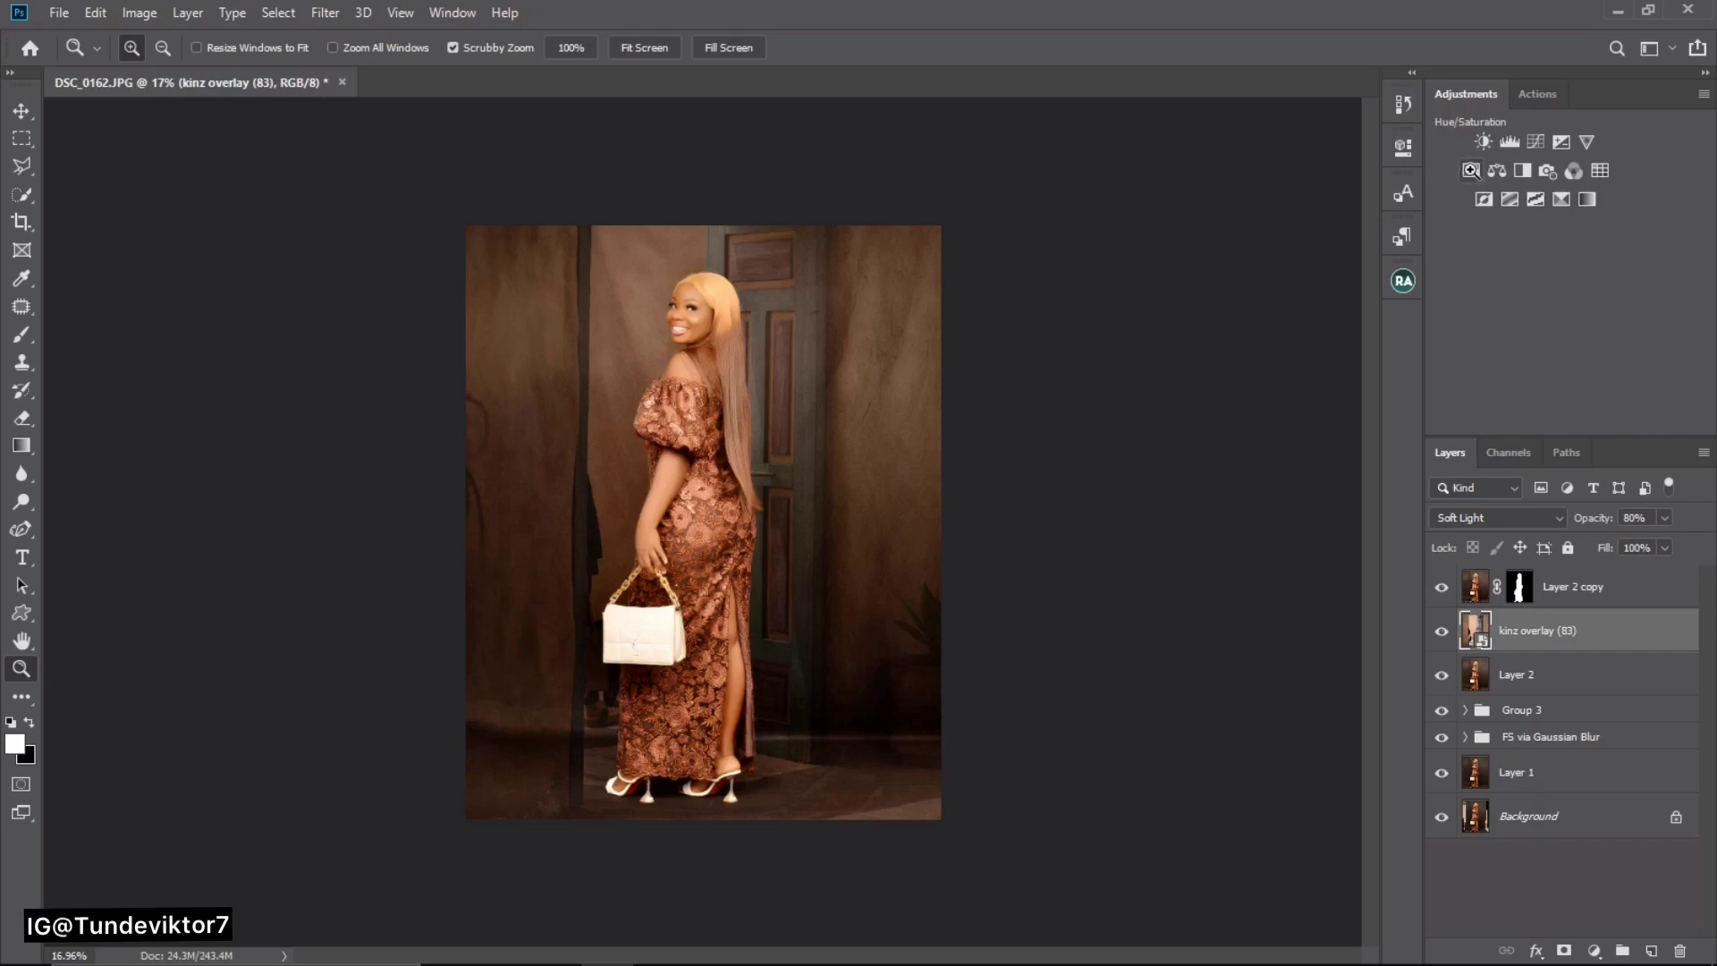
click(1471, 170)
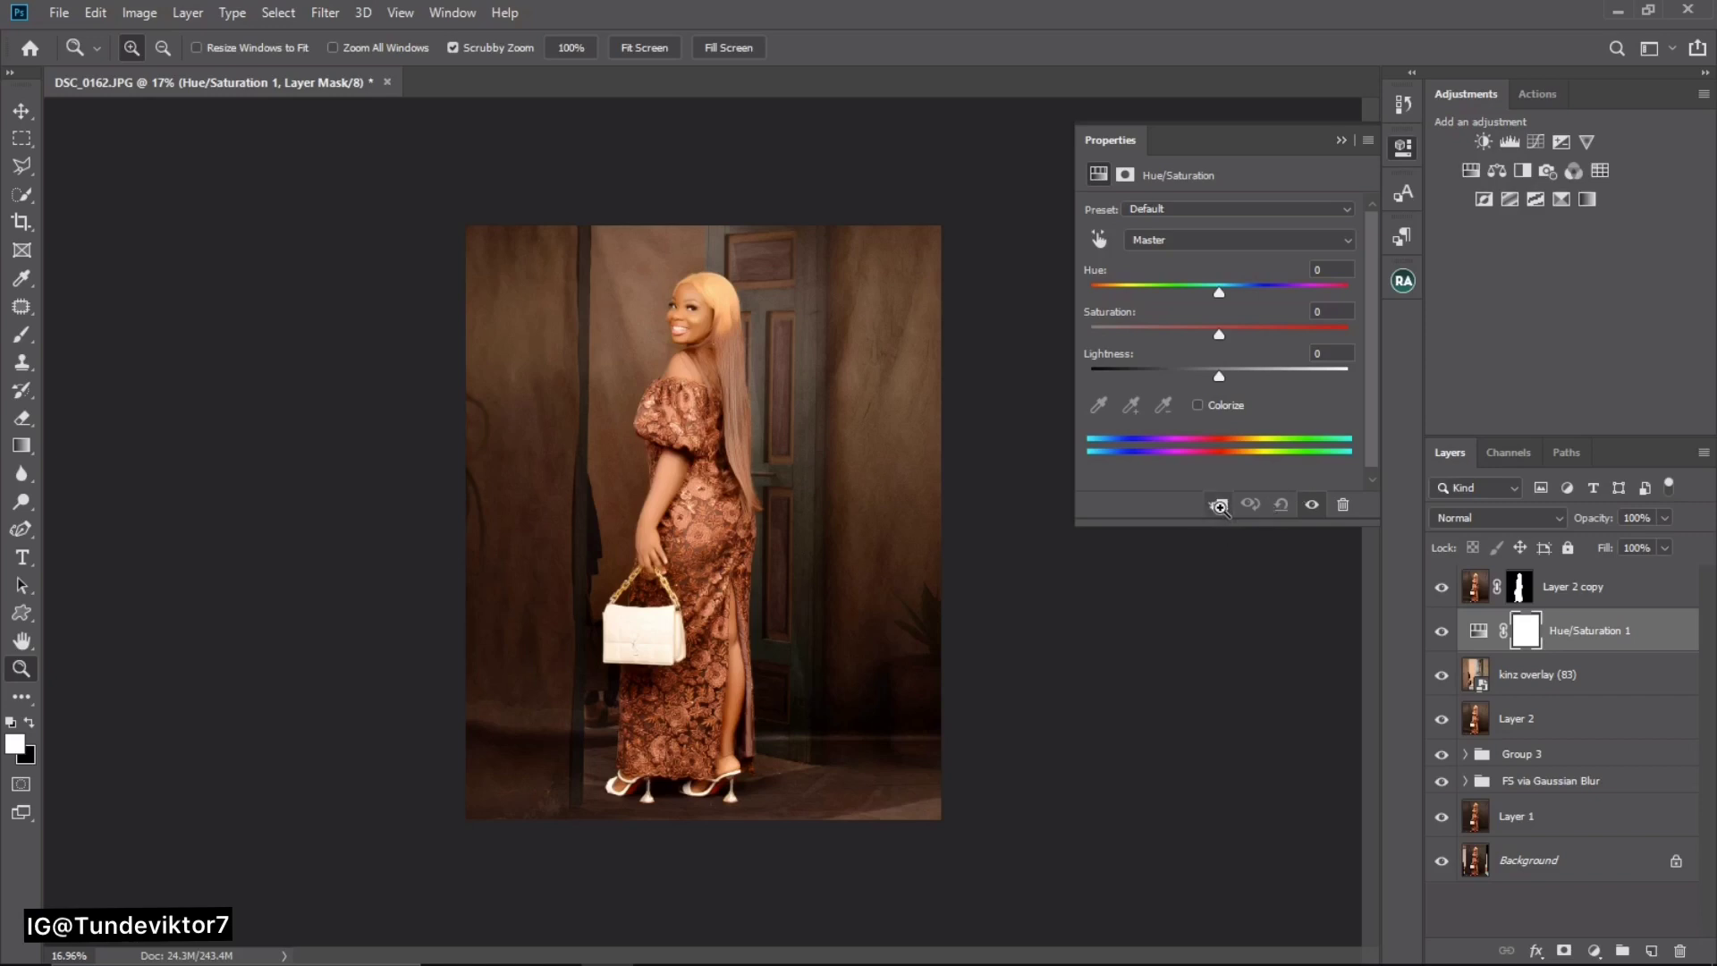
key(ctrl)
key(ctrl)
key(ctrl)
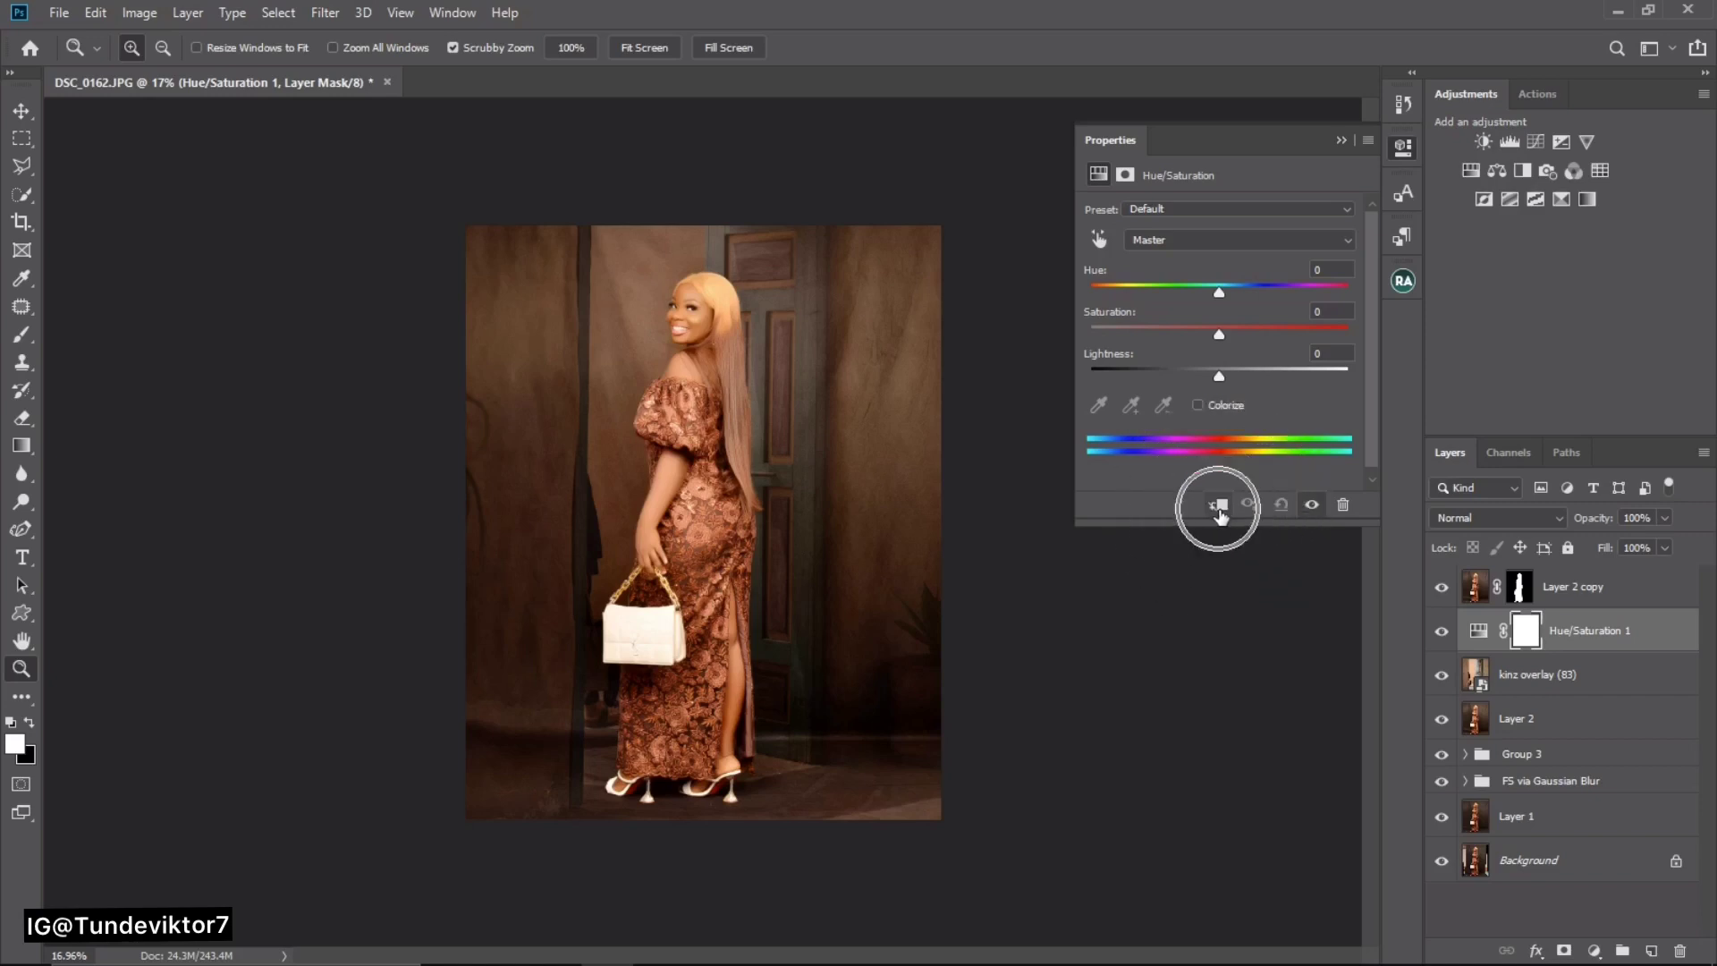
click(1221, 511)
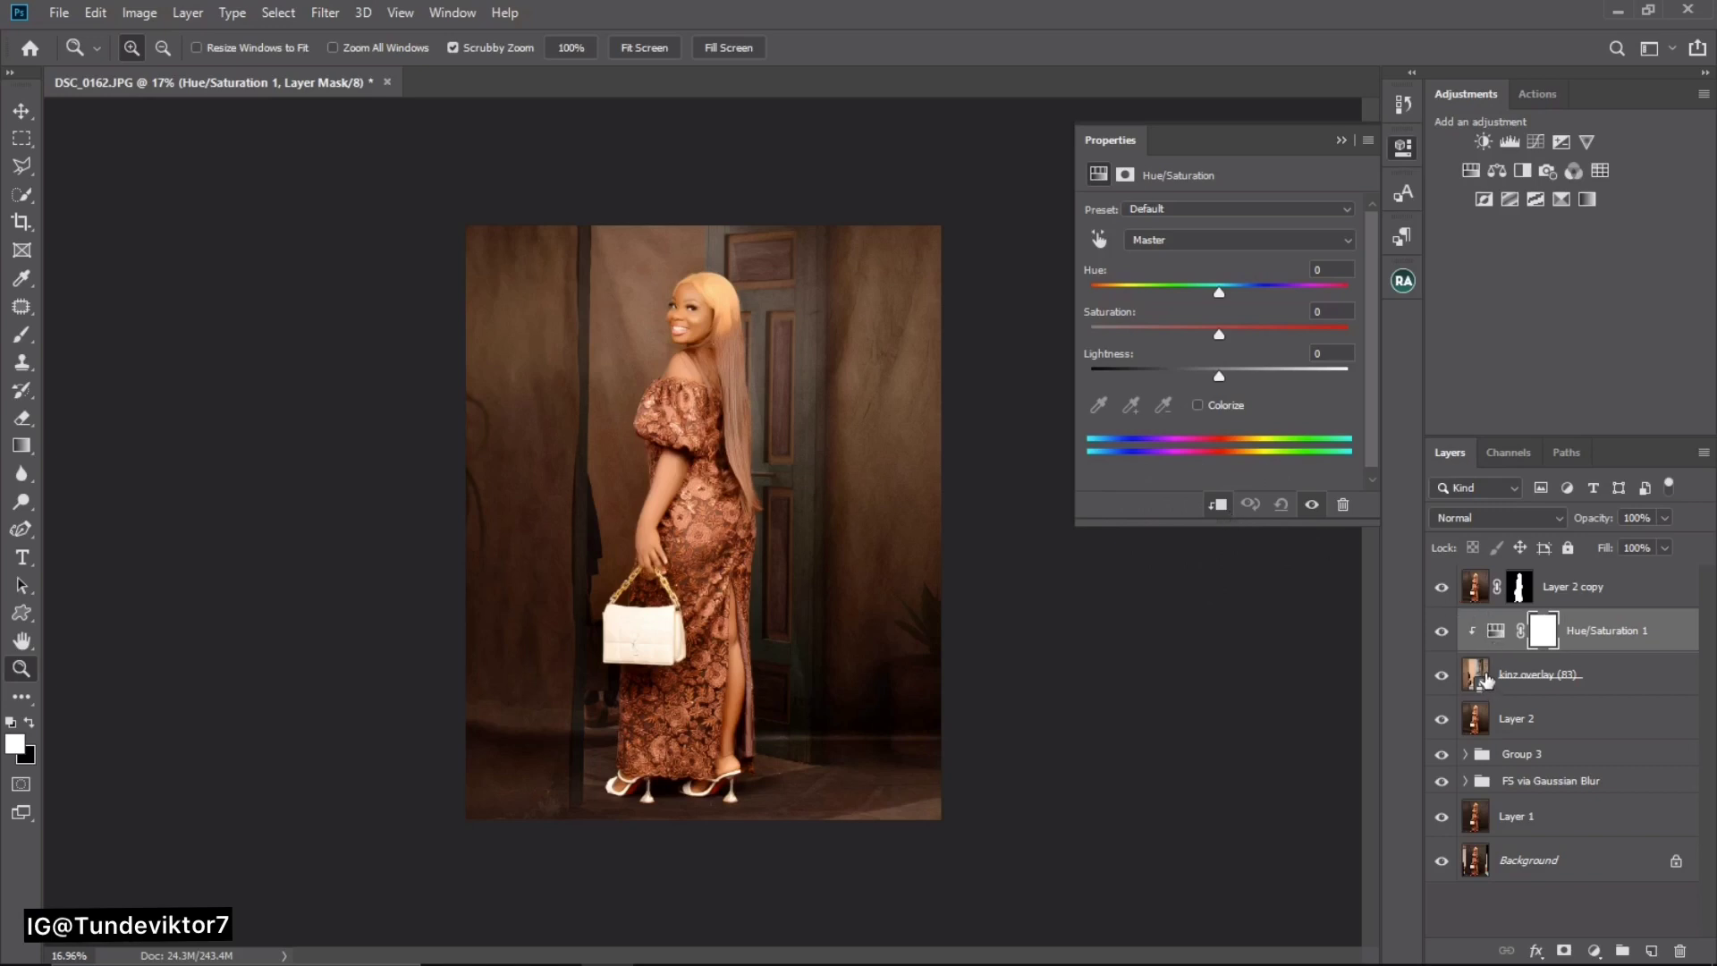
- Try colorizing the overlay with hue 27, saturation 26 and lightness -3
mouse_move(1220, 295)
mouse_down()
mouse_move(1131, 302)
mouse_move(1226, 297)
mouse_move(1296, 320)
mouse_move(1134, 304)
mouse_move(1227, 306)
mouse_move(1211, 304)
mouse_up()
click(1199, 405)
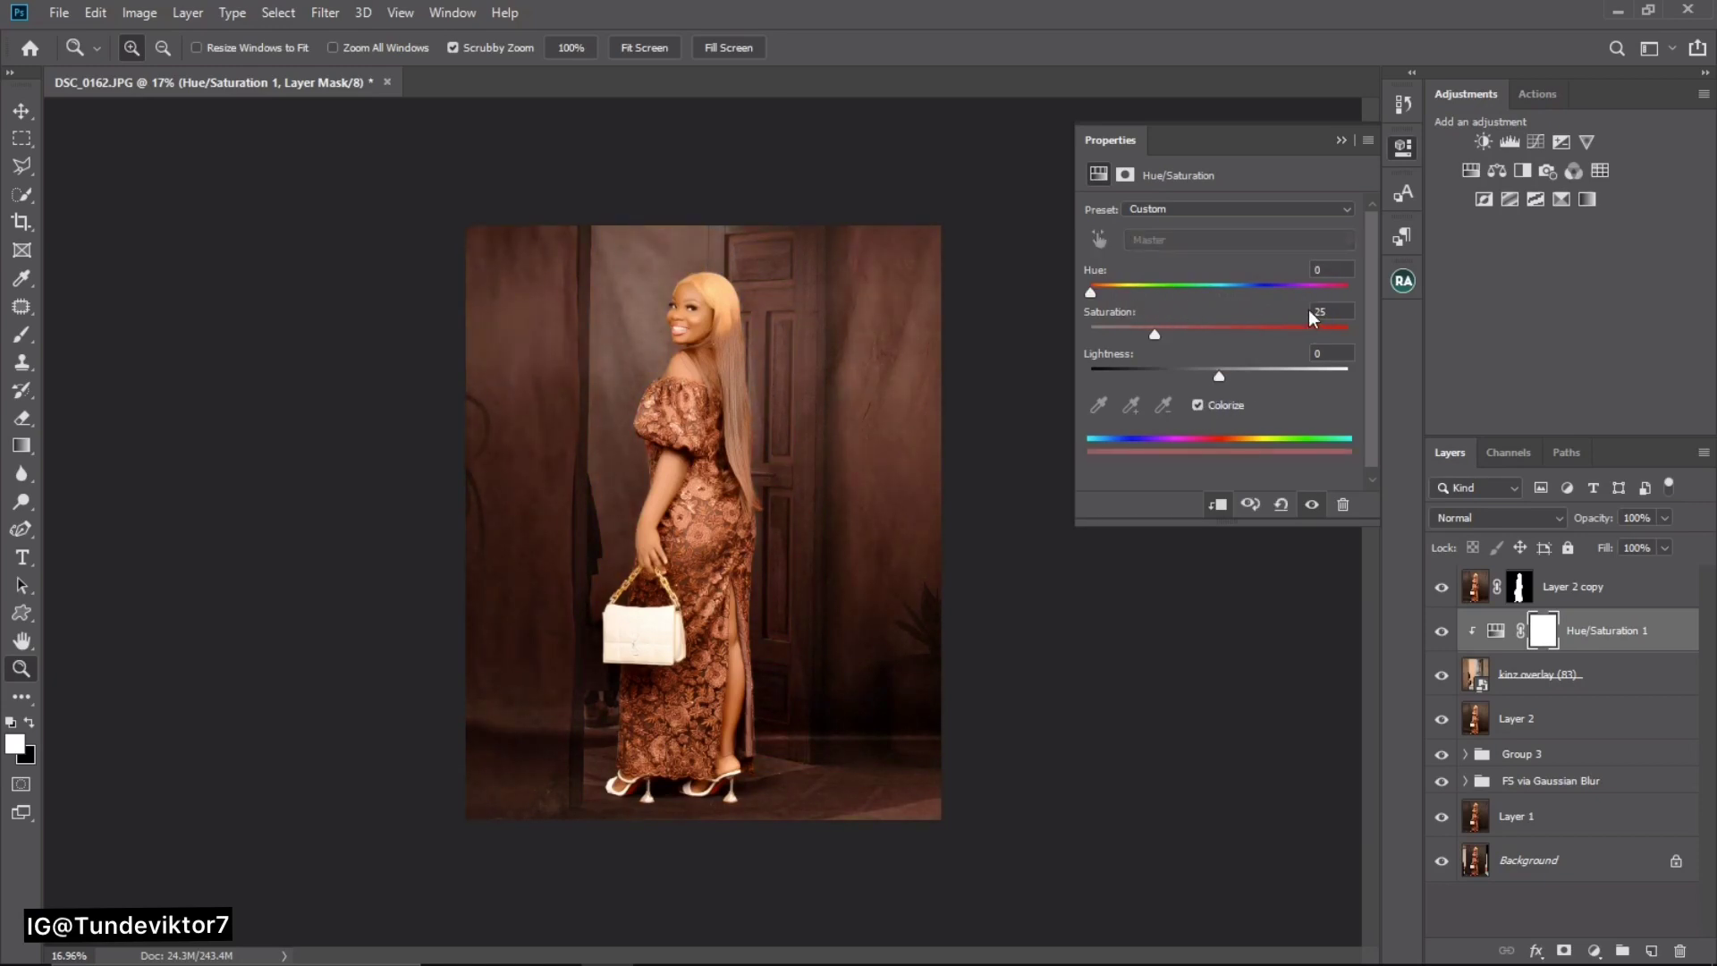
click(817, 462)
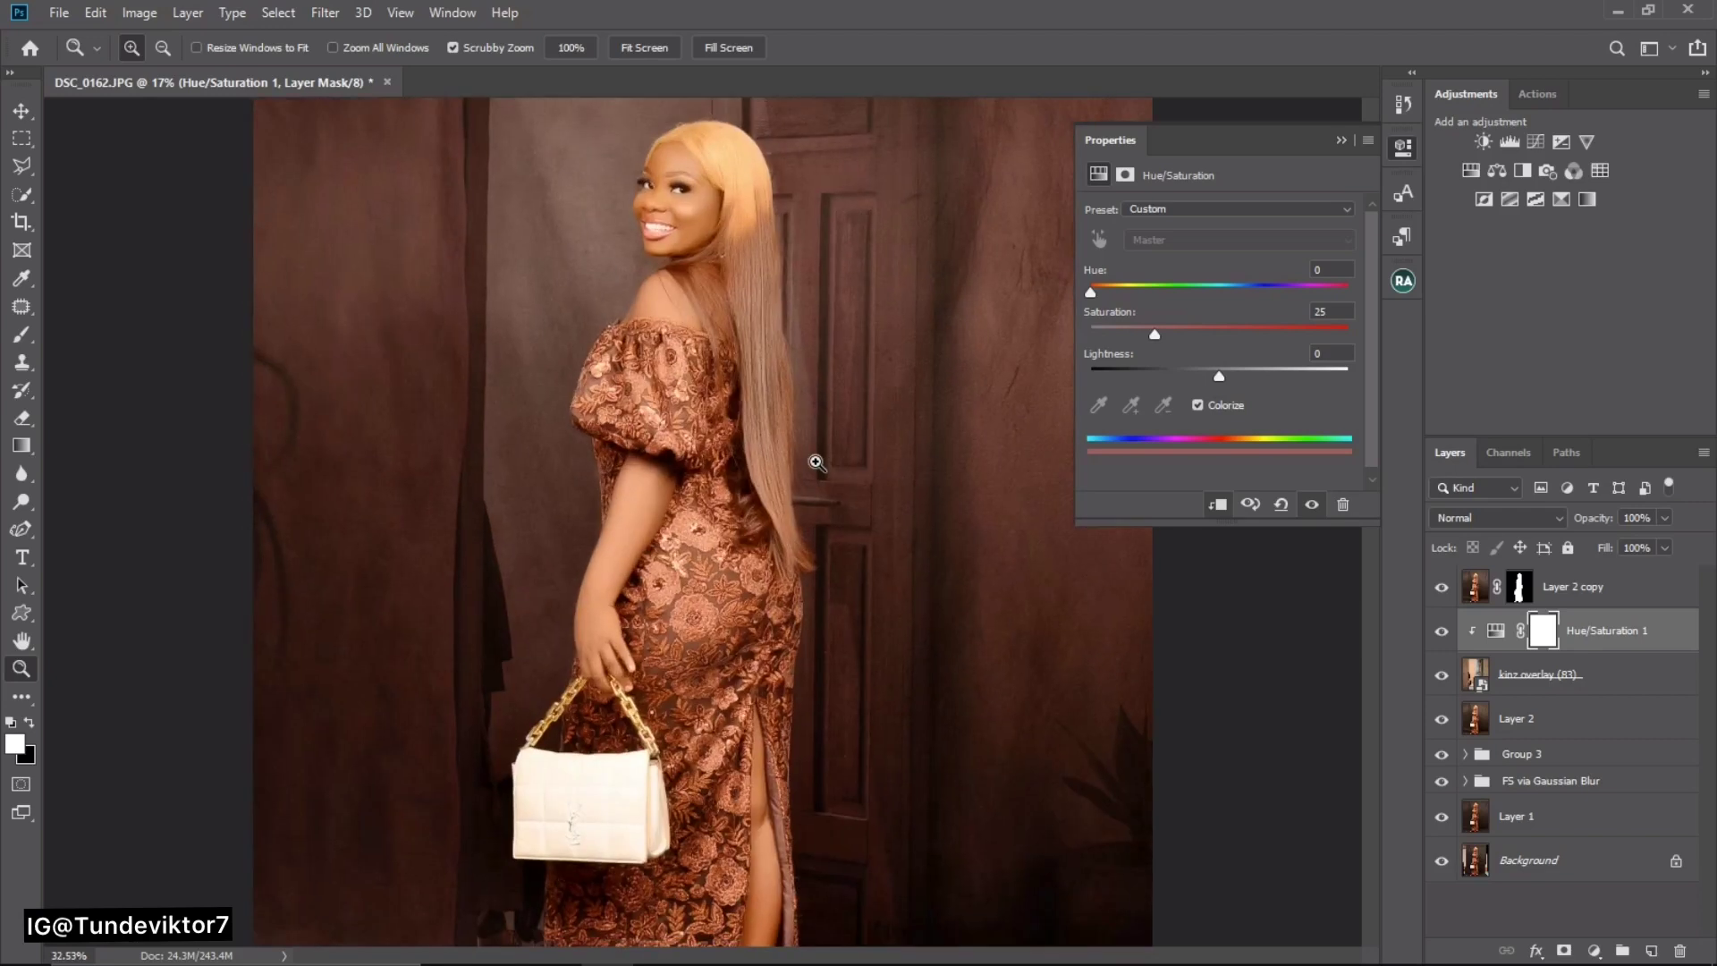
alt+click(816, 463)
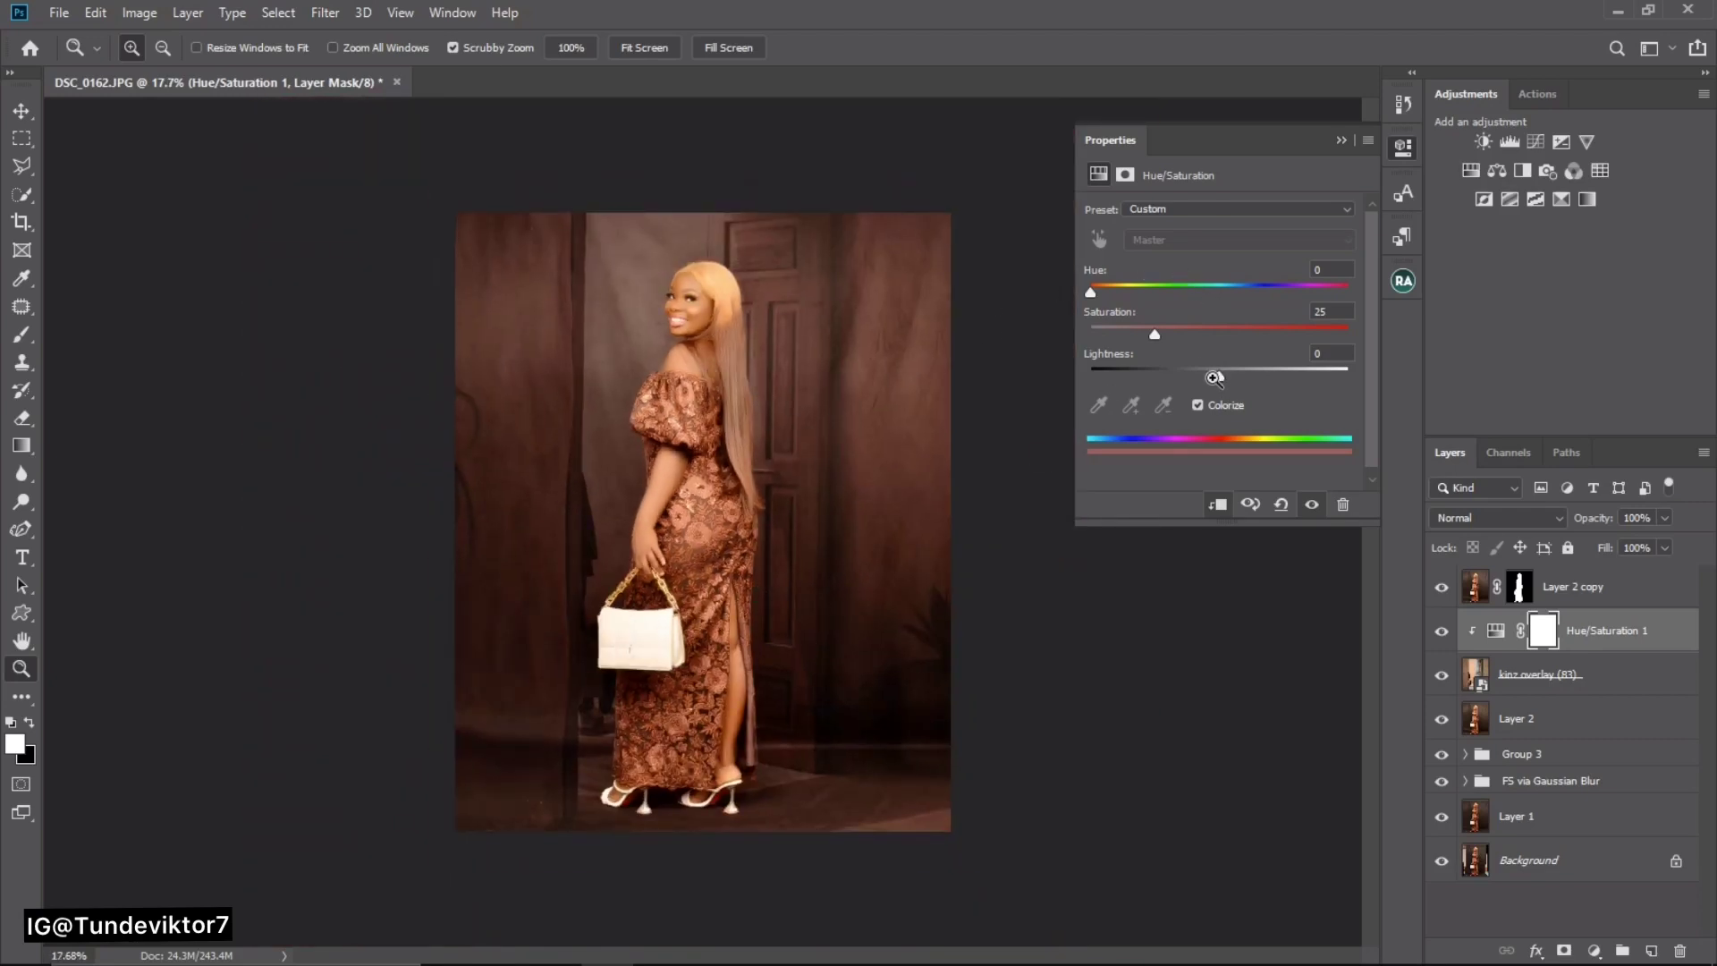
drag(1214, 378, 1111, 320)
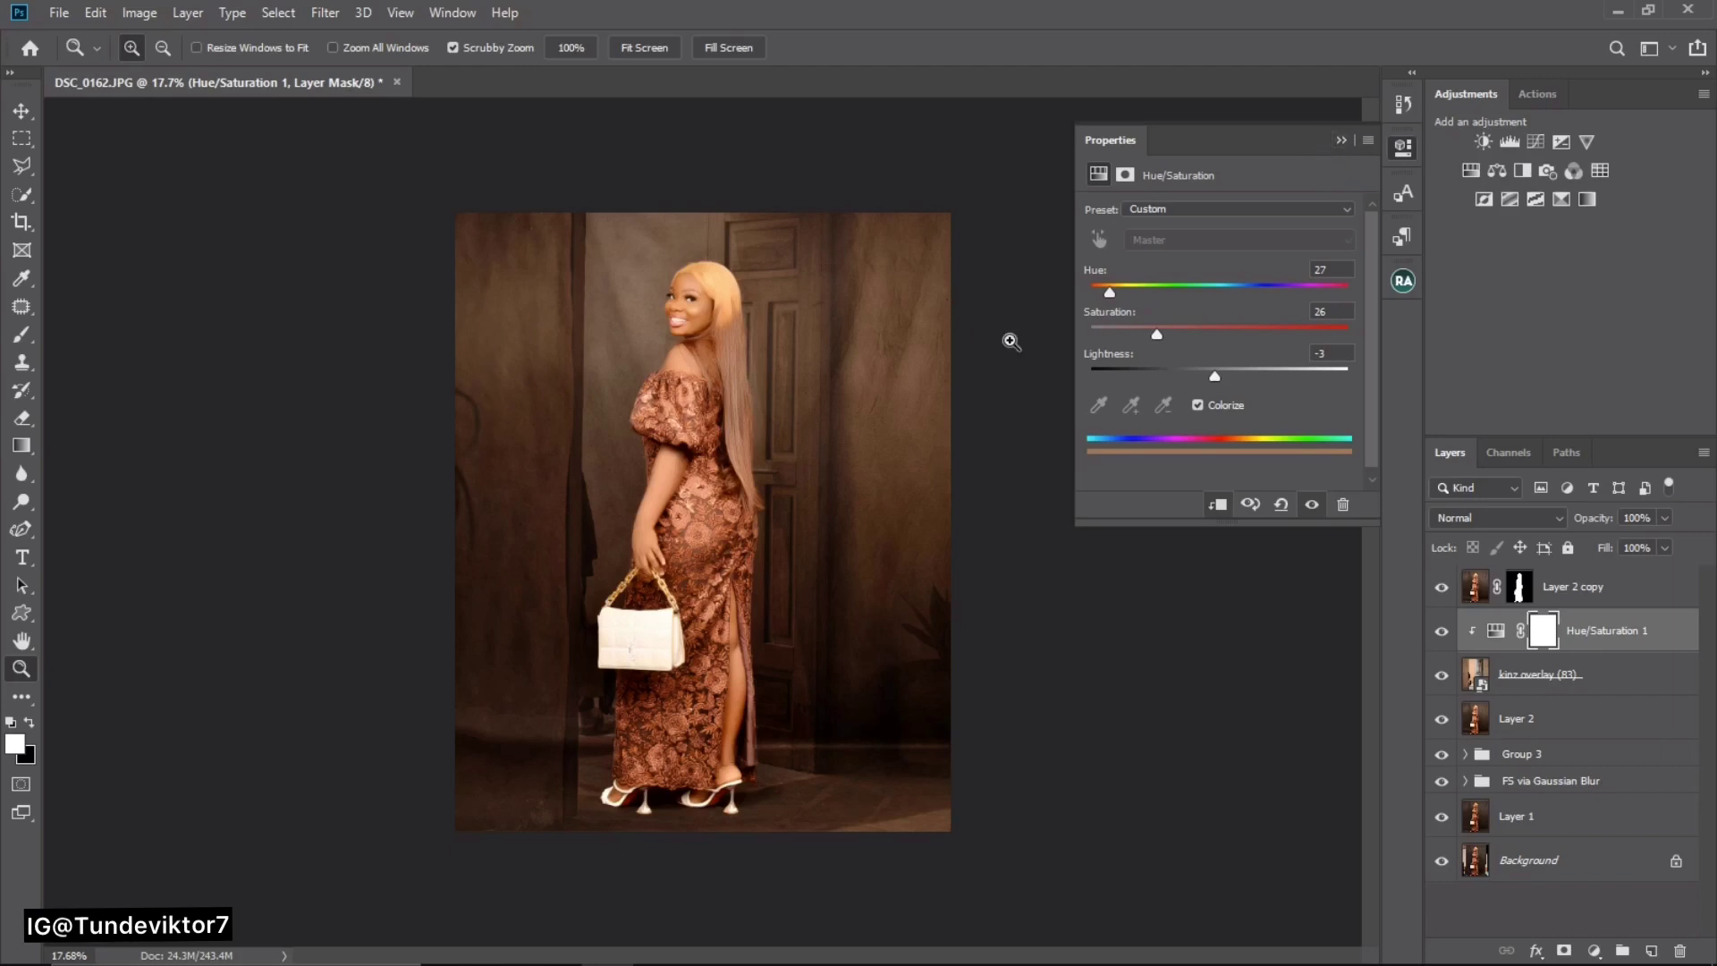
- Delete the Hue/Saturation adjustment layer clipped to the overlay
click(1368, 141)
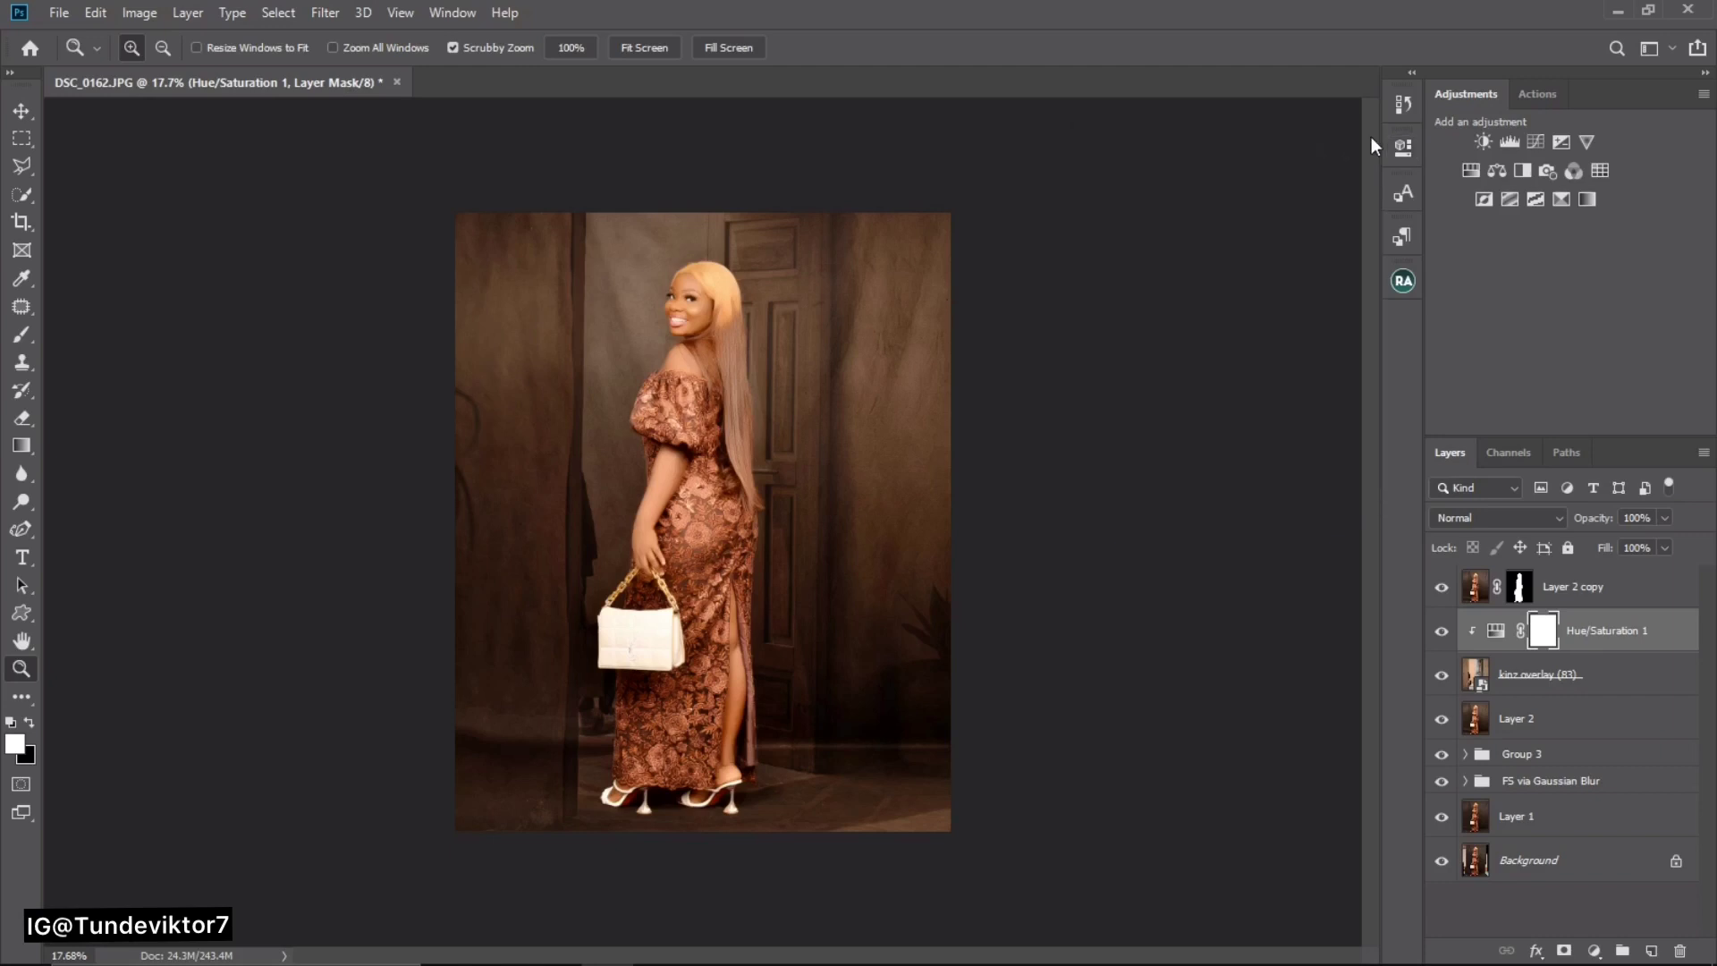
key(Delete)
- Compare the edited composite with the original Background photo by showing that layer alone, and restore all layers
drag(739, 296, 711, 385)
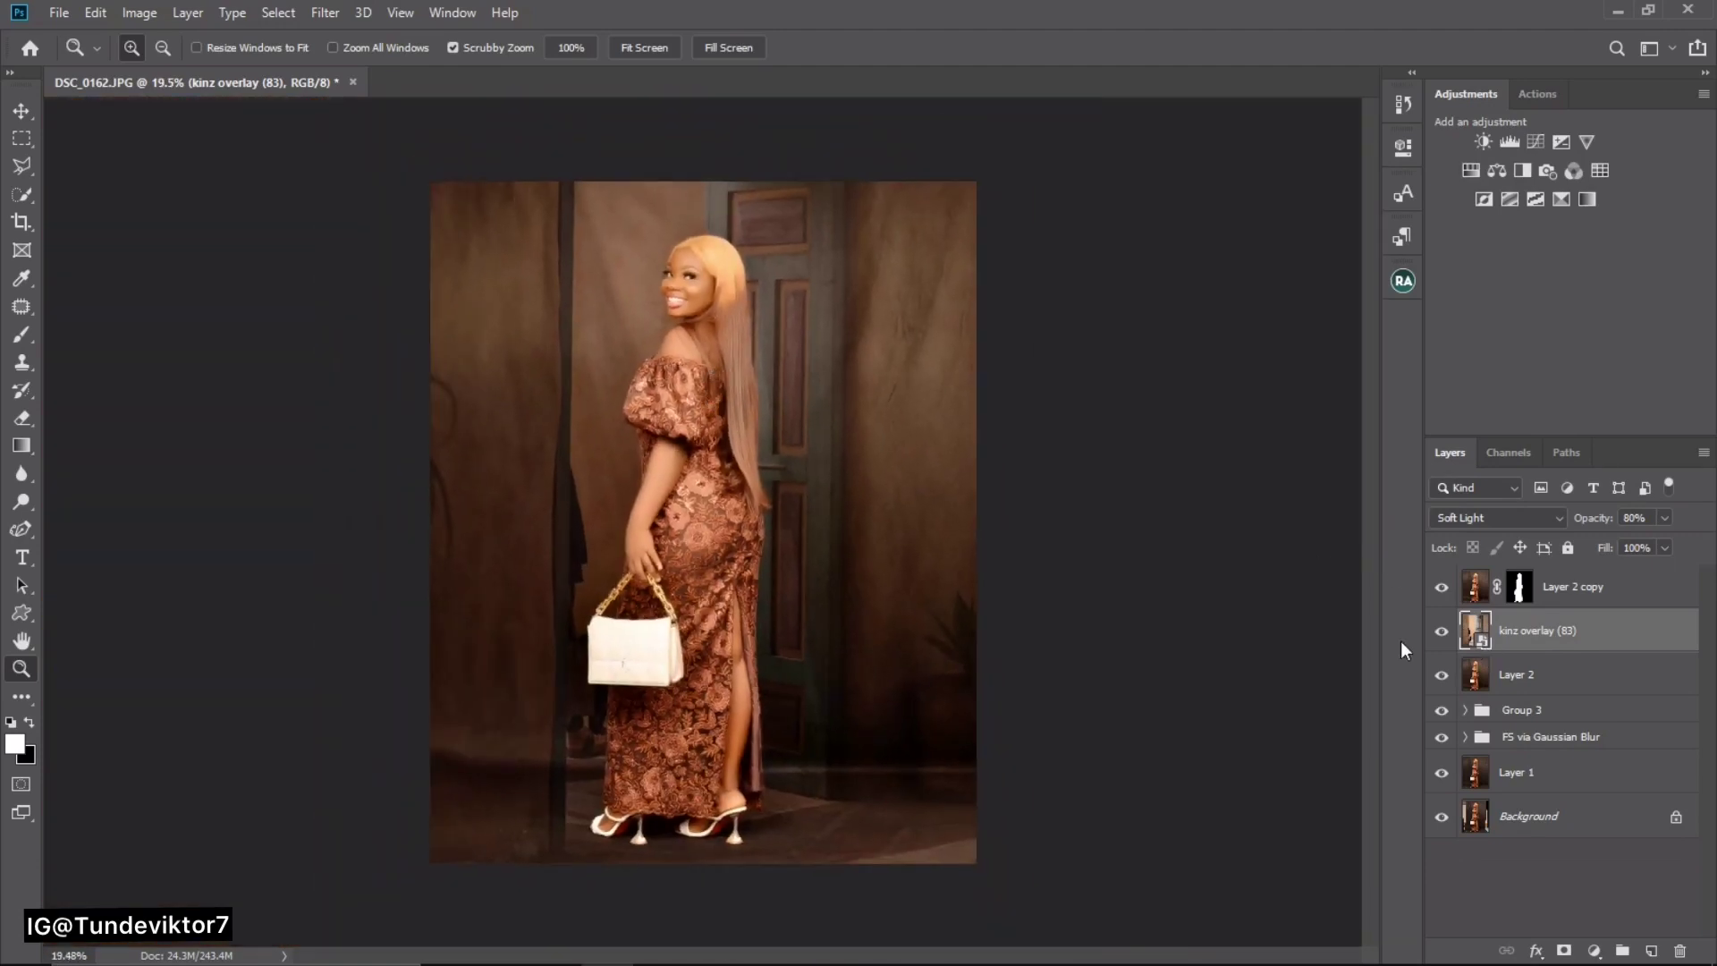
mouse_move(707, 284)
mouse_down()
mouse_move(752, 300)
mouse_move(702, 313)
mouse_up()
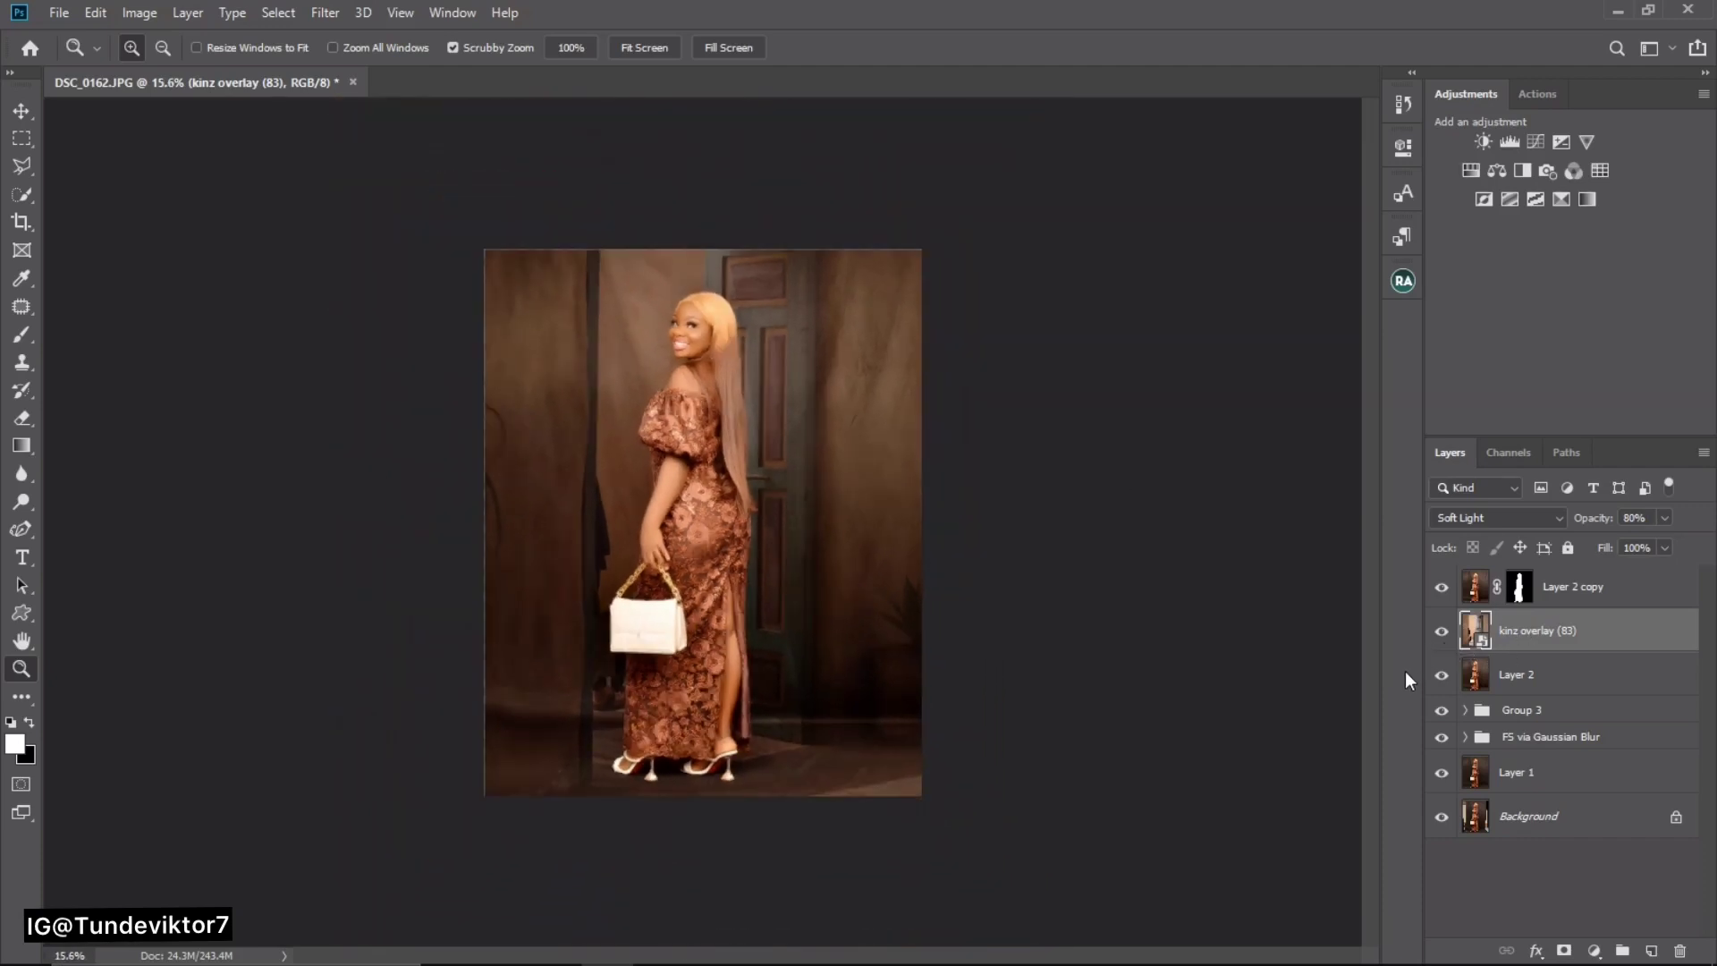
alt+click(1443, 819)
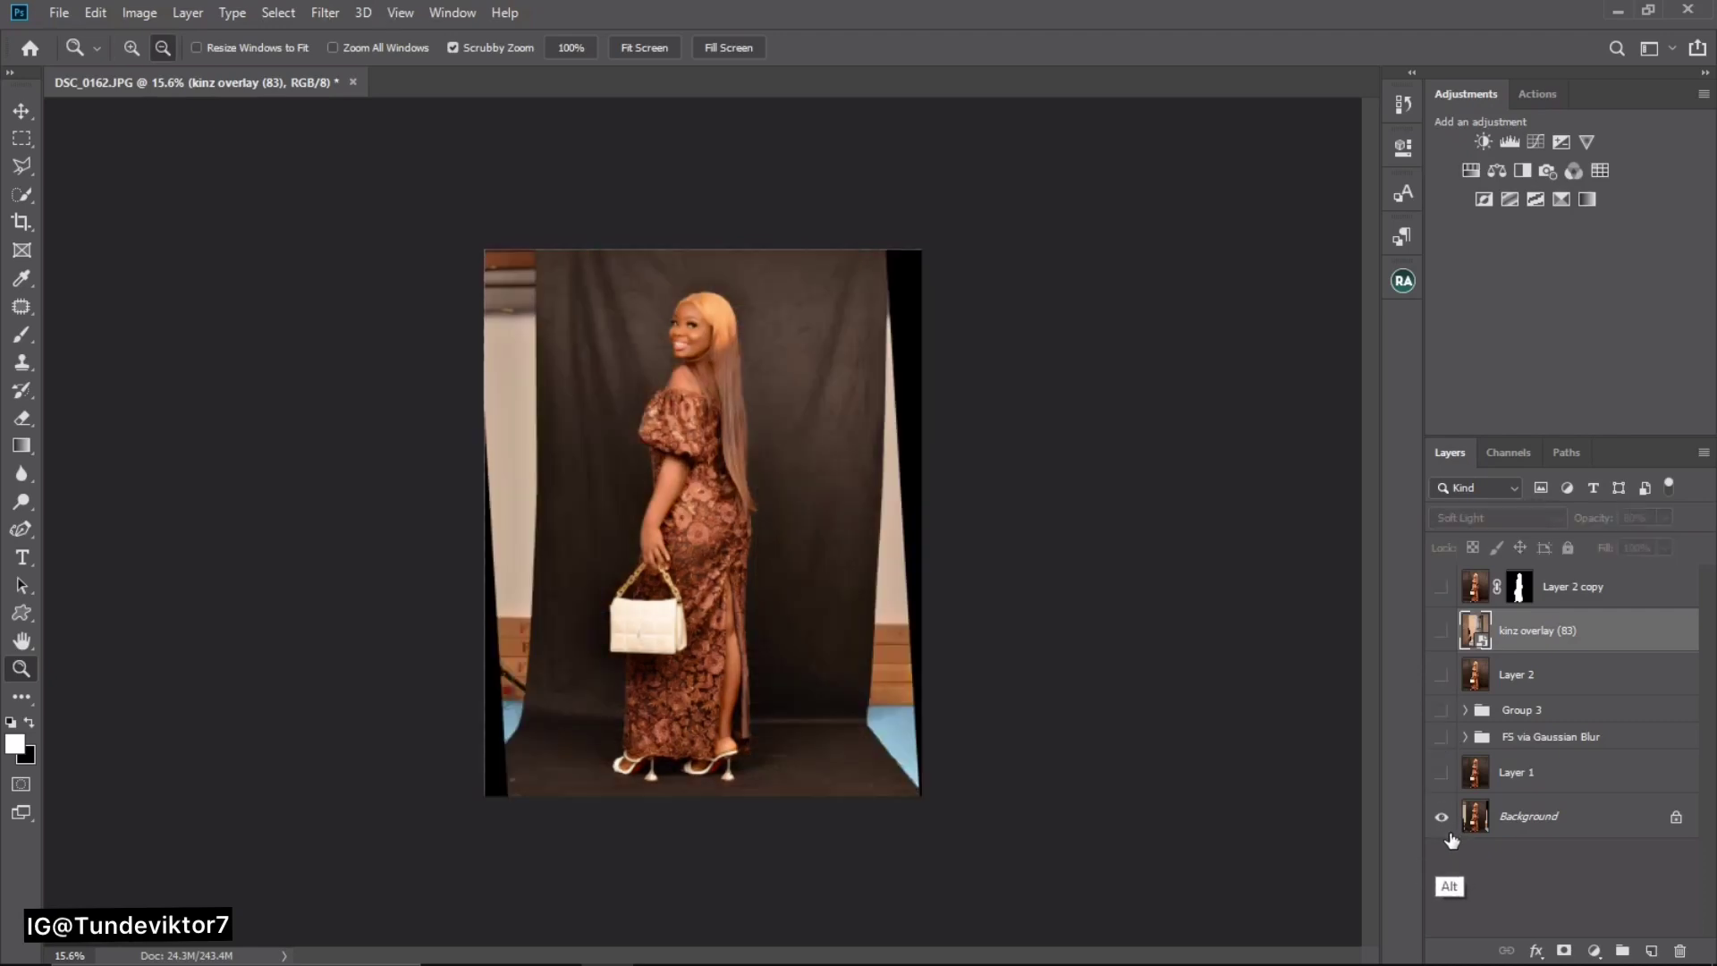
alt+click(1441, 821)
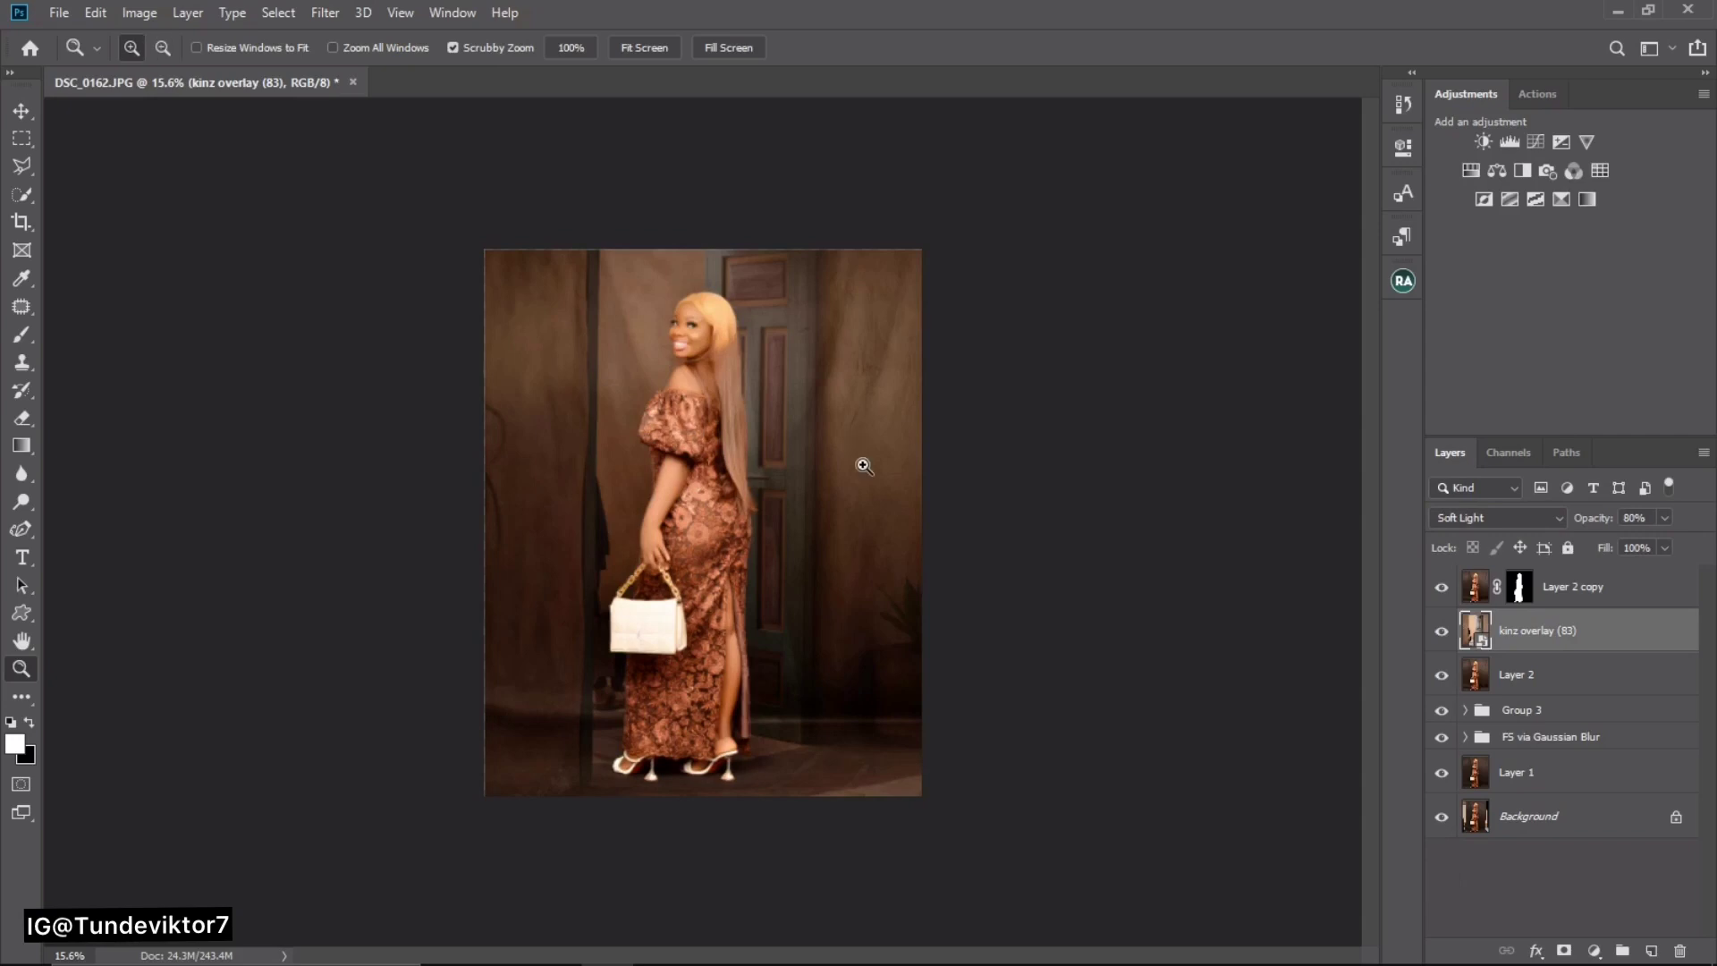
drag(785, 487, 833, 510)
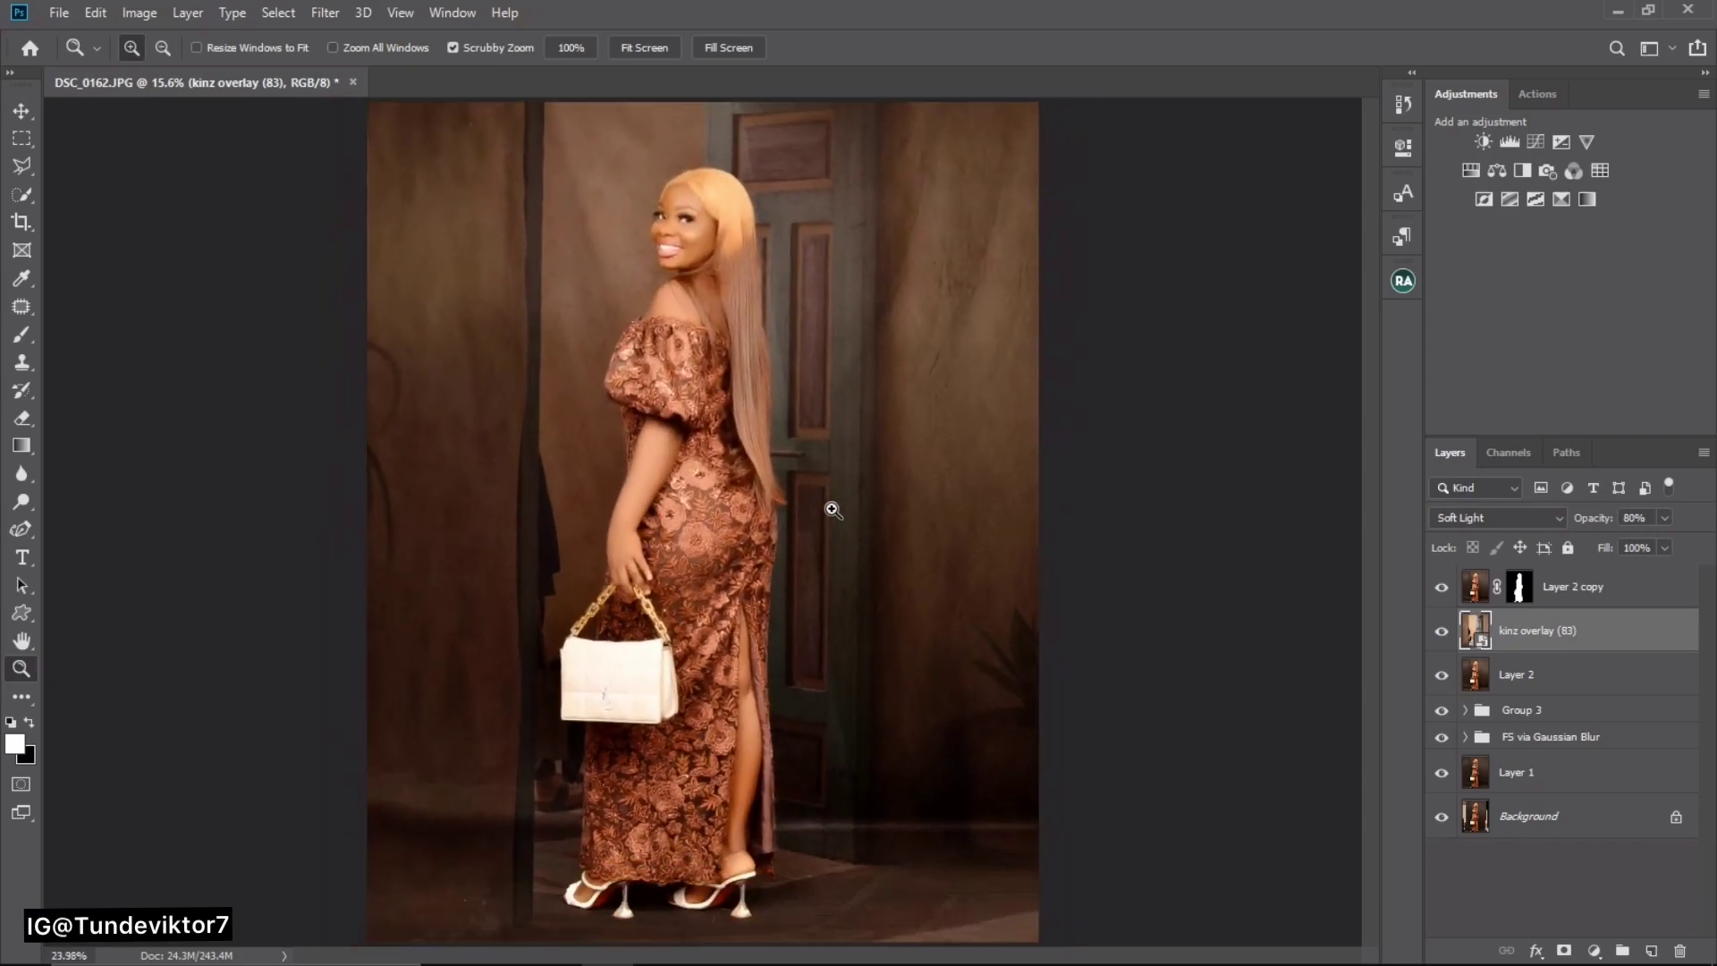
- Check the whole retouched composite against the unedited Background photo once more, leaving every layer shown
alt+click(1449, 821)
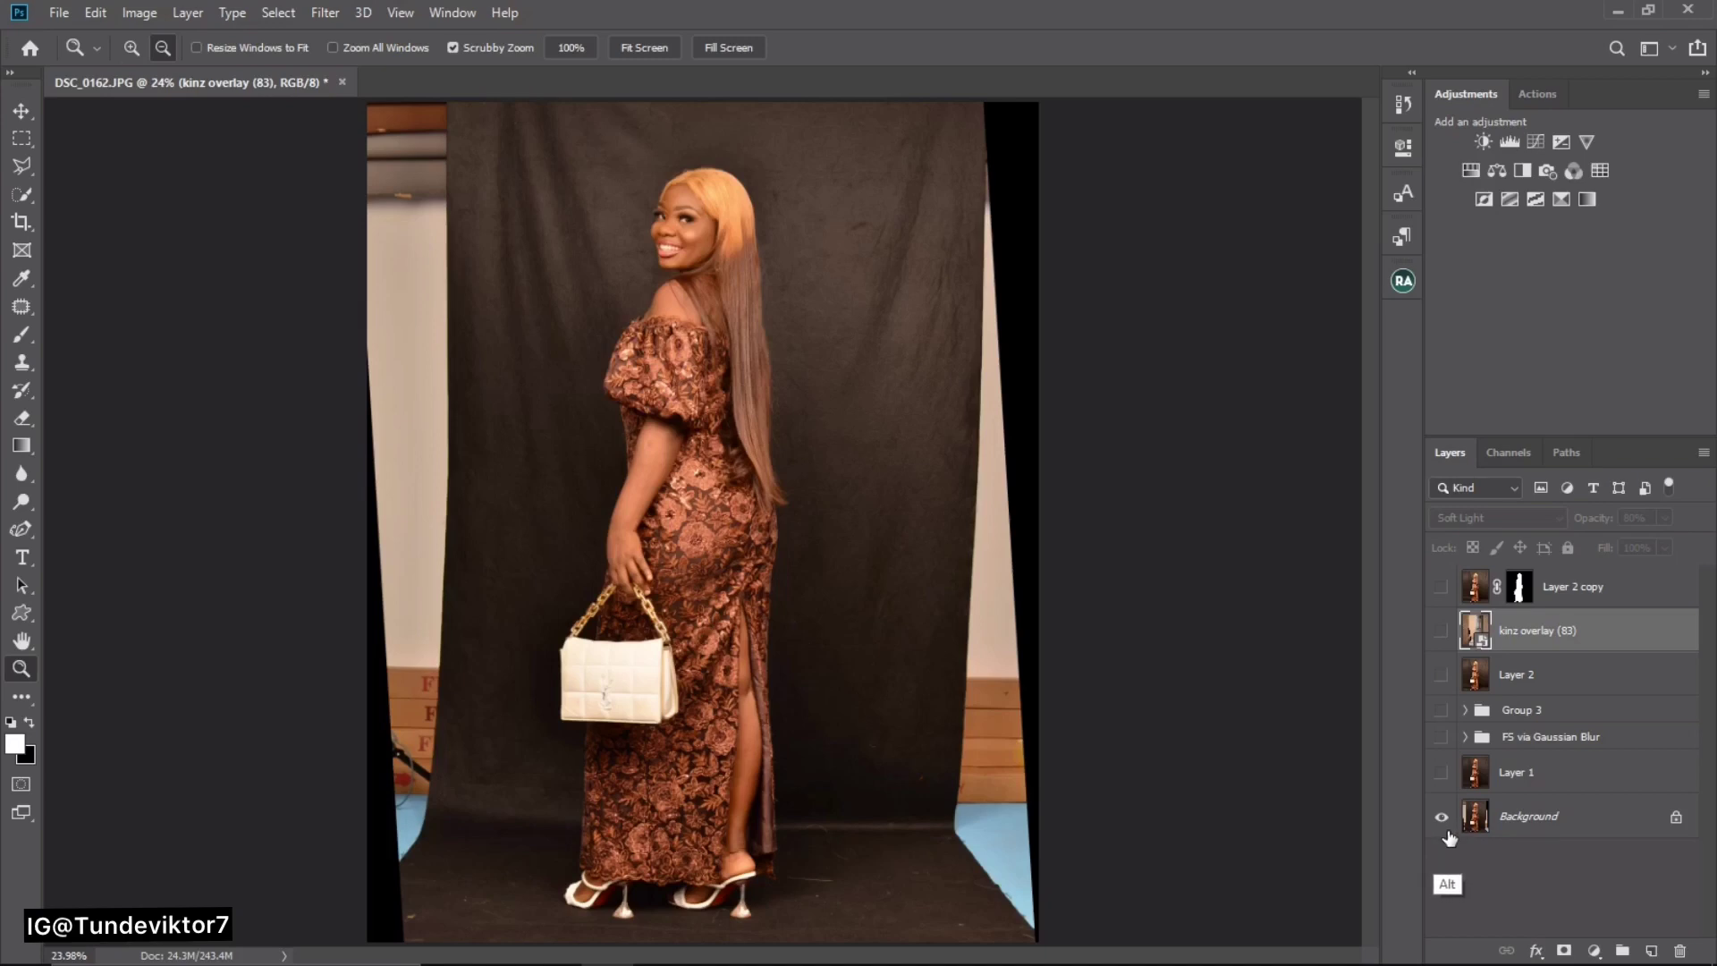
alt+click(1444, 830)
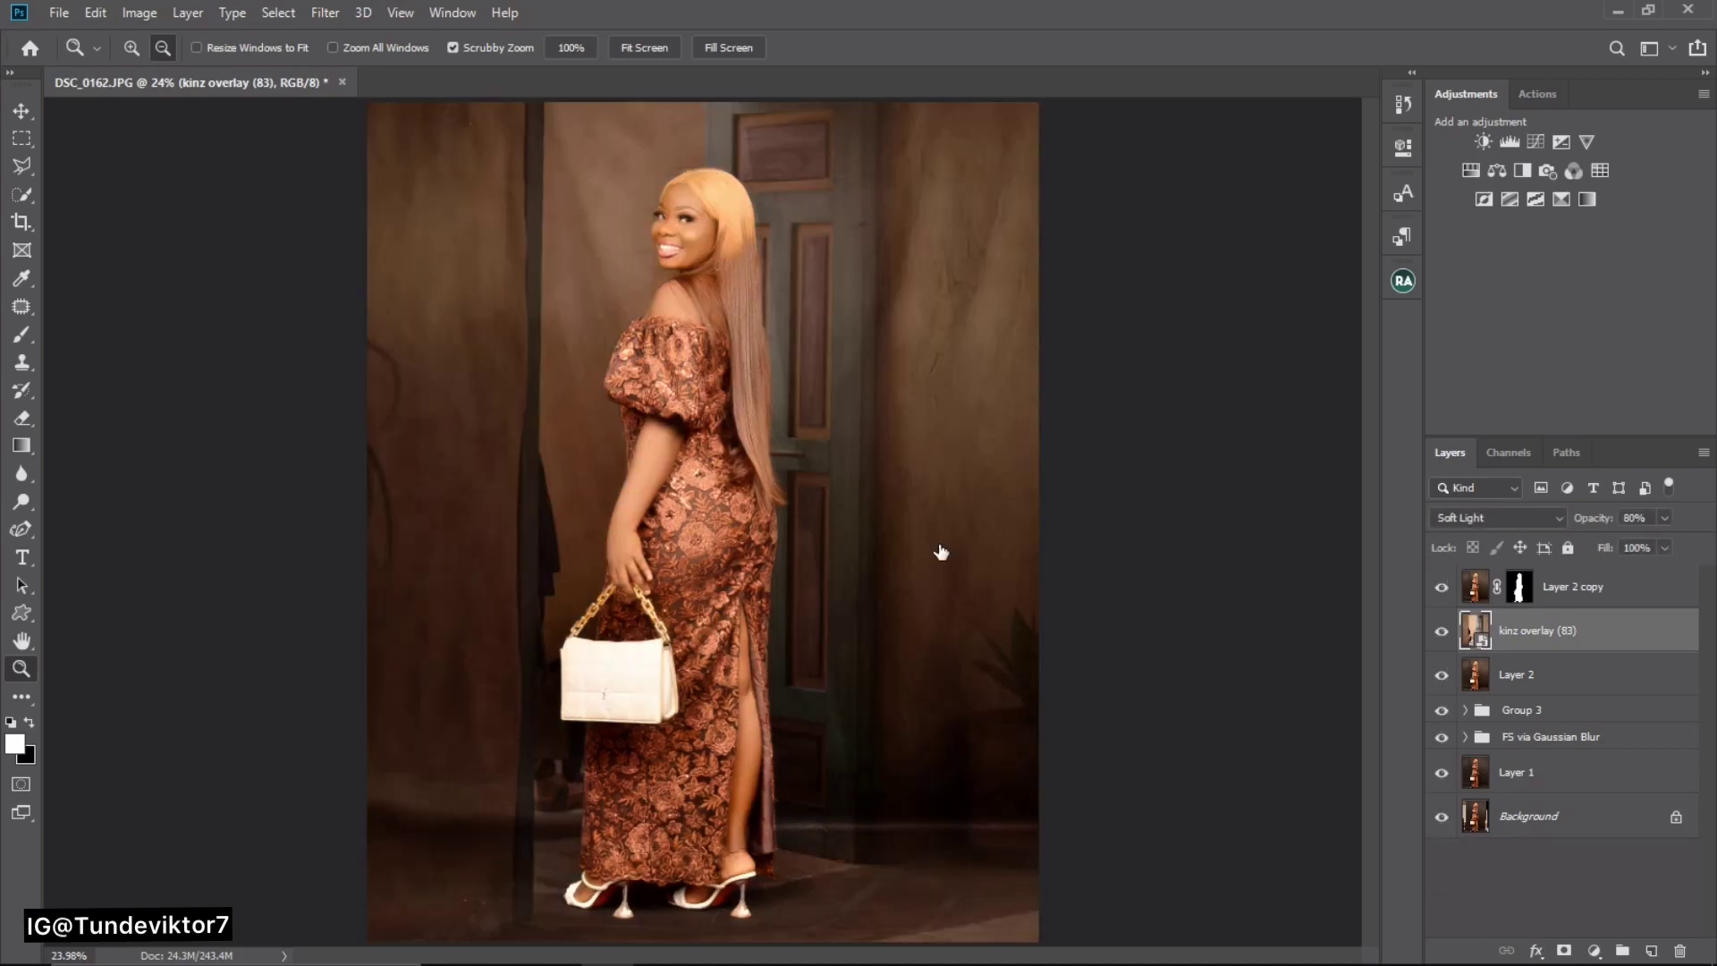
drag(816, 548, 782, 514)
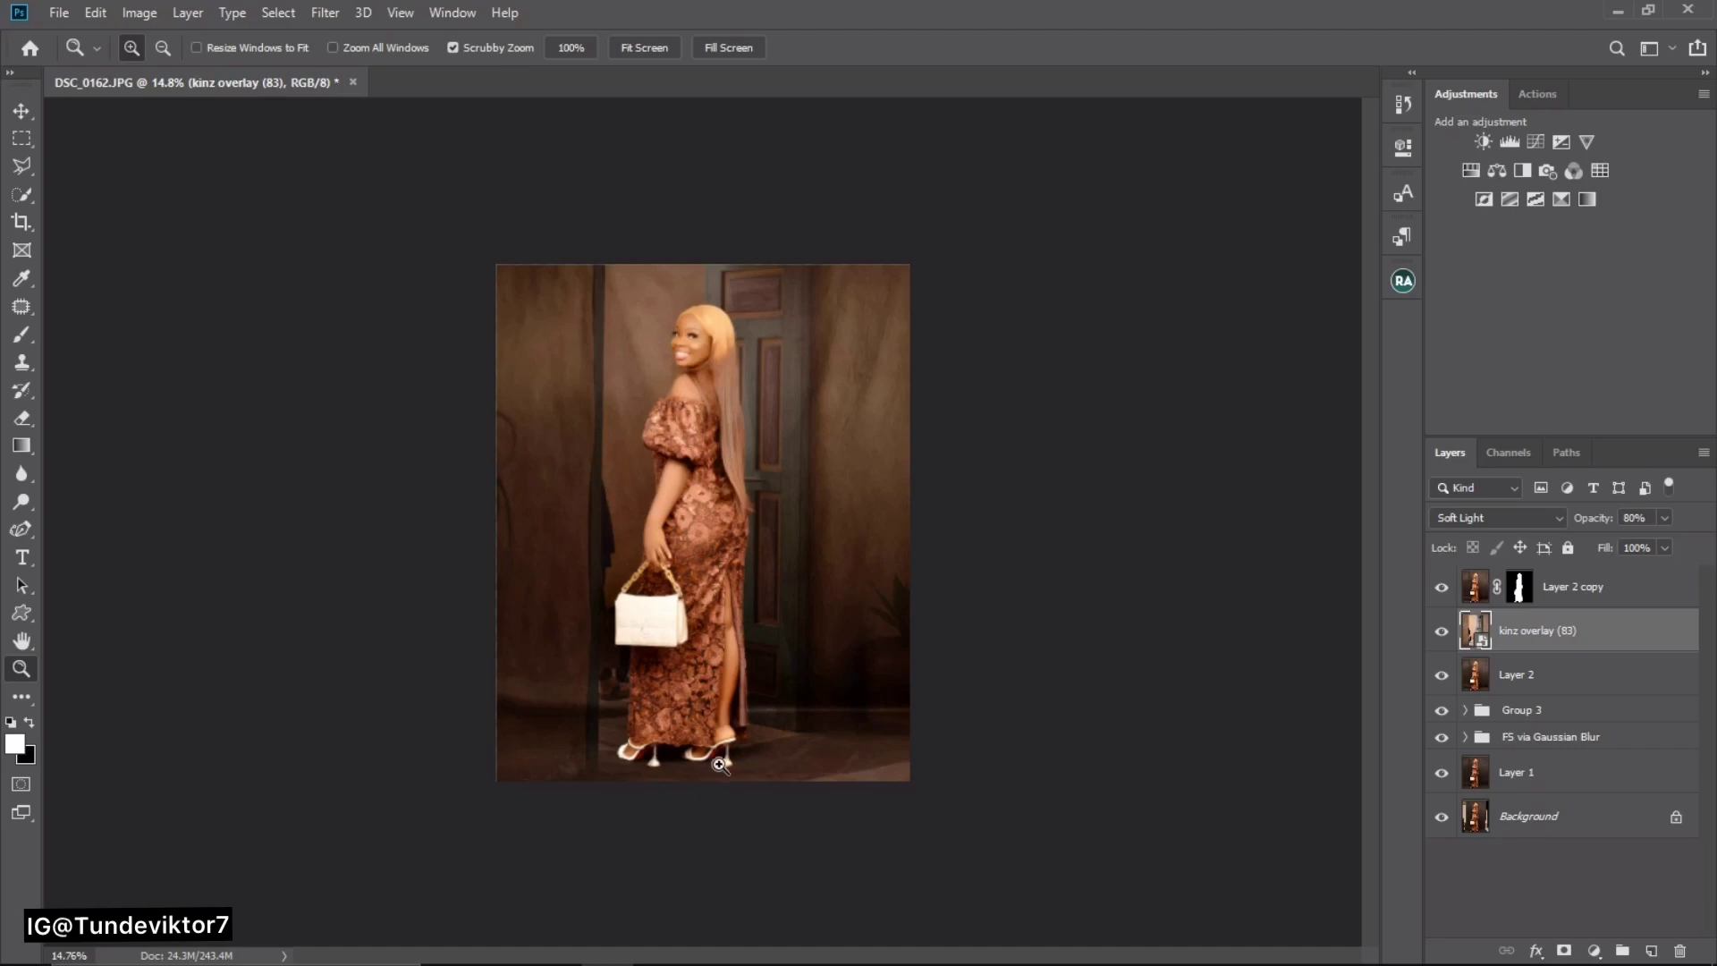
- Inspect the floor around the shoes up close with the kinz overlay (83) layer hidden and shown again
drag(660, 795, 780, 703)
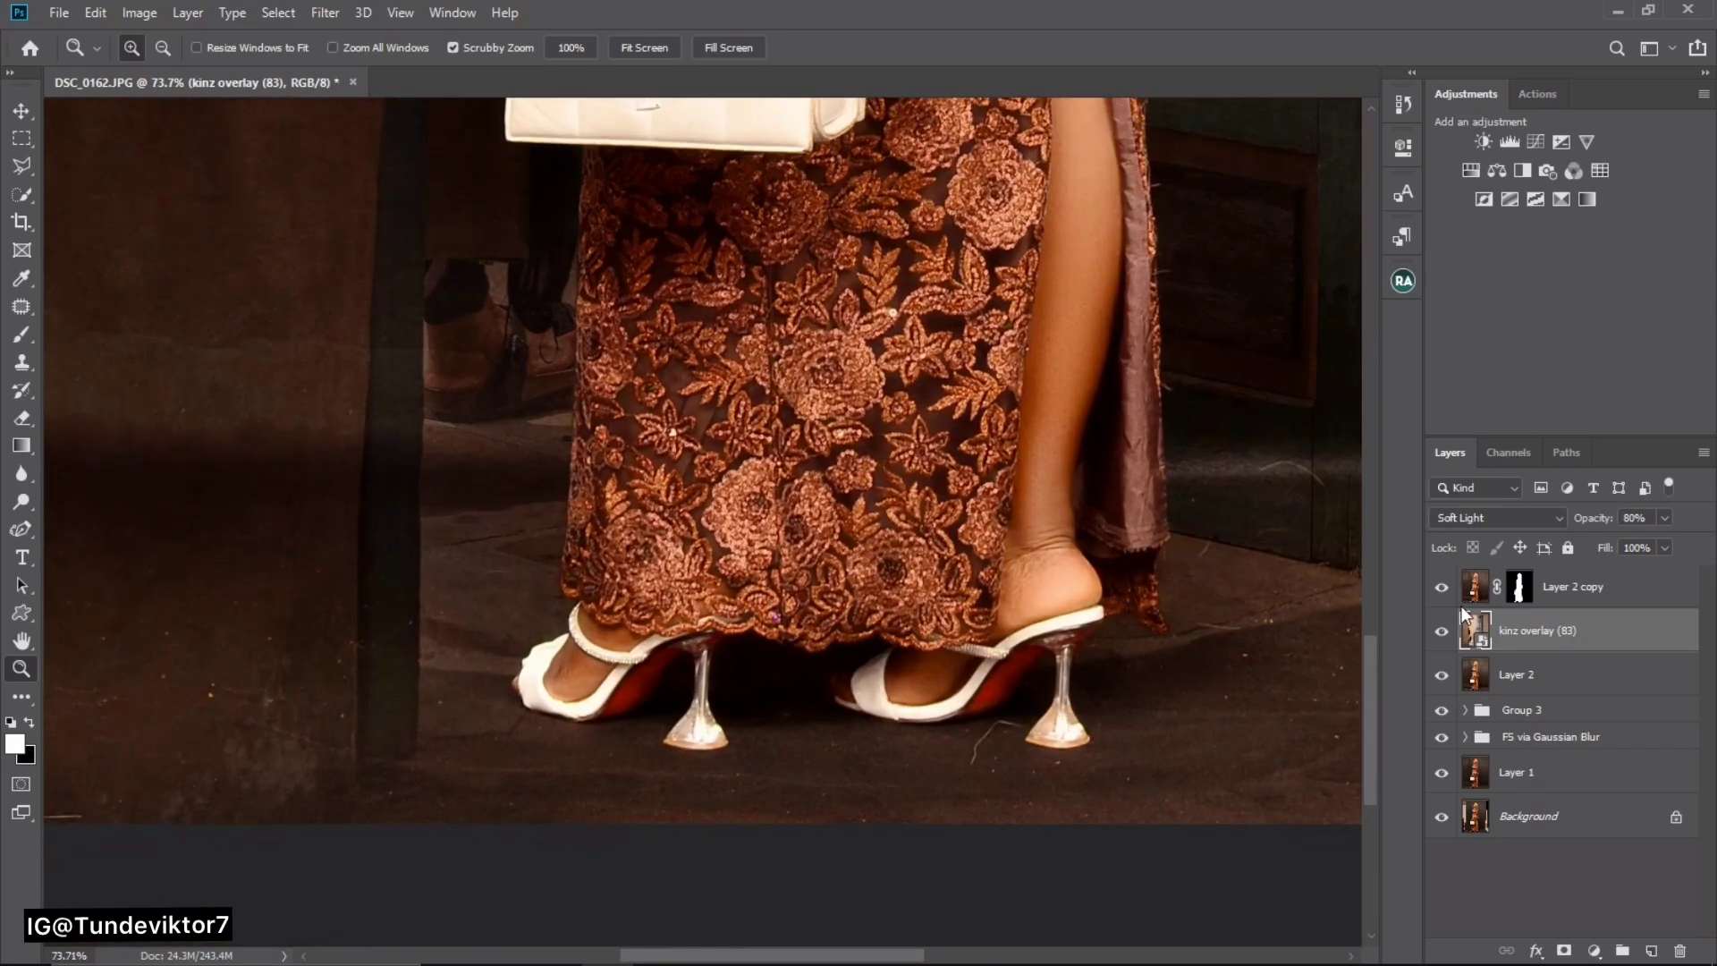
click(1441, 631)
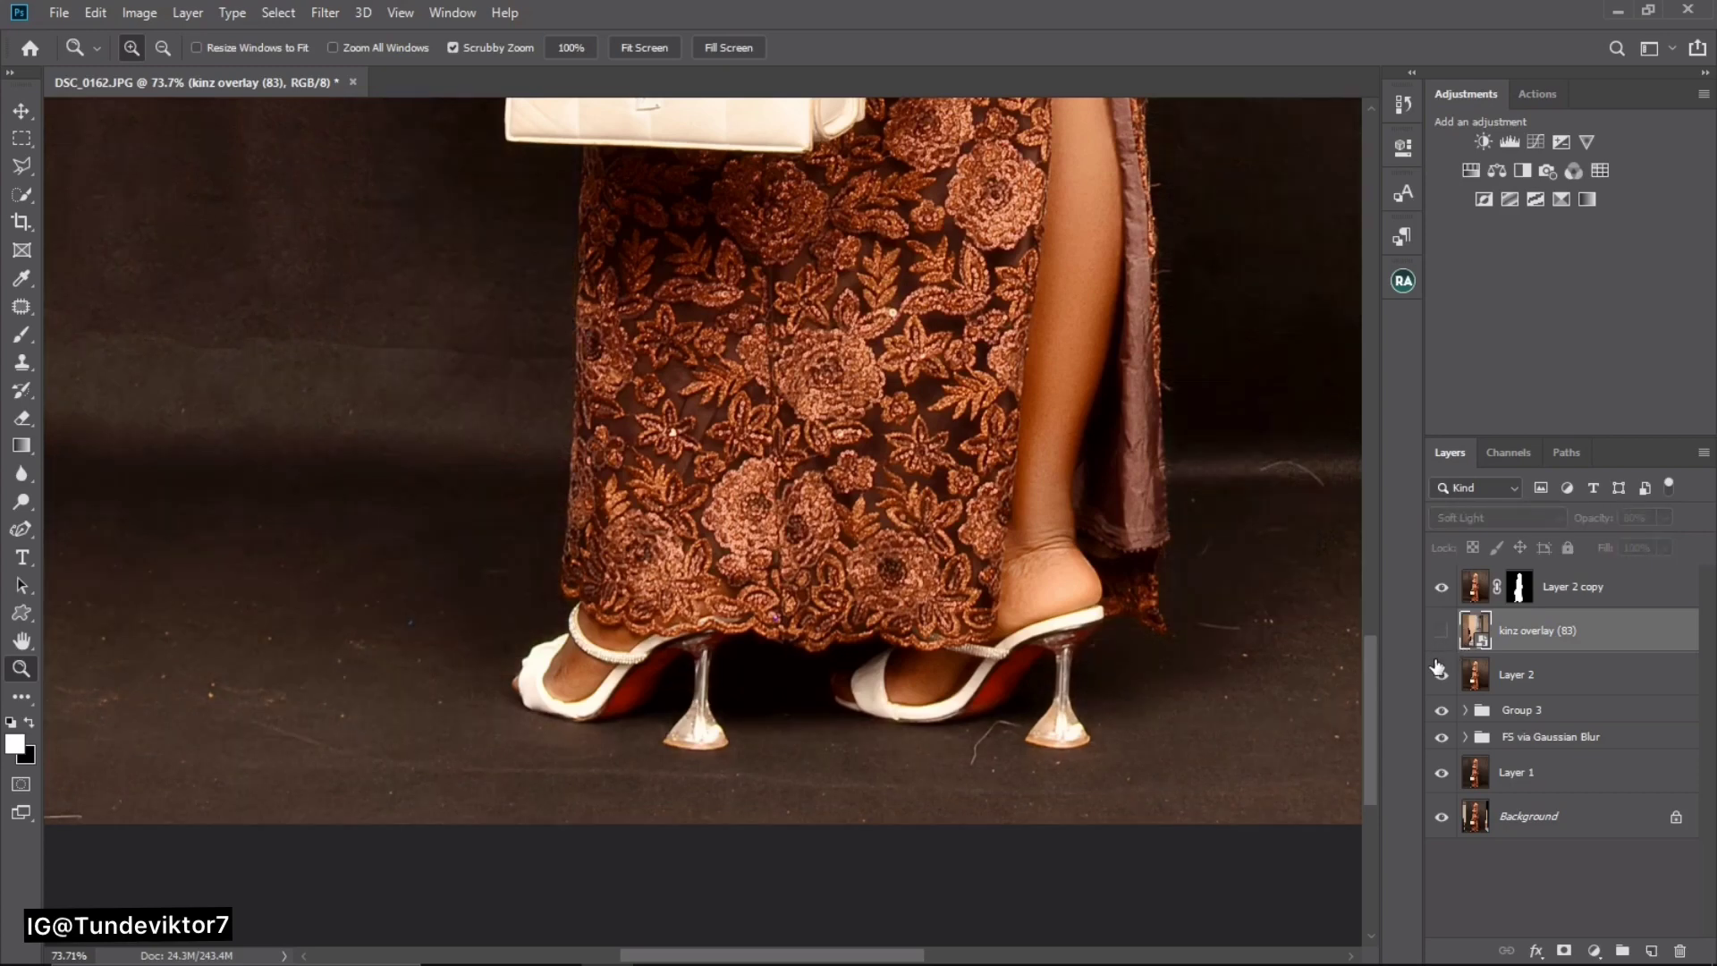
click(1441, 631)
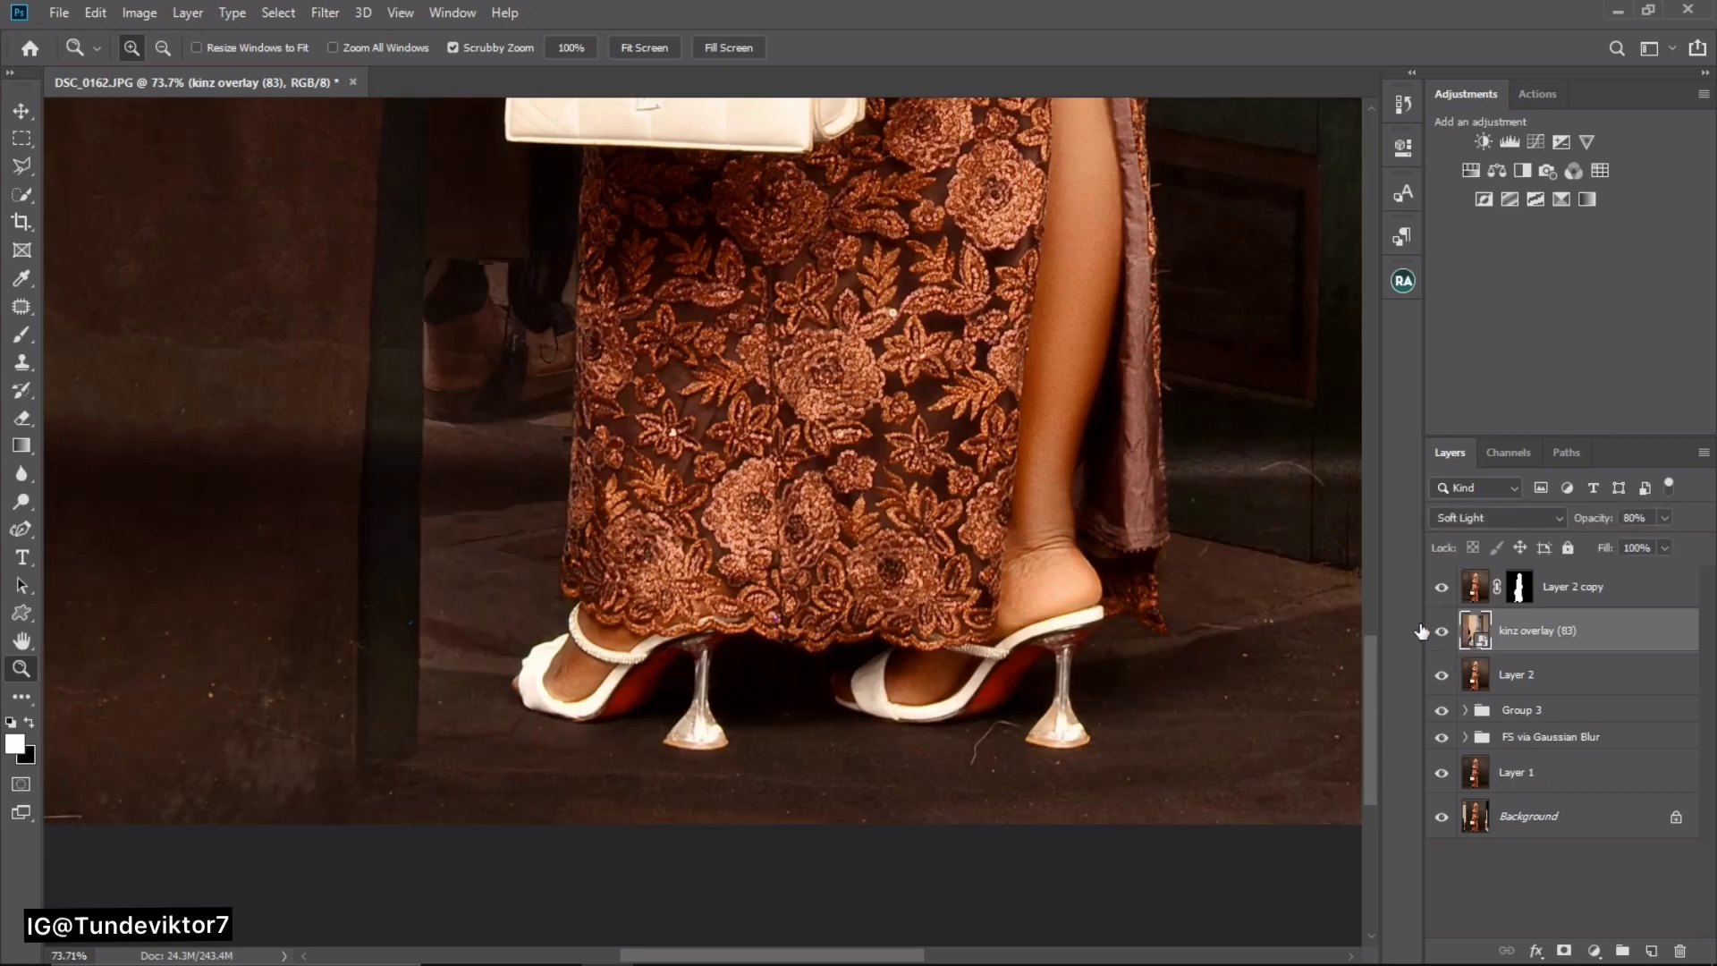
drag(825, 525, 688, 496)
mouse_move(798, 460)
mouse_down()
mouse_move(761, 453)
mouse_move(828, 477)
mouse_up()
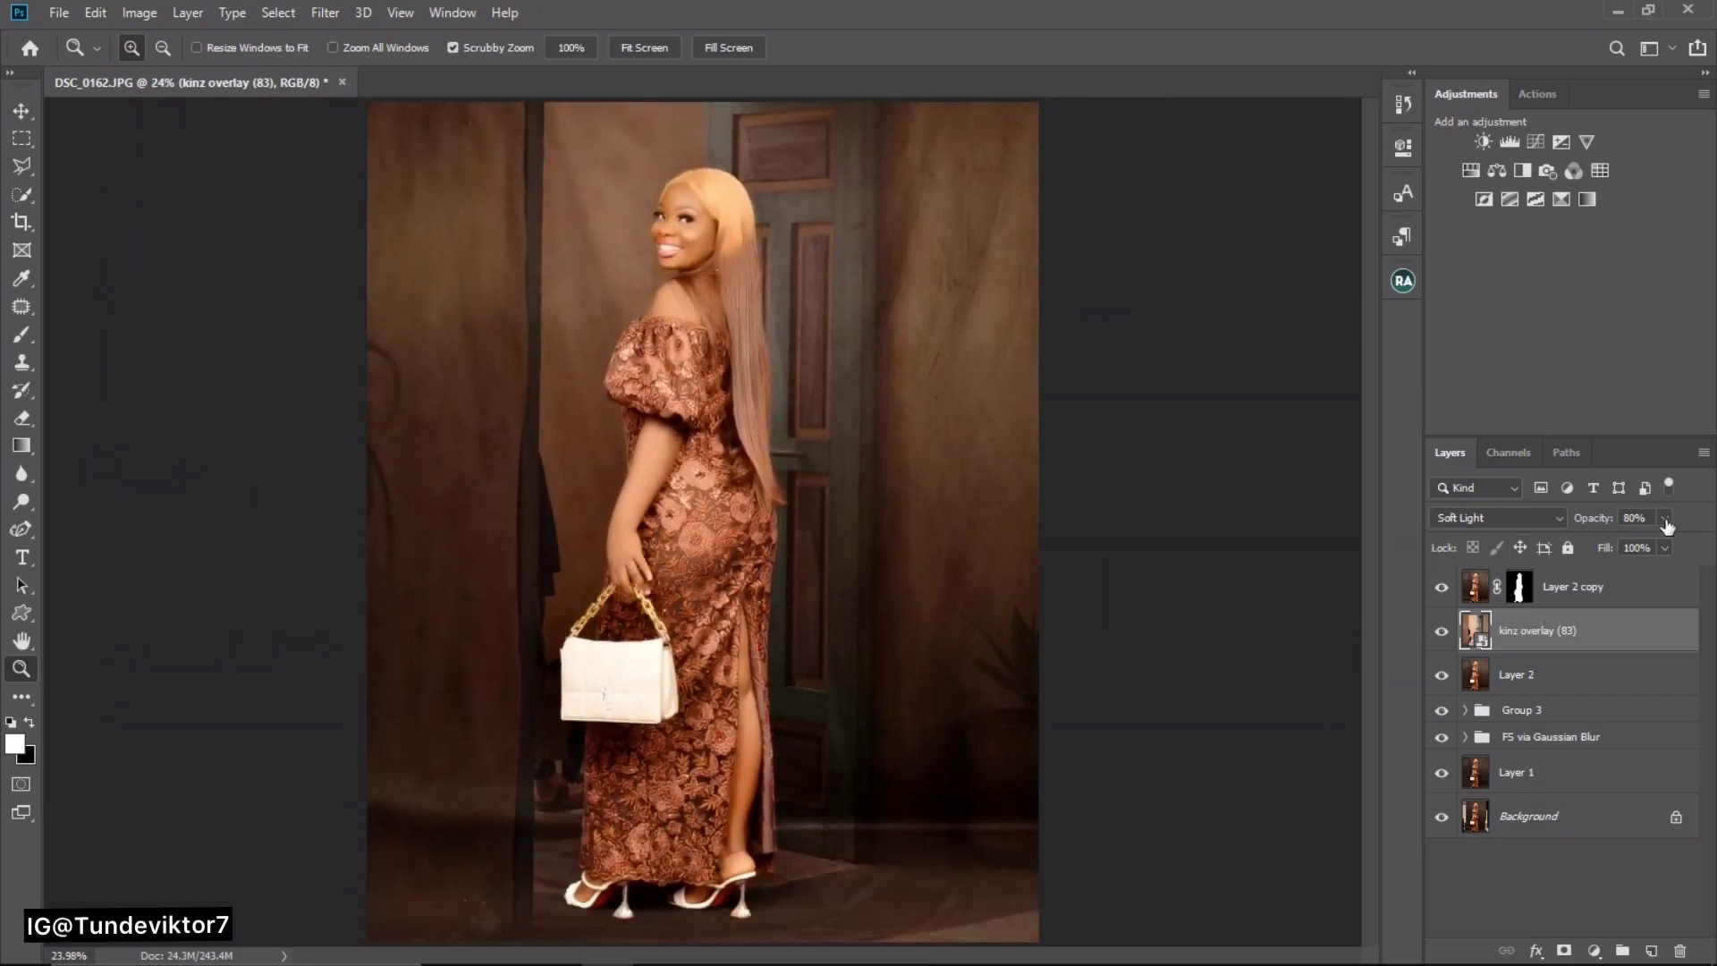
- Try other opacity values for the kinz overlay (83) layer, ending at 80%
mouse_move(1657, 545)
mouse_down()
mouse_move(1623, 543)
mouse_move(1679, 555)
mouse_up()
drag(1669, 553, 1665, 552)
scroll(730, 308, down, 2)
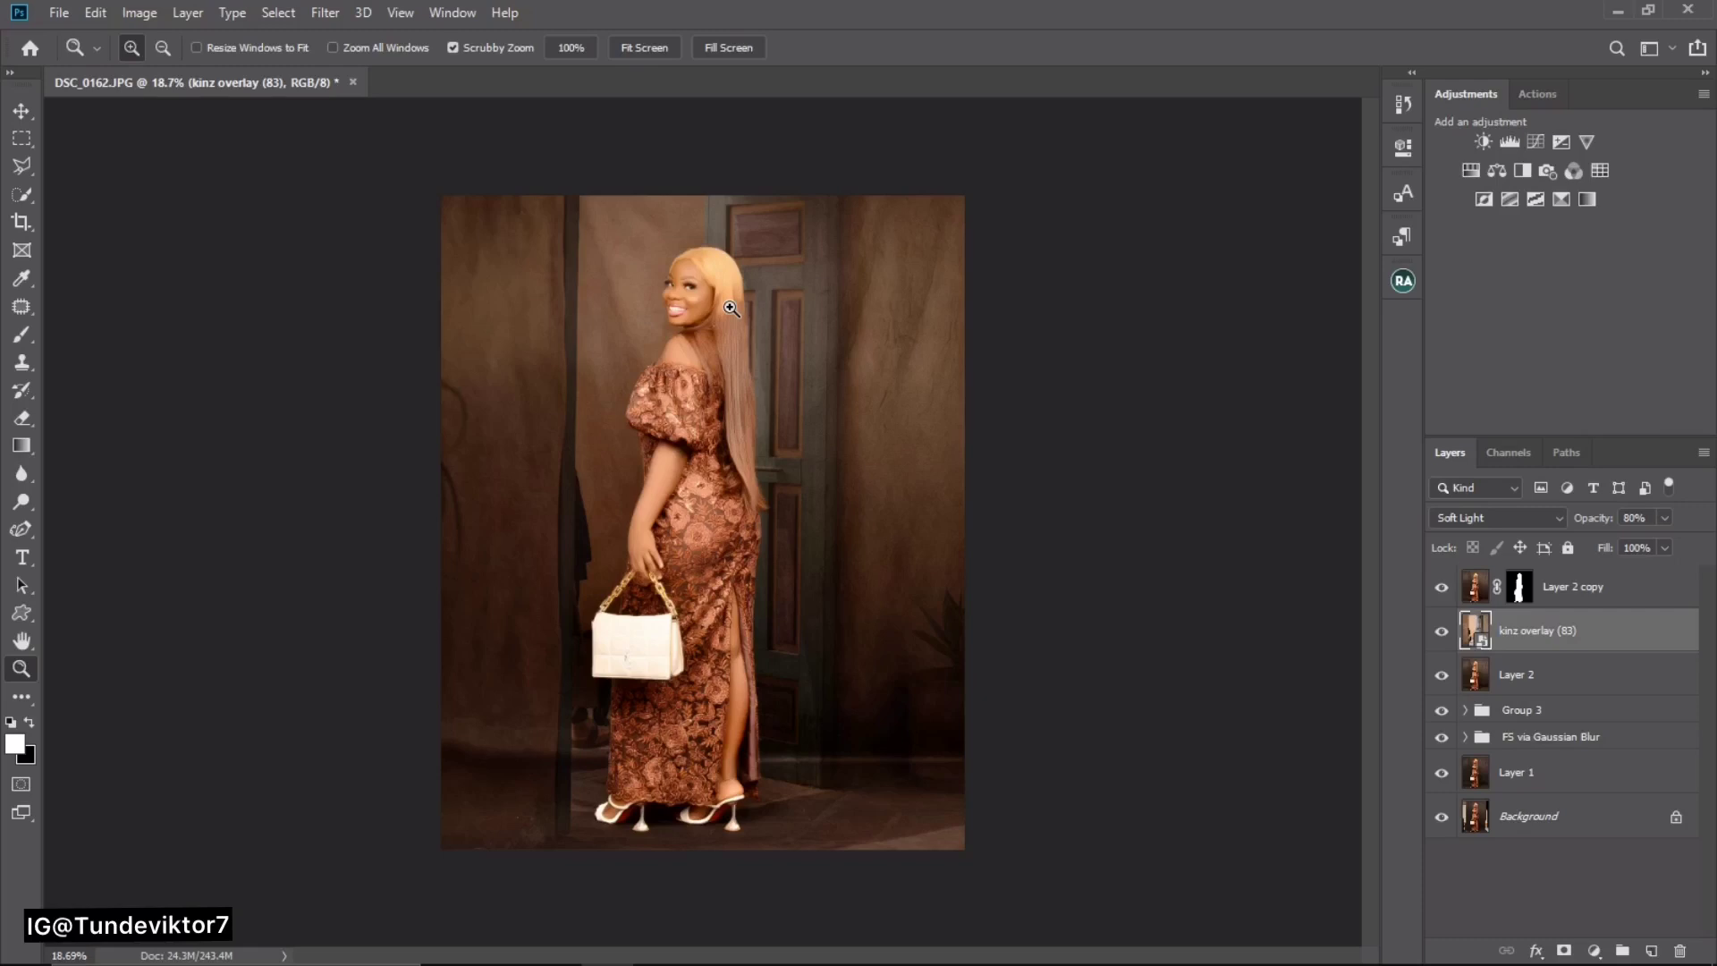